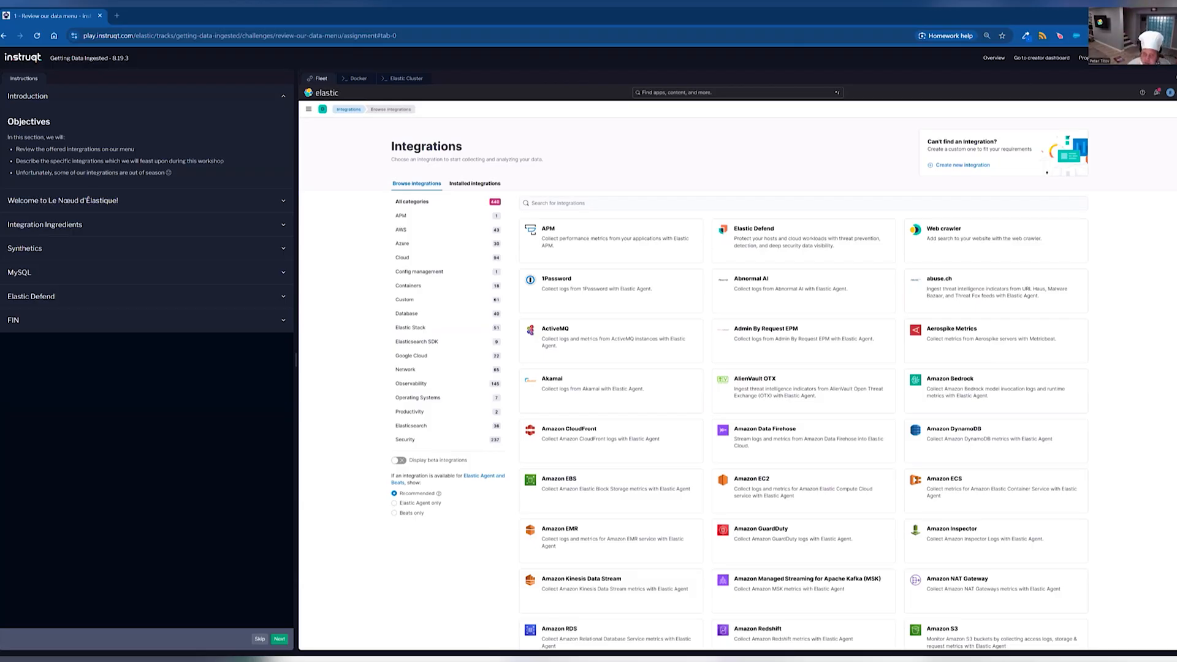
# Read the Welcome to Le Nœud d'Élastique and Integration Ingredients sections of the lab instructions.
pyautogui.click(270, 208)
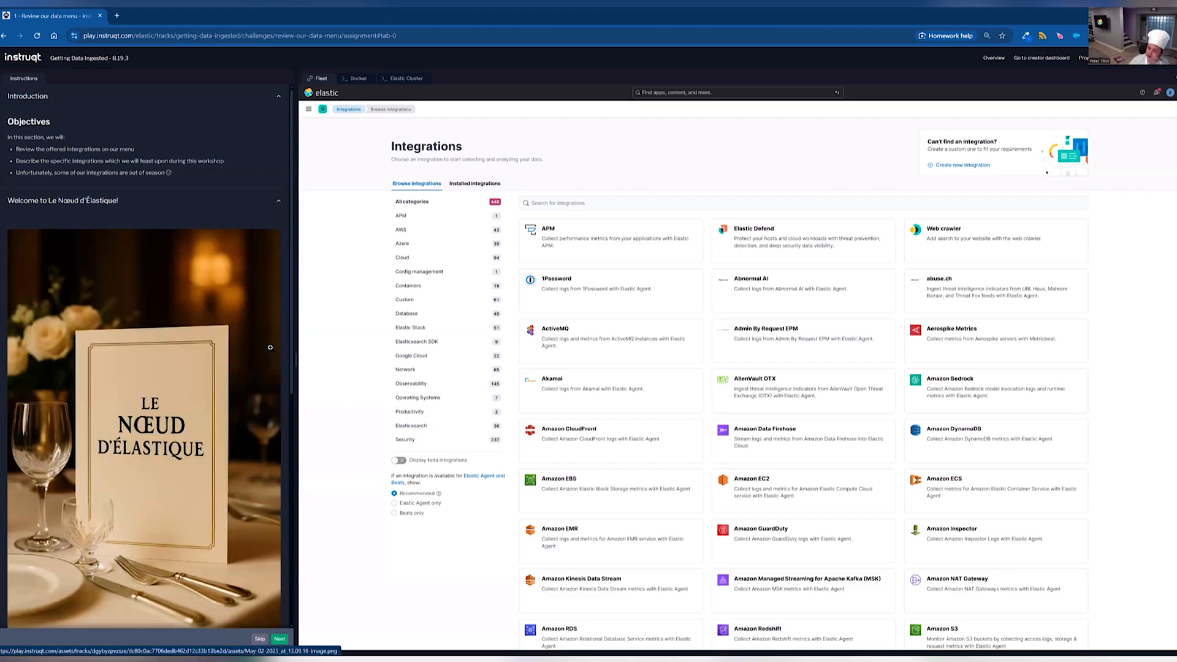
pyautogui.scroll(-5, 270, 347)
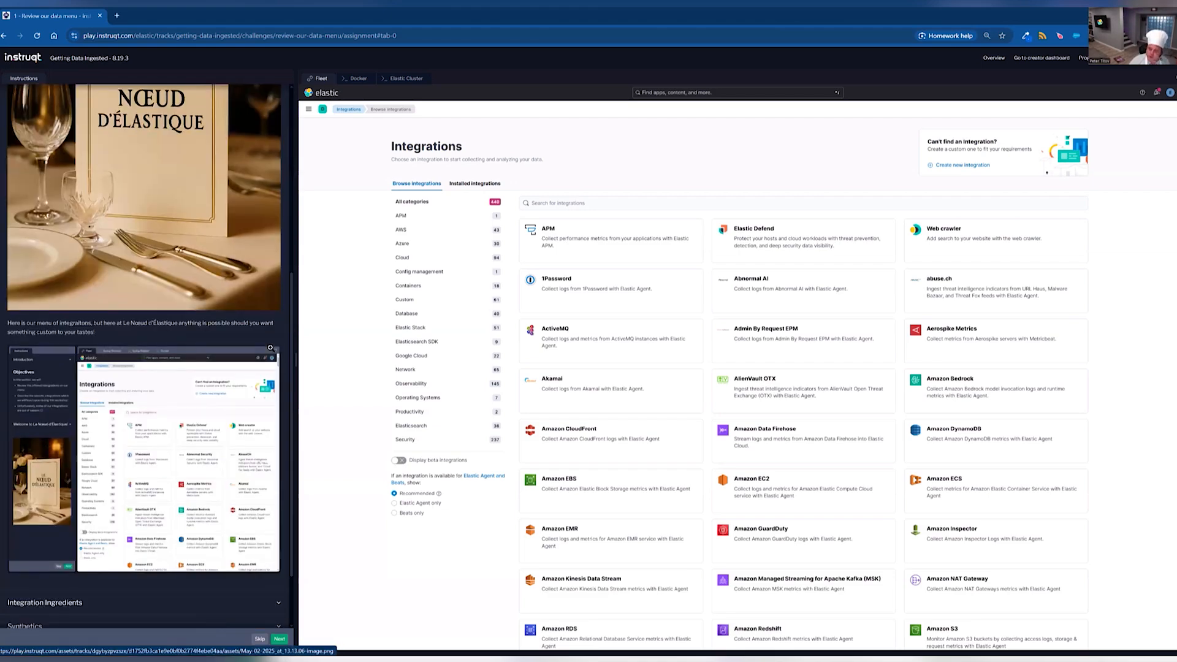
pyautogui.scroll(-2, 270, 348)
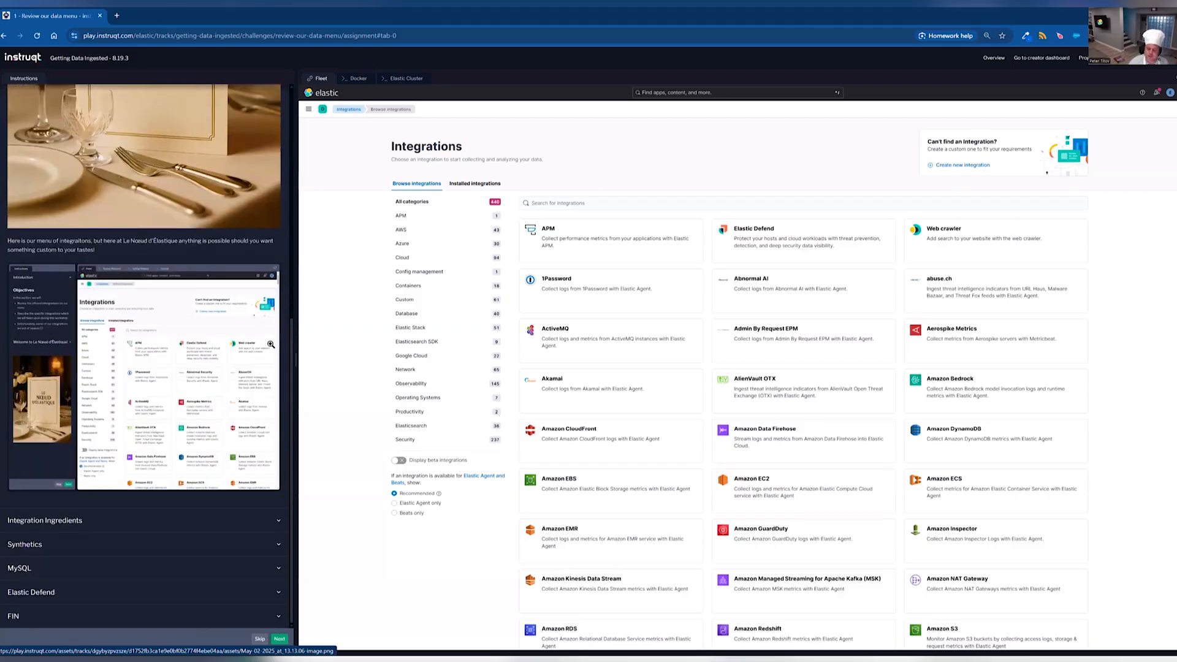
pyautogui.click(268, 524)
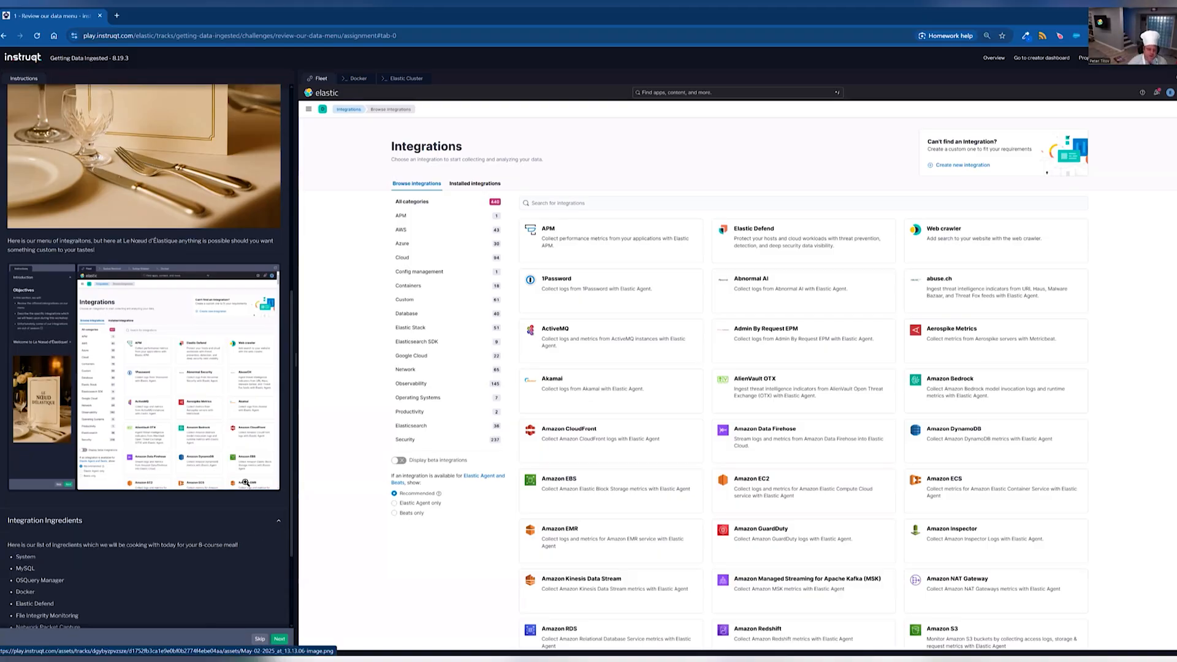
pyautogui.scroll(-3, 246, 492)
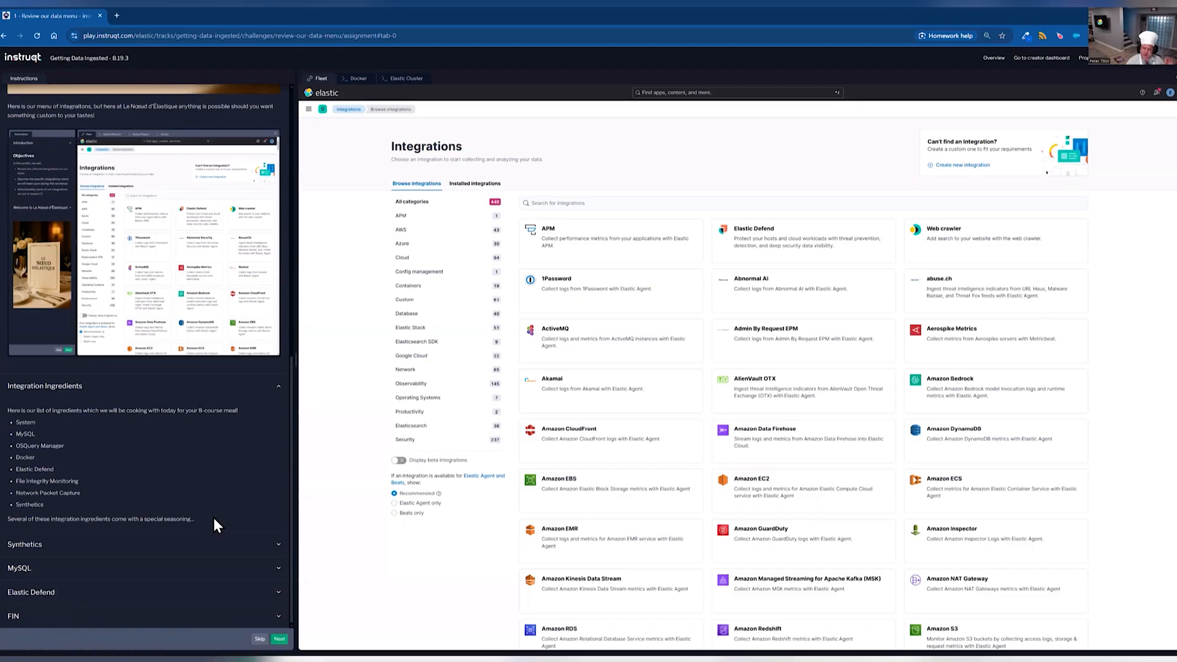
# Read the Synthetics, MySQL and Elastic Defend sections of the lab instructions.
pyautogui.click(230, 547)
pyautogui.scroll(-3, 229, 545)
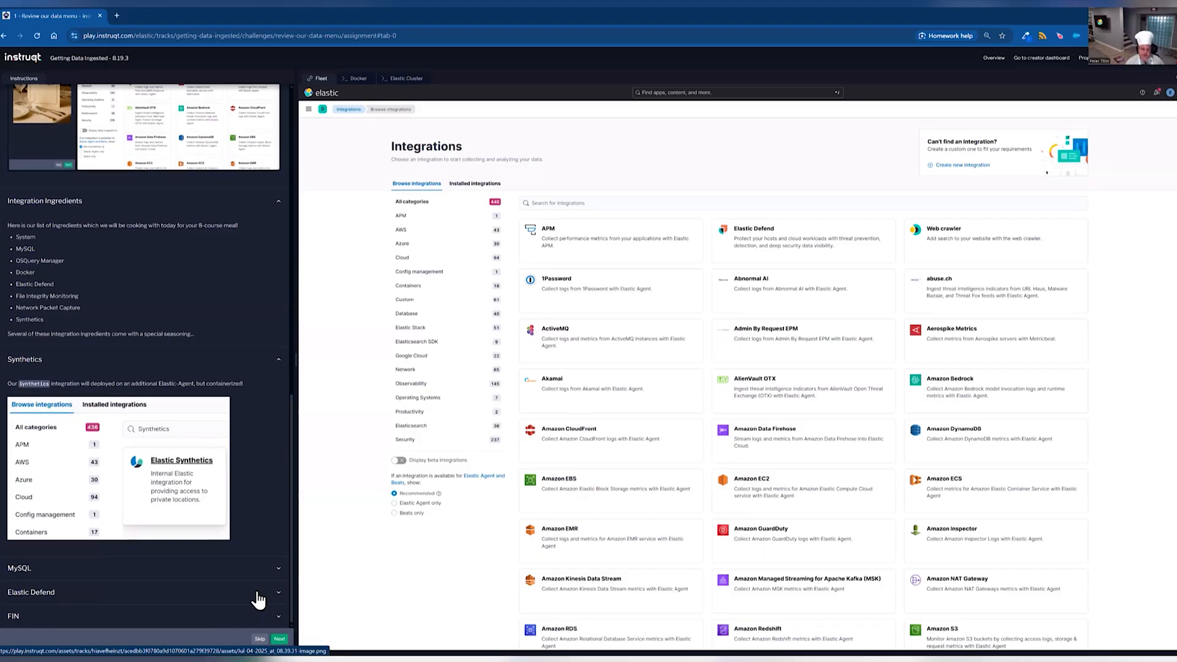
pyautogui.click(256, 570)
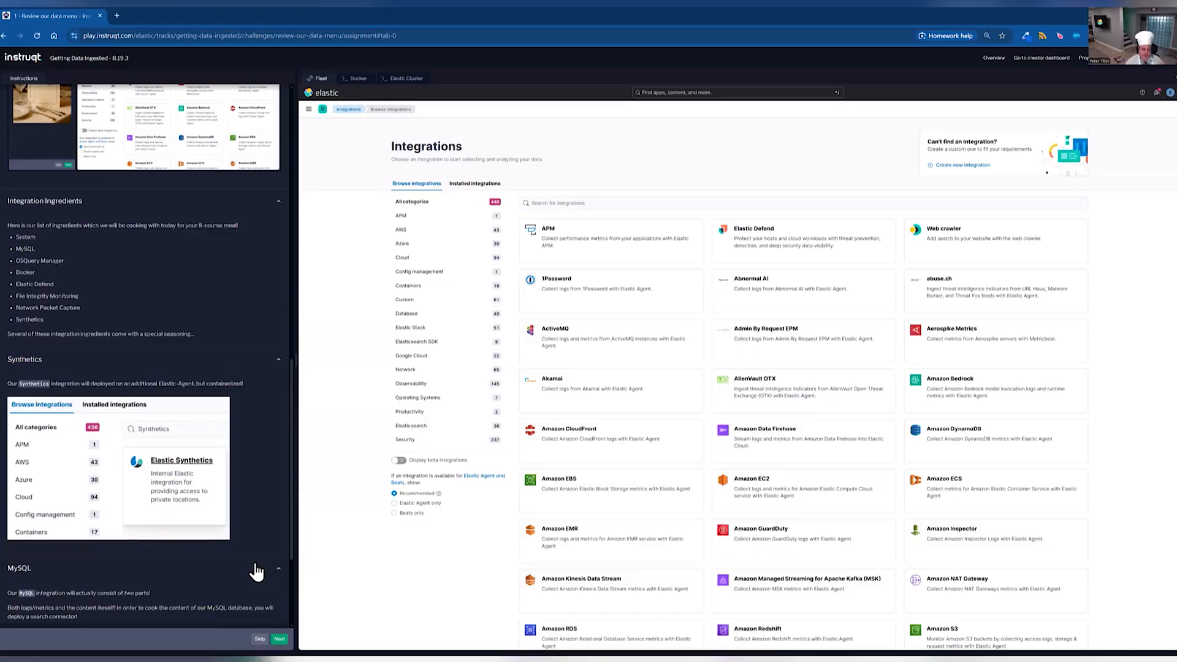
pyautogui.scroll(-2, 253, 583)
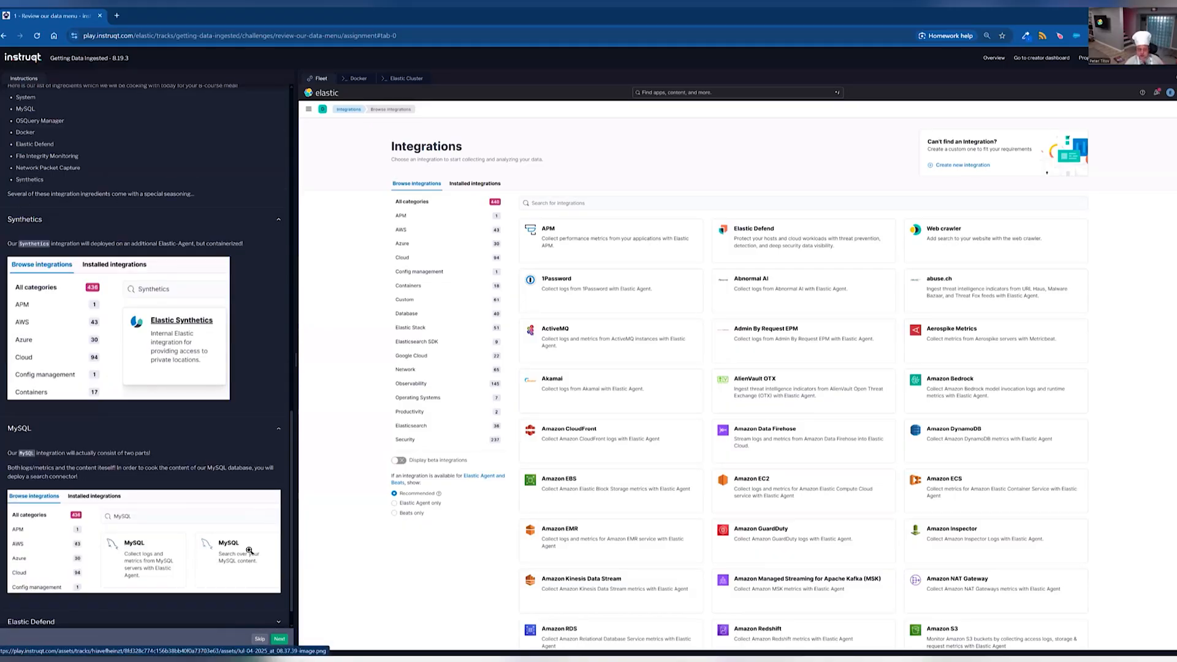
pyautogui.scroll(-1, 249, 550)
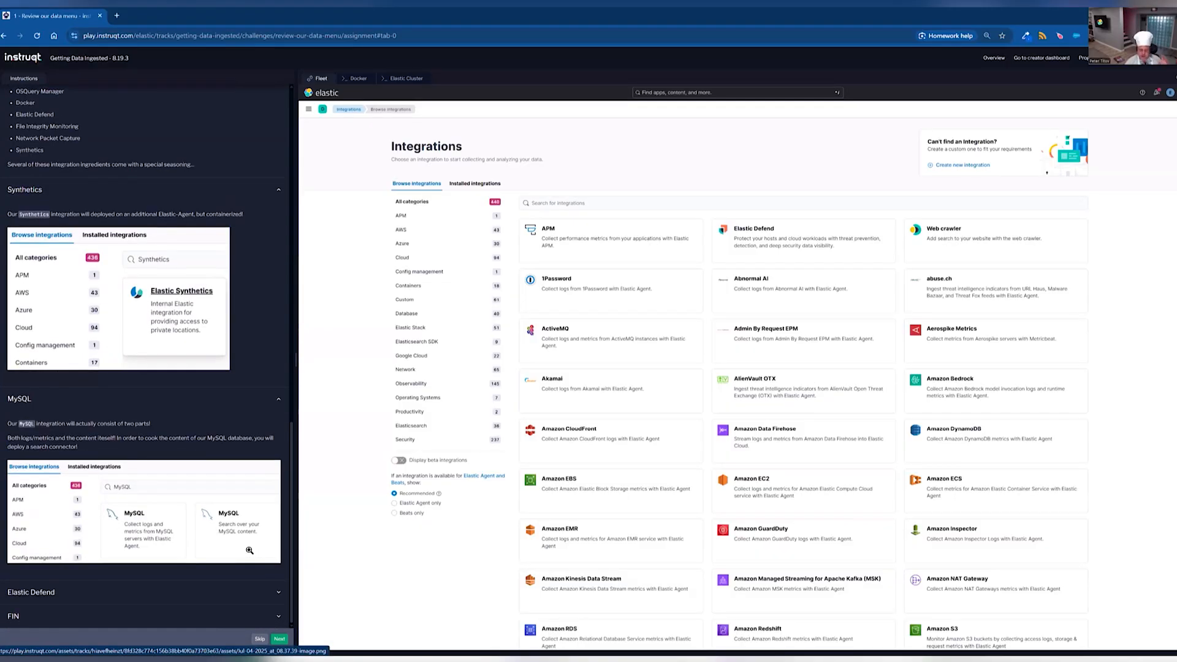
pyautogui.click(238, 593)
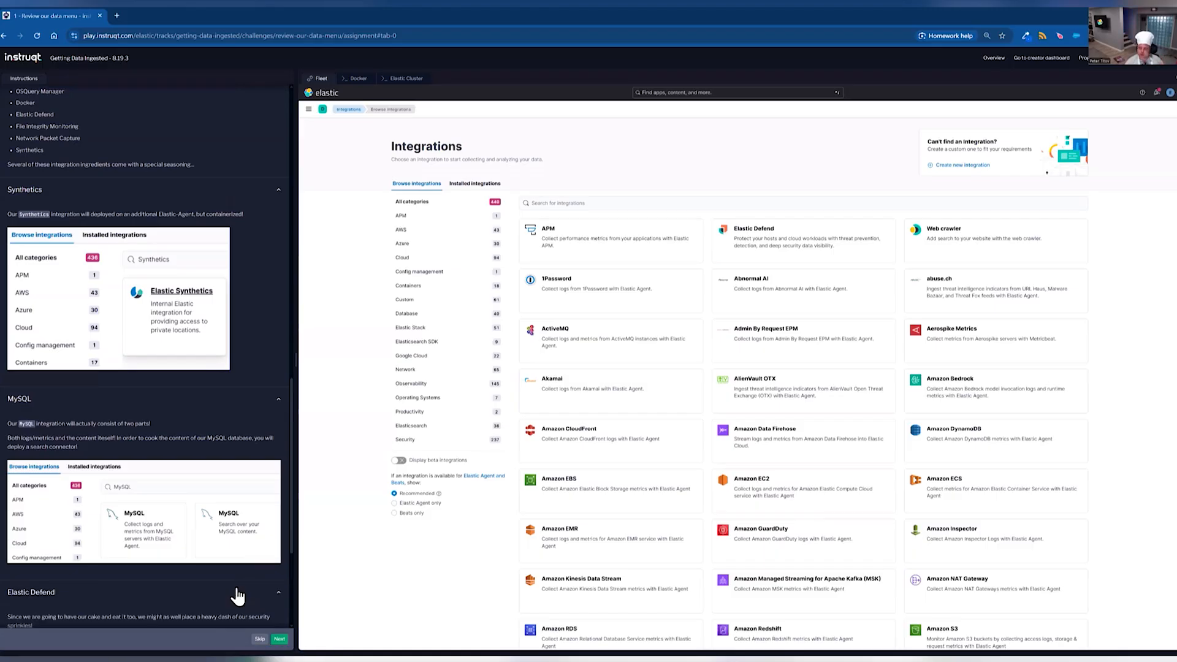
pyautogui.scroll(-3, 237, 583)
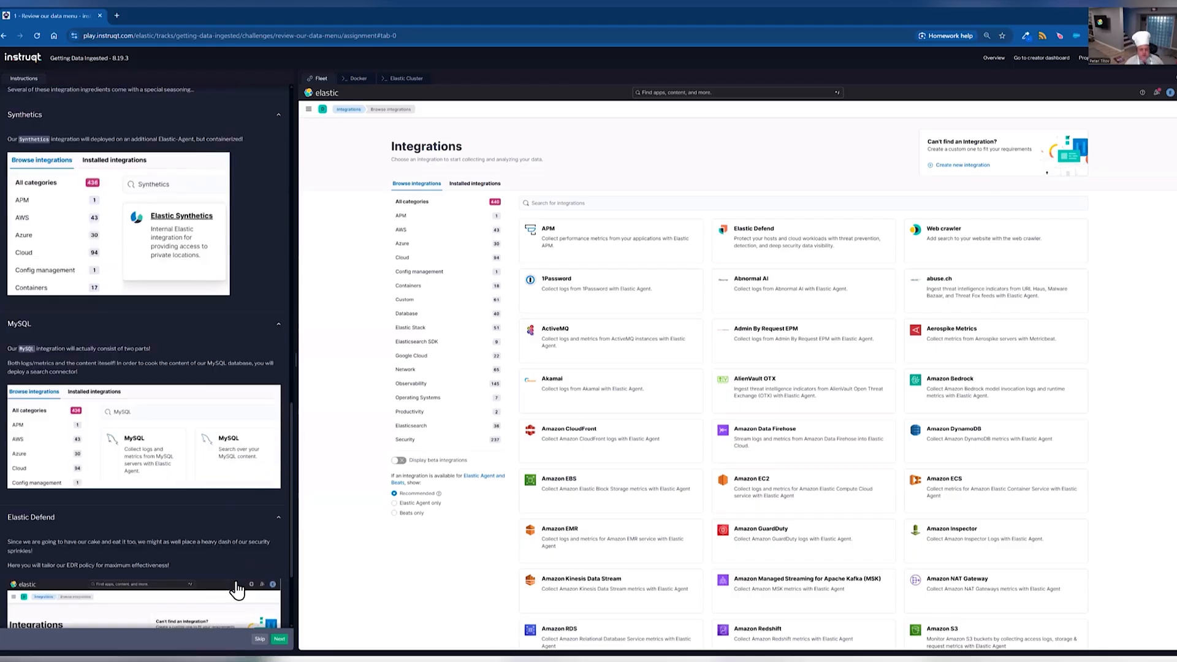
pyautogui.scroll(-1, 235, 582)
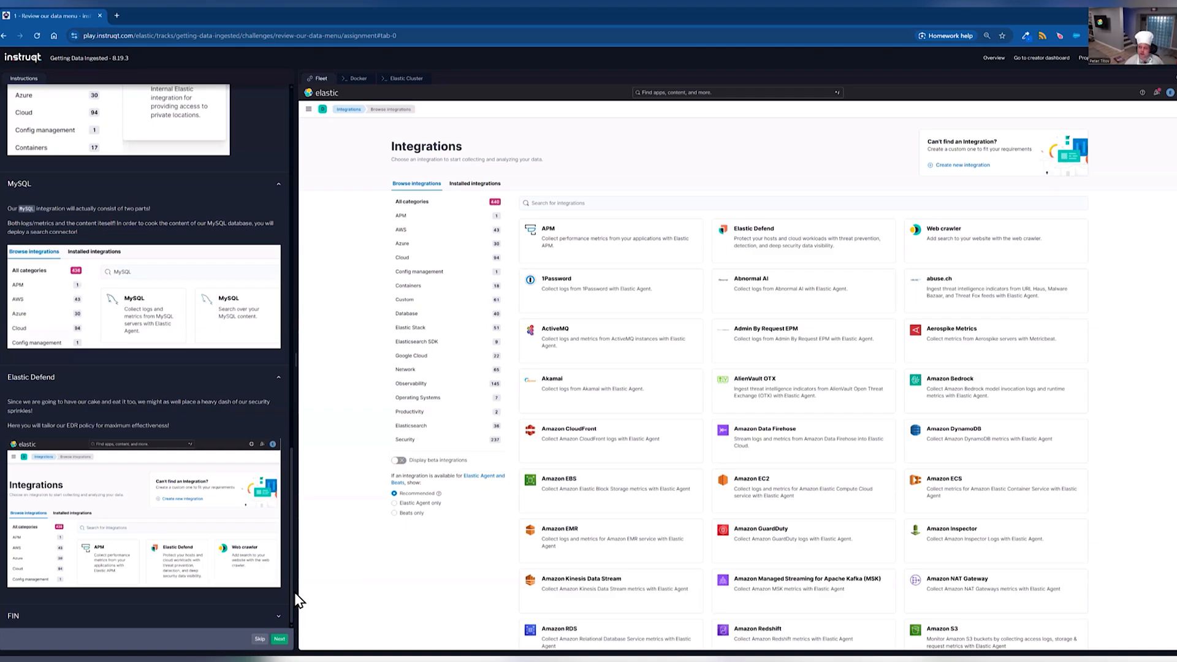
# Advance to the next challenge and run the ca.sh script from Configure Connectivity in the Elastic Stack CLI.
pyautogui.click(280, 639)
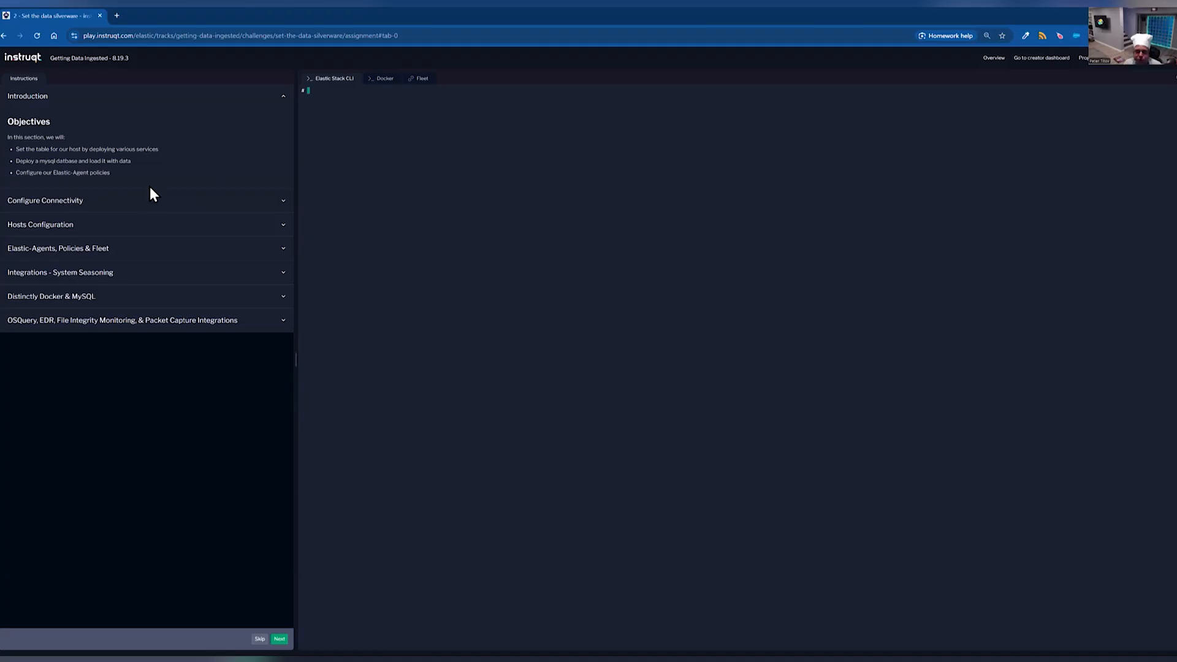
pyautogui.click(181, 211)
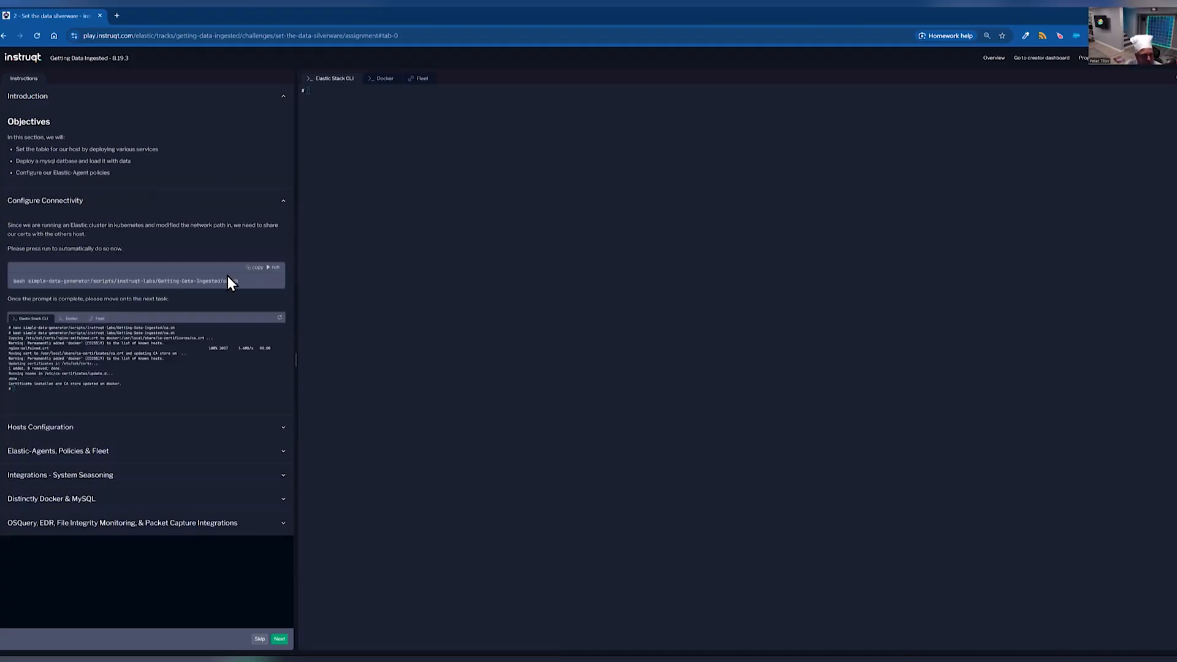
pyautogui.click(275, 268)
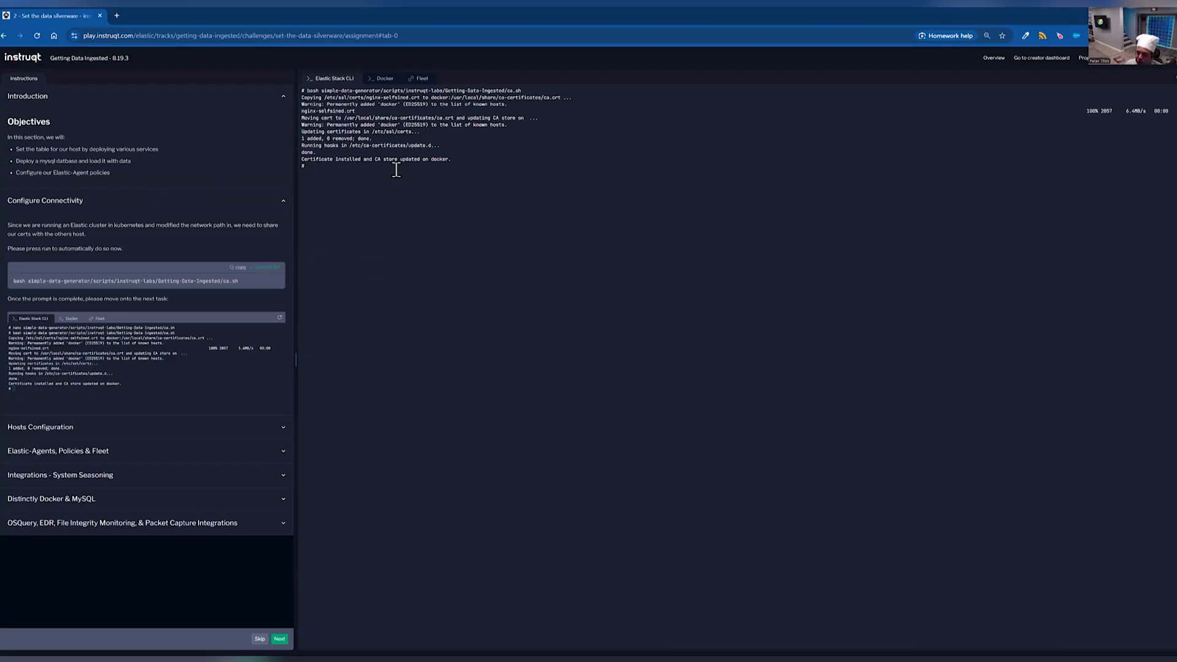
# Run the host-docker.sh script from Hosts Configuration in the Docker host's terminal and check its final output line.
pyautogui.click(158, 430)
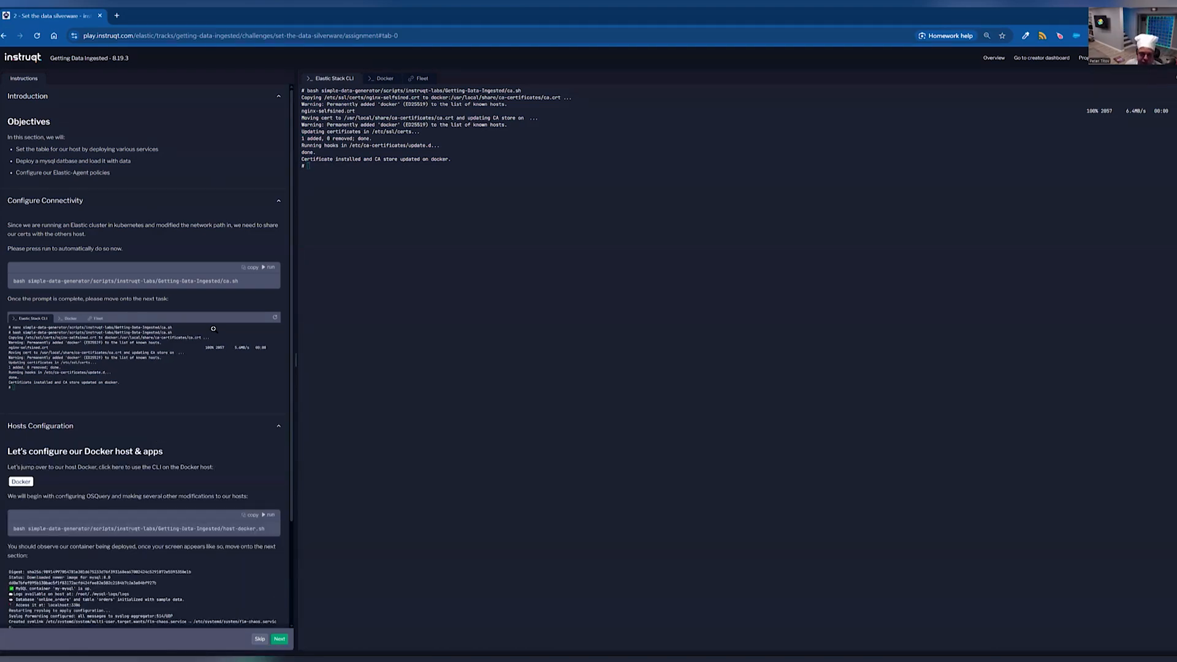
pyautogui.scroll(-2, 218, 327)
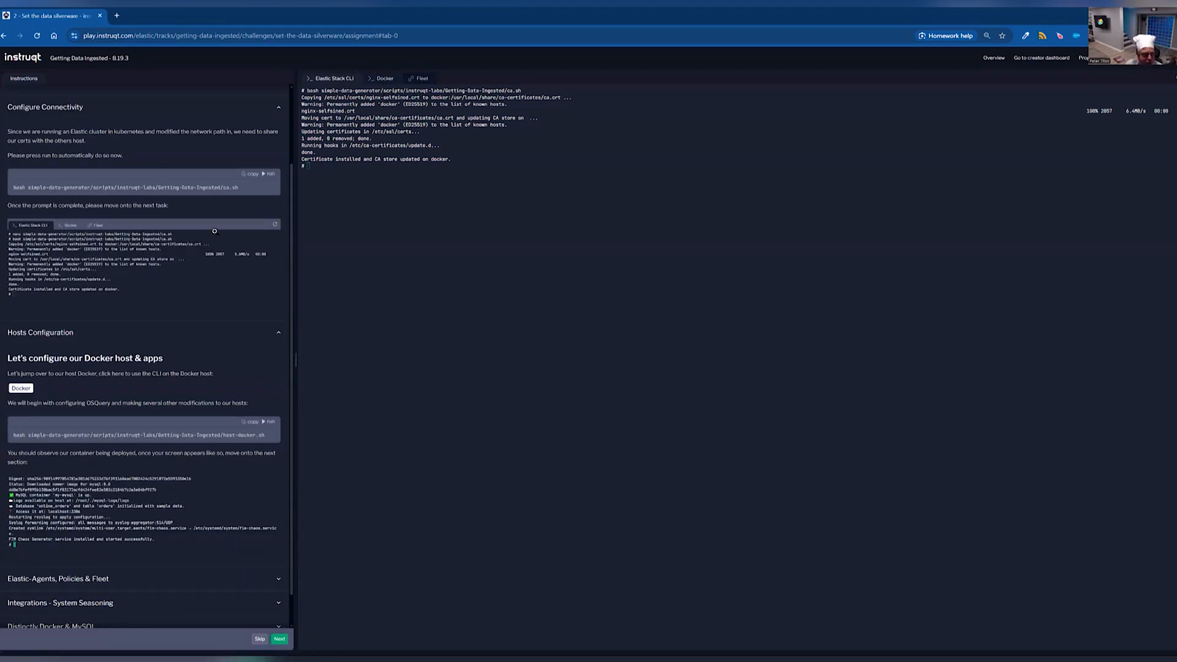
pyautogui.click(20, 390)
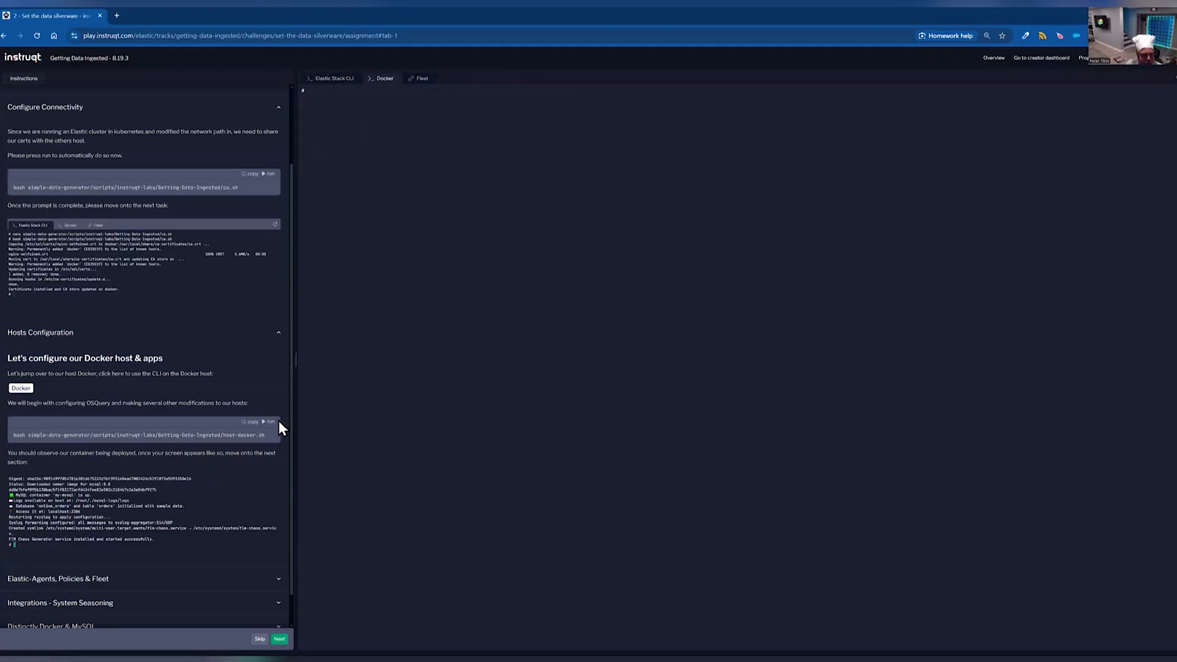
pyautogui.click(268, 423)
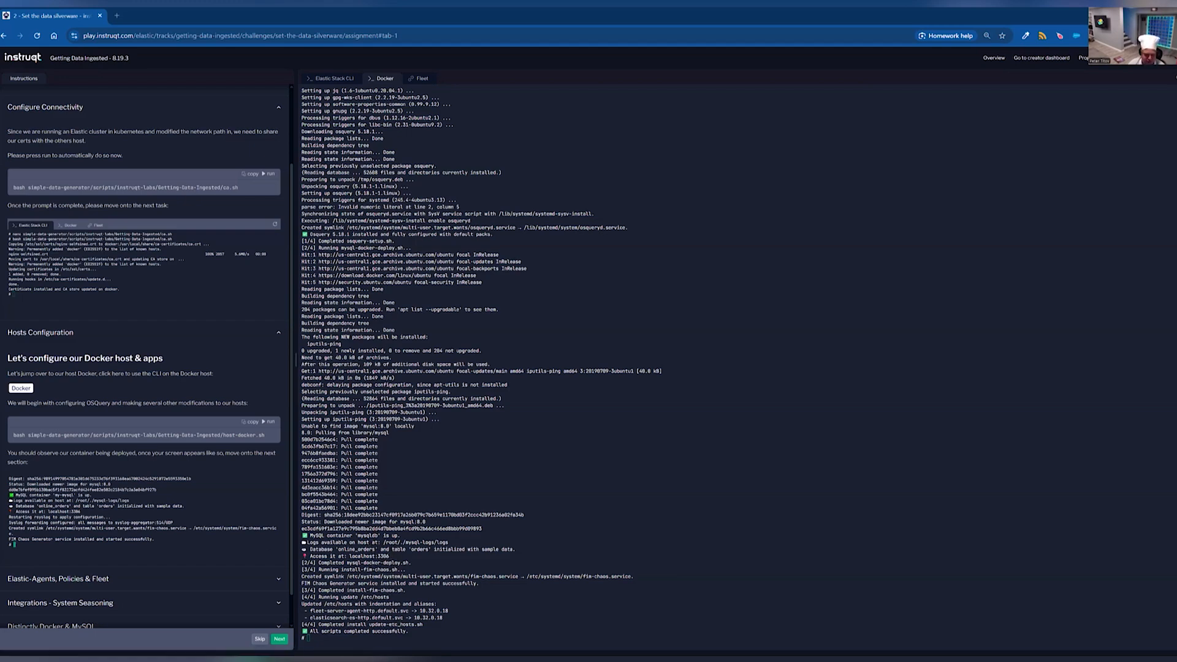
pyautogui.moveTo(303, 630); pyautogui.dragTo(410, 632)
# Expand the Elastic-Agents, Policies & Fleet instructions and switch to Fleet's agent policies.
pyautogui.click(276, 579)
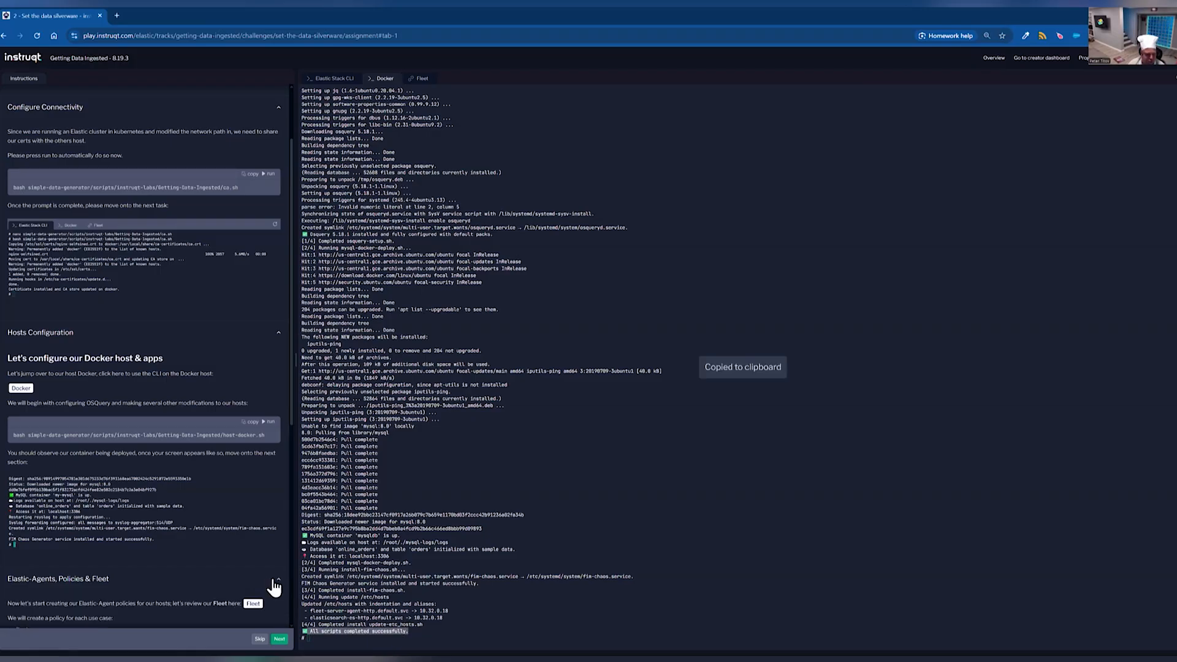
pyautogui.scroll(-3, 215, 500)
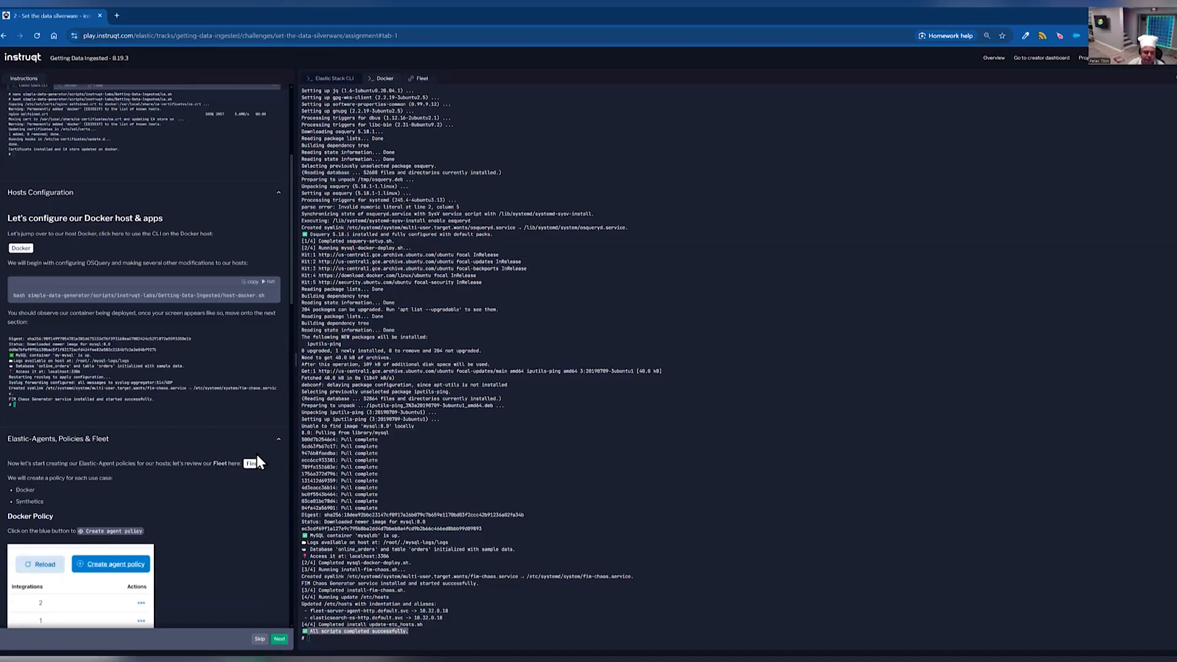
pyautogui.click(253, 464)
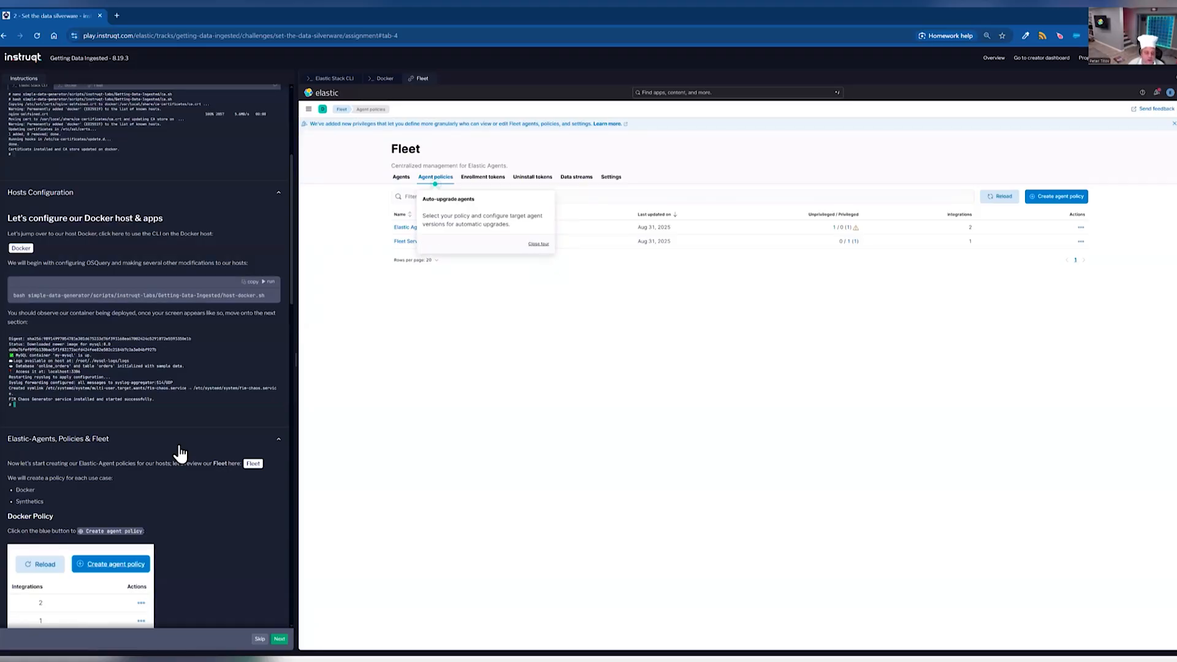
# Create an agent policy named Docker, keeping the collection of system logs and metrics enabled.
pyautogui.click(1061, 196)
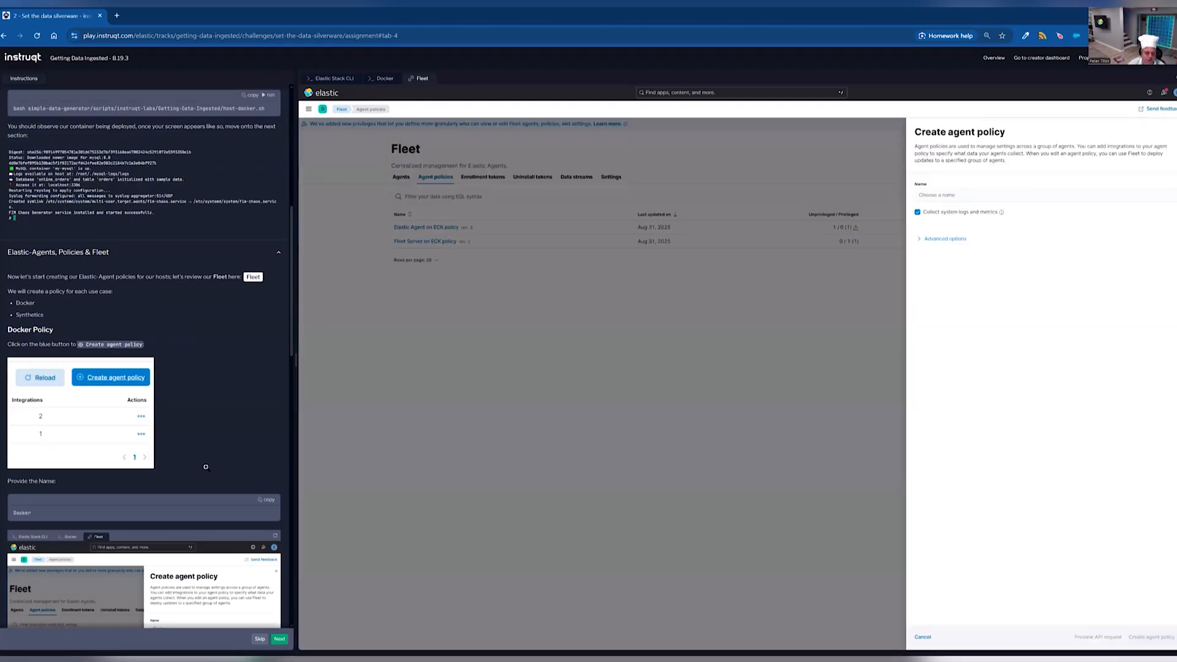
pyautogui.click(271, 508)
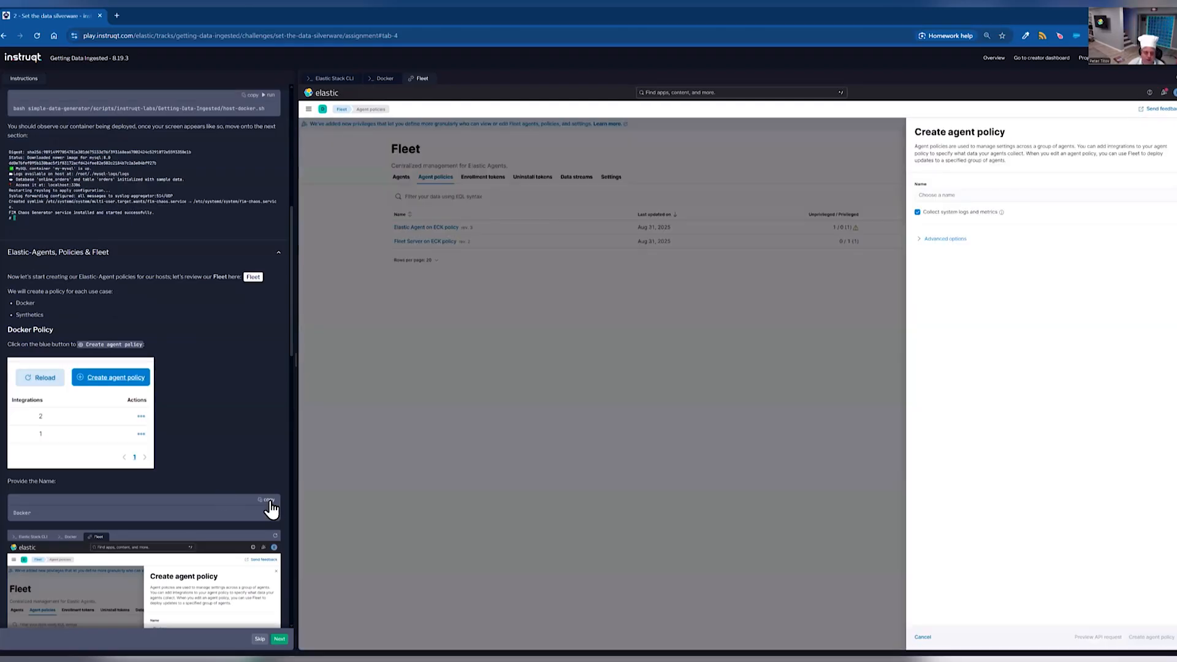
pyautogui.click(996, 195)
pyautogui.hotkey('ctrl', 'v')
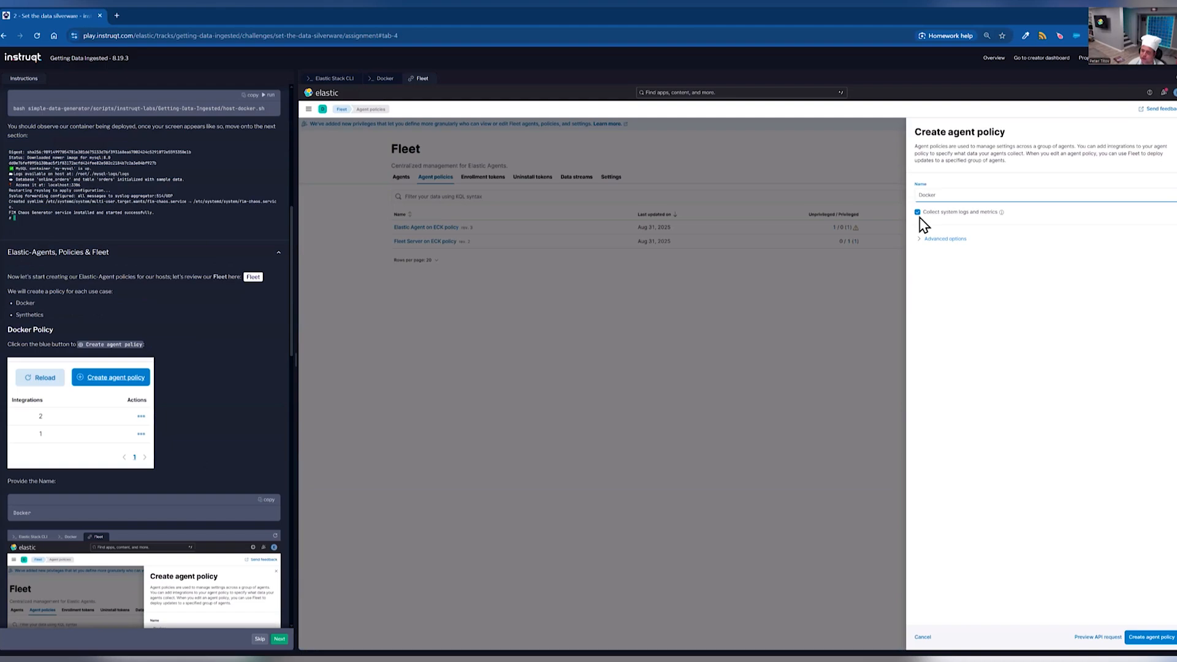
pyautogui.click(1151, 638)
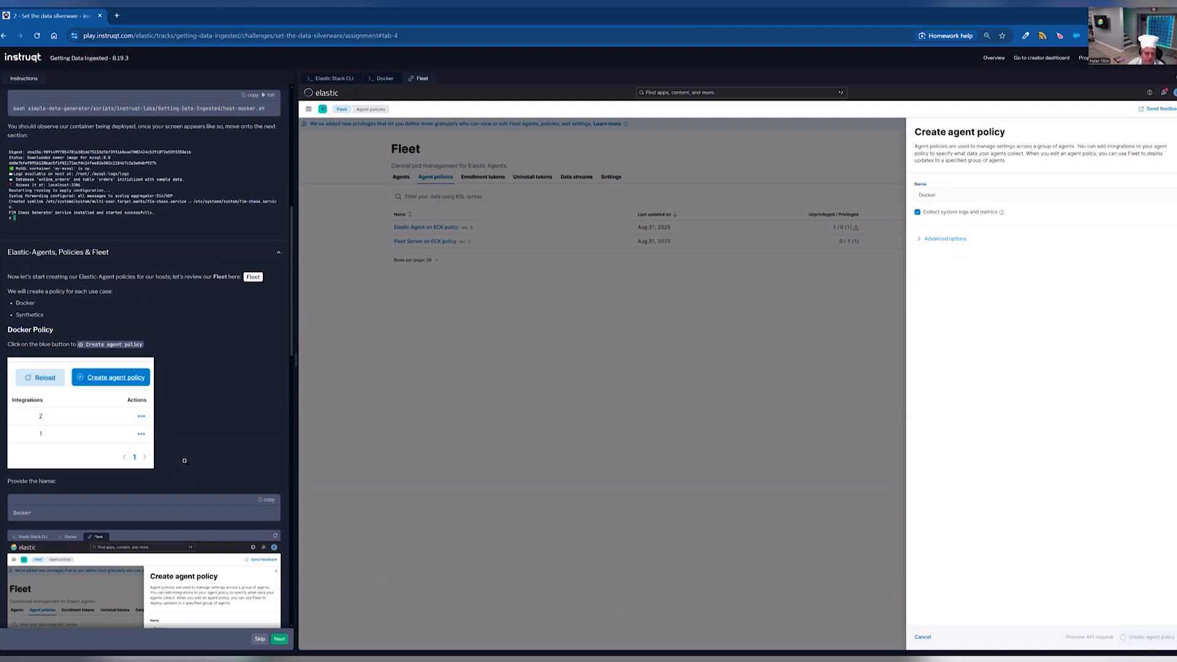
# Create a second agent policy named Synthetics with the collection of system logs and metrics disabled.
pyautogui.scroll(-1, 186, 460)
pyautogui.scroll(-3, 187, 460)
pyautogui.scroll(-2, 188, 505)
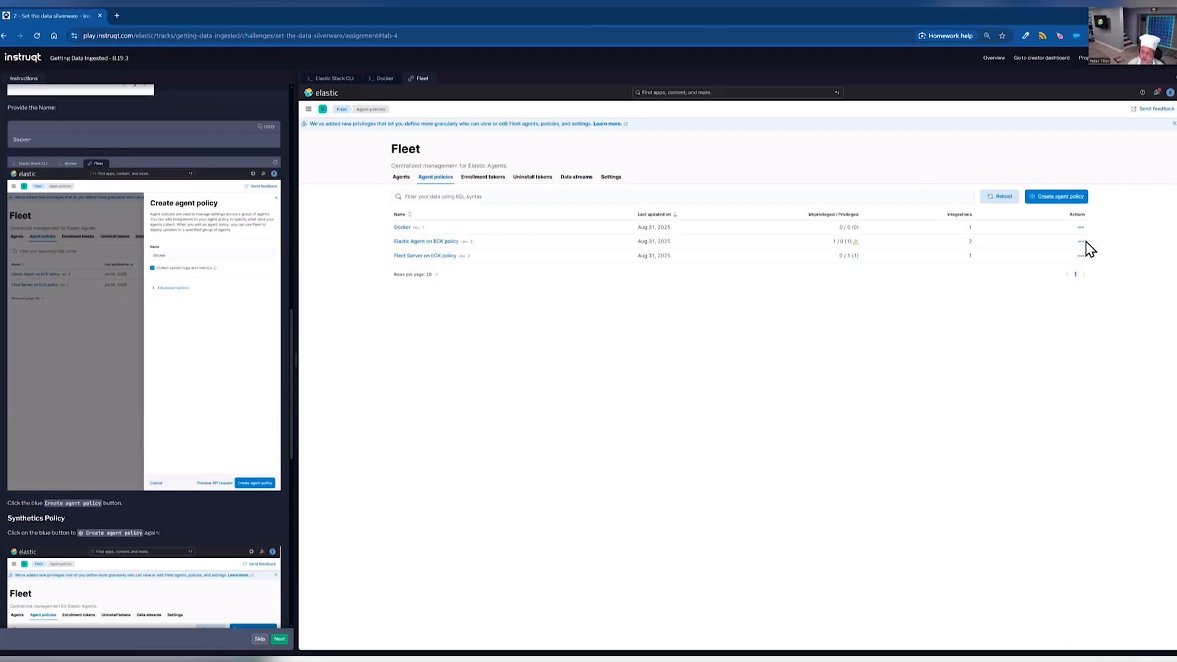
pyautogui.click(1071, 197)
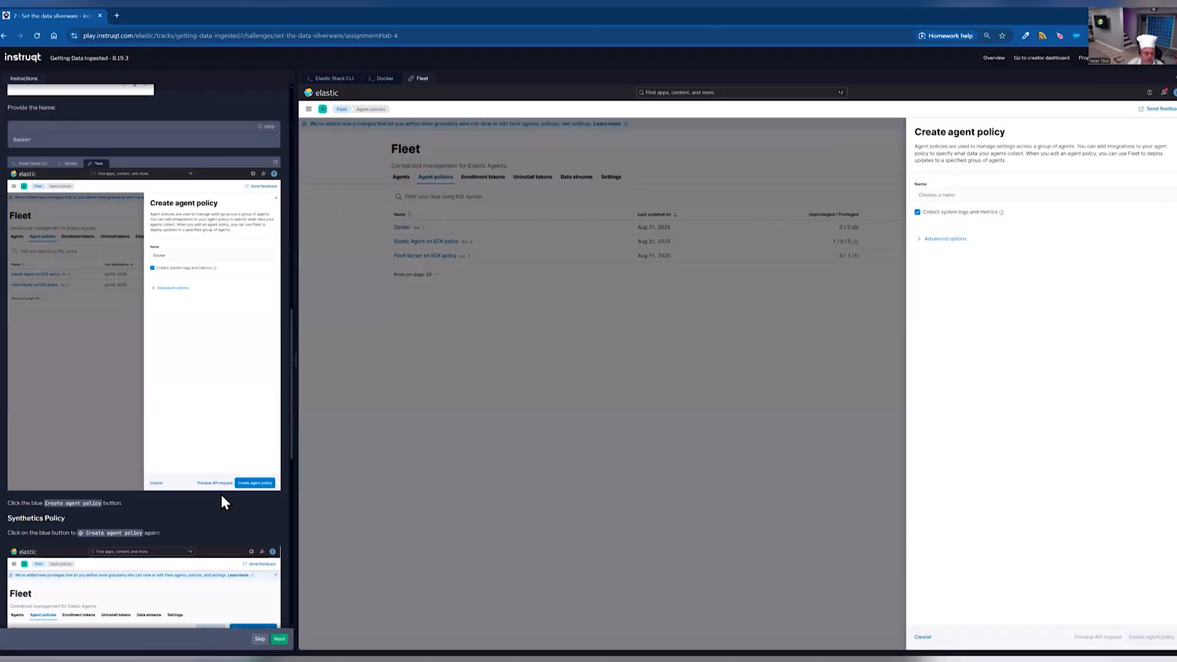
pyautogui.scroll(-2, 240, 539)
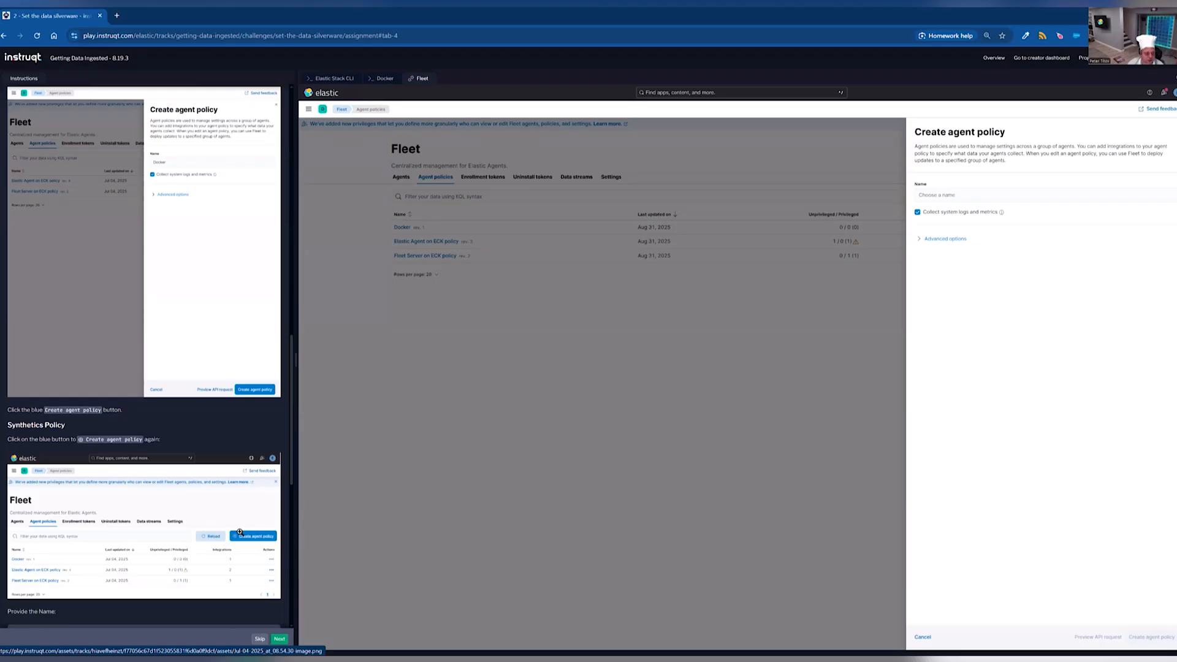
pyautogui.scroll(-1, 267, 591)
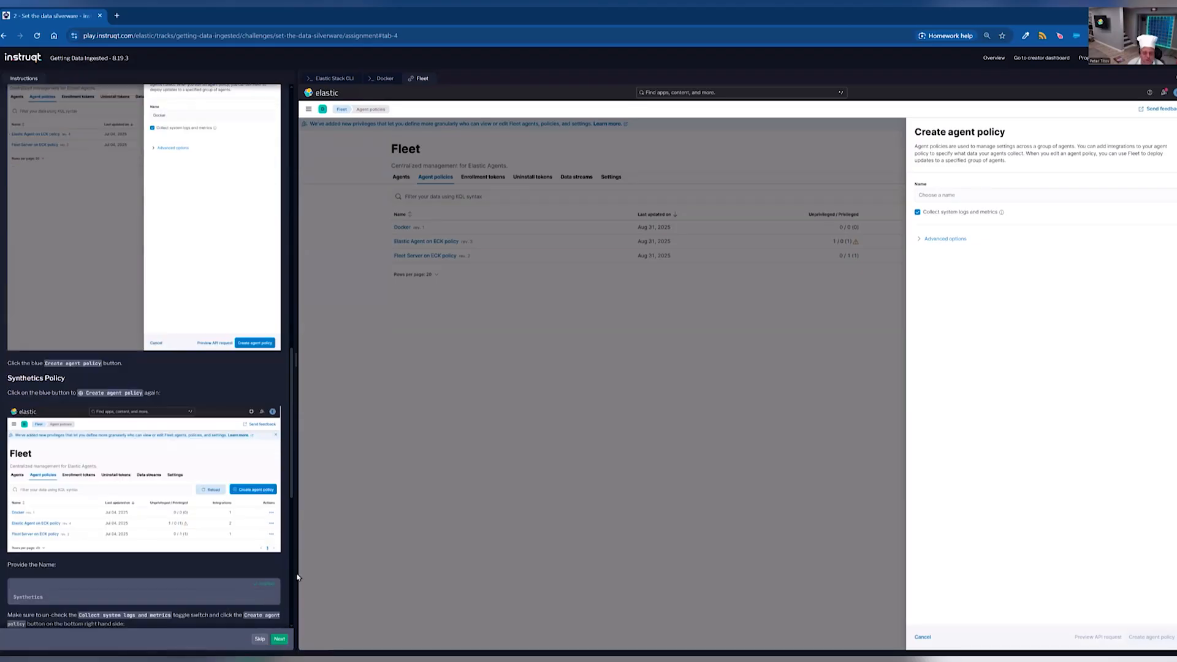
pyautogui.click(1095, 192)
pyautogui.write('Synthetics')
pyautogui.click(918, 212)
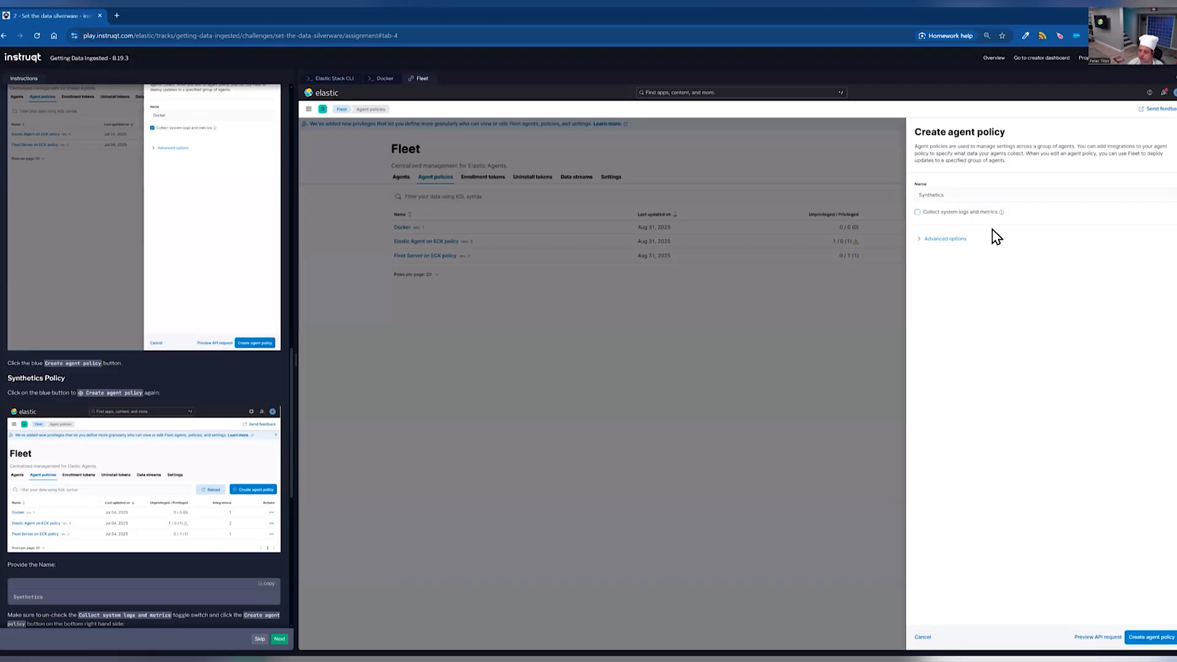
pyautogui.click(1151, 638)
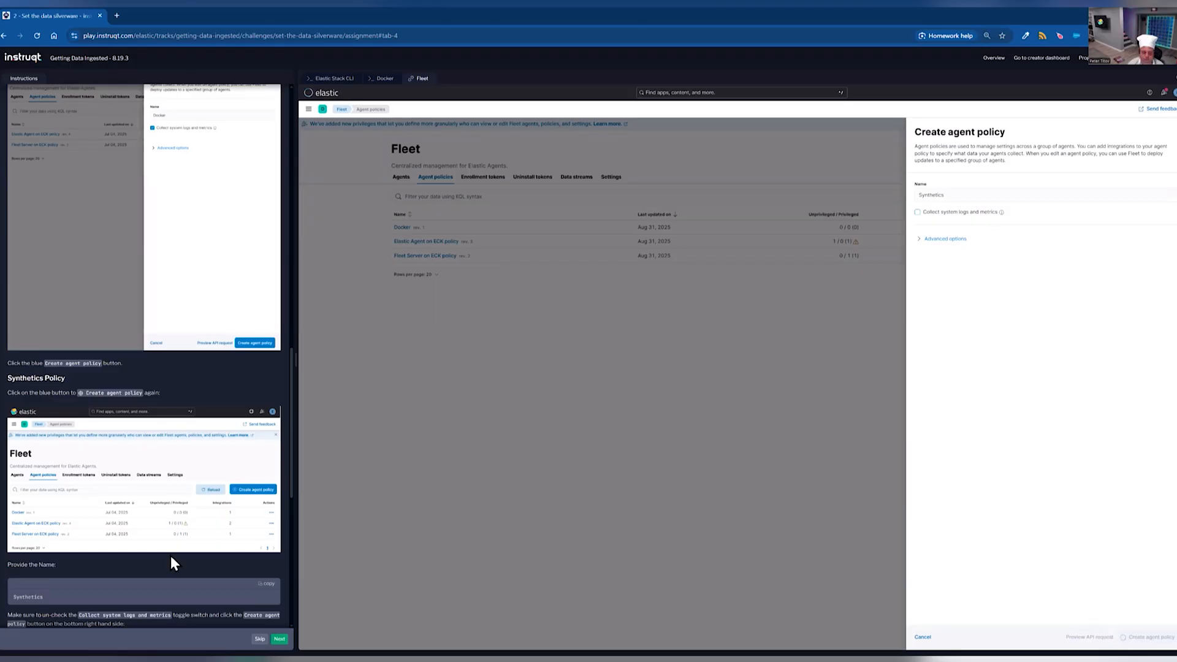
# Compare Fleet's agent policy list with the expected result in the Synthetics Policy instructions.
pyautogui.scroll(-5, 170, 556)
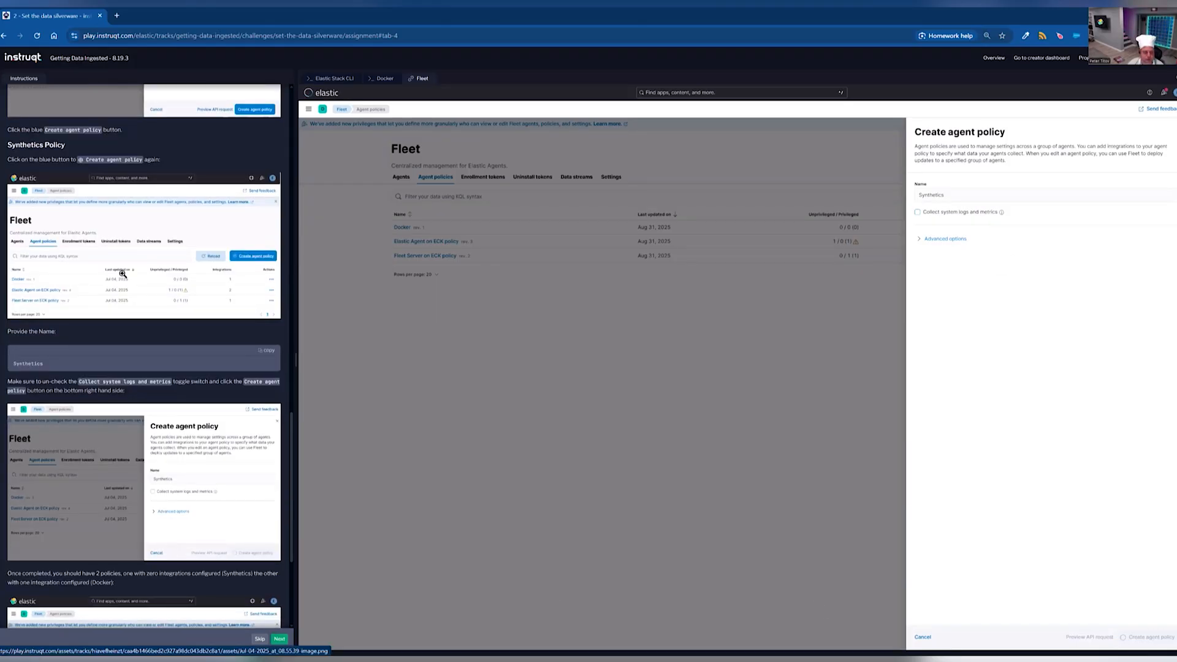
pyautogui.scroll(-3, 210, 497)
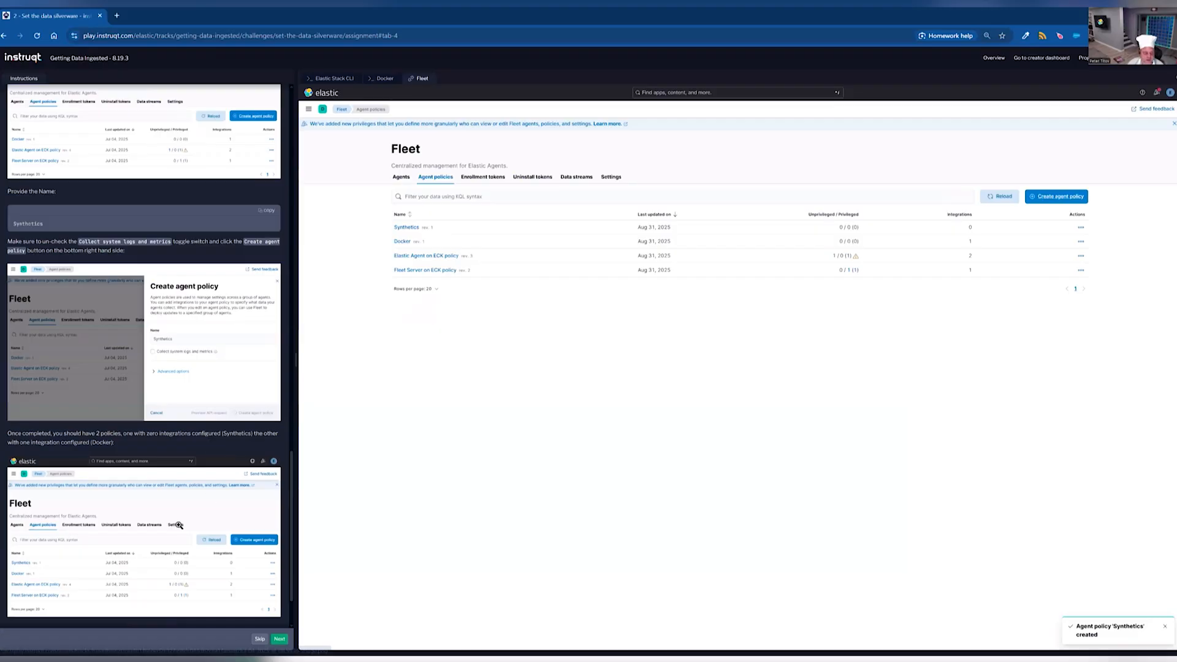
pyautogui.scroll(-1, 224, 530)
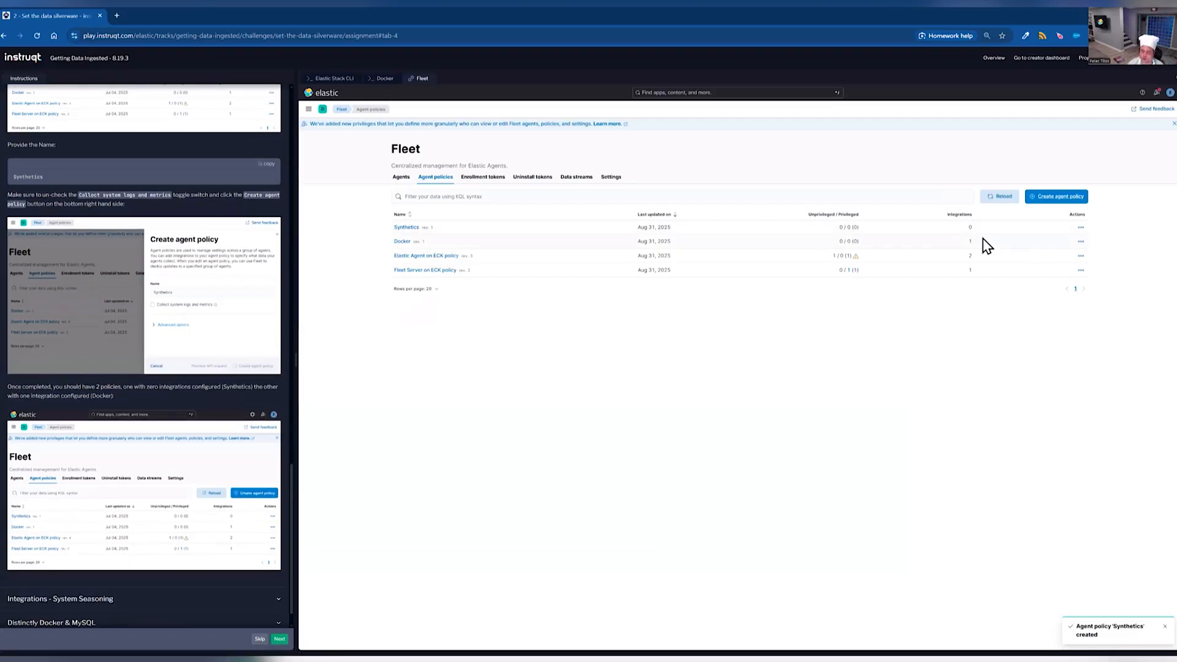
# Expand the Integrations - System Seasoning instructions and open the Docker policy's system-2 integration for editing.
pyautogui.scroll(-1, 191, 454)
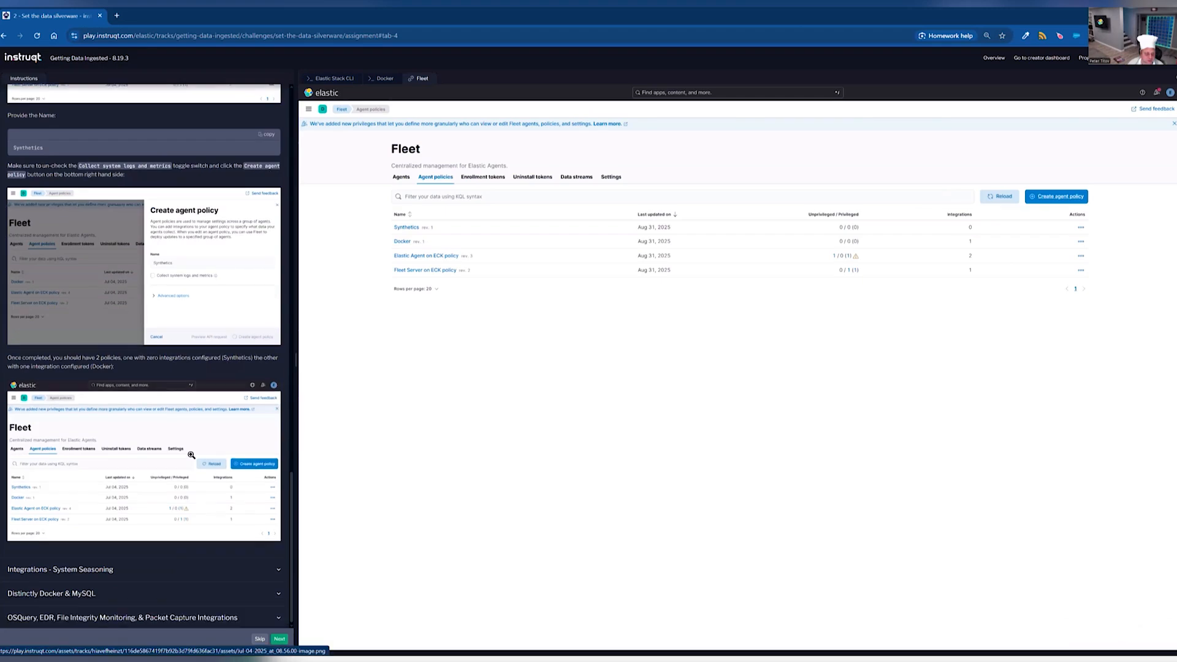
pyautogui.click(251, 575)
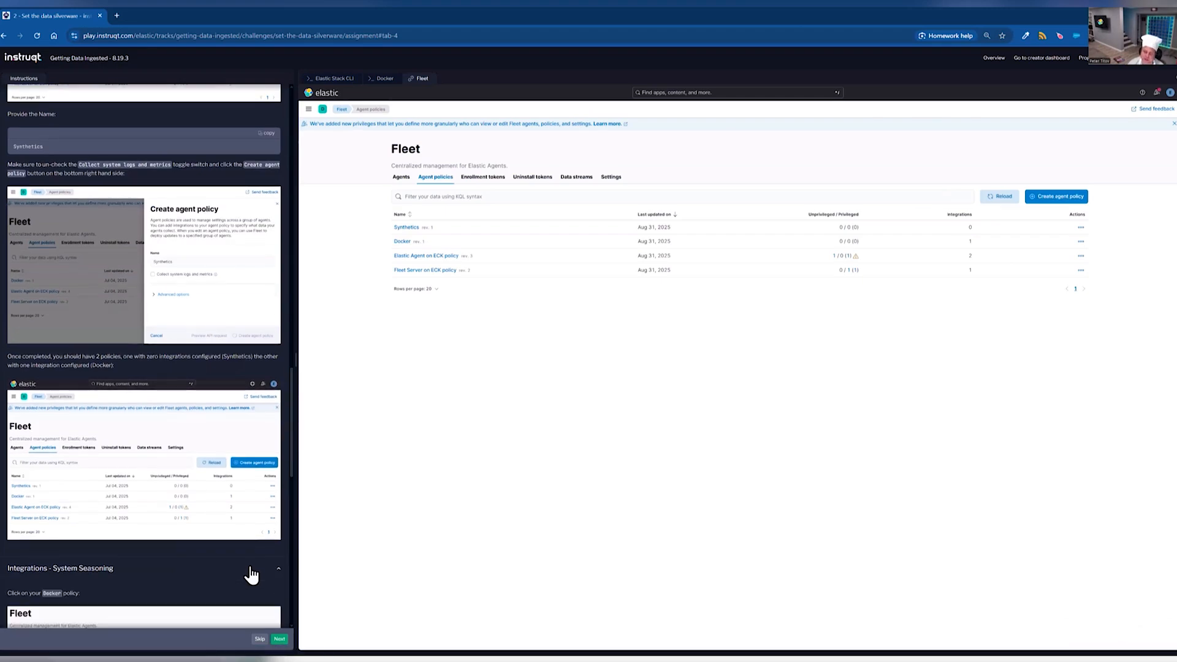
pyautogui.scroll(-3, 256, 514)
pyautogui.scroll(-3, 256, 514)
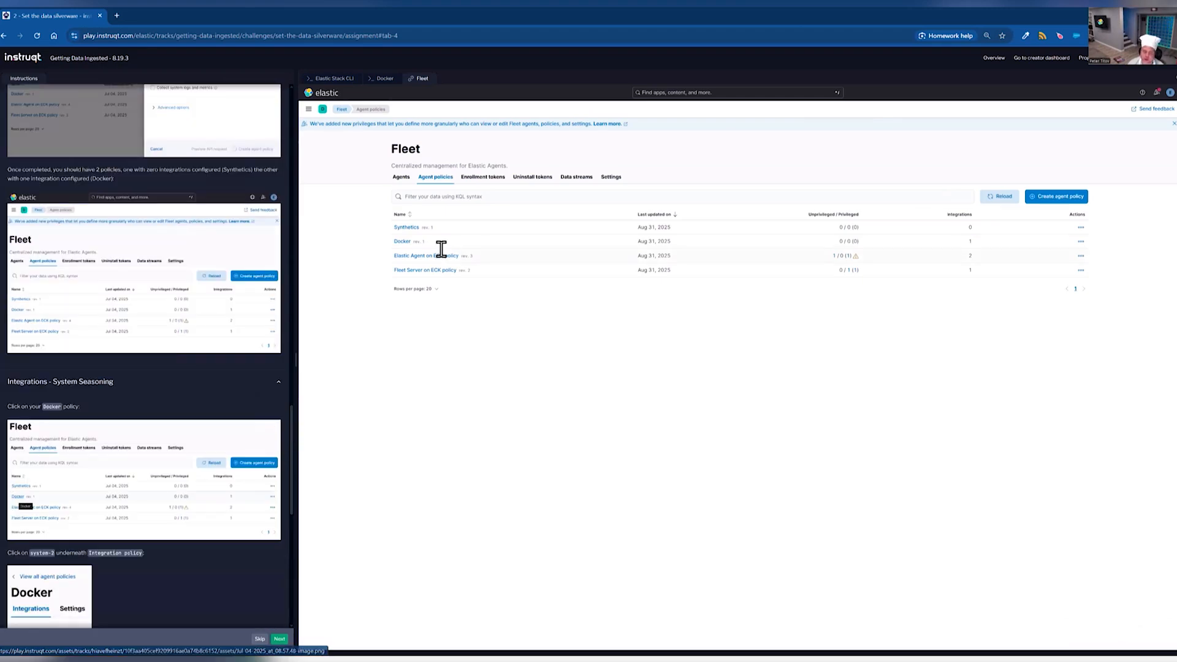
pyautogui.click(403, 243)
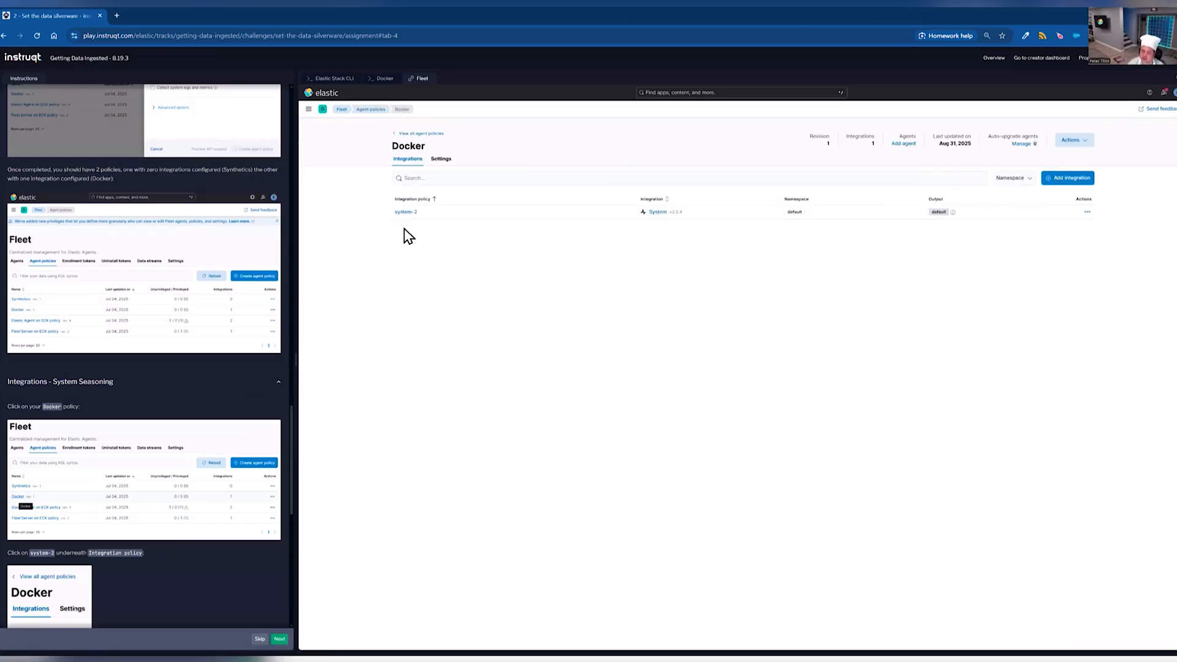
pyautogui.click(406, 213)
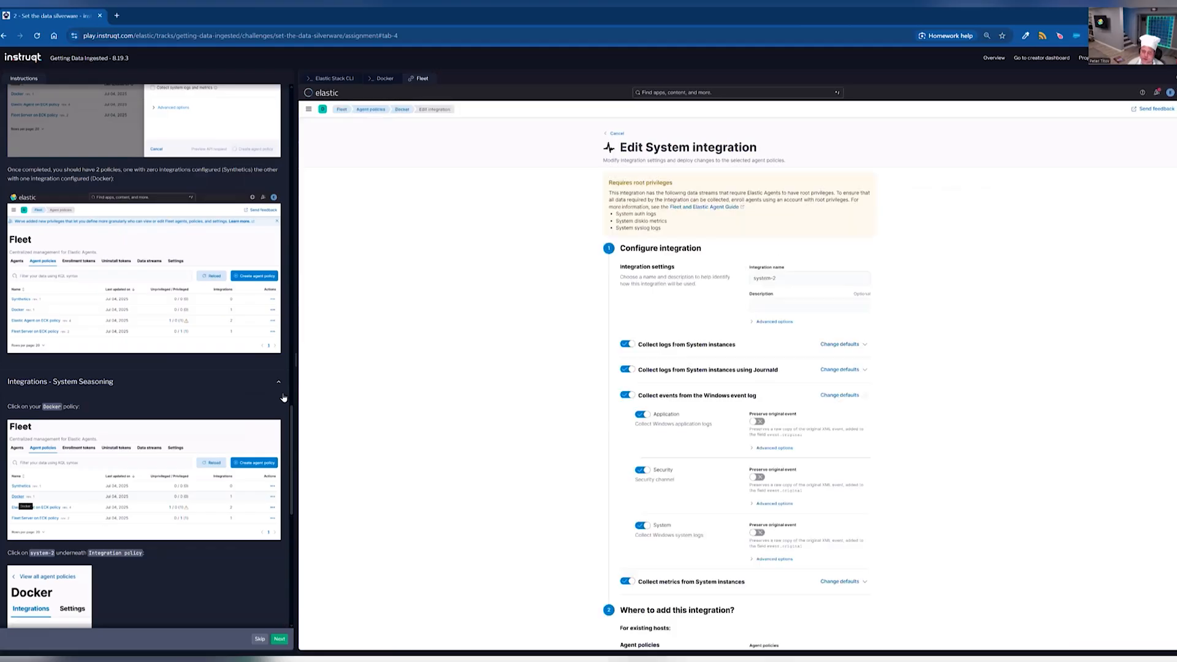
# Rename the integration to system and disable the collection of events from the Windows event log.
pyautogui.scroll(-5, 251, 430)
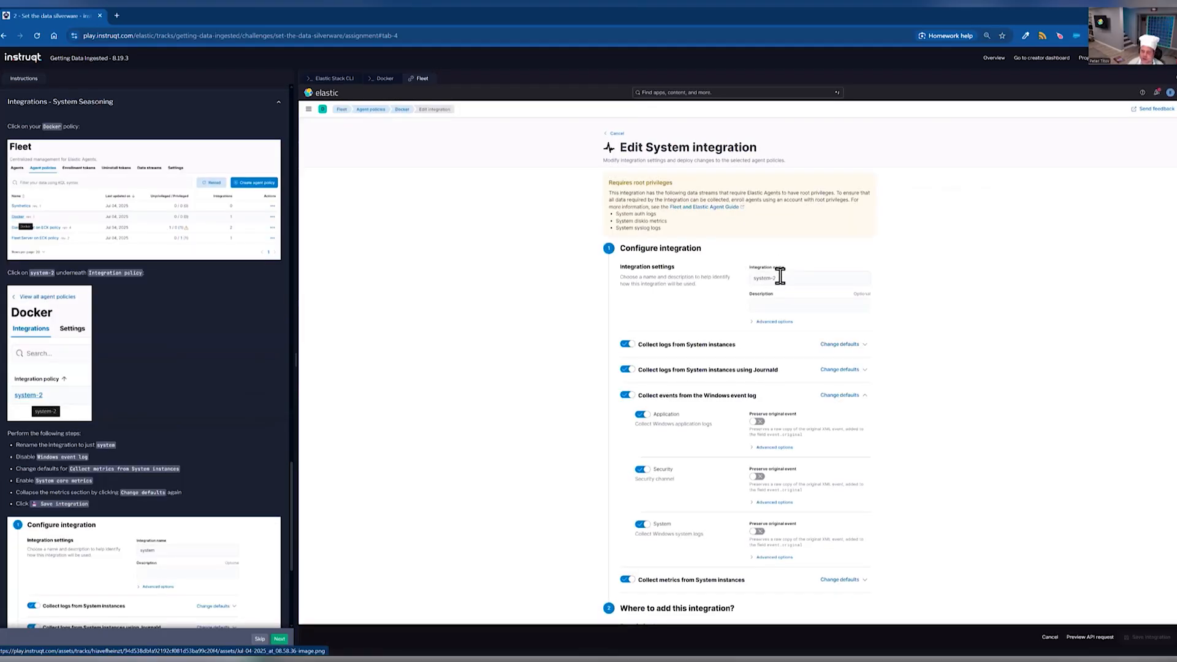
pyautogui.click(796, 274)
pyautogui.press('BackSpace')
pyautogui.press('BackSpace')
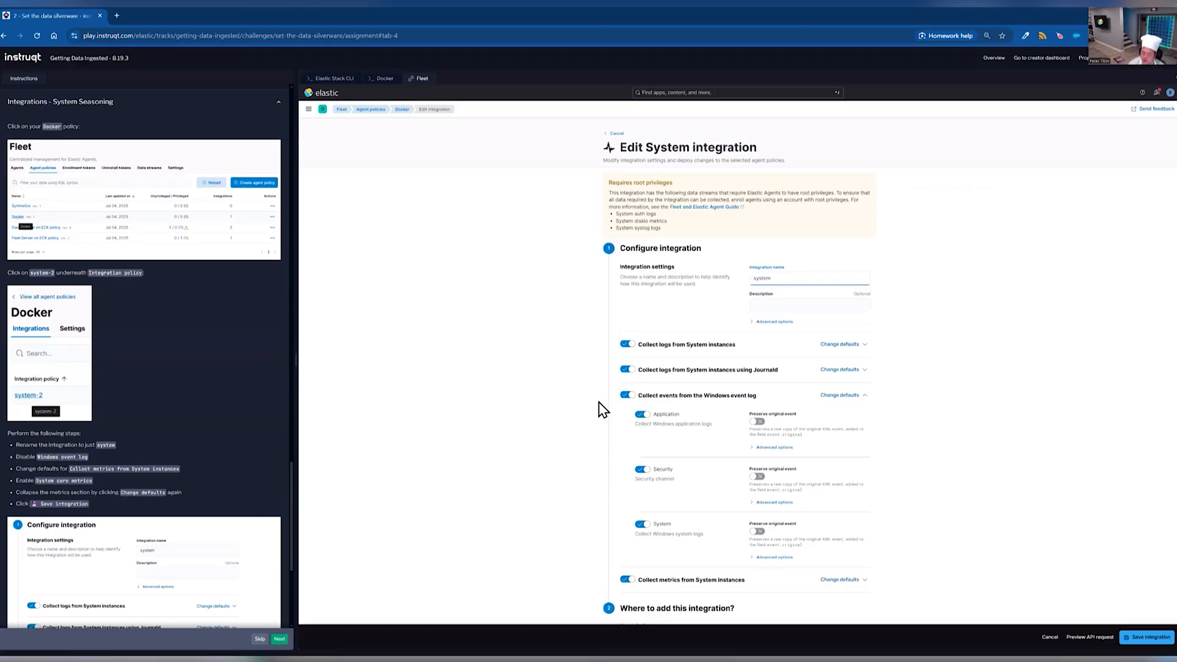
pyautogui.click(629, 396)
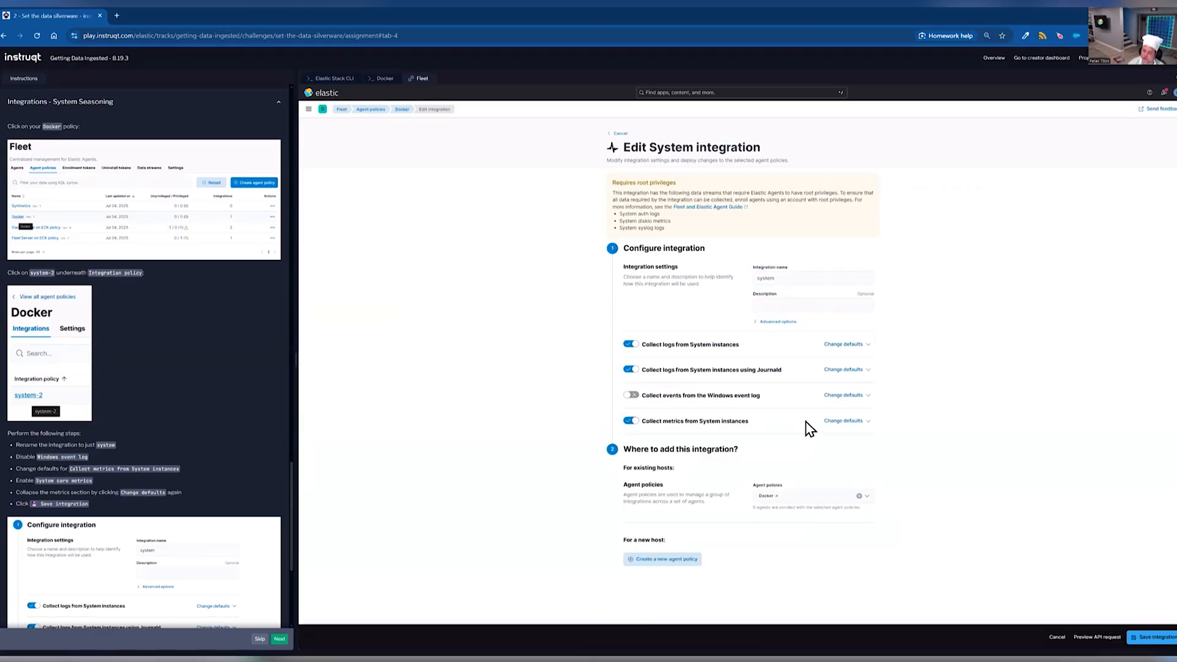
# Enable System core metrics in the defaults for collecting metrics from System instances and save the integration.
pyautogui.click(845, 422)
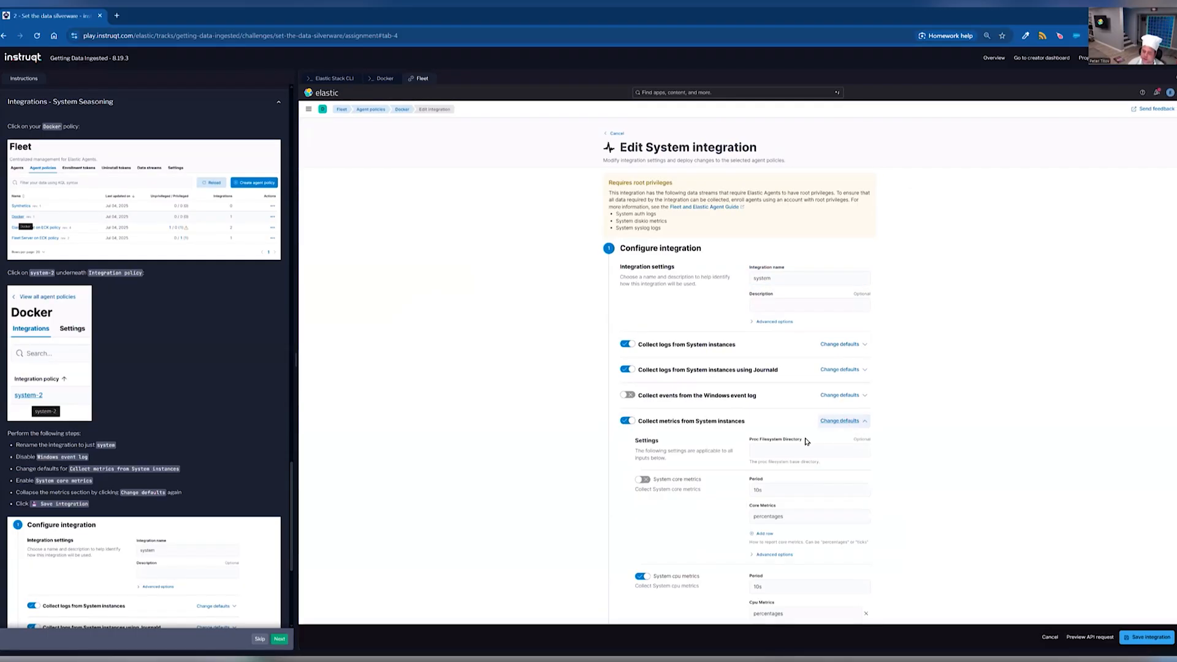
pyautogui.click(643, 482)
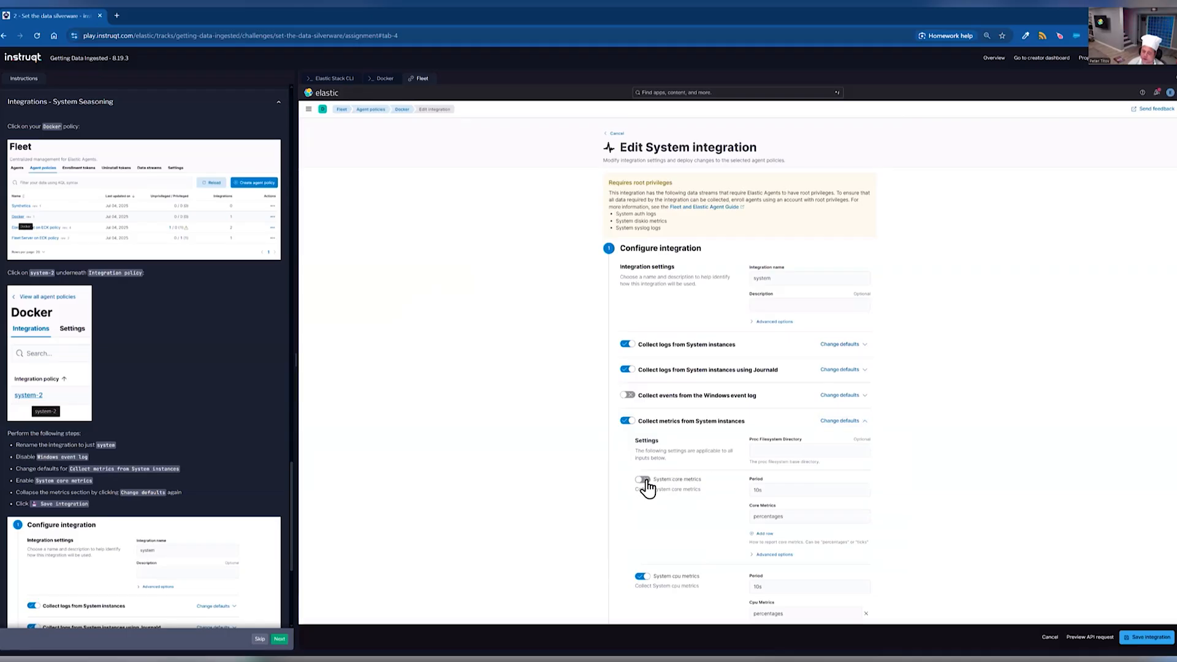
pyautogui.click(853, 423)
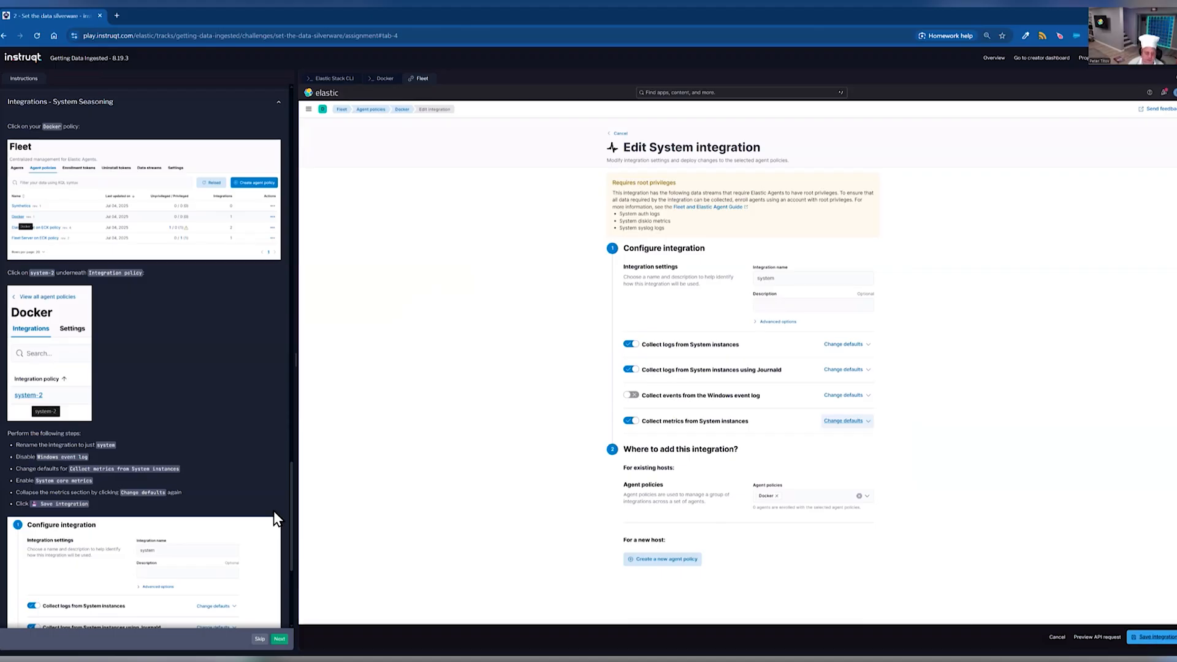
pyautogui.scroll(-3, 187, 484)
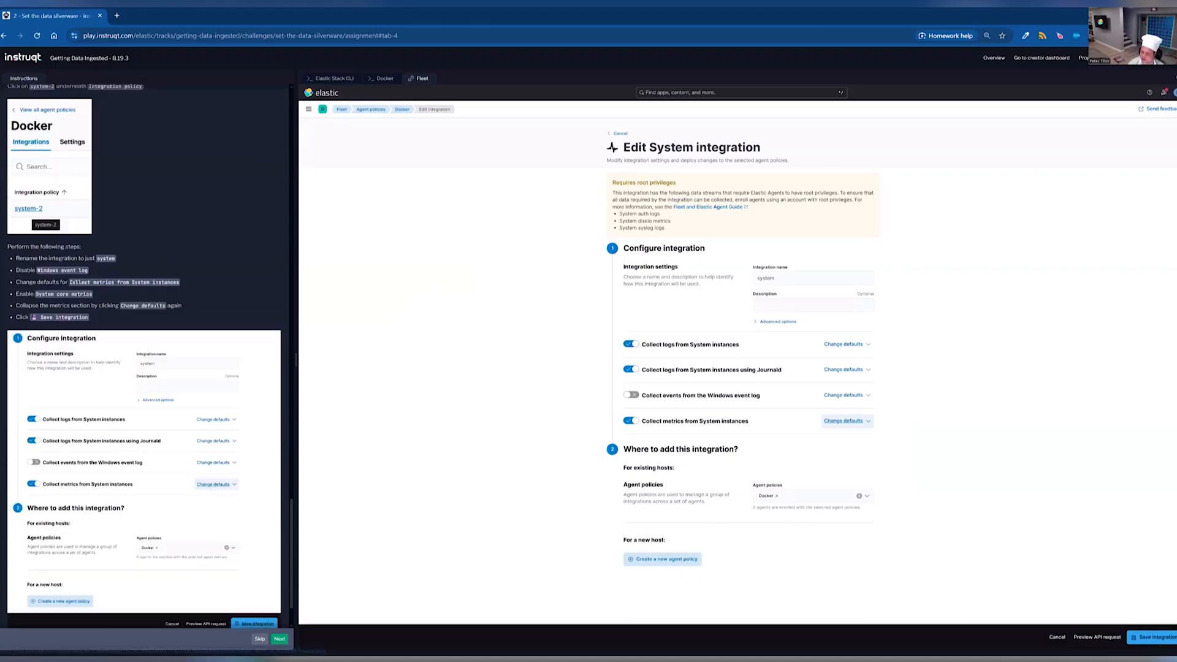
pyautogui.click(1156, 637)
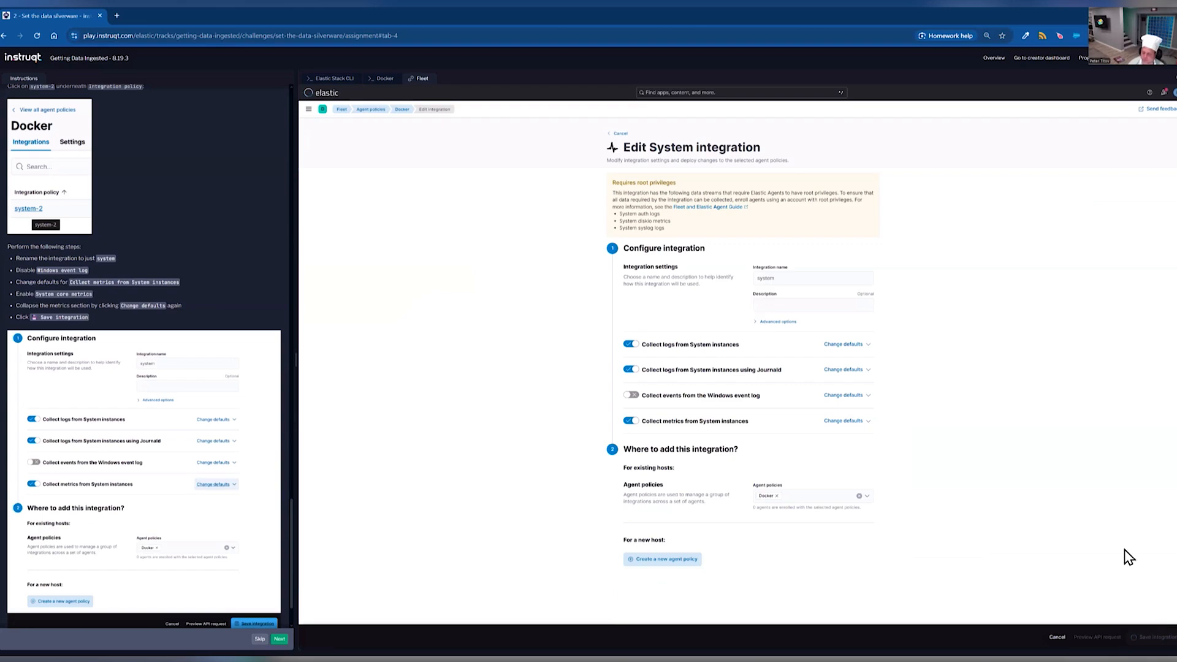
# Expand the Distinctly Docker & MySQL instructions, search Elastic for docker and start adding the Docker integration.
pyautogui.scroll(-1, 232, 603)
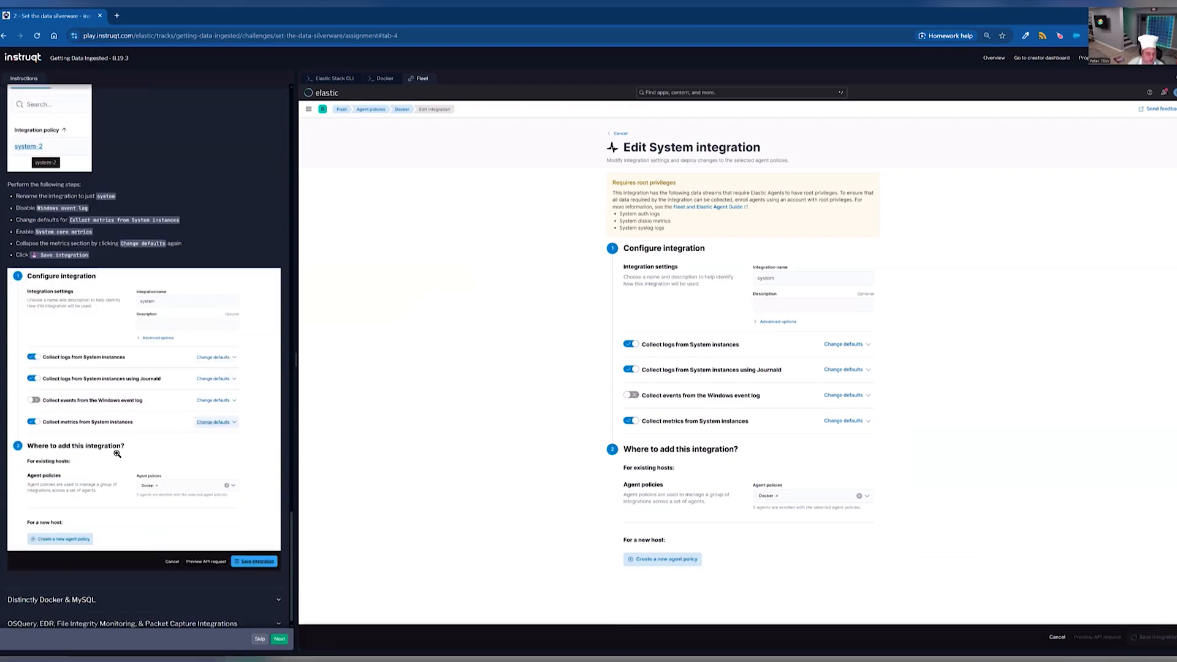
pyautogui.click(230, 592)
pyautogui.scroll(-4, 211, 511)
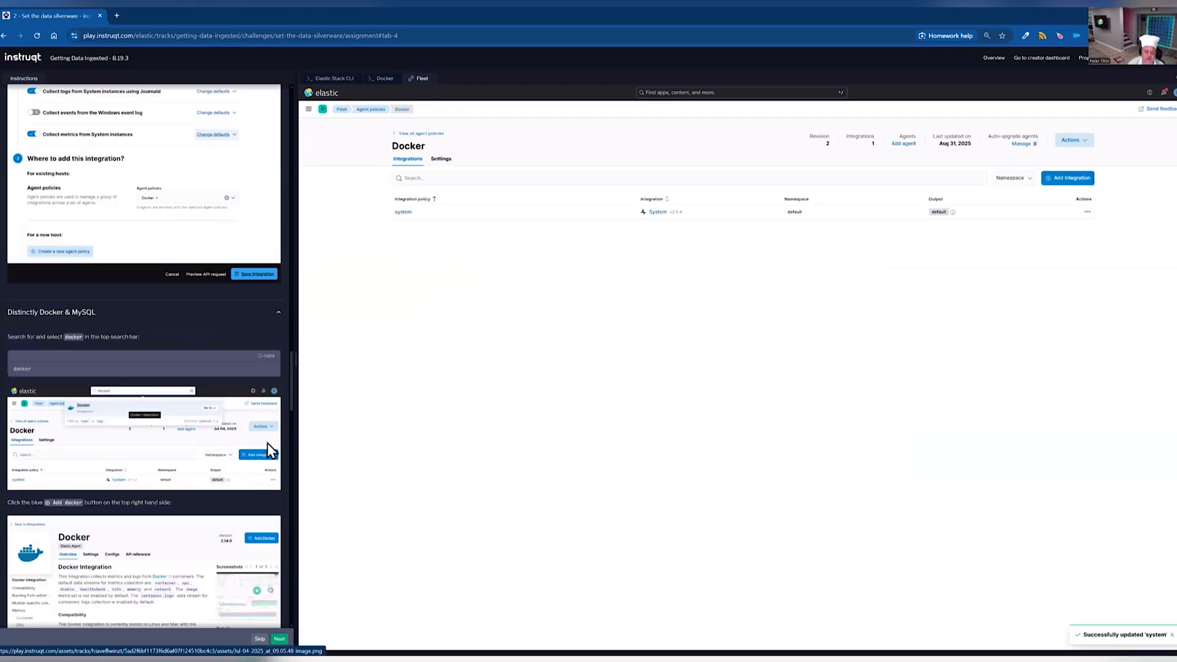
pyautogui.click(269, 355)
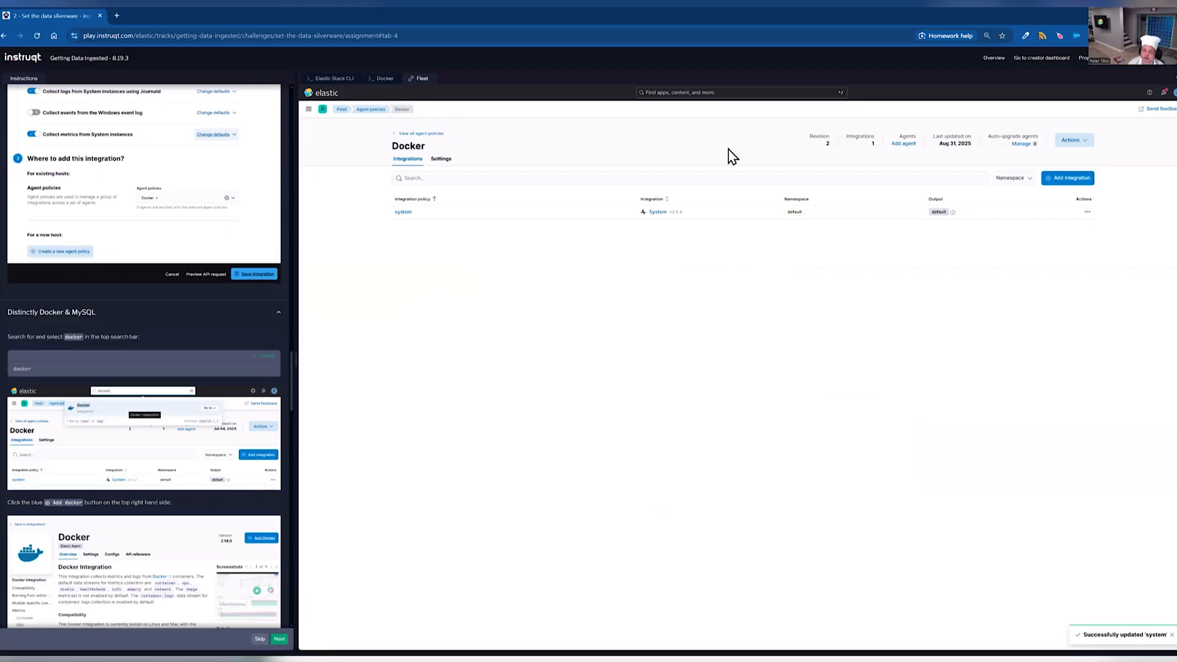
pyautogui.click(700, 92)
pyautogui.hotkey('ctrl', 'v')
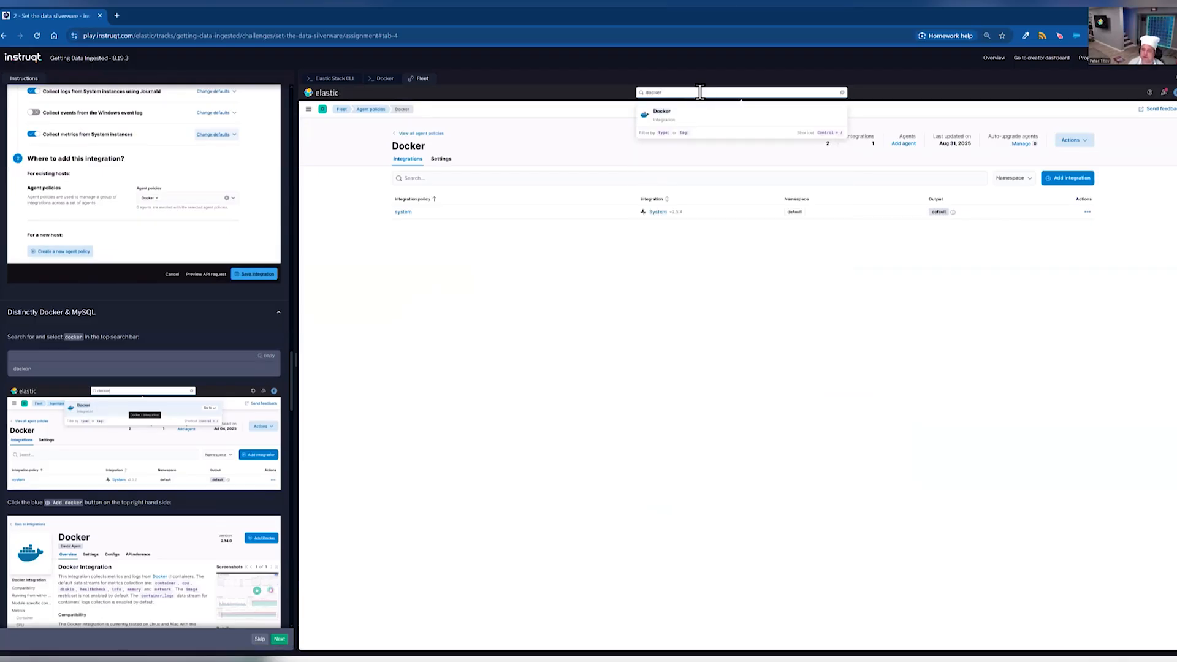
pyautogui.click(686, 122)
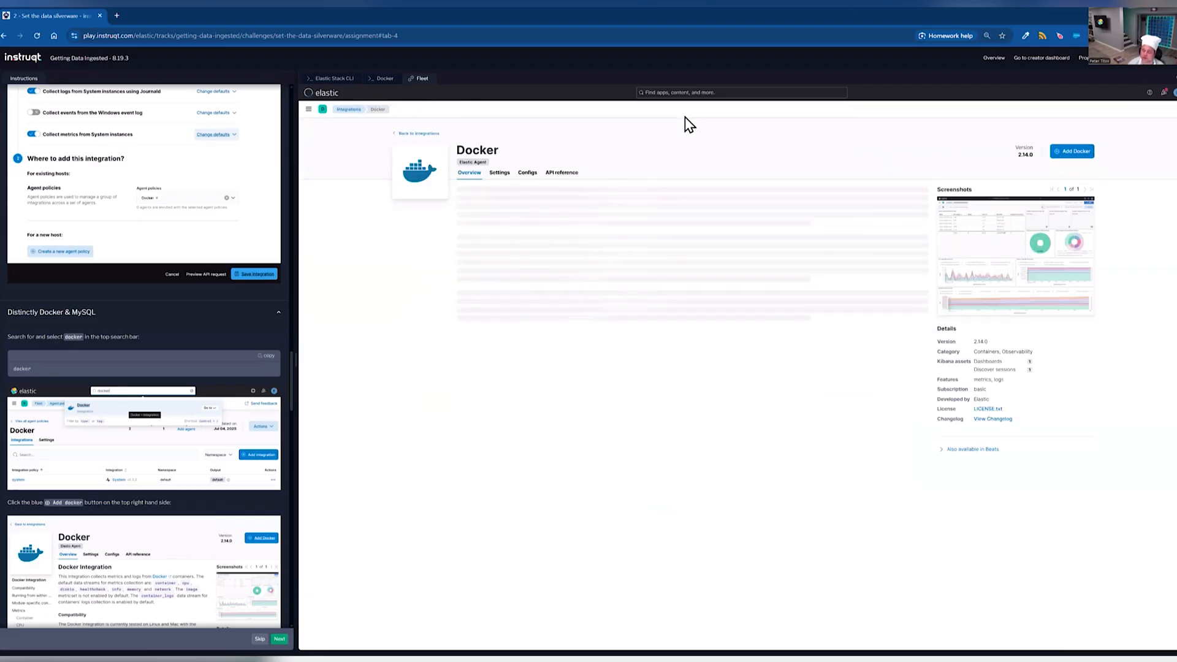
pyautogui.click(1073, 152)
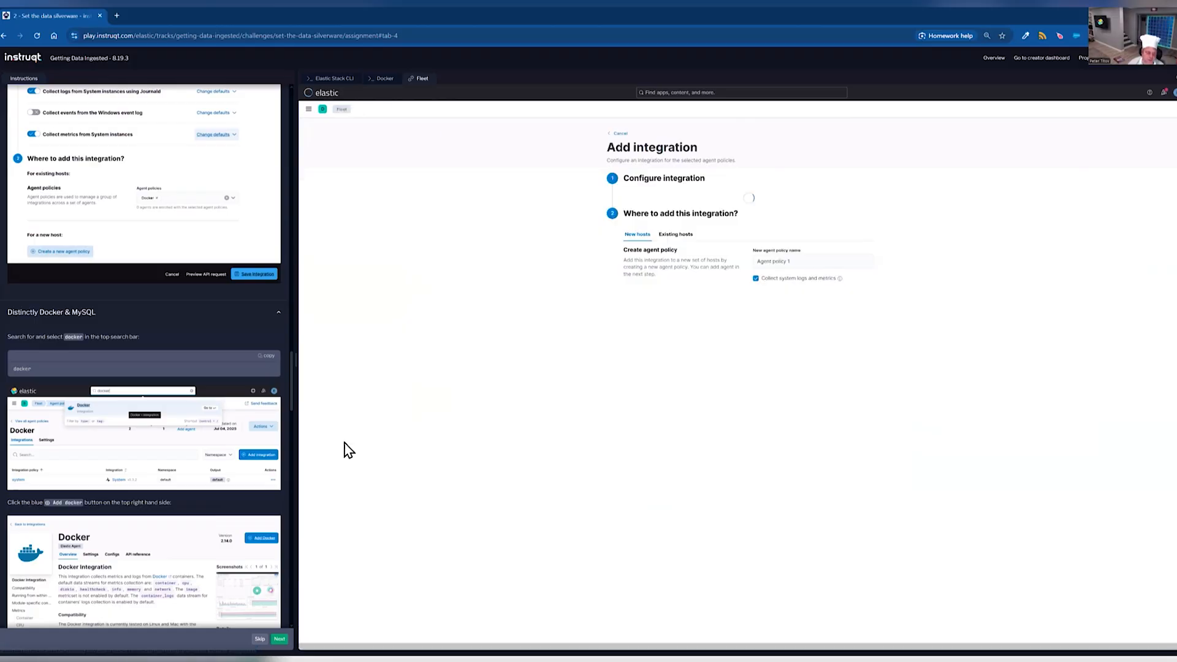
# Name the new Docker integration docker, as given in the lab instructions.
pyautogui.scroll(-1, 216, 489)
pyautogui.scroll(-4, 216, 487)
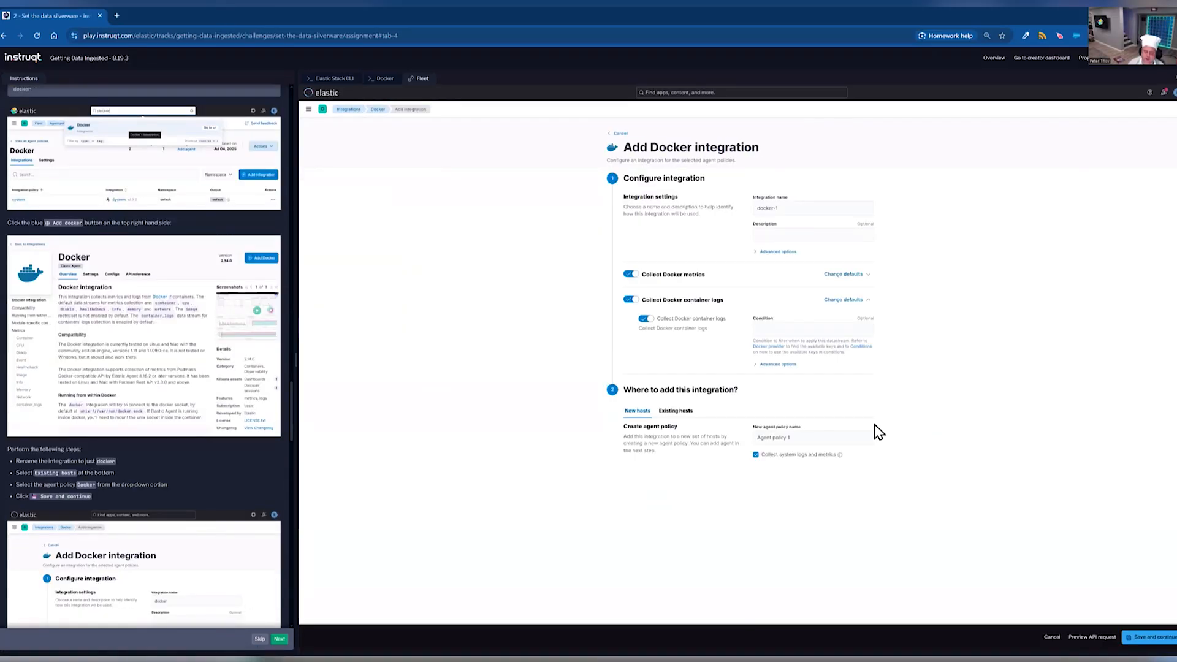
pyautogui.click(807, 204)
pyautogui.press('BackSpace')
pyautogui.press('BackSpace')
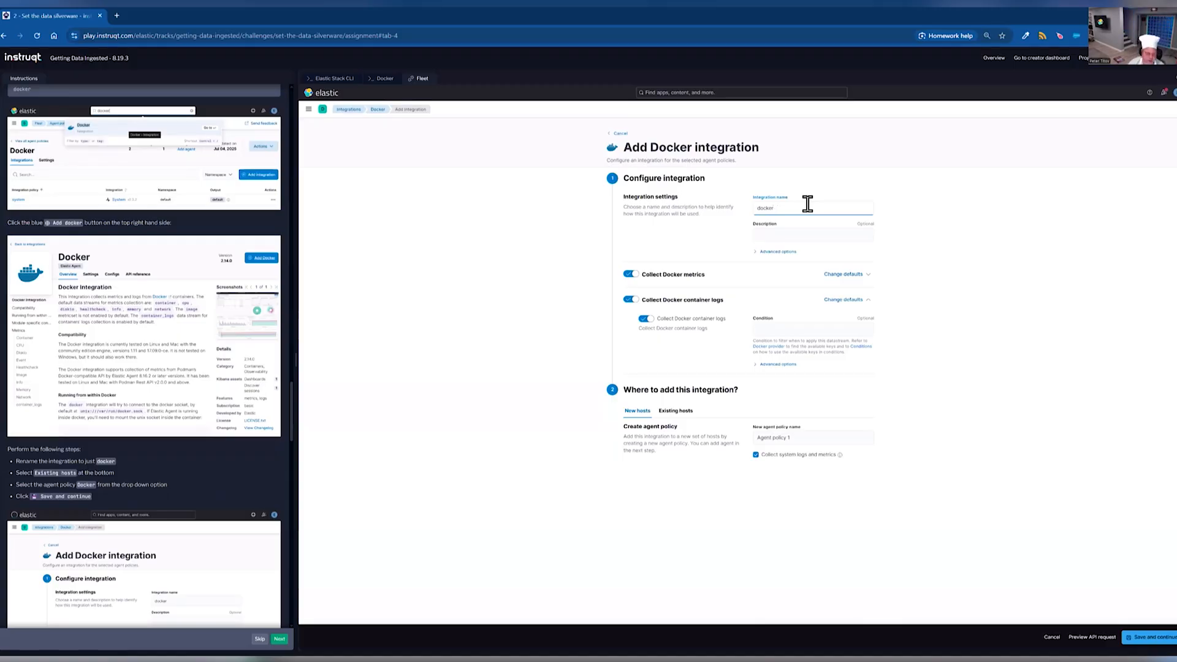
# Assign the integration to the Docker agent policy under existing hosts and save it without adding Elastic Agent to the hosts.
pyautogui.click(682, 411)
pyautogui.click(809, 439)
pyautogui.click(797, 452)
pyautogui.click(1019, 452)
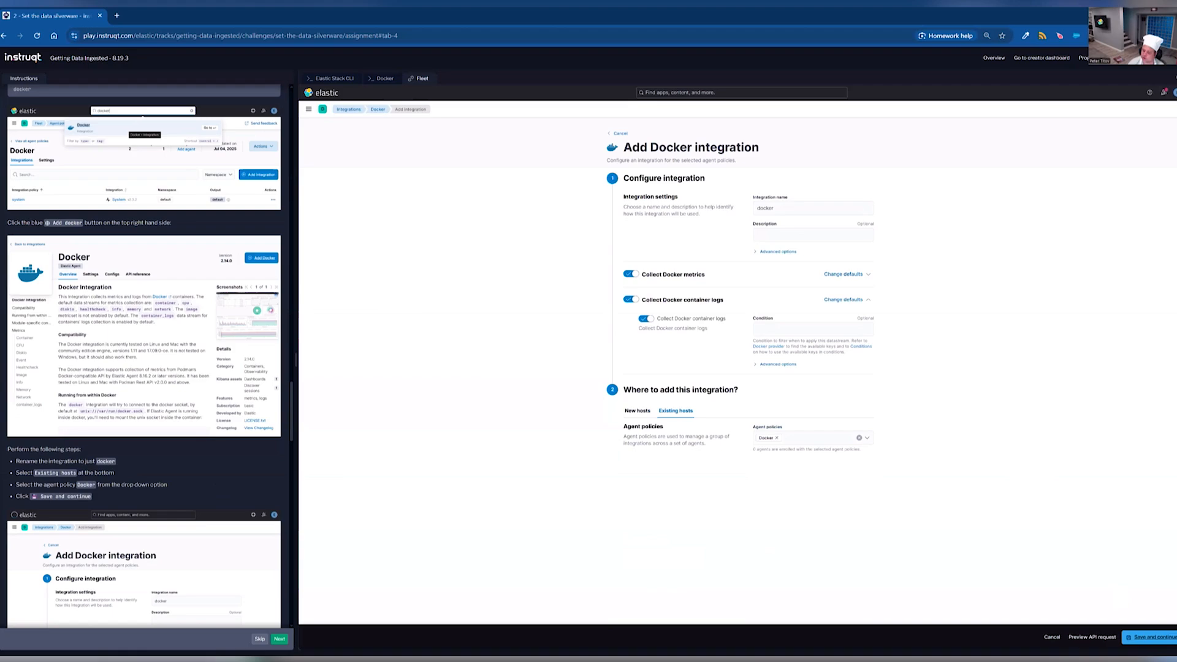
pyautogui.click(1148, 637)
pyautogui.scroll(-5, 123, 509)
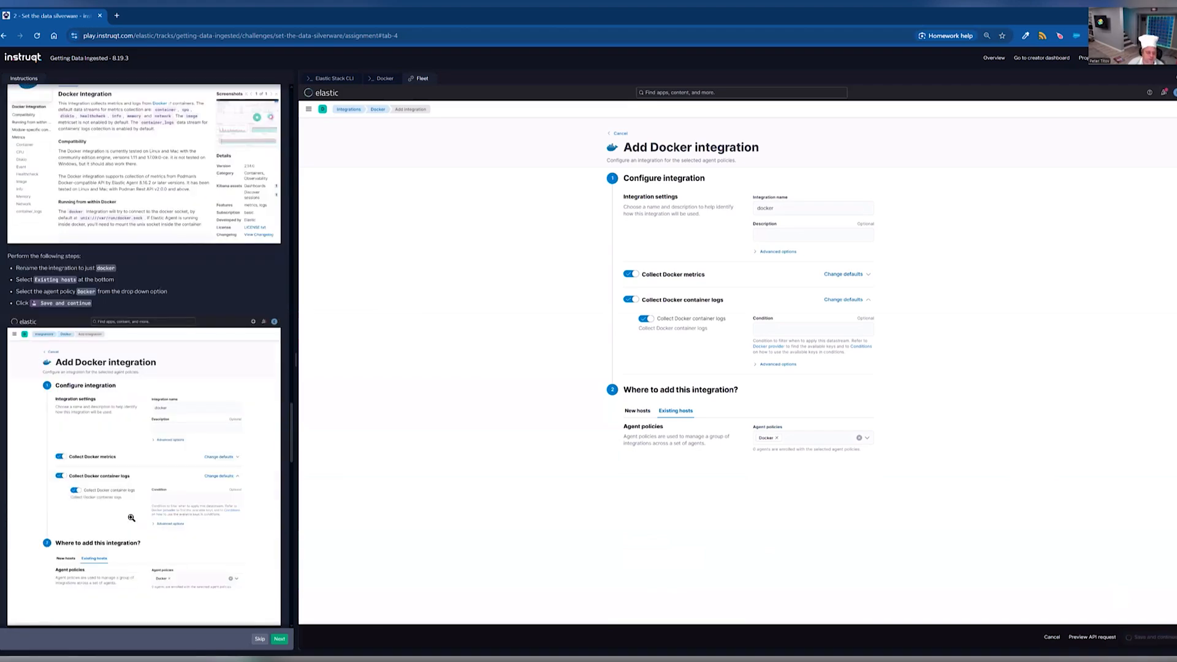
pyautogui.scroll(-3, 163, 506)
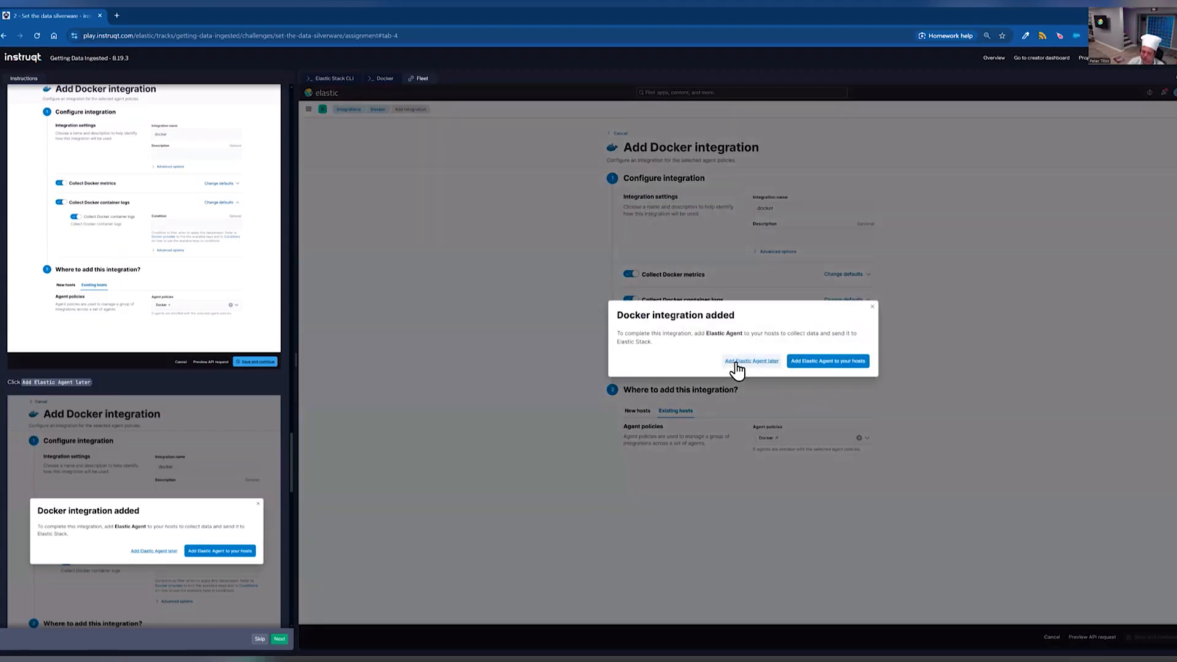
pyautogui.click(738, 366)
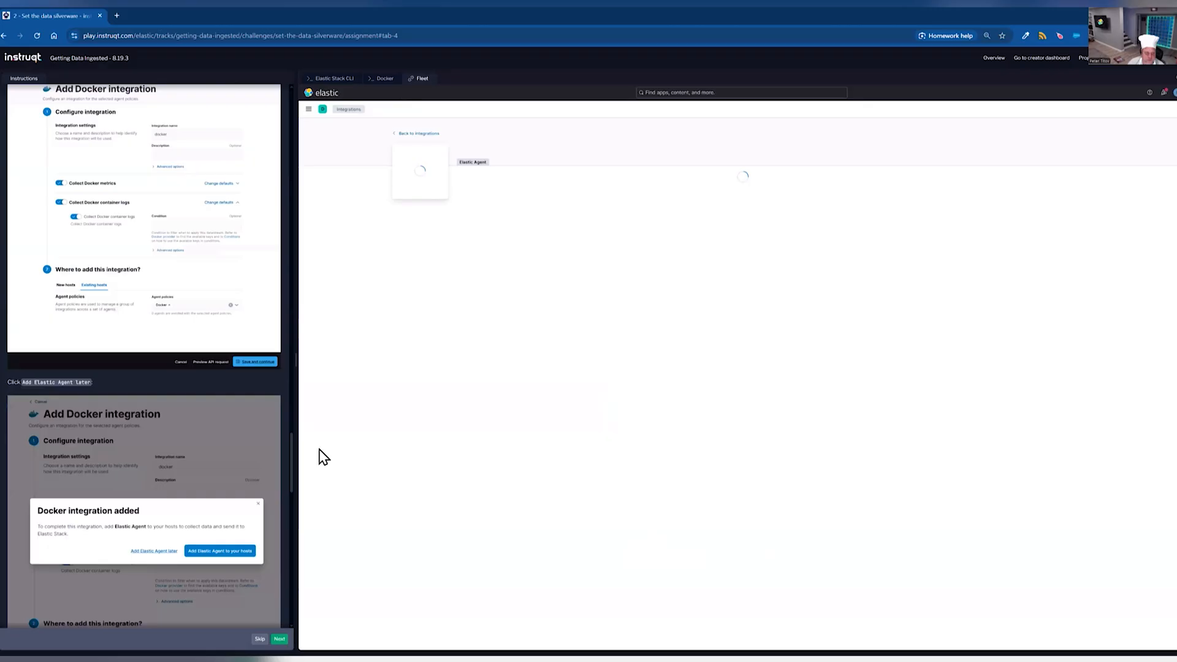
# Search Elastic for MySQL and start adding the MySQL integration, following the lab instructions.
pyautogui.scroll(-5, 267, 456)
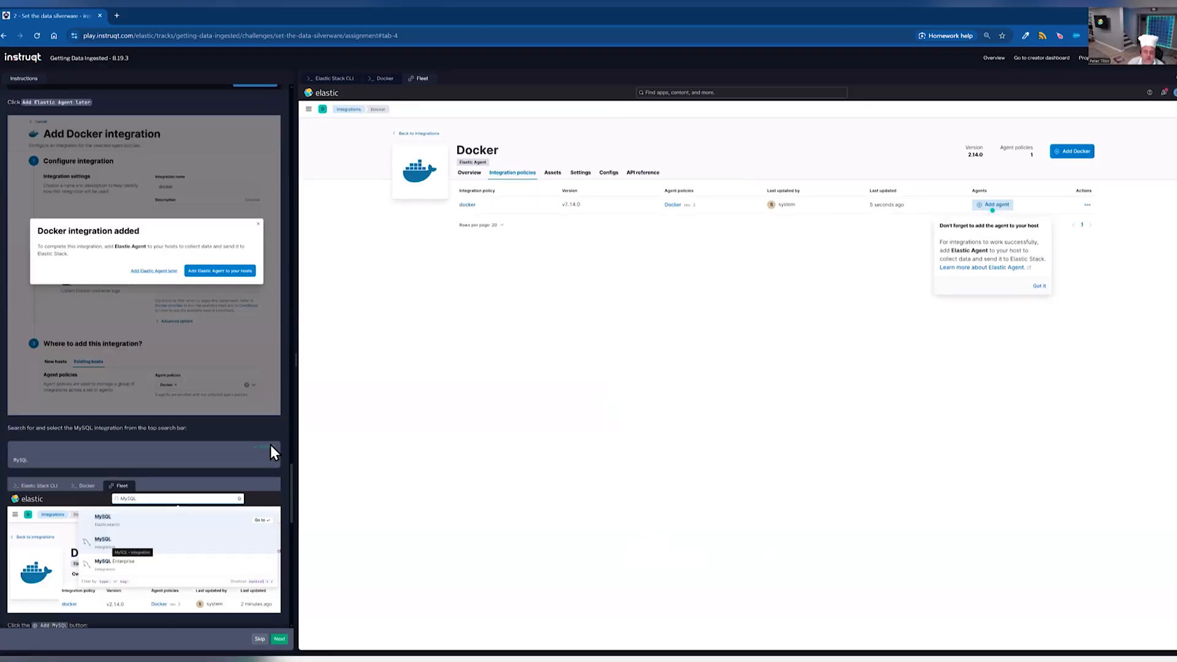
pyautogui.click(702, 92)
pyautogui.write('MySQL')
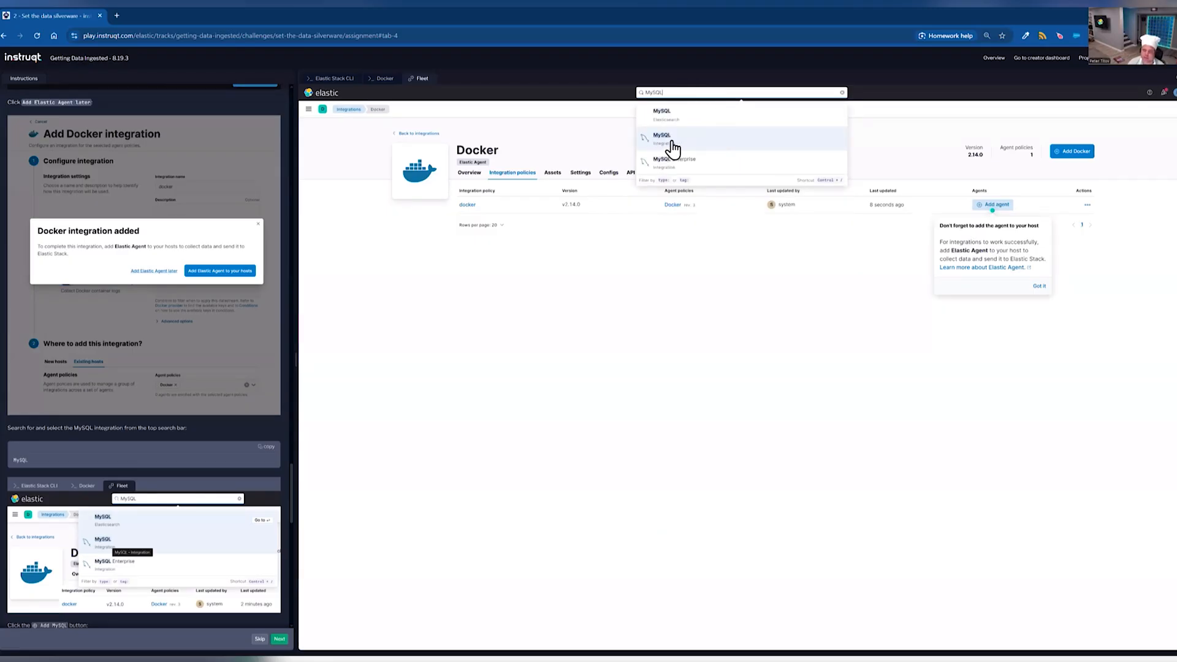
pyautogui.click(675, 149)
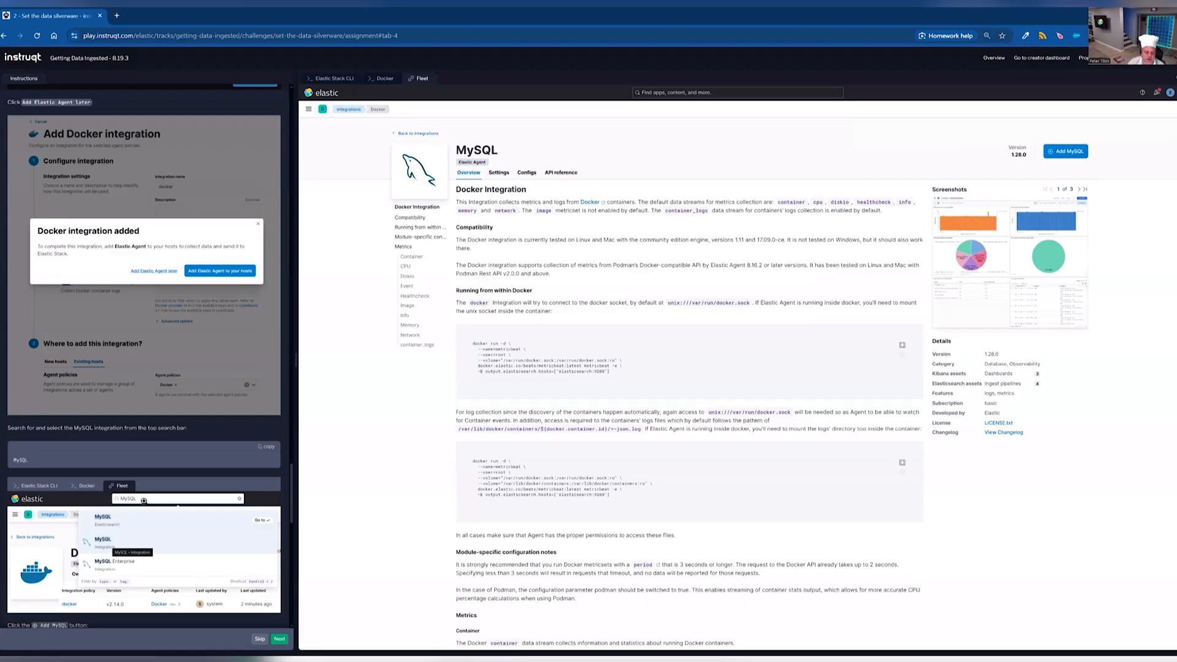
pyautogui.scroll(-5, 164, 492)
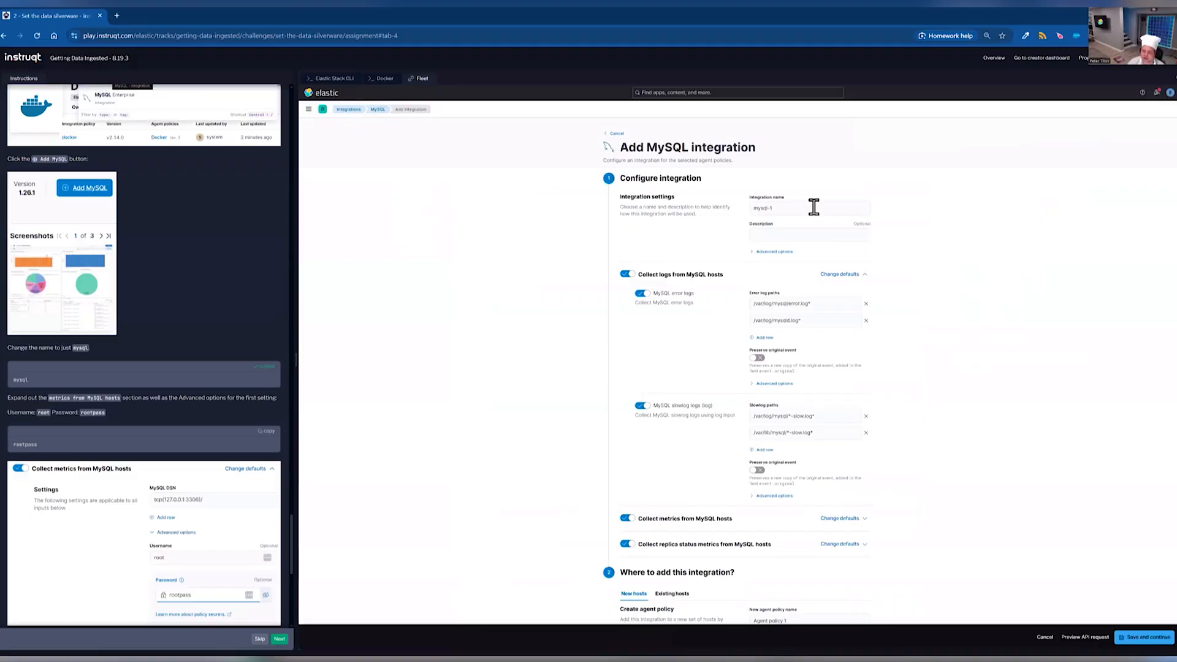
# Name the new integration mysql and collapse the settings for collecting logs from MySQL hosts.
pyautogui.tripleClick(814, 208)
pyautogui.write('mysql')
pyautogui.click(857, 274)
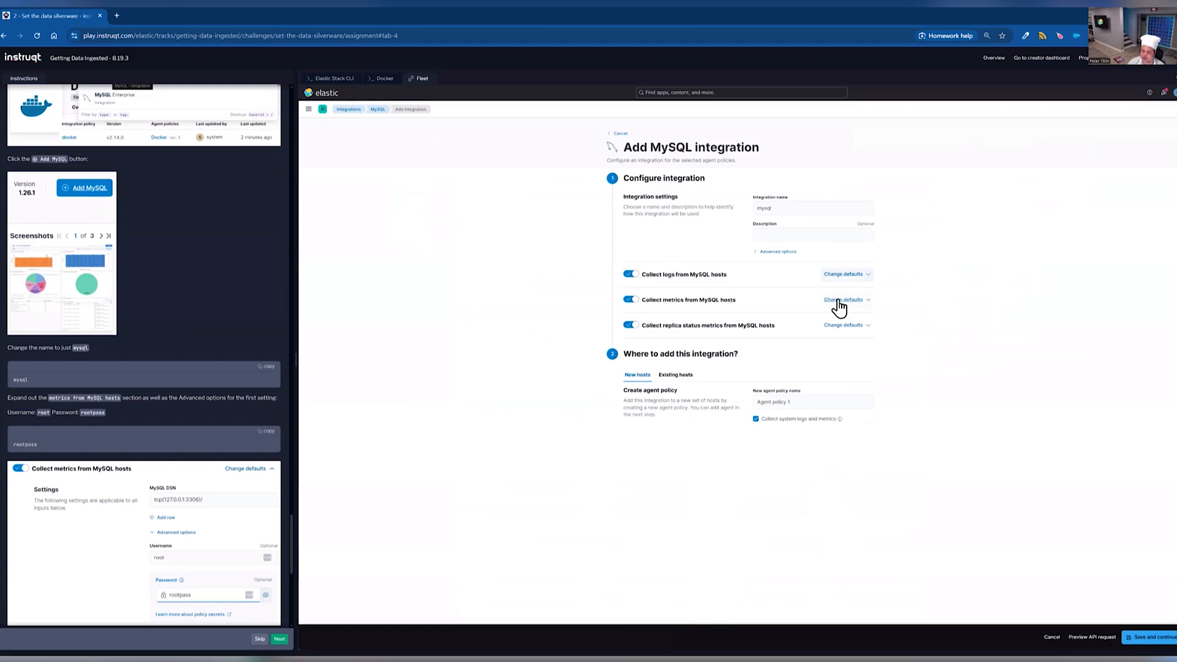
# Enter the MySQL account password in the advanced options for metrics from MySQL hosts and disable the collection of replica status metrics.
pyautogui.click(839, 301)
pyautogui.scroll(-3, 167, 487)
pyautogui.scroll(-1, 171, 485)
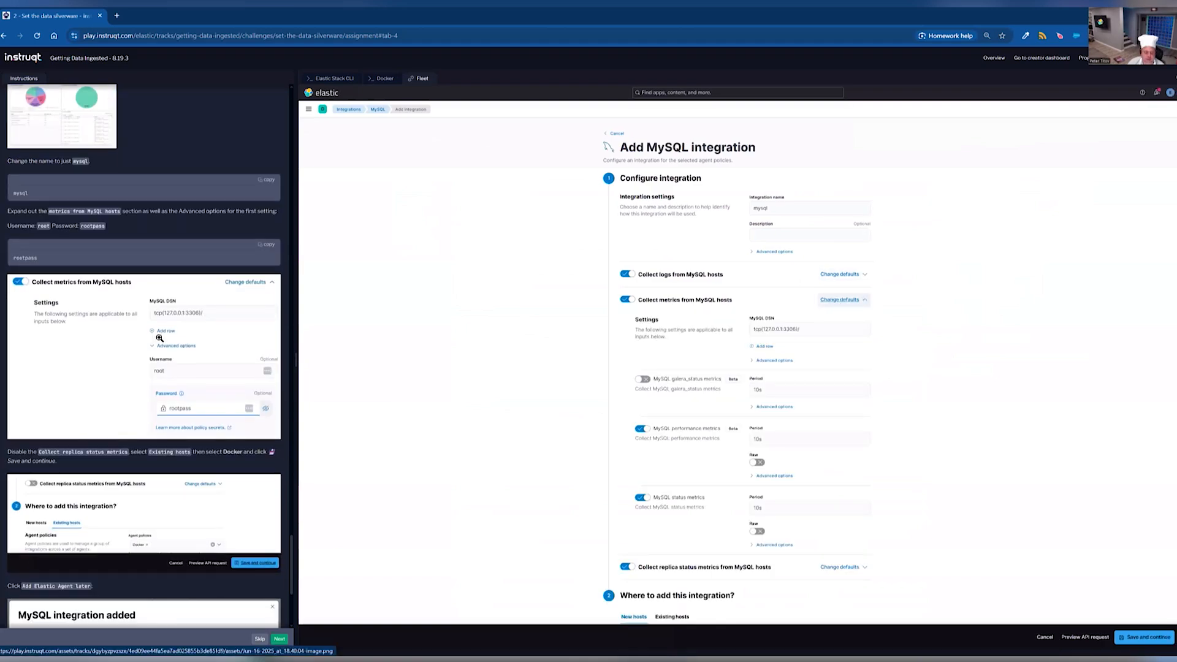
pyautogui.click(268, 245)
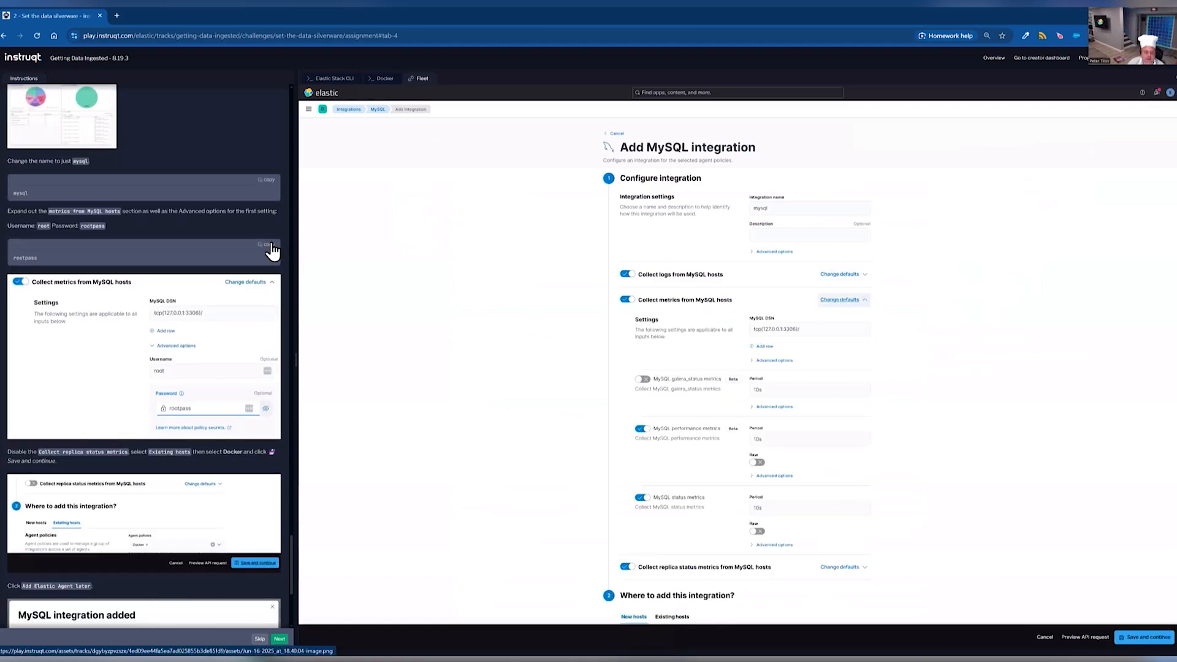
pyautogui.click(775, 362)
pyautogui.click(859, 420)
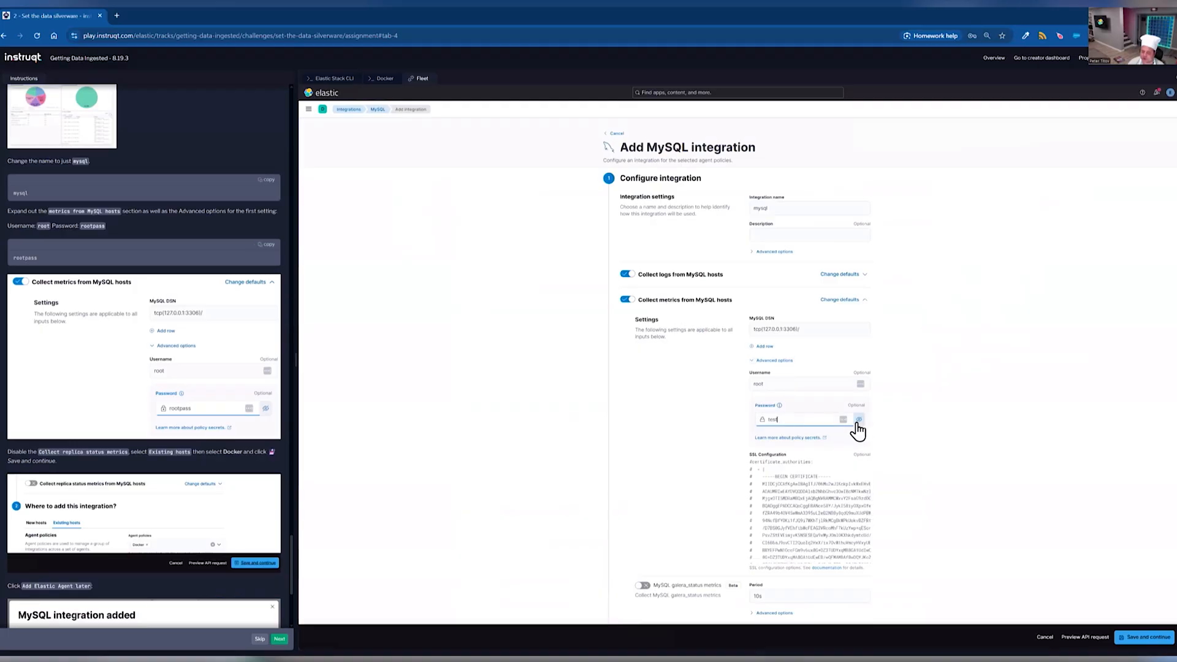
pyautogui.doubleClick(801, 420)
pyautogui.hotkey('ctrl', 'v')
pyautogui.click(948, 419)
pyautogui.click(843, 301)
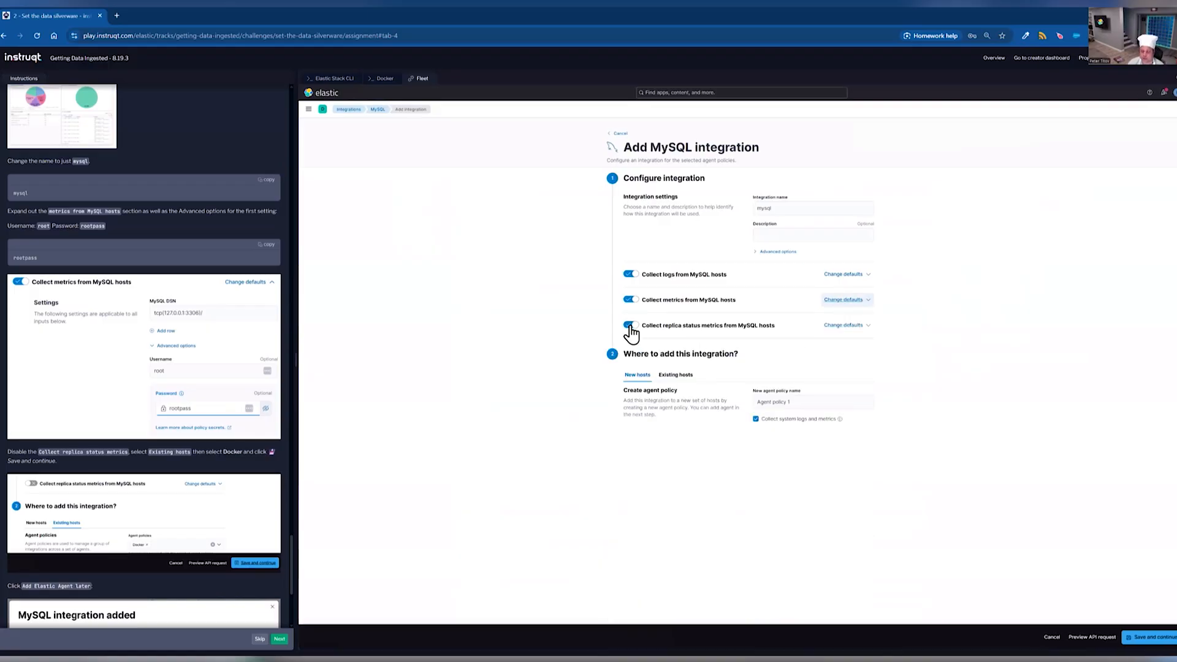
pyautogui.click(629, 327)
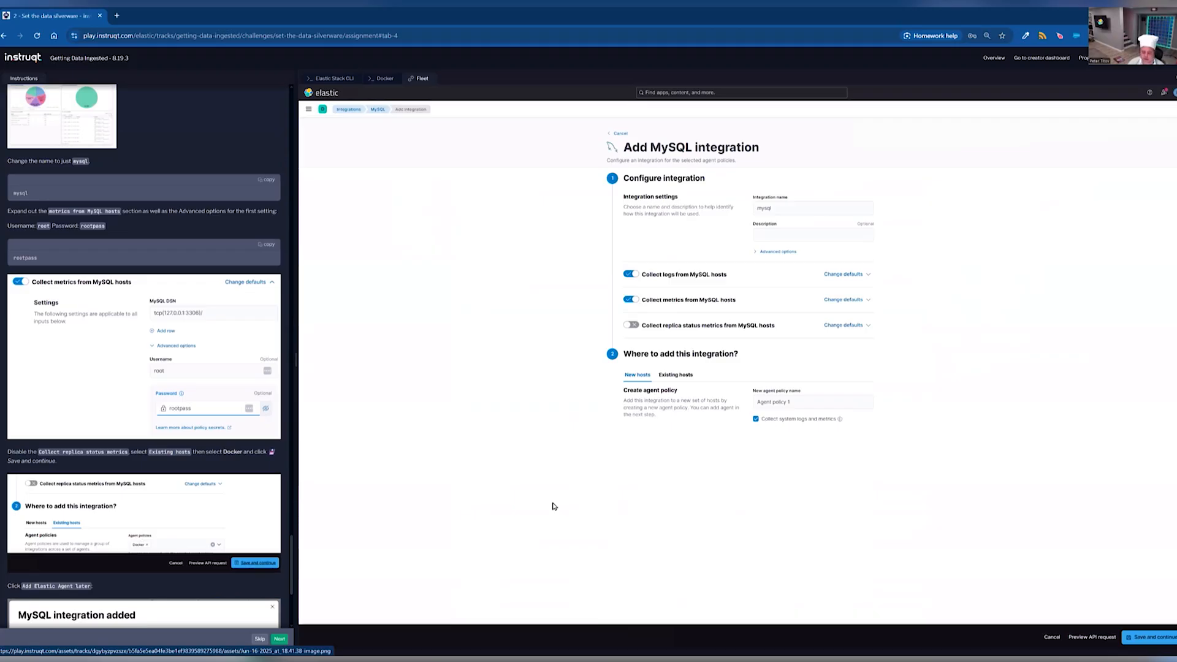
# Assign the MySQL integration to the Docker agent policy under existing hosts and save it without adding Elastic Agent to the hosts.
pyautogui.click(677, 378)
pyautogui.click(856, 404)
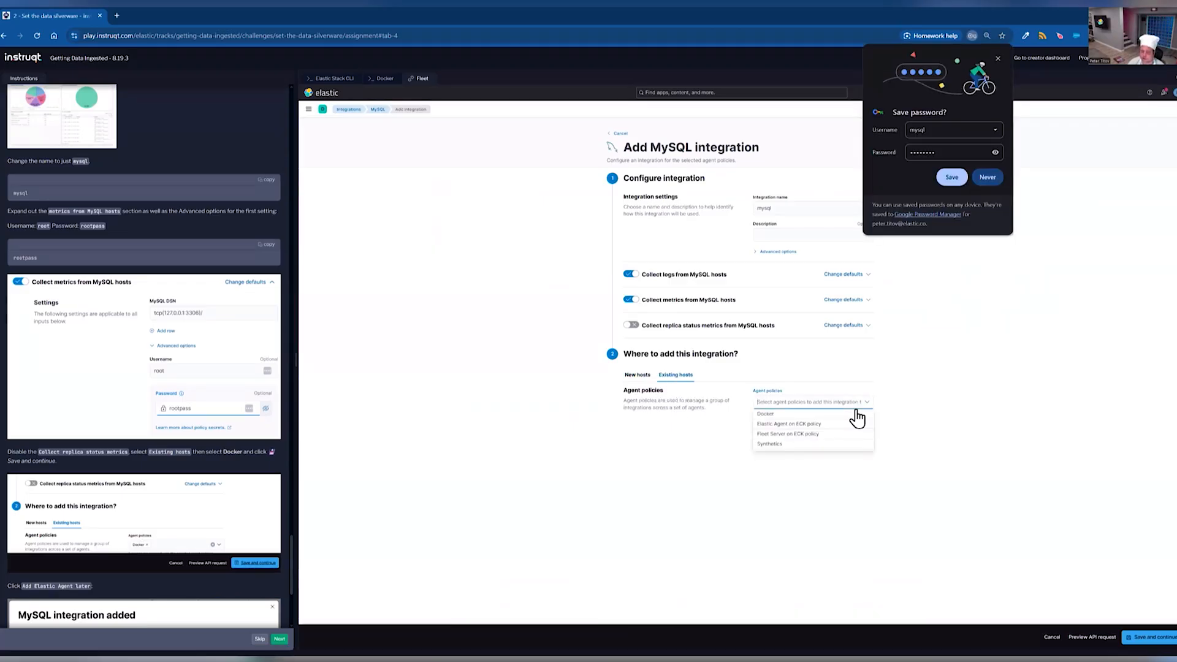
pyautogui.click(795, 414)
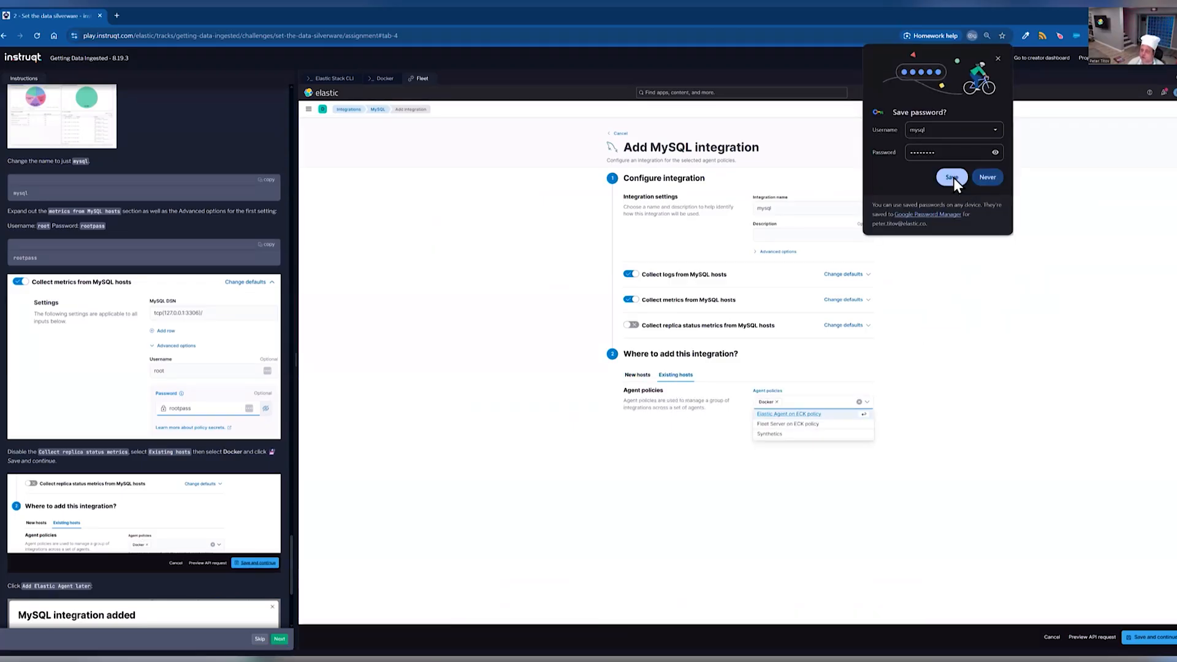
pyautogui.click(1018, 525)
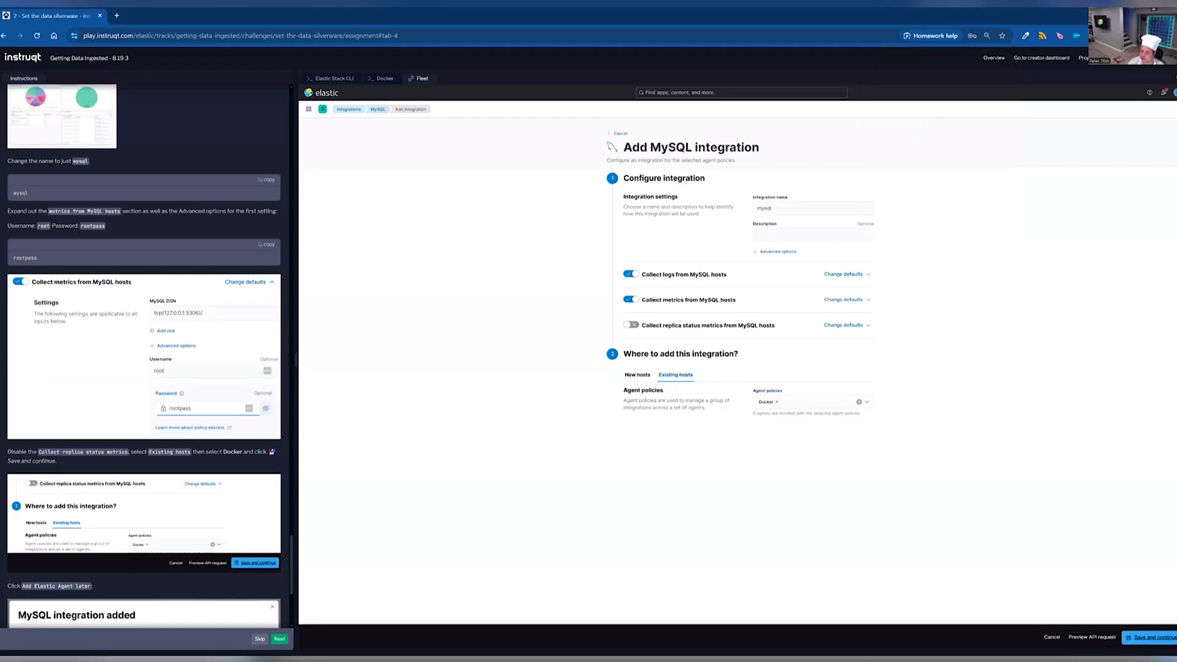
pyautogui.click(1155, 636)
pyautogui.scroll(-3, 83, 556)
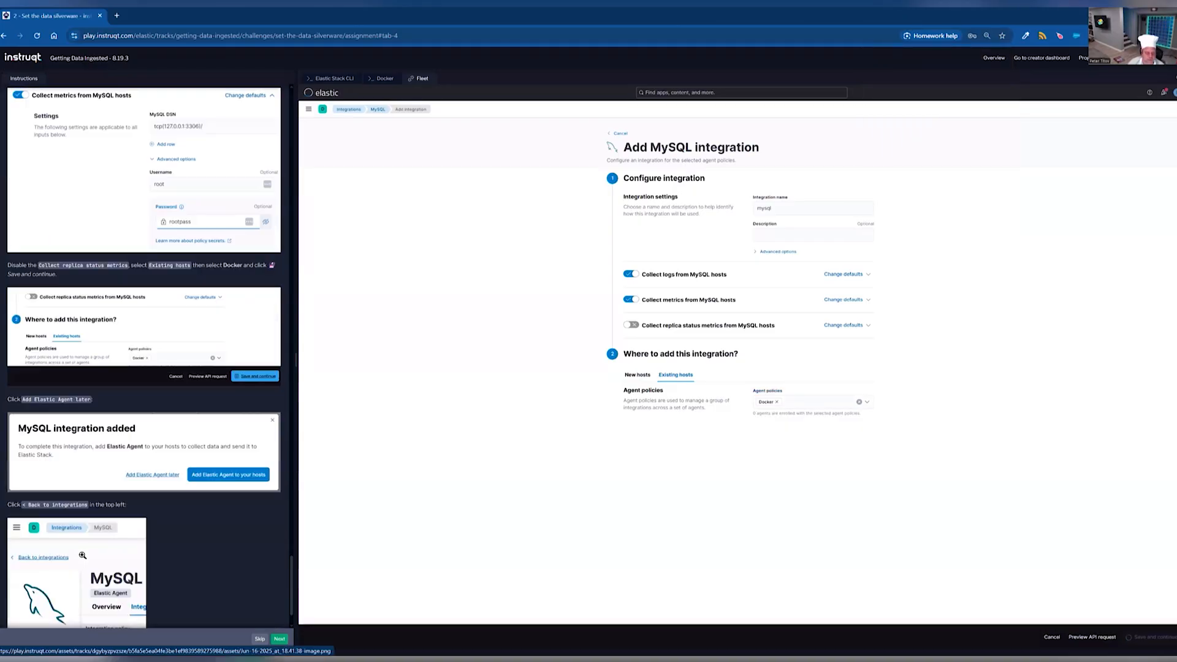
pyautogui.scroll(-1, 87, 549)
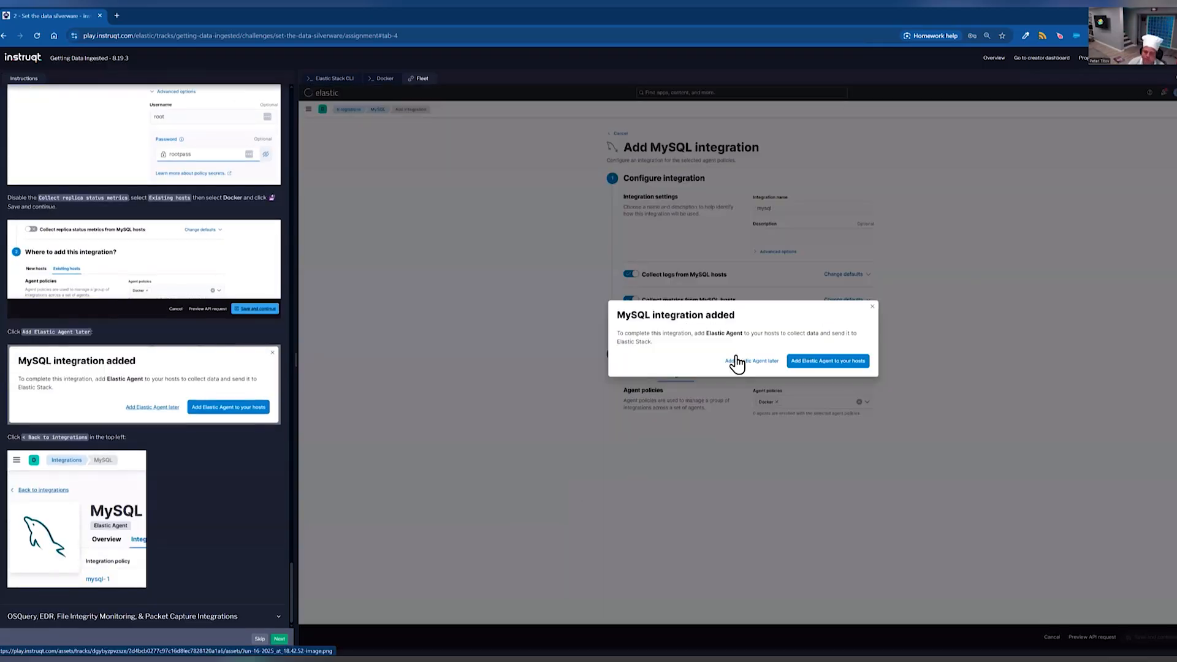
pyautogui.click(738, 362)
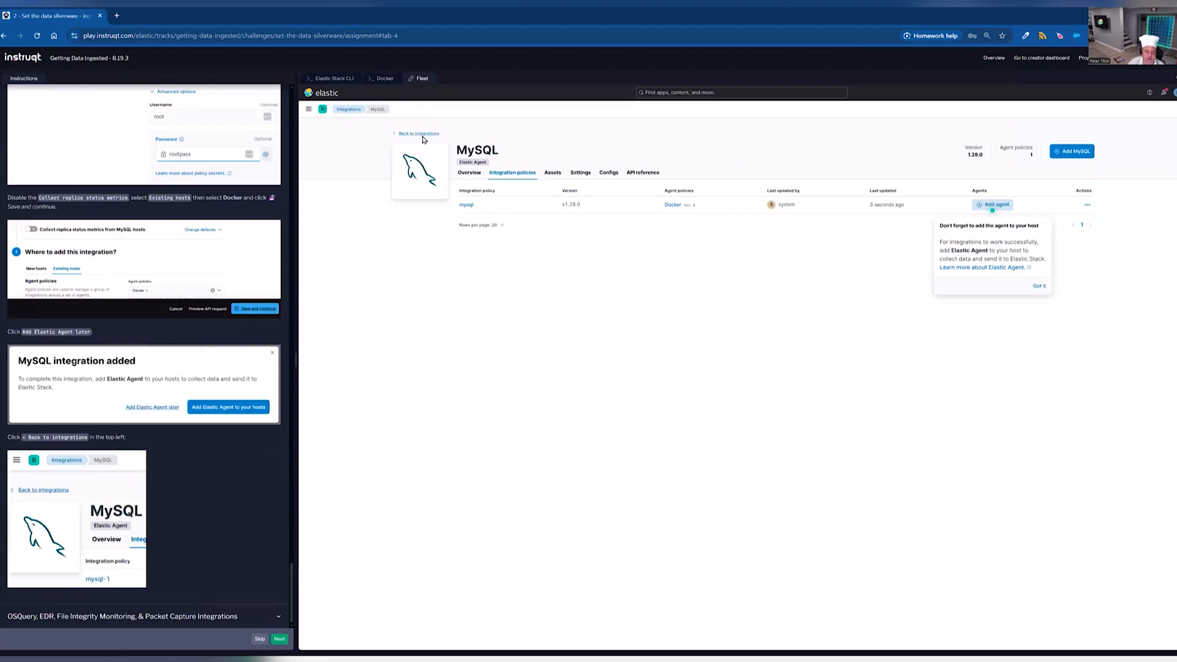
# Return to the integrations, search for OSQuery Manager, and start adding that integration with the name osquery_manager.
pyautogui.click(417, 133)
pyautogui.click(198, 616)
pyautogui.scroll(-4, 197, 613)
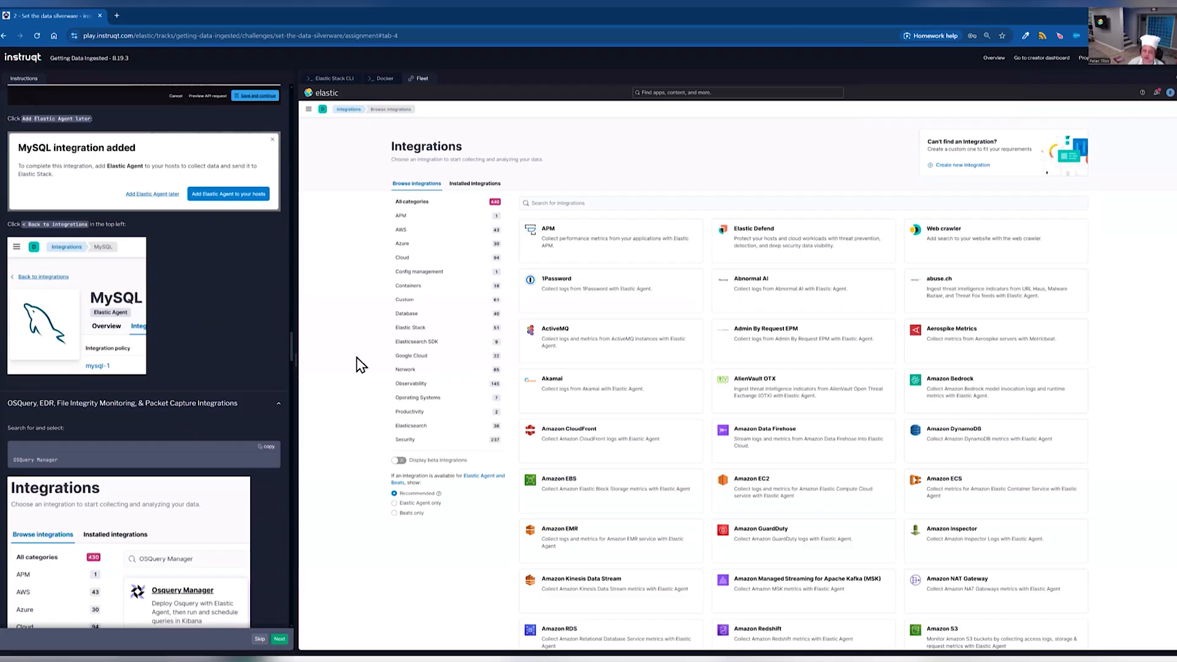
pyautogui.click(681, 203)
pyautogui.write('OSQuery Manager')
pyautogui.click(634, 247)
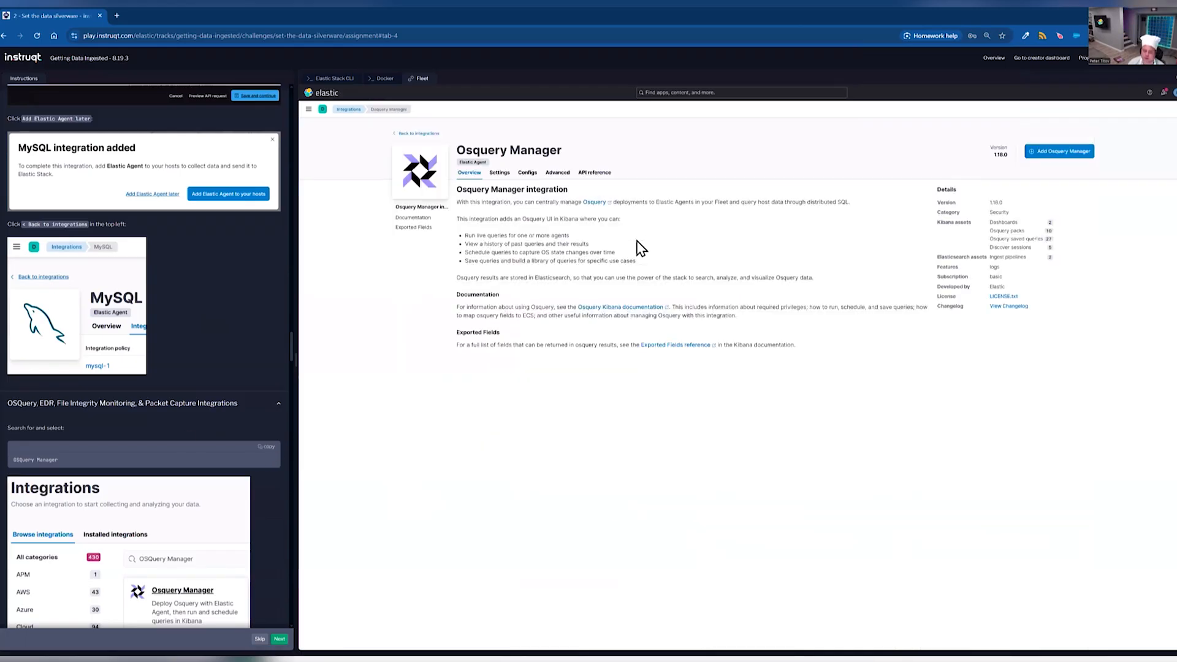
pyautogui.click(1056, 152)
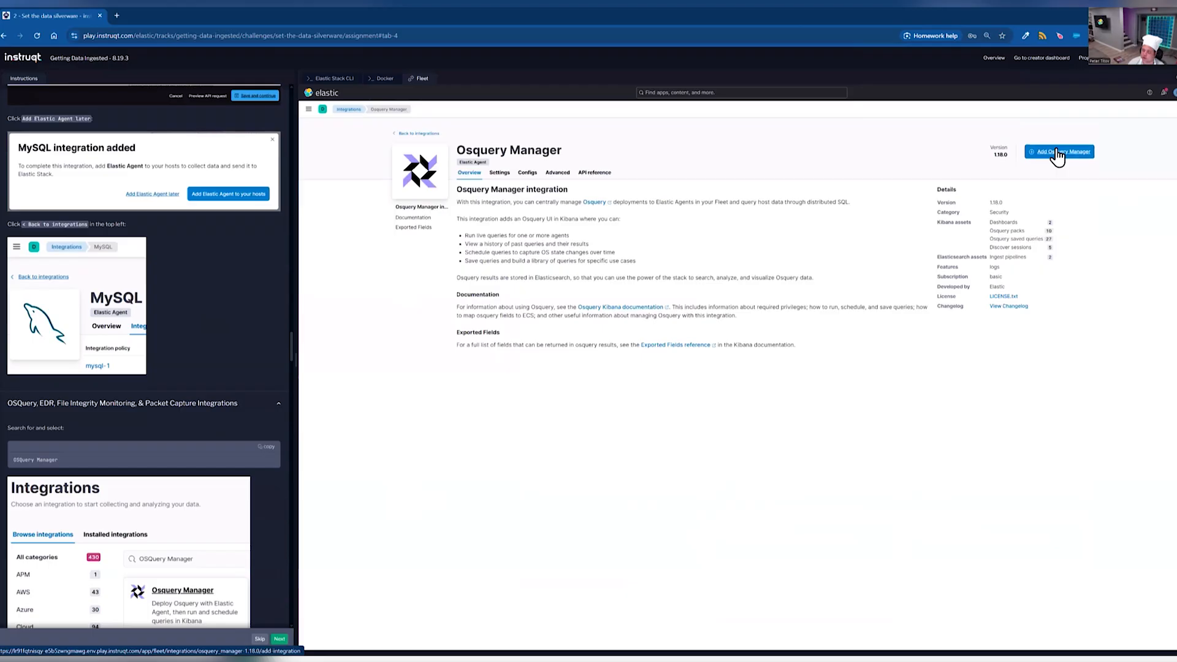
pyautogui.press('BackSpace')
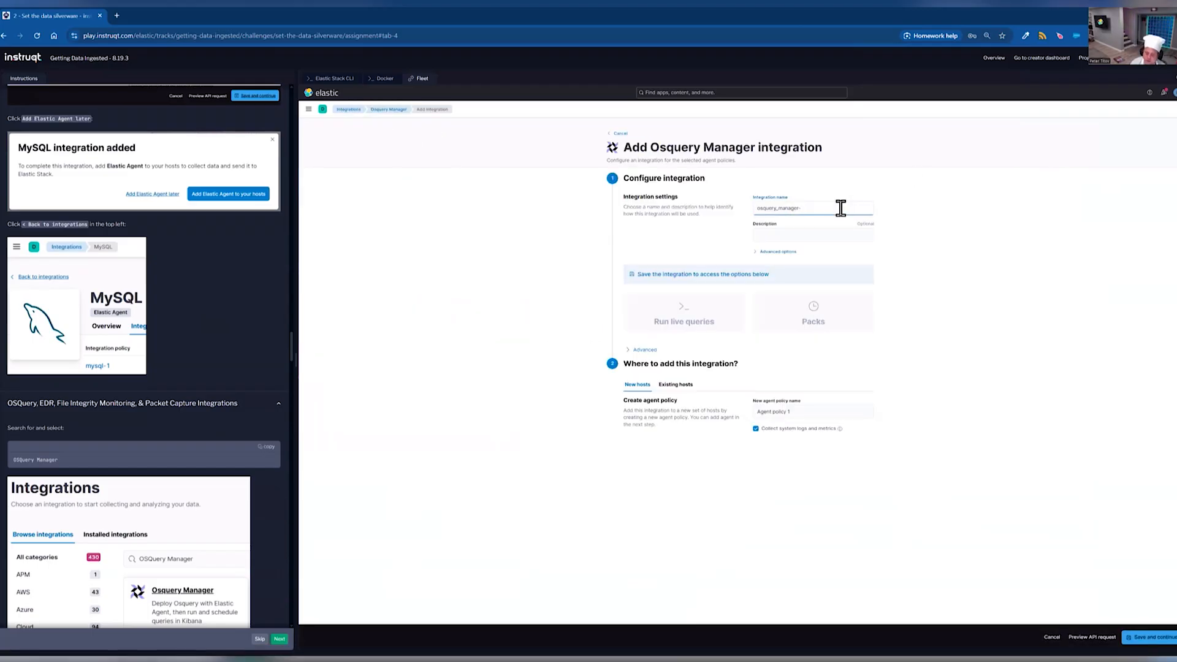
# Assign the Osquery Manager integration to the Docker agent policy under existing hosts and save it, leaving Elastic Agent unadded.
pyautogui.click(668, 396)
pyautogui.click(844, 413)
pyautogui.click(846, 423)
pyautogui.click(1029, 483)
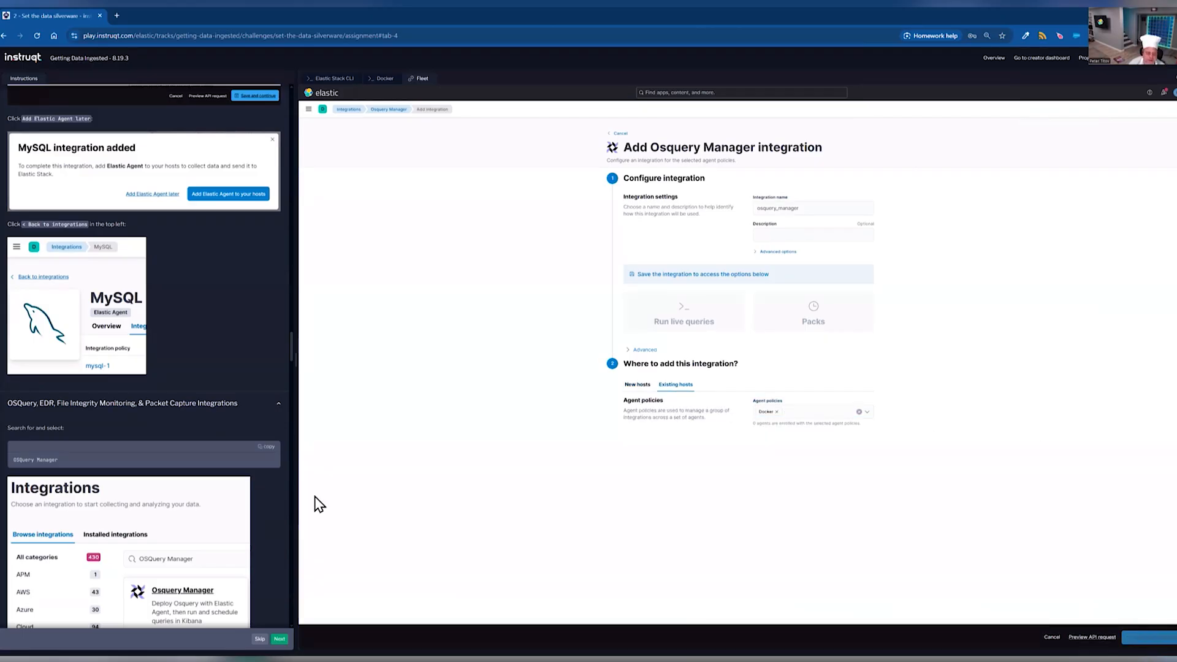
pyautogui.scroll(-15, 196, 448)
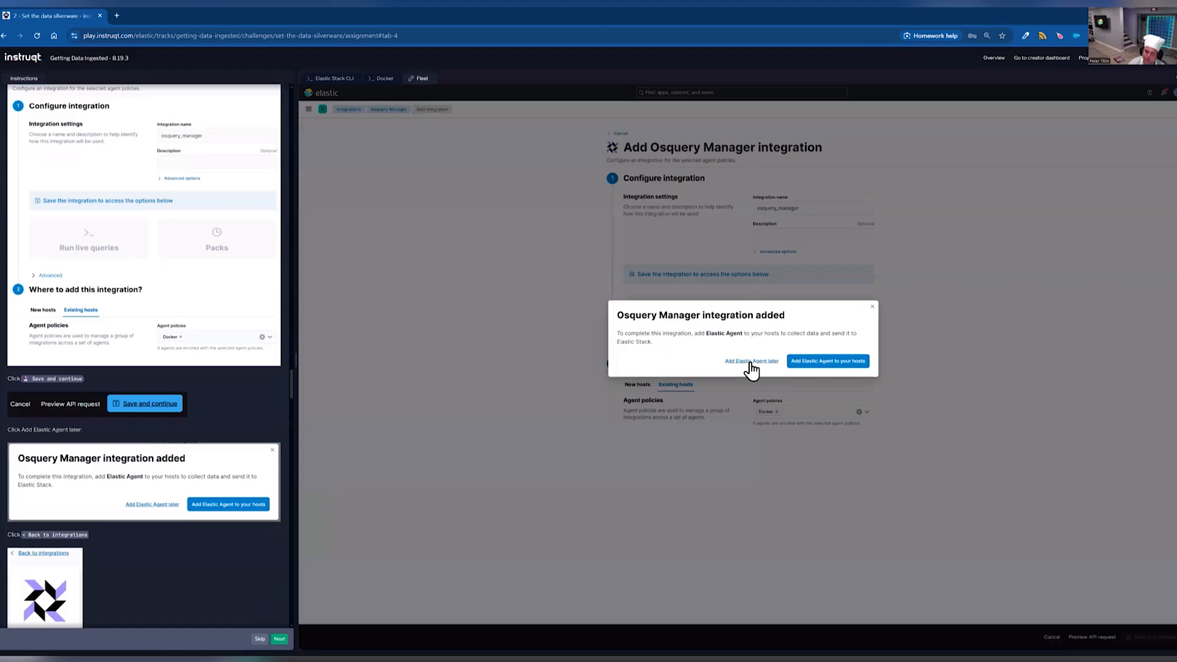
pyautogui.click(748, 363)
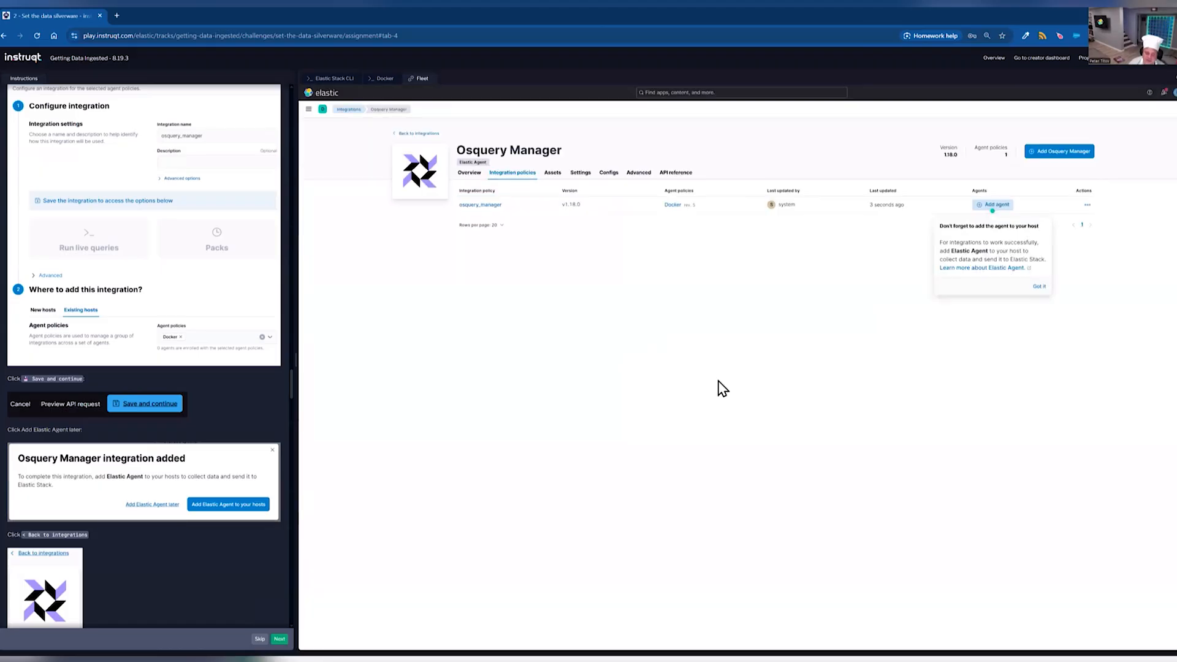
# Return to the integrations list and start adding the Elastic Defend integration, naming it EDR as the lab instructs.
pyautogui.scroll(-3, 220, 442)
pyautogui.click(423, 133)
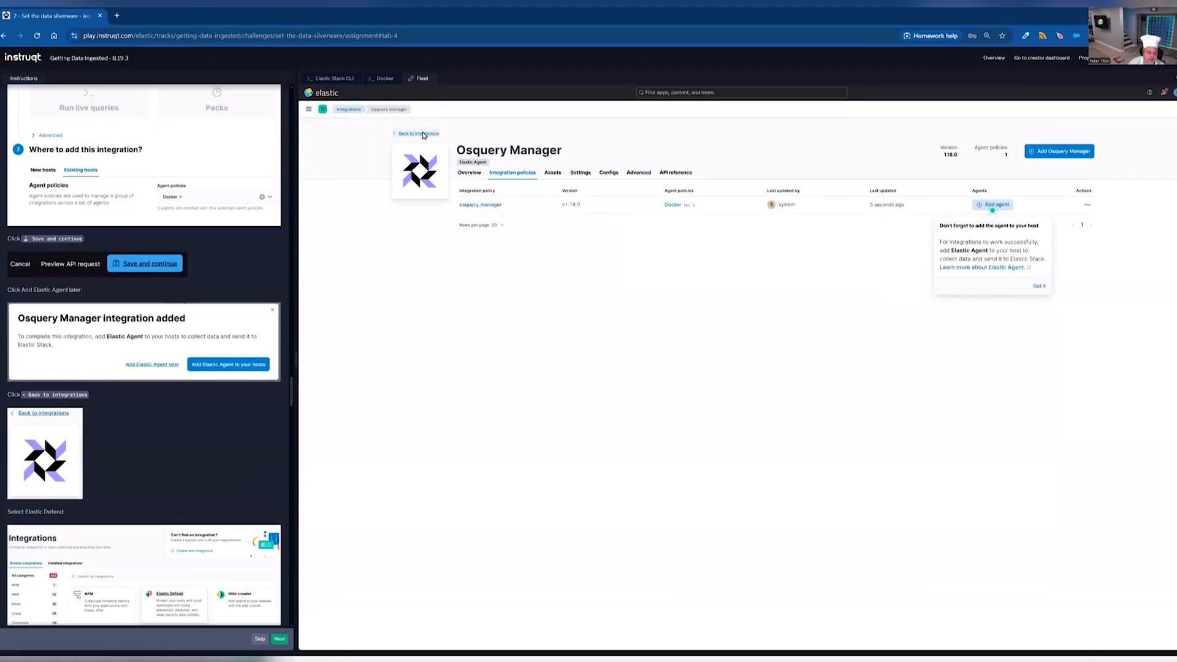
pyautogui.scroll(-4, 182, 455)
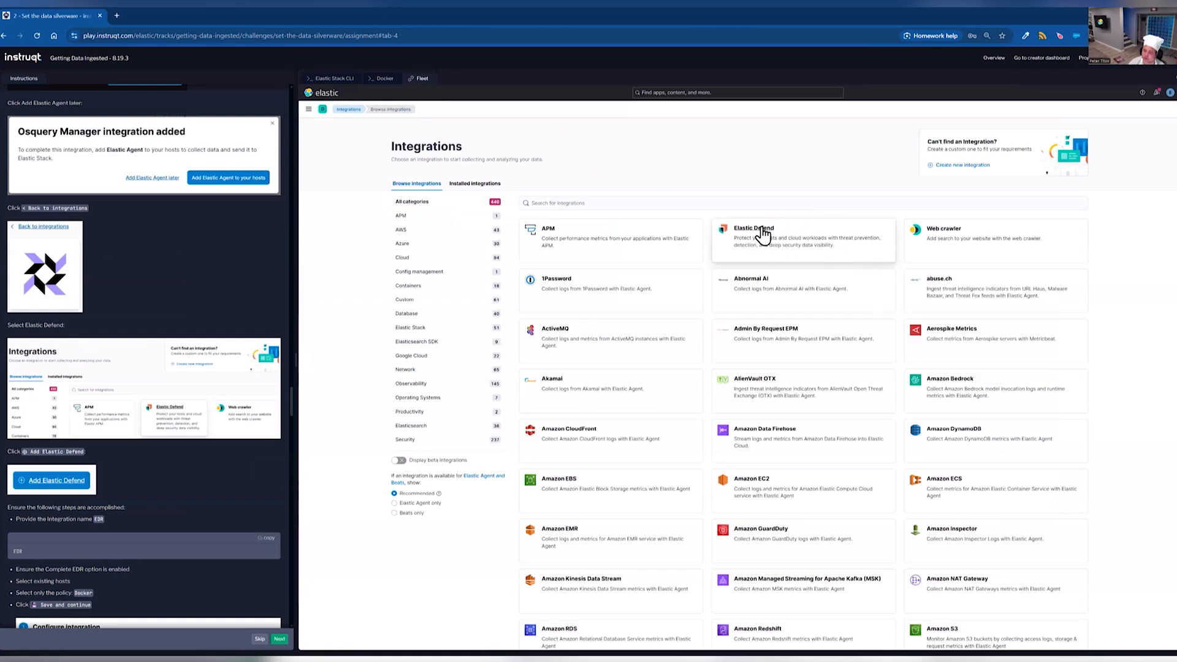
pyautogui.click(783, 245)
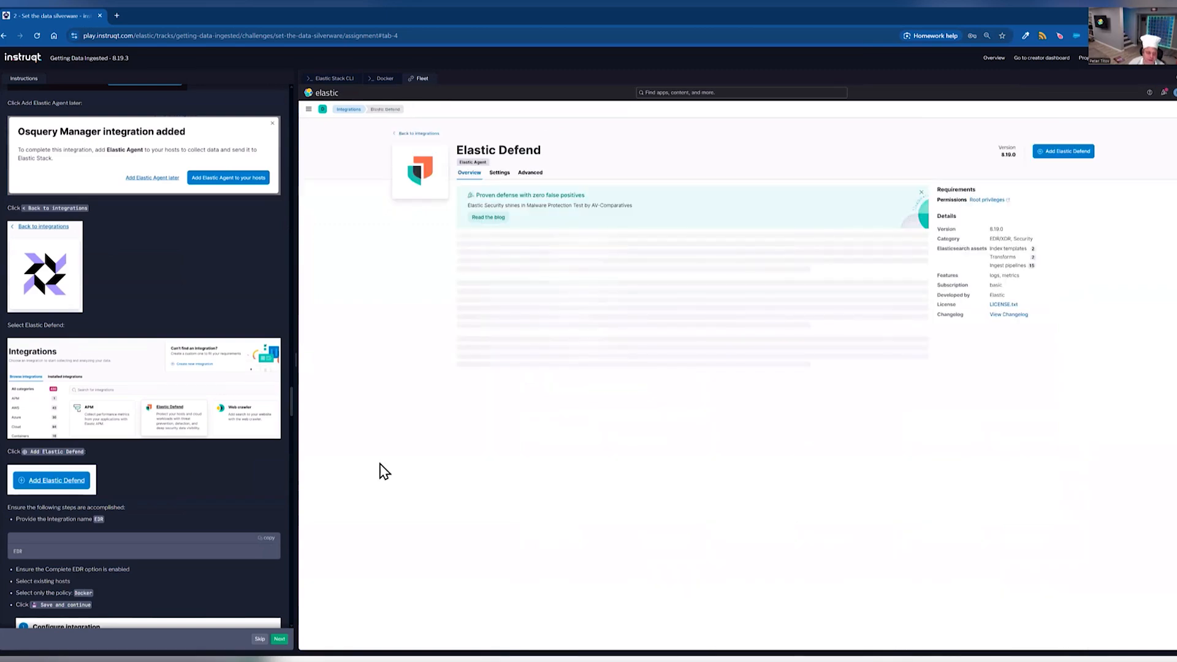
pyautogui.click(265, 539)
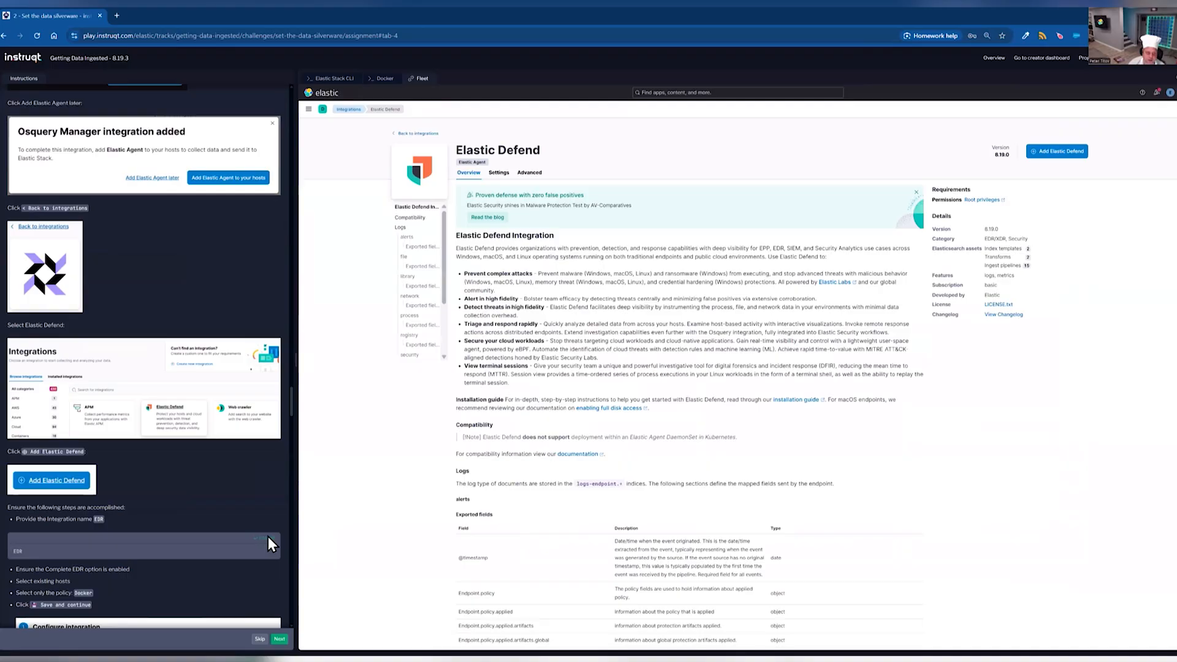
pyautogui.click(1057, 154)
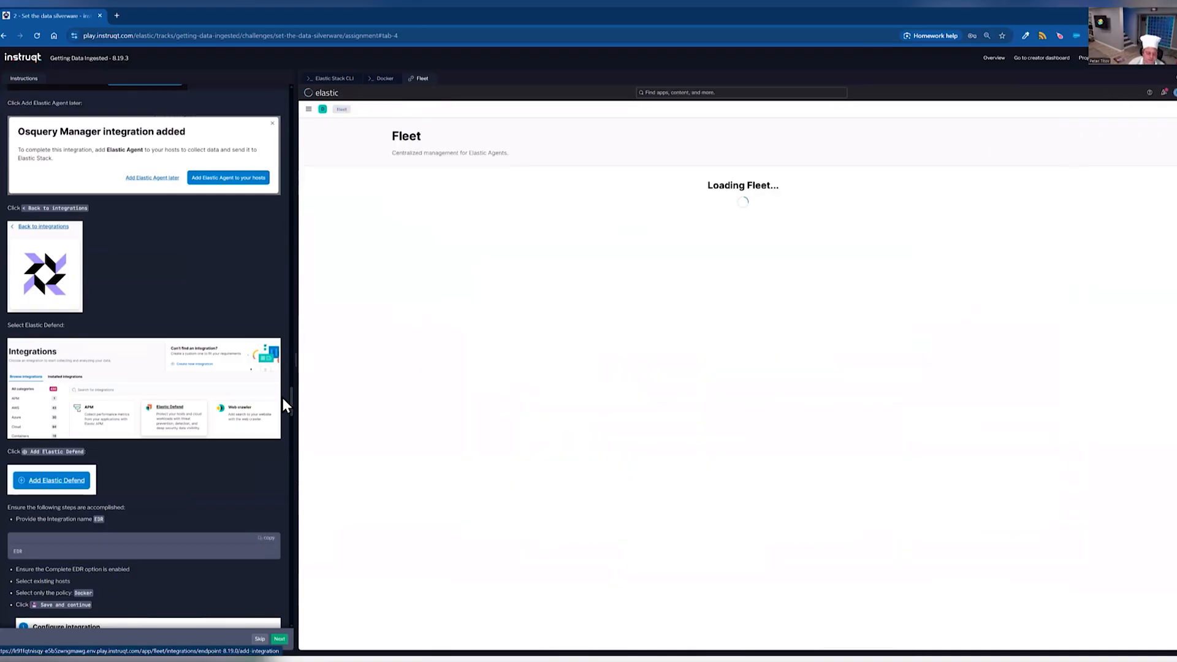
pyautogui.scroll(-3, 281, 396)
pyautogui.click(823, 281)
pyautogui.hotkey('ctrl', 'v')
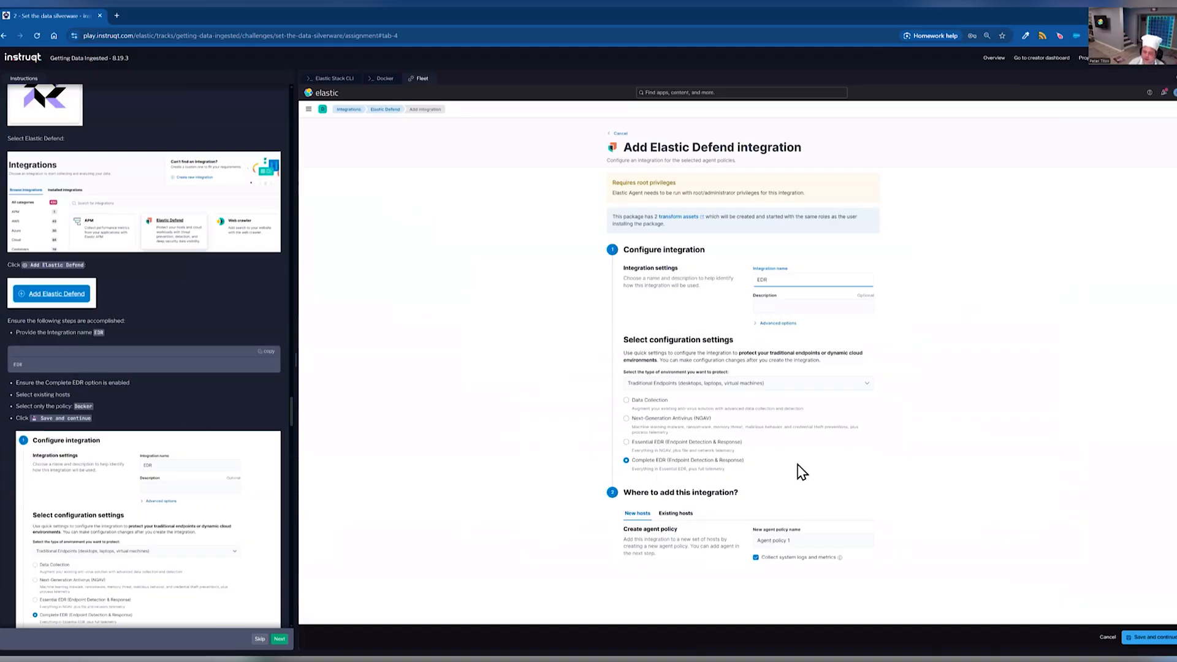
# Assign the EDR integration to the Docker agent policy under existing hosts and save it without adding Elastic Agent to the hosts.
pyautogui.click(677, 515)
pyautogui.click(852, 542)
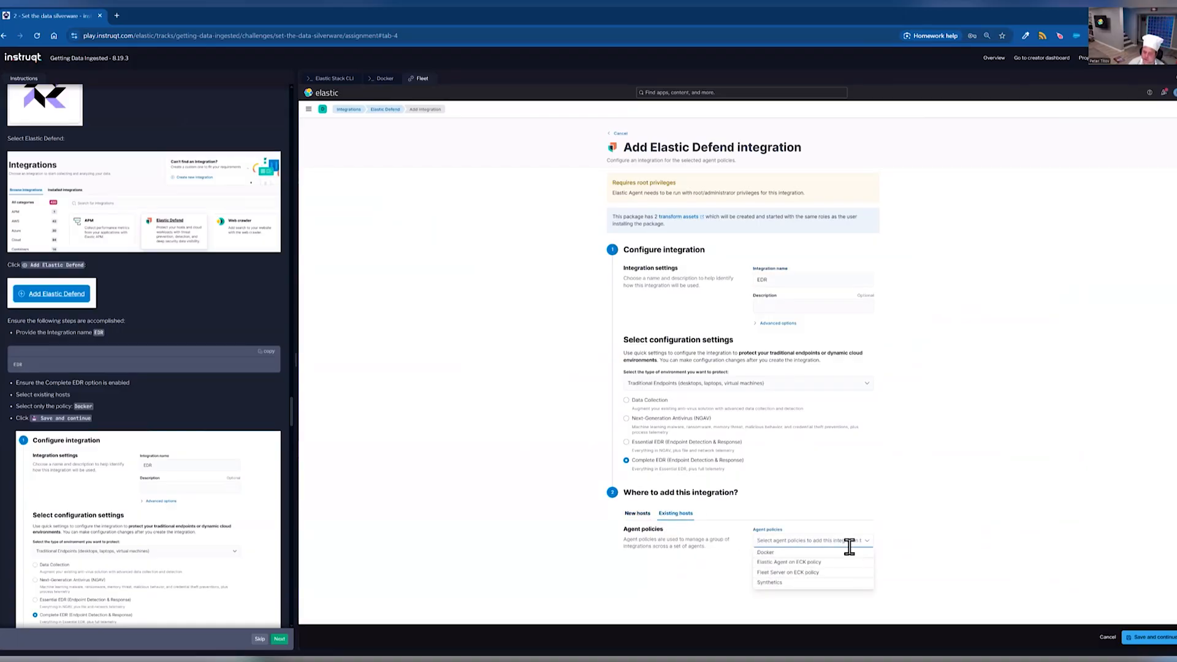
pyautogui.click(848, 553)
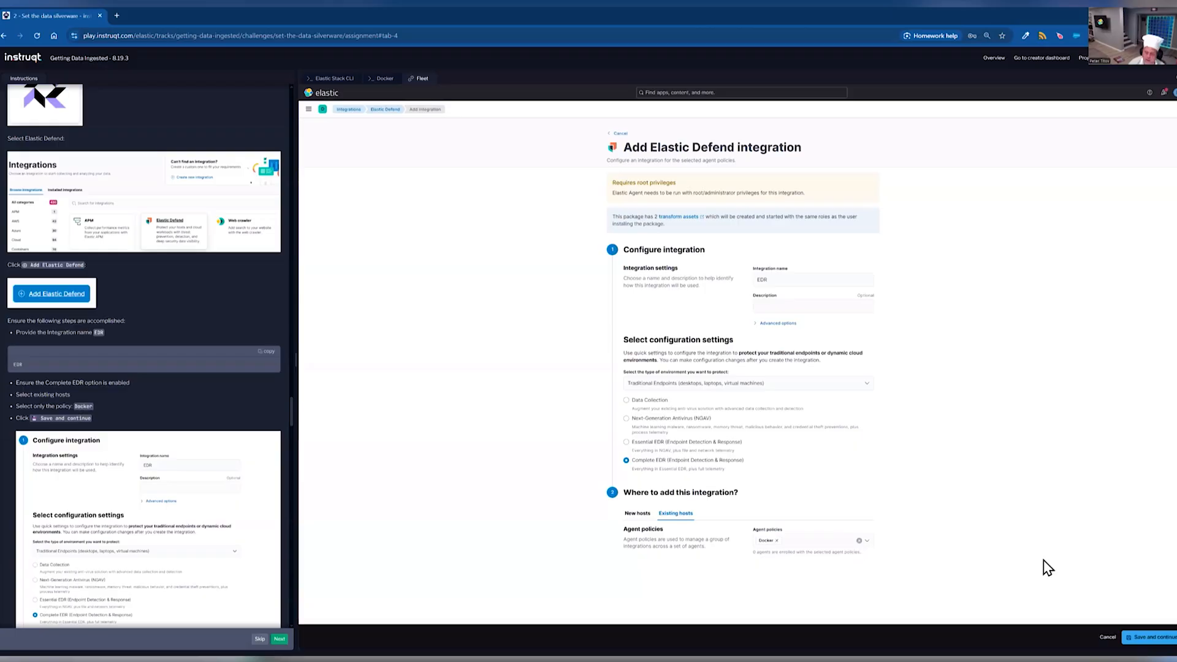
pyautogui.scroll(-5, 144, 517)
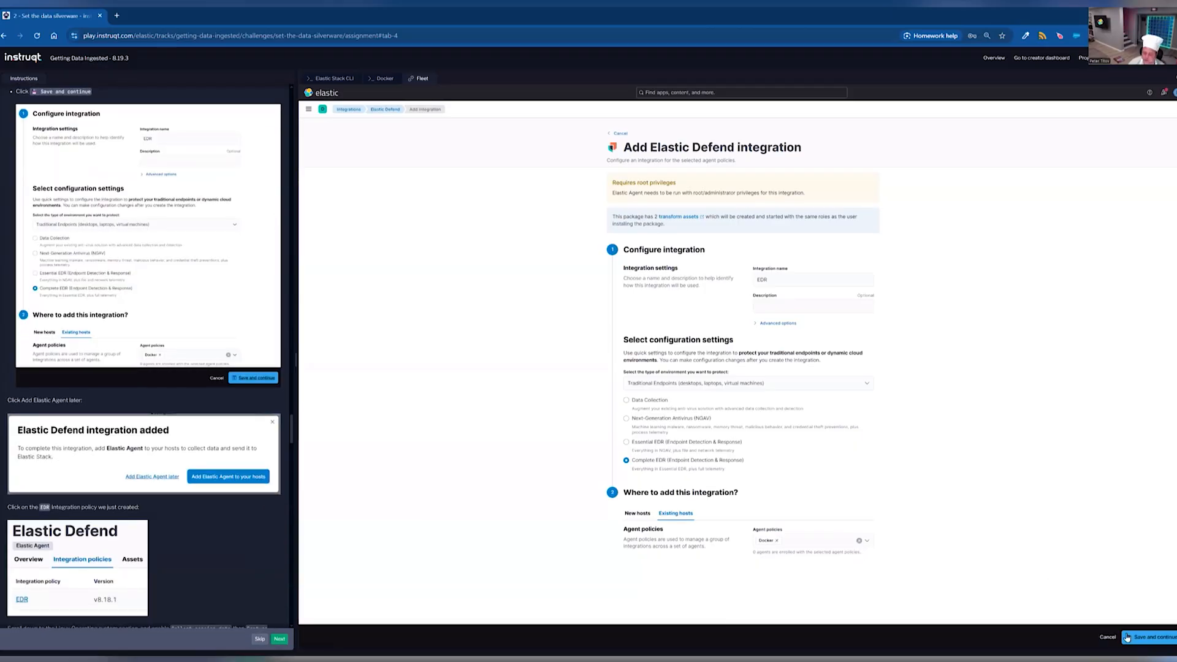
pyautogui.click(1154, 638)
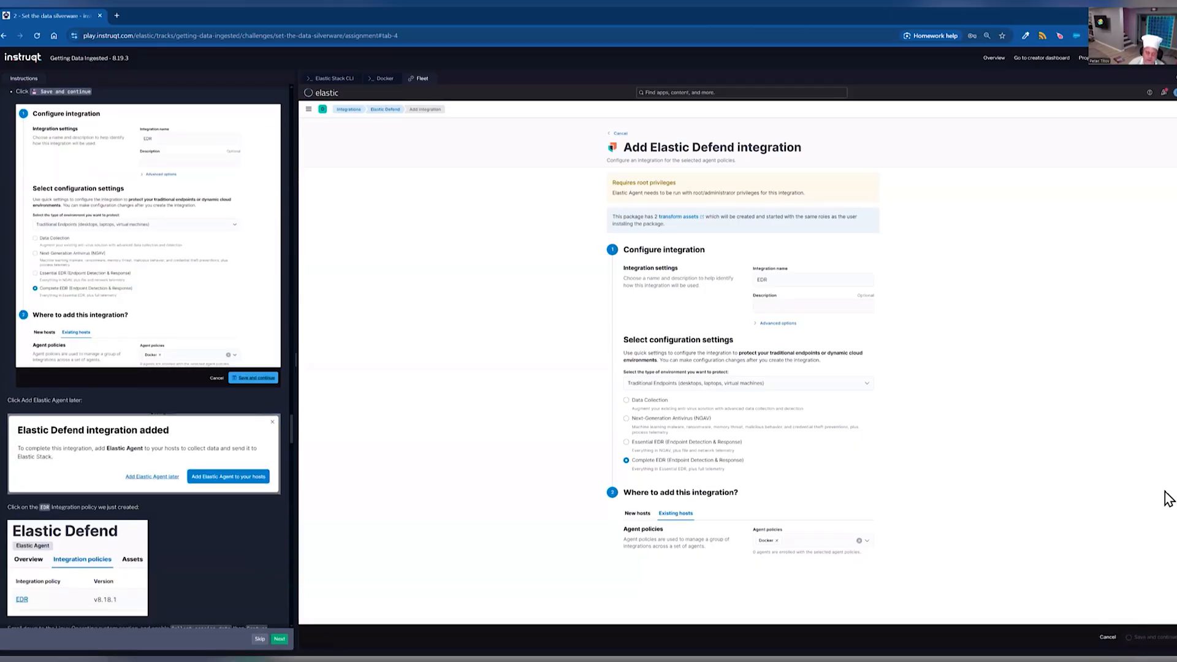
pyautogui.scroll(-3, 205, 505)
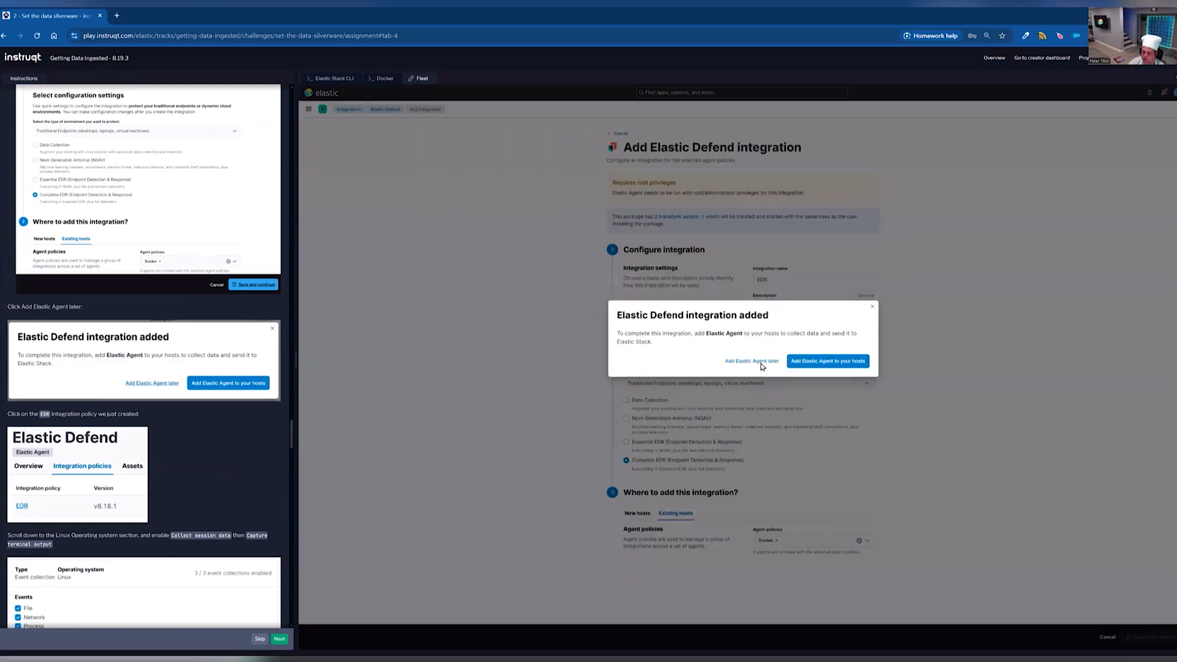
pyautogui.click(752, 362)
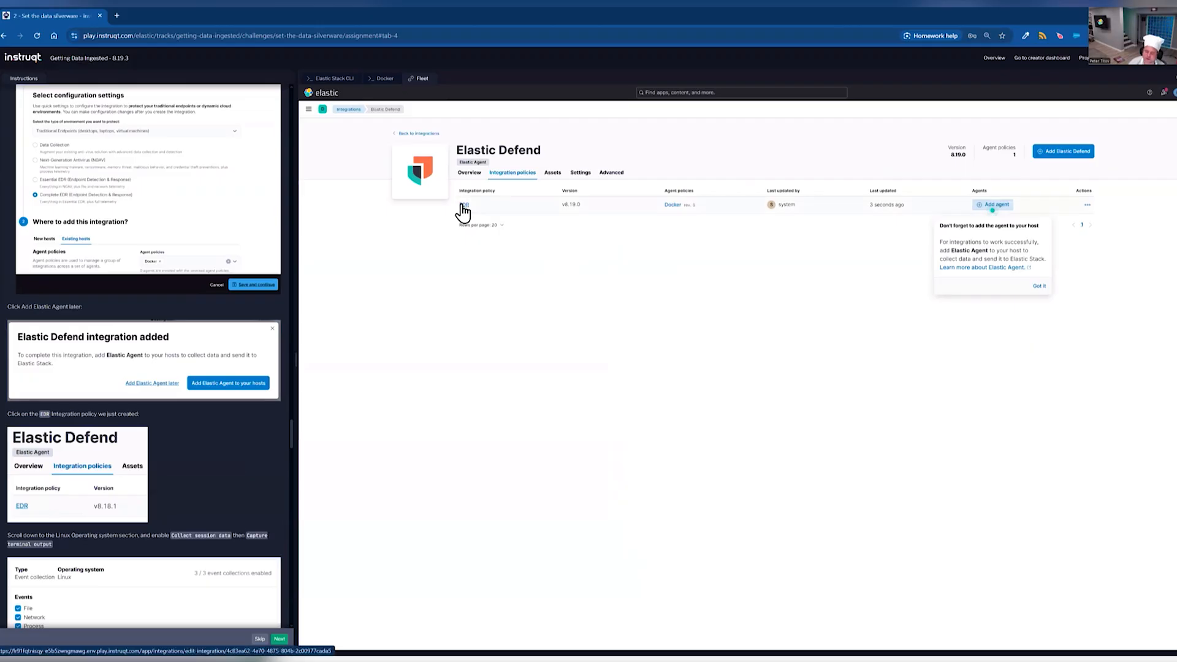
# Edit the EDR integration policy to enable Collect session data and Capture terminal output for Linux event collection, and save the integration.
pyautogui.click(463, 207)
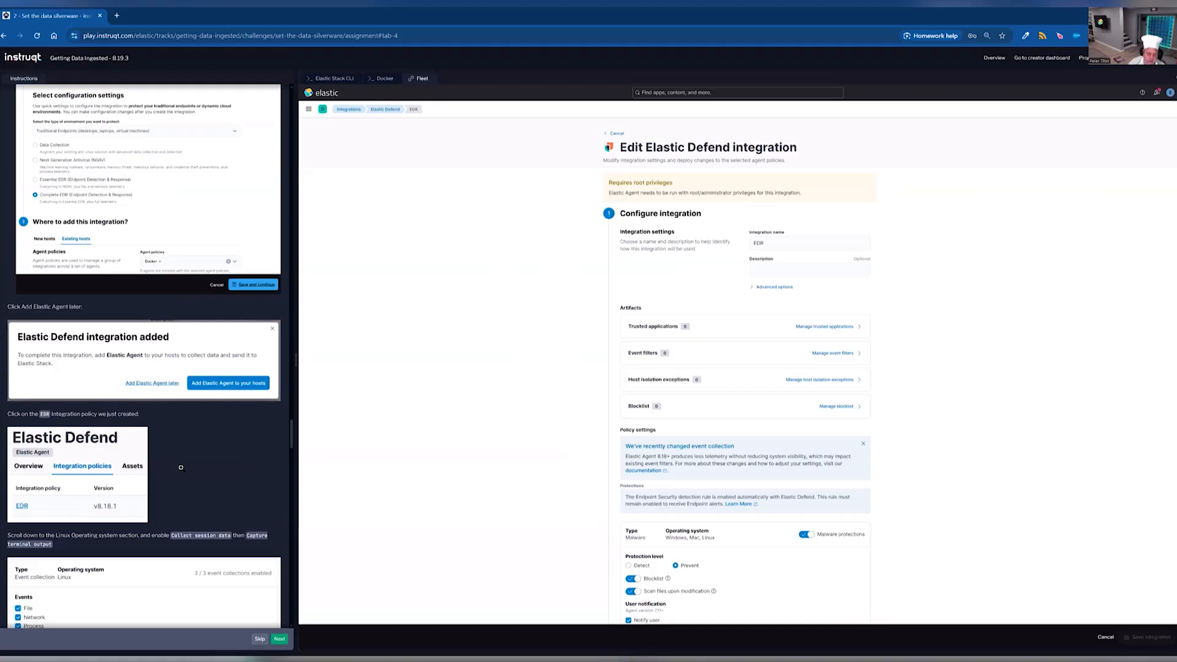
pyautogui.scroll(-4, 192, 328)
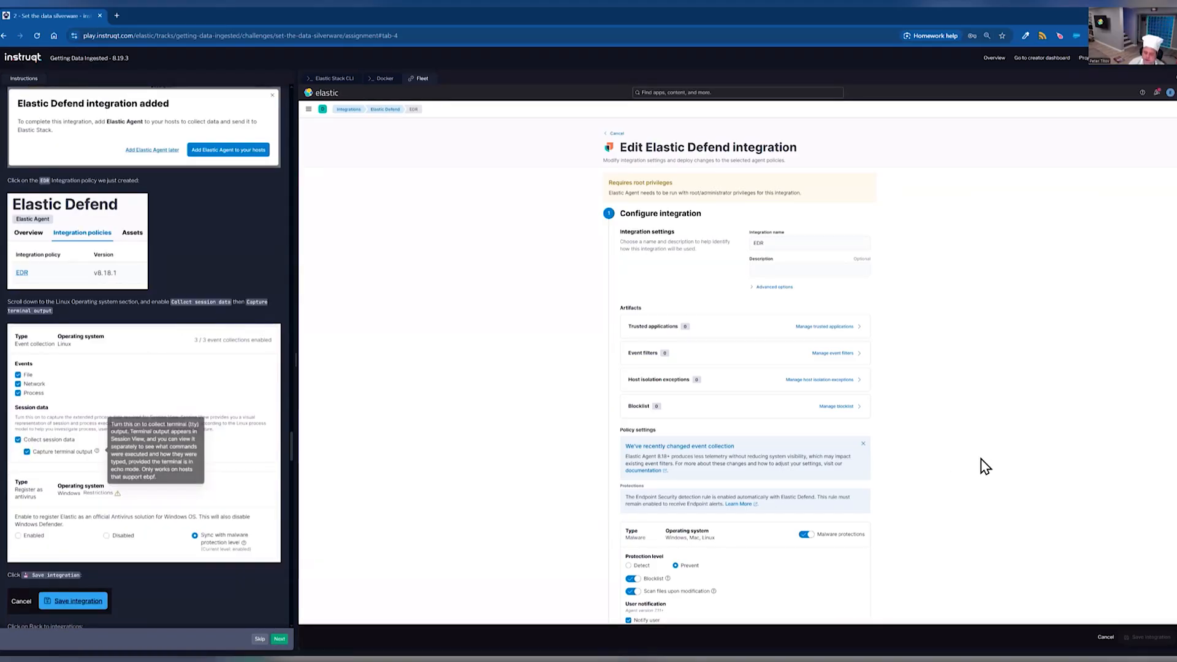
pyautogui.scroll(-4, 981, 459)
pyautogui.scroll(-3, 941, 446)
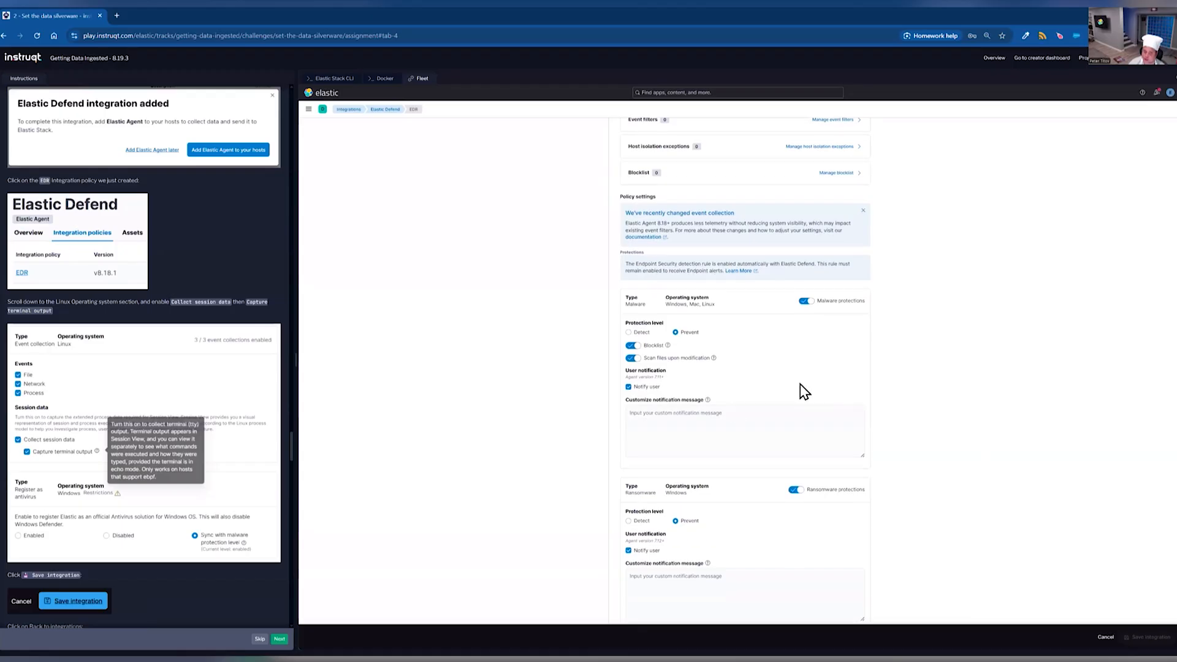
pyautogui.rightClick(916, 424)
pyautogui.scroll(-2, 1012, 504)
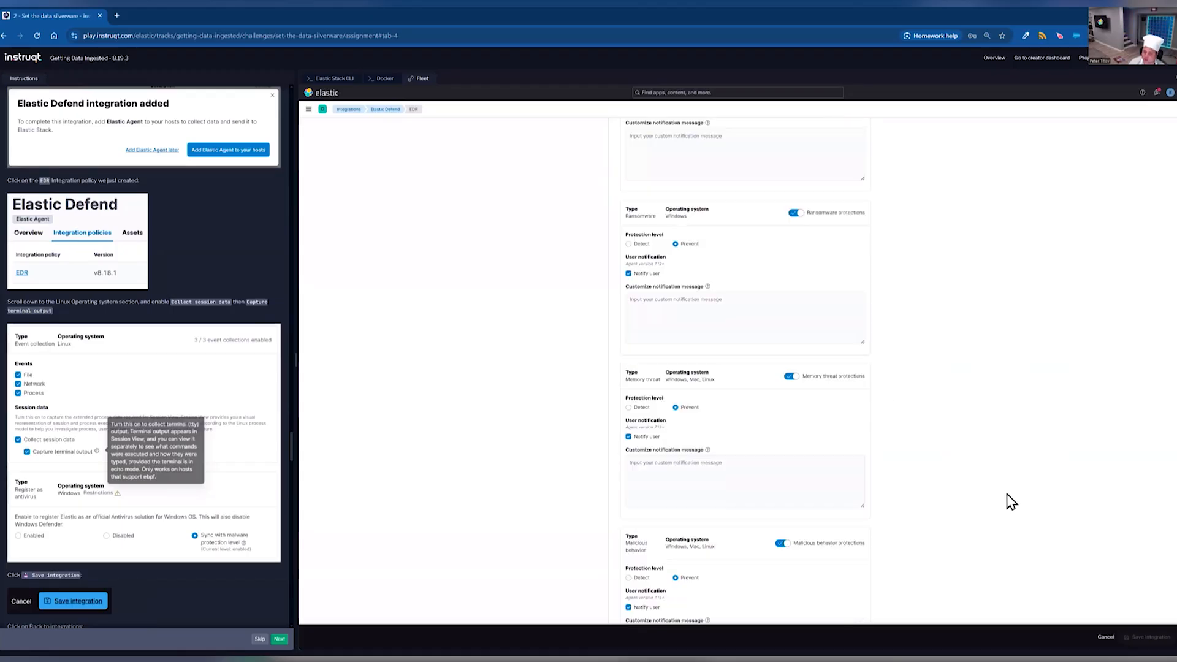
pyautogui.scroll(-3, 998, 496)
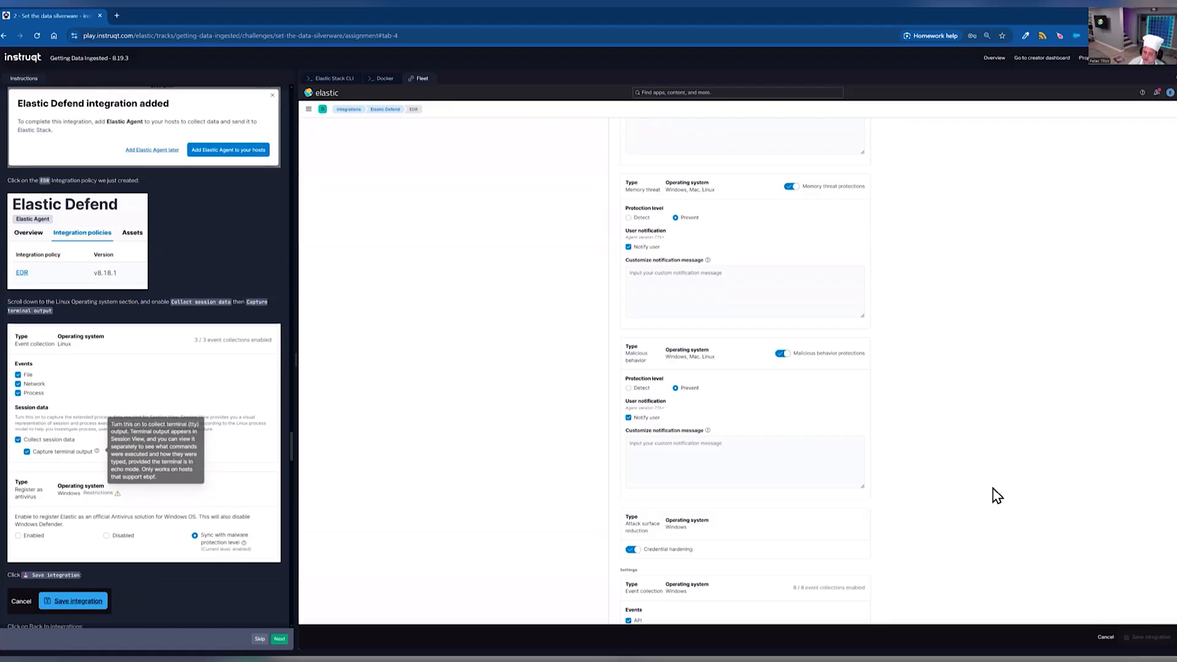
pyautogui.scroll(-4, 797, 426)
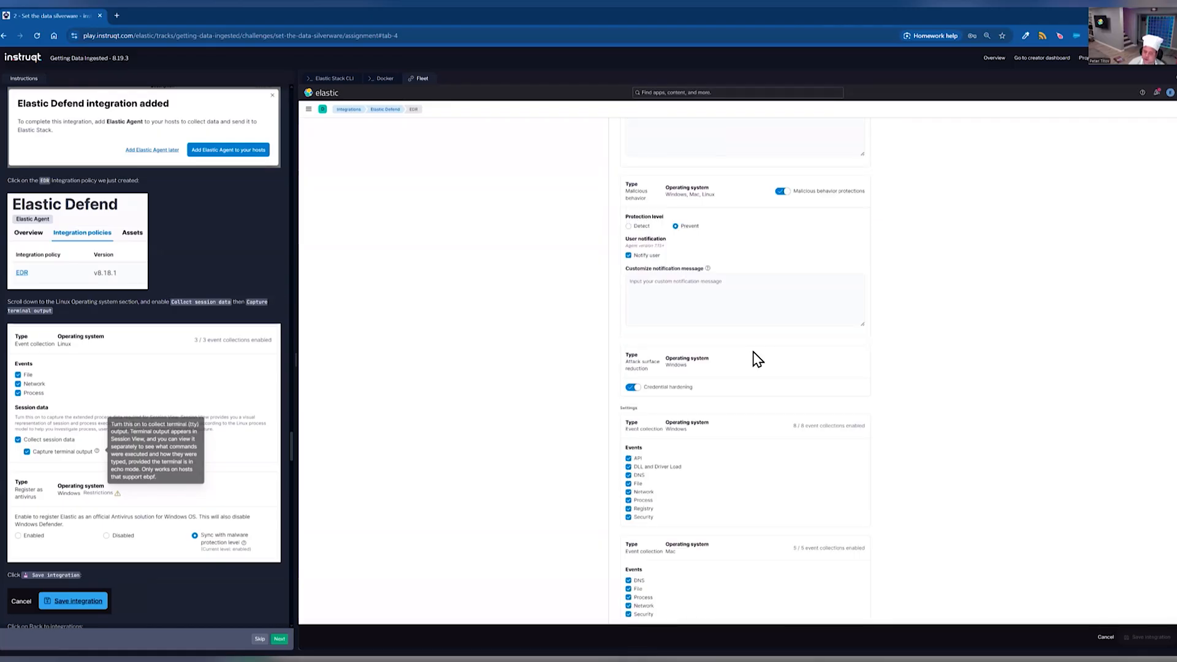
pyautogui.scroll(-3, 959, 460)
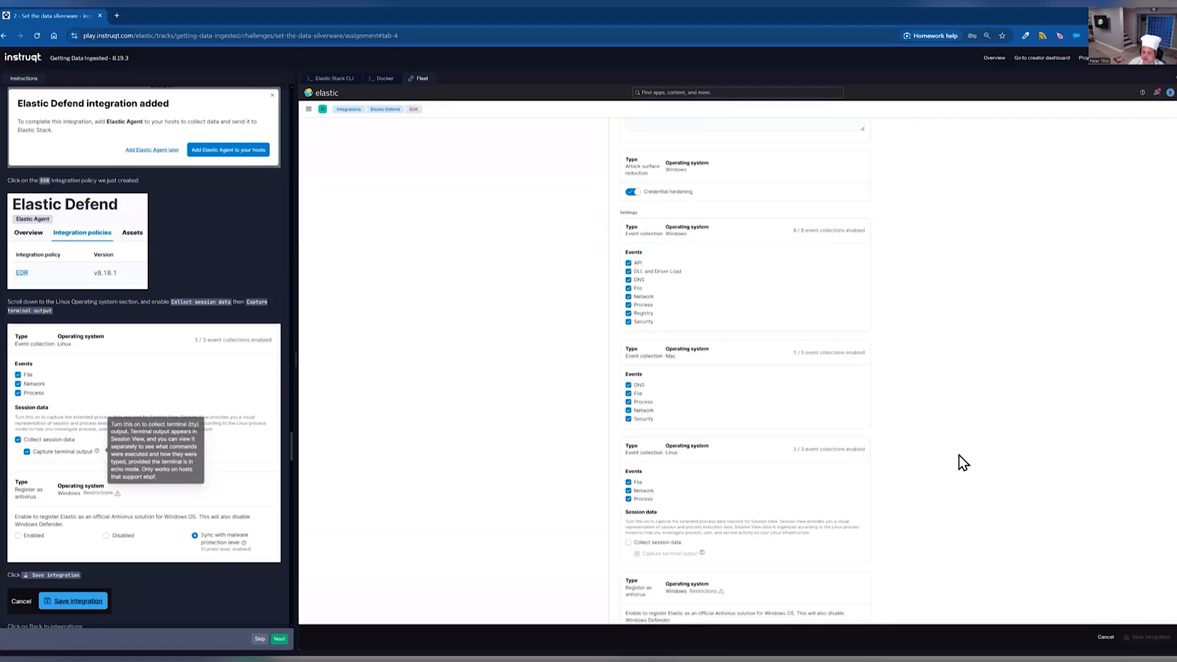
pyautogui.rightClick(958, 457)
pyautogui.click(948, 454)
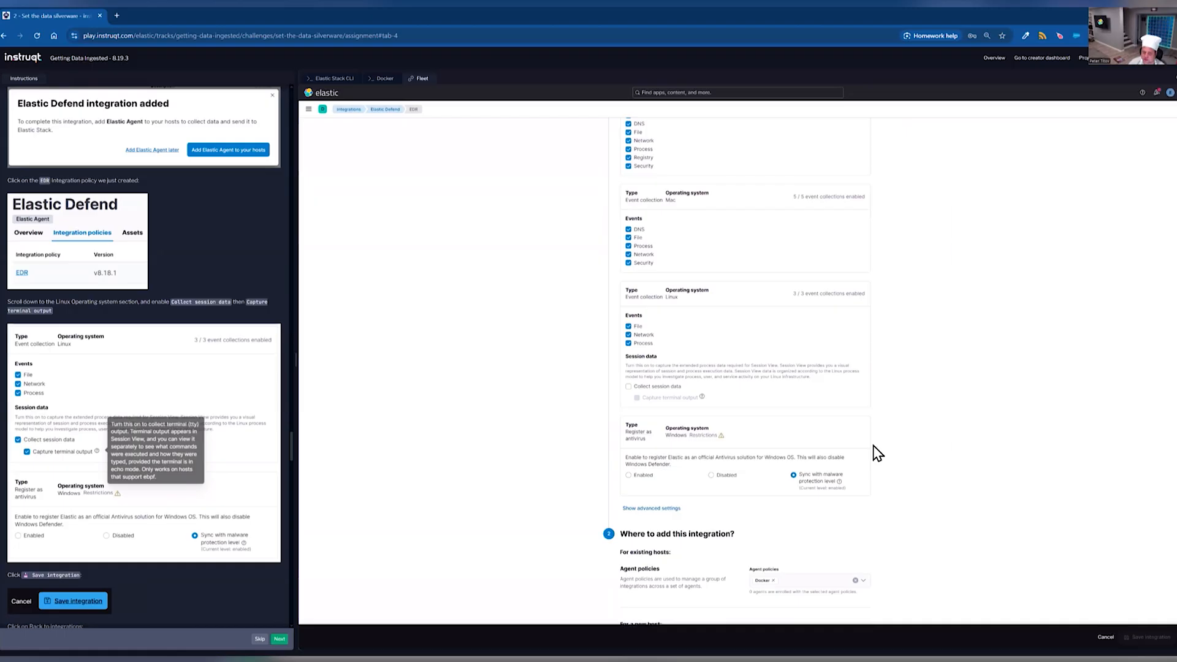
pyautogui.click(629, 386)
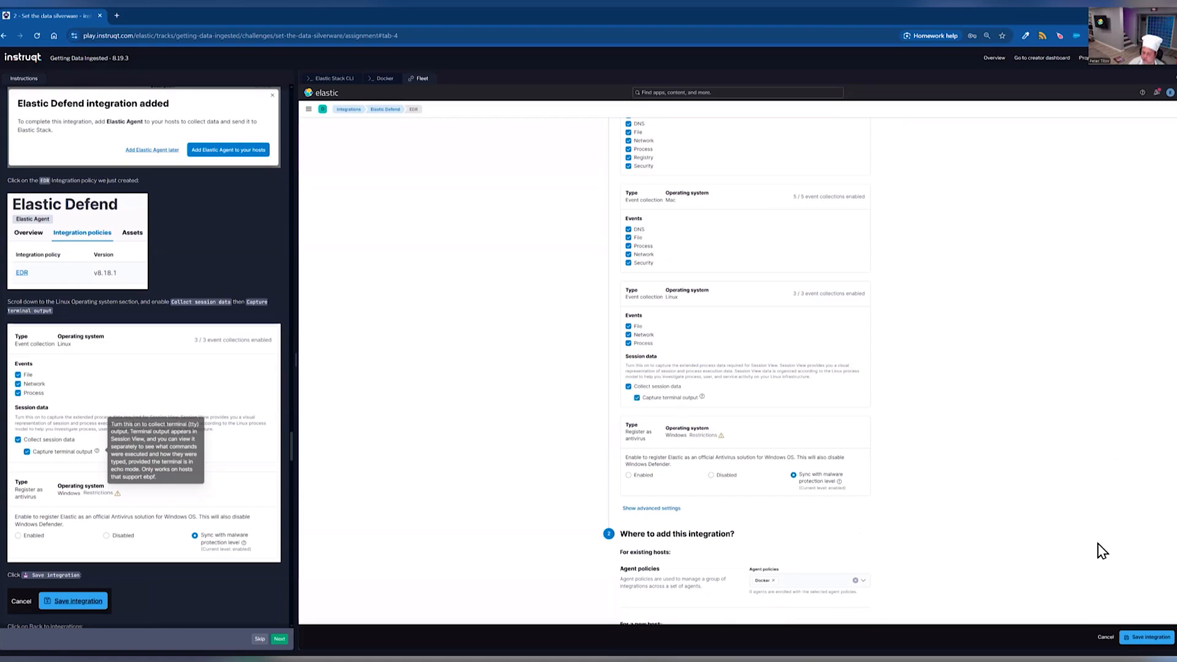
pyautogui.scroll(-1, 1098, 539)
pyautogui.click(1151, 637)
pyautogui.scroll(-5, 131, 510)
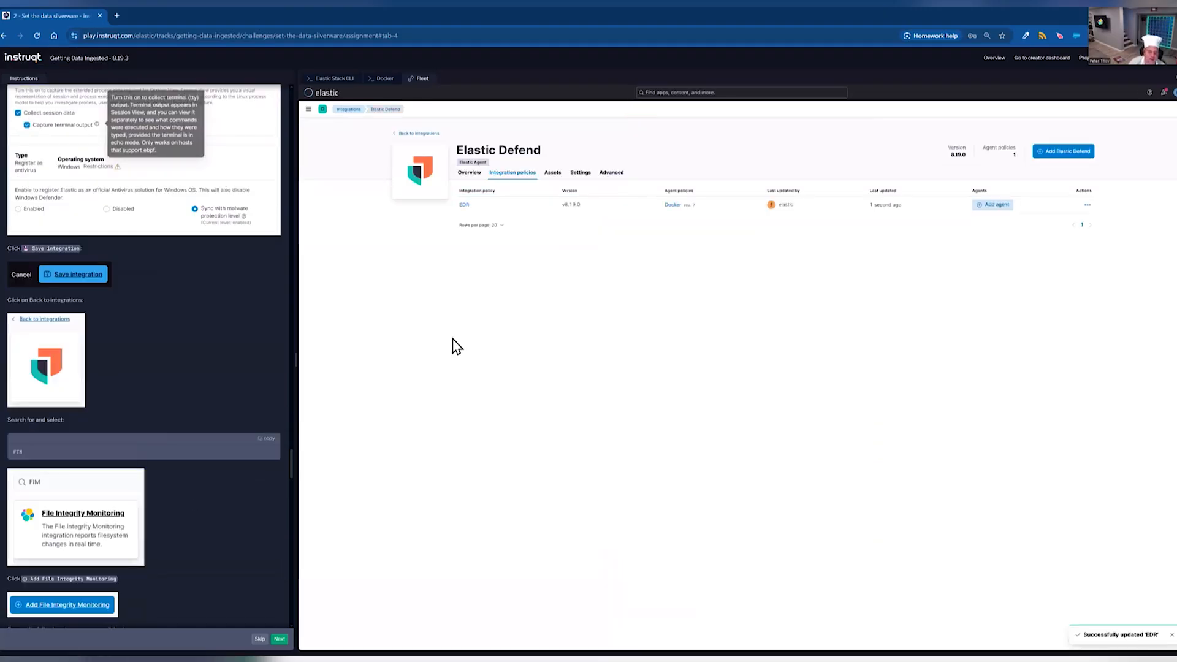
# Return to the integrations list, search for fim and start adding the File Integrity Monitoring integration.
pyautogui.click(425, 137)
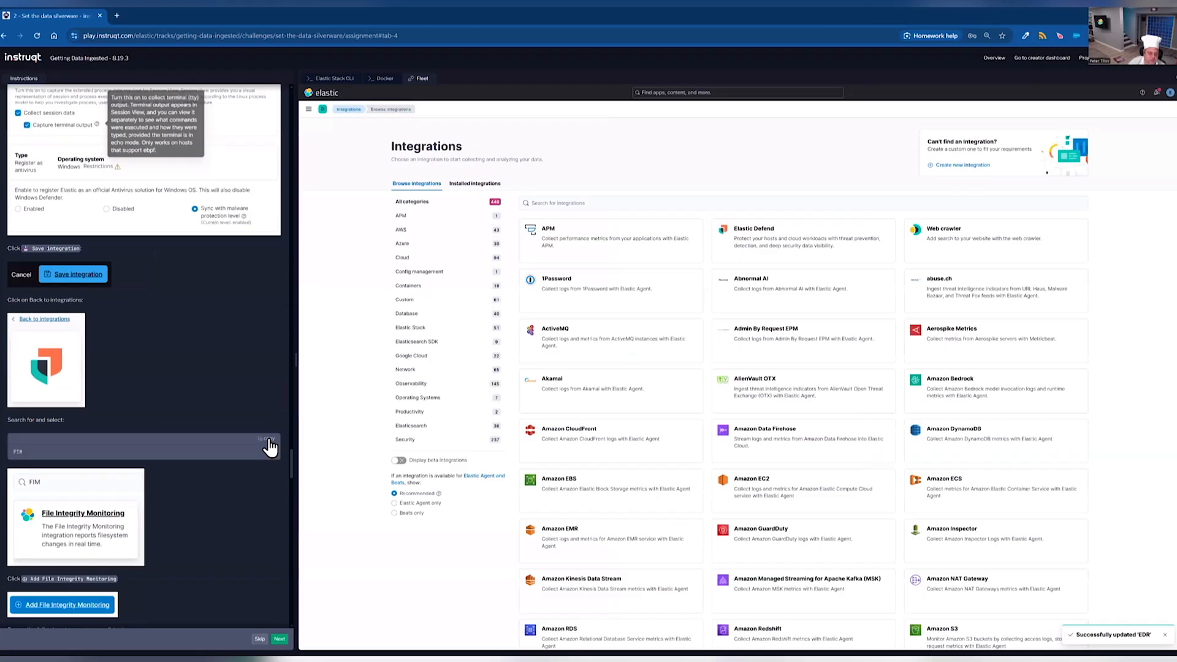
pyautogui.click(682, 203)
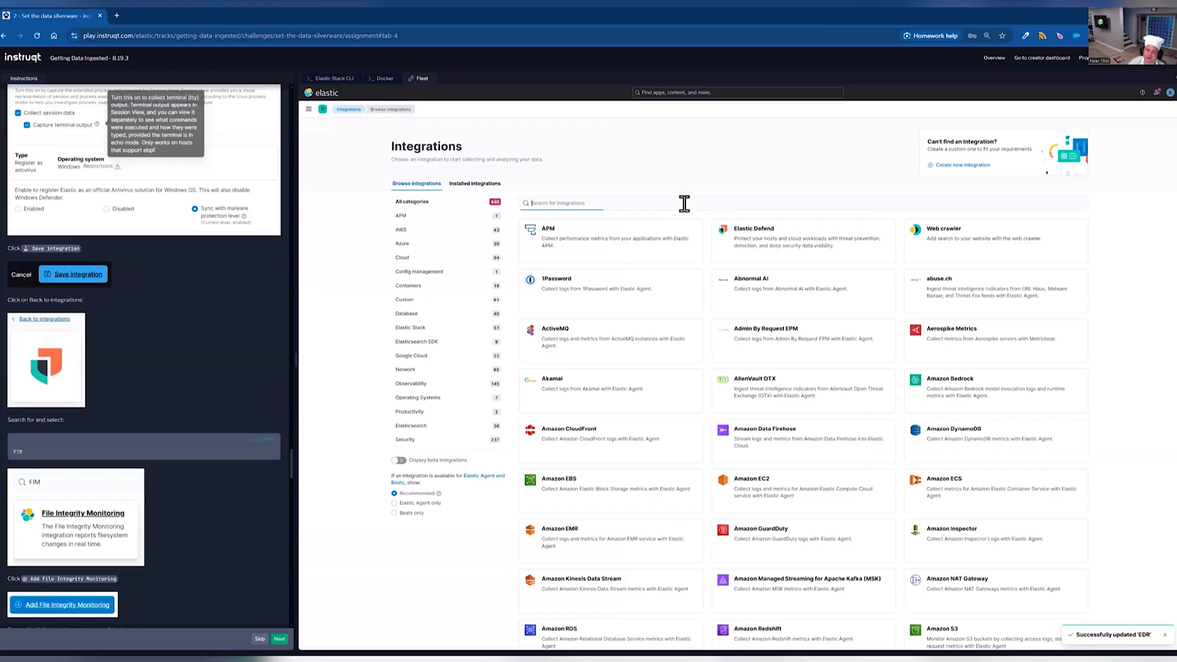
pyautogui.write('fim')
pyautogui.click(616, 230)
pyautogui.scroll(-3, 232, 471)
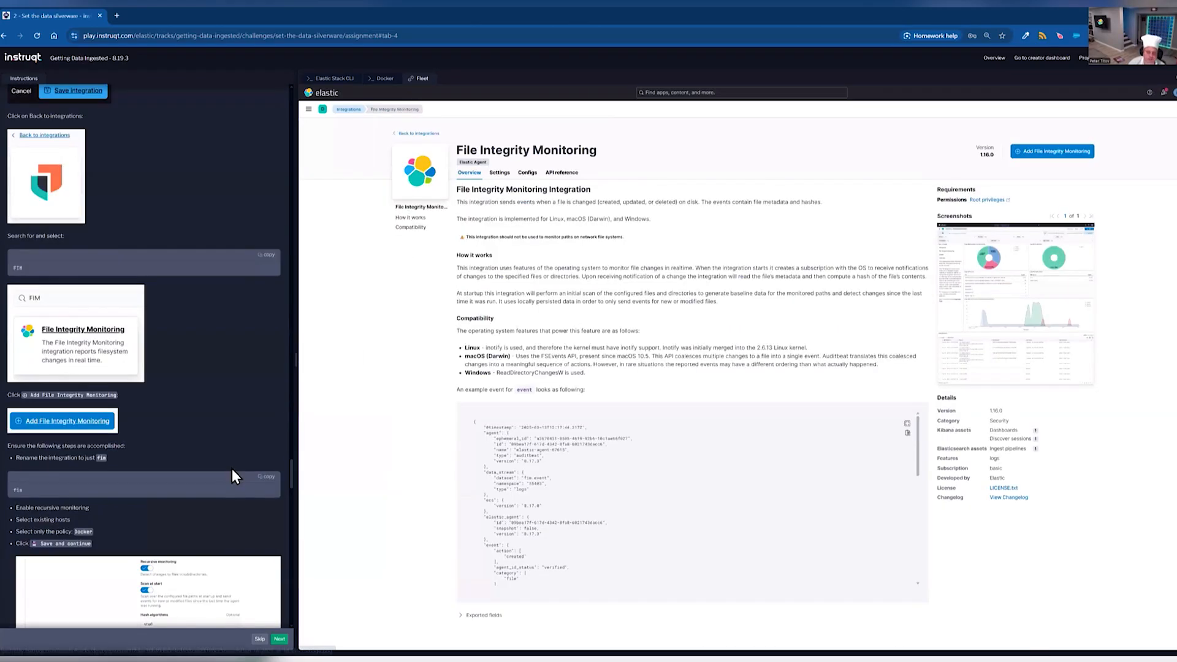
pyautogui.click(1050, 152)
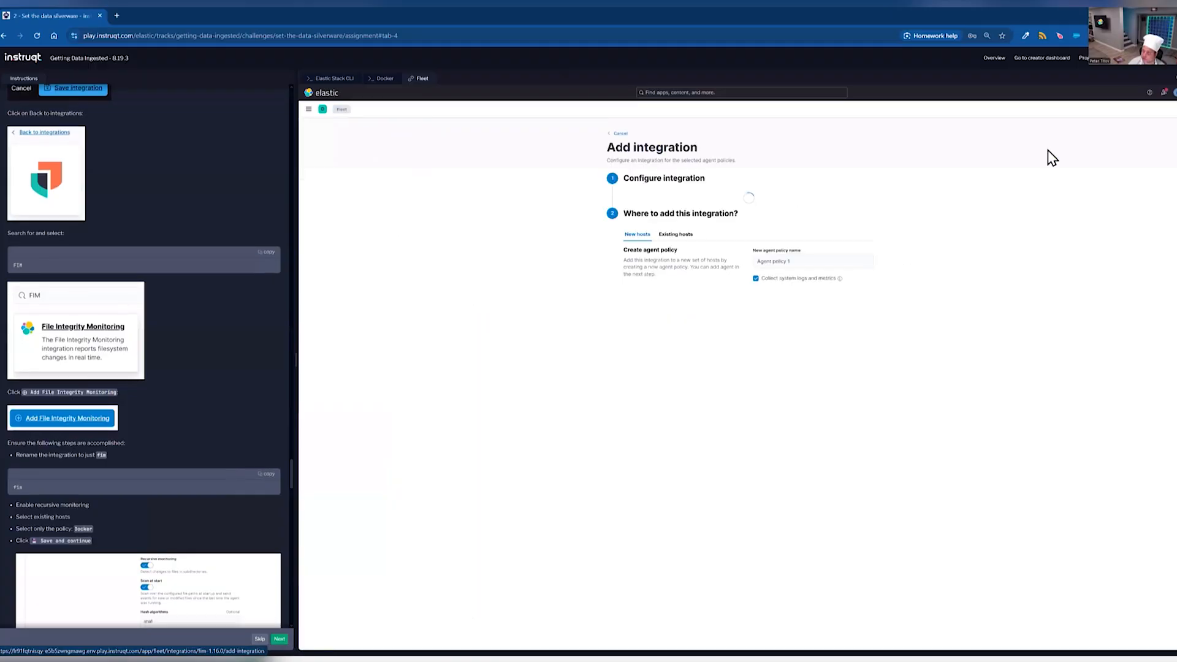
# Assign the File Integrity Monitoring integration to the Docker agent policy under existing hosts and save it, leaving Elastic Agent to add later.
pyautogui.scroll(-1, 182, 466)
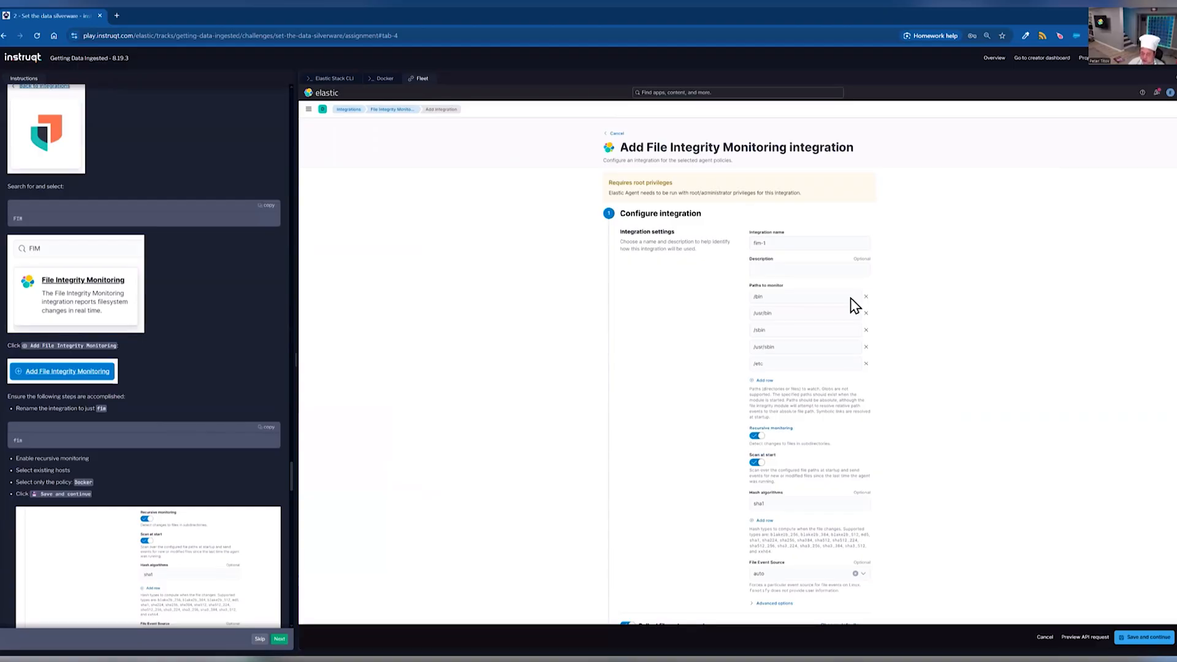
pyautogui.scroll(-1, 954, 433)
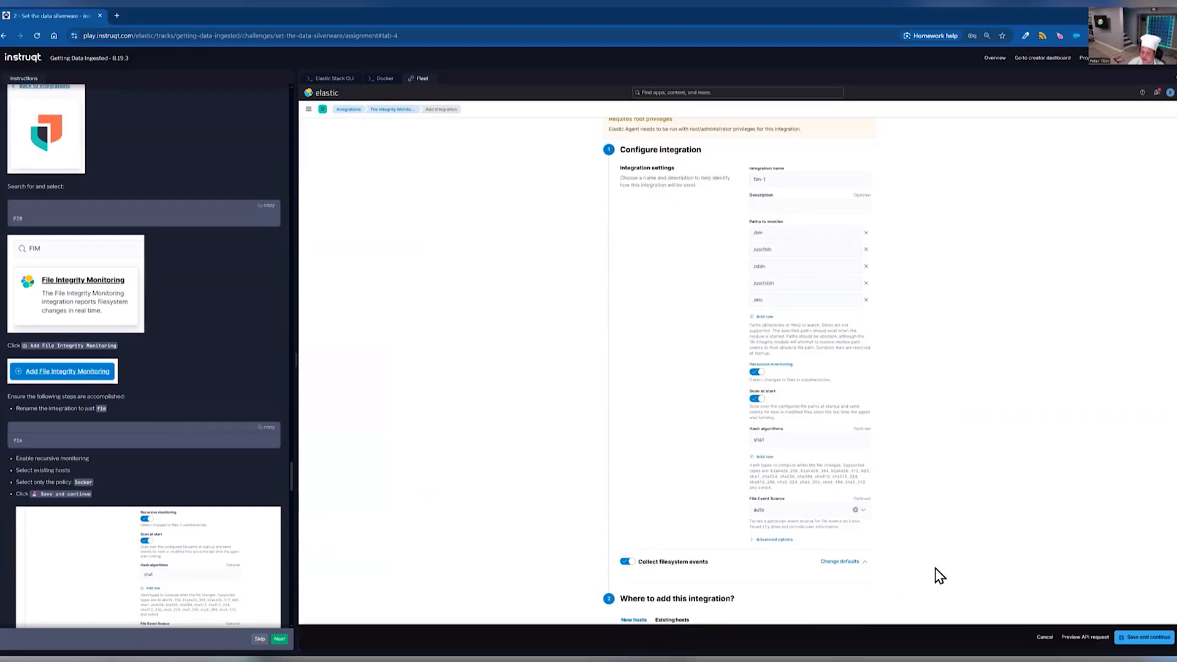
pyautogui.scroll(-1, 684, 585)
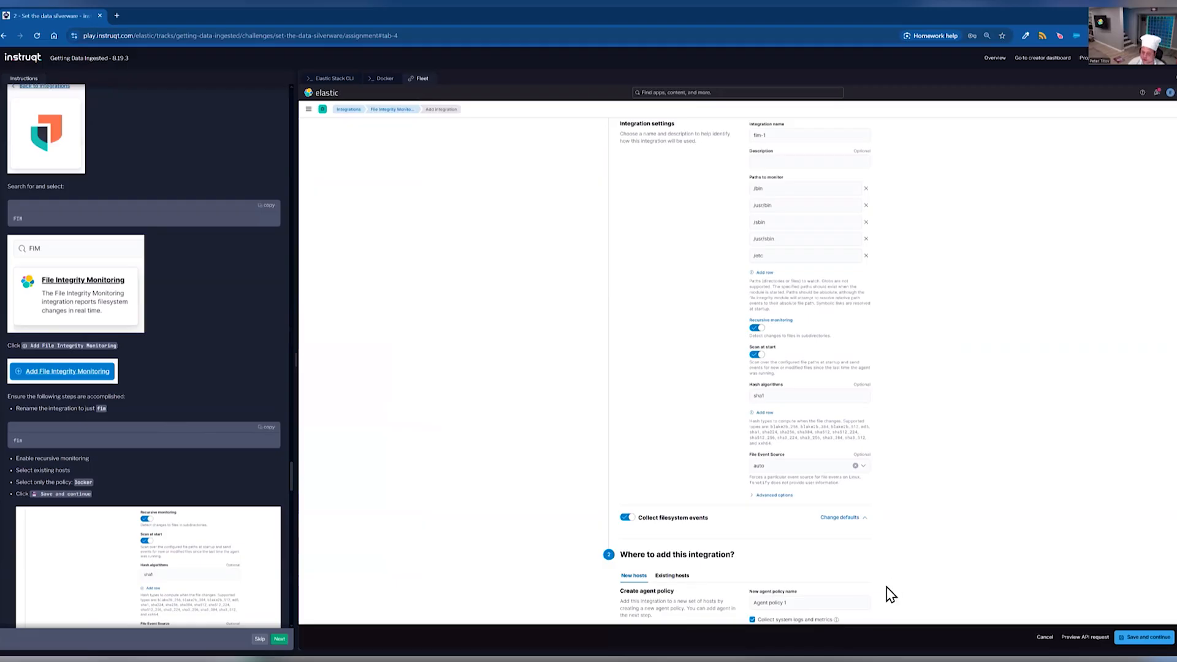
pyautogui.click(850, 614)
pyautogui.click(840, 570)
pyautogui.click(974, 559)
pyautogui.click(1147, 637)
pyautogui.scroll(-2, 150, 523)
pyautogui.scroll(-2, 150, 523)
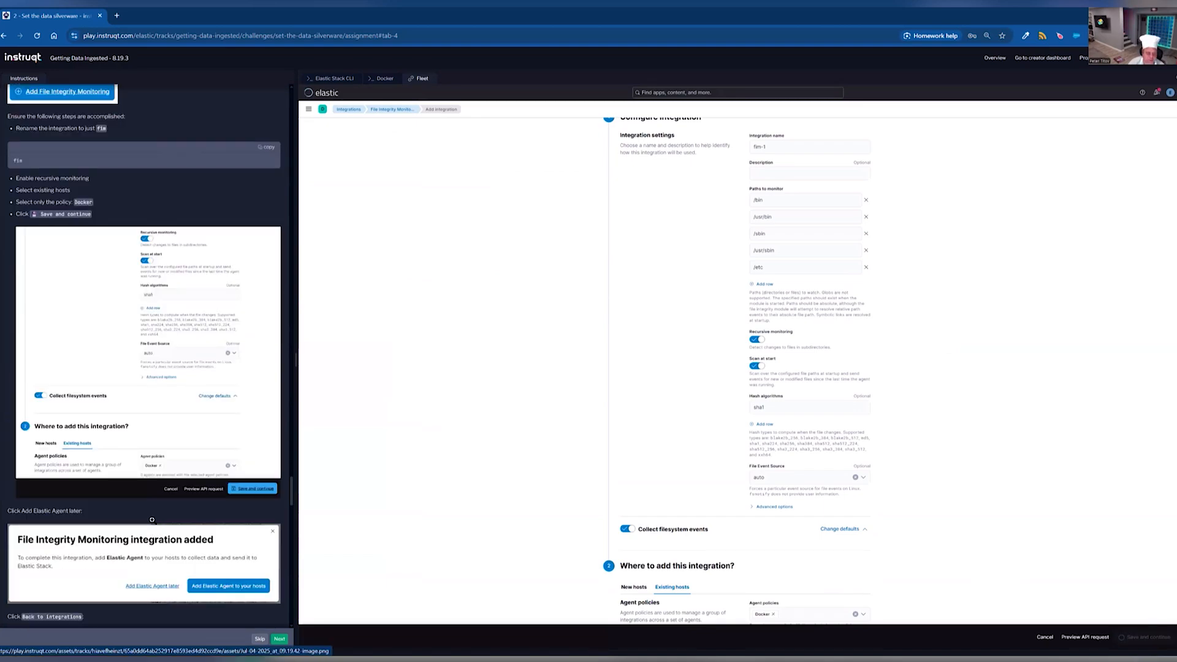
pyautogui.scroll(-2, 152, 520)
pyautogui.scroll(-1, 152, 520)
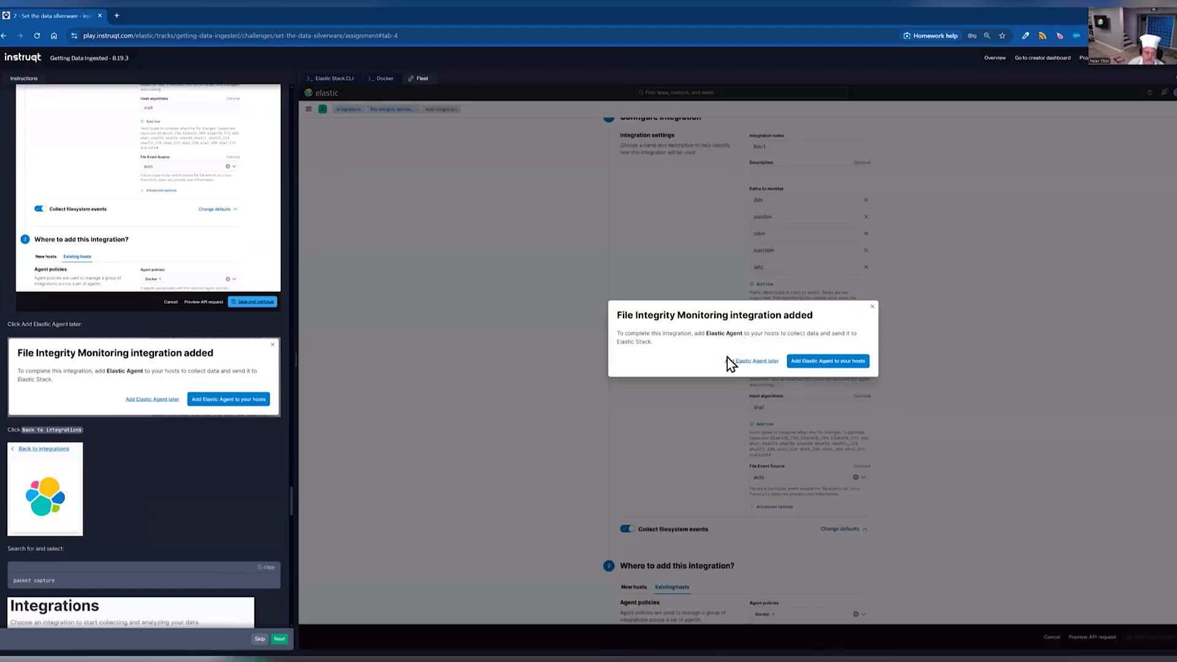
pyautogui.click(732, 362)
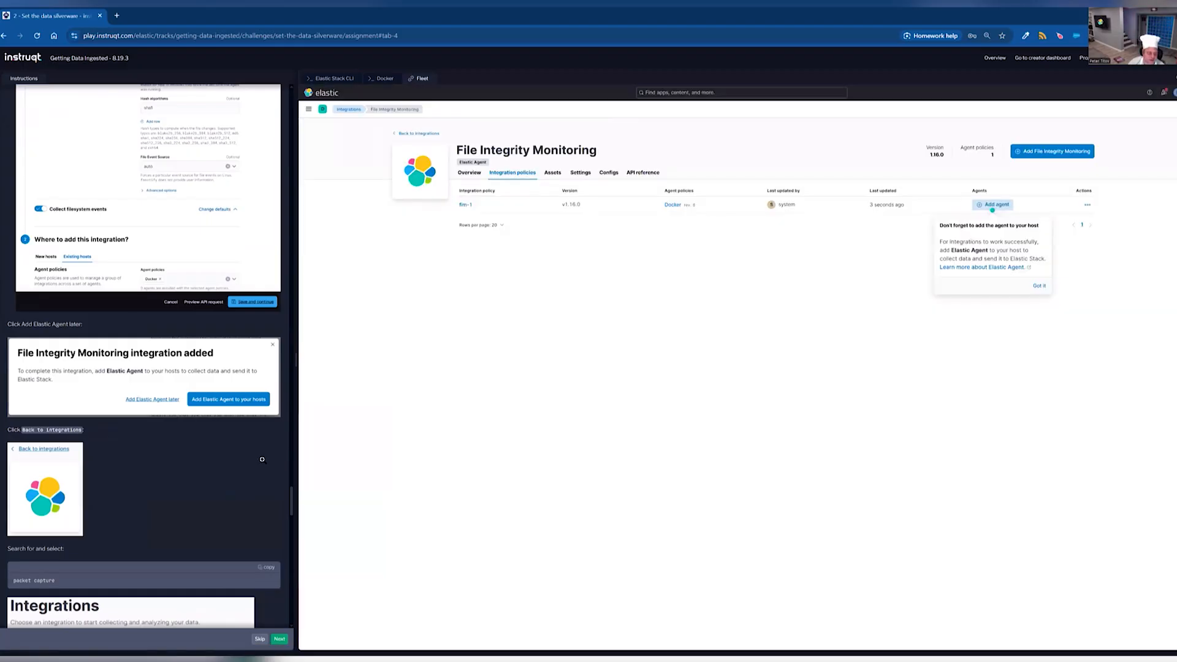
# Return to the integrations list, search for packet capture and start adding the Network Packet Capture integration.
pyautogui.click(269, 569)
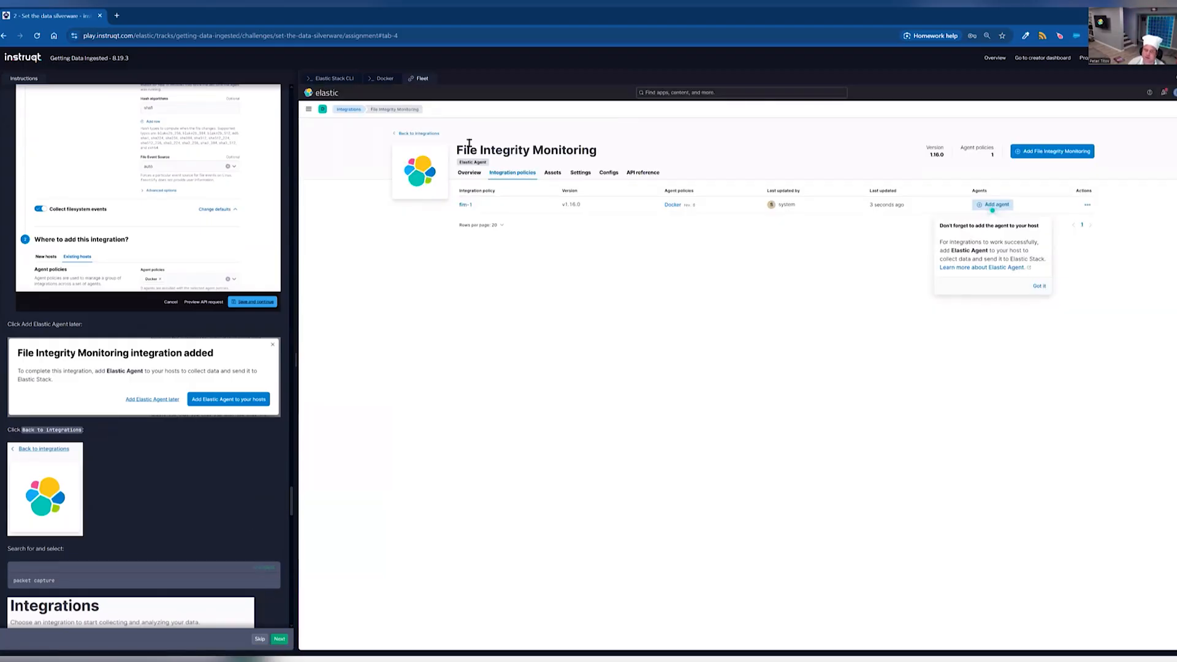
pyautogui.click(433, 134)
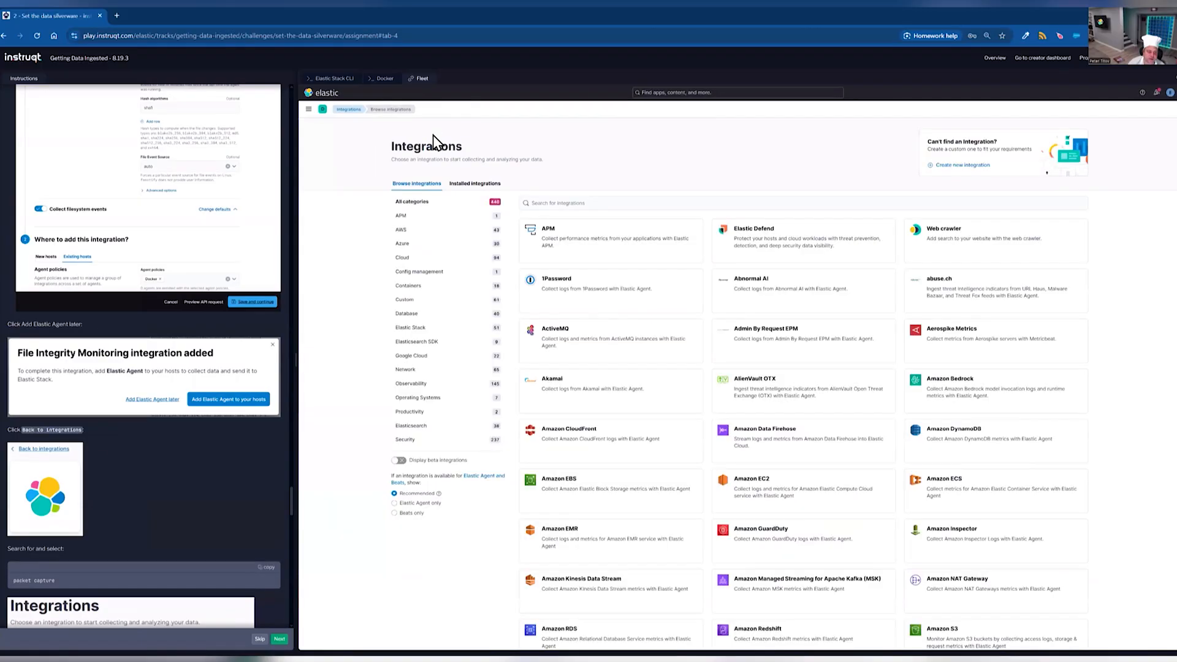
pyautogui.click(709, 206)
pyautogui.hotkey('ctrl', 'v')
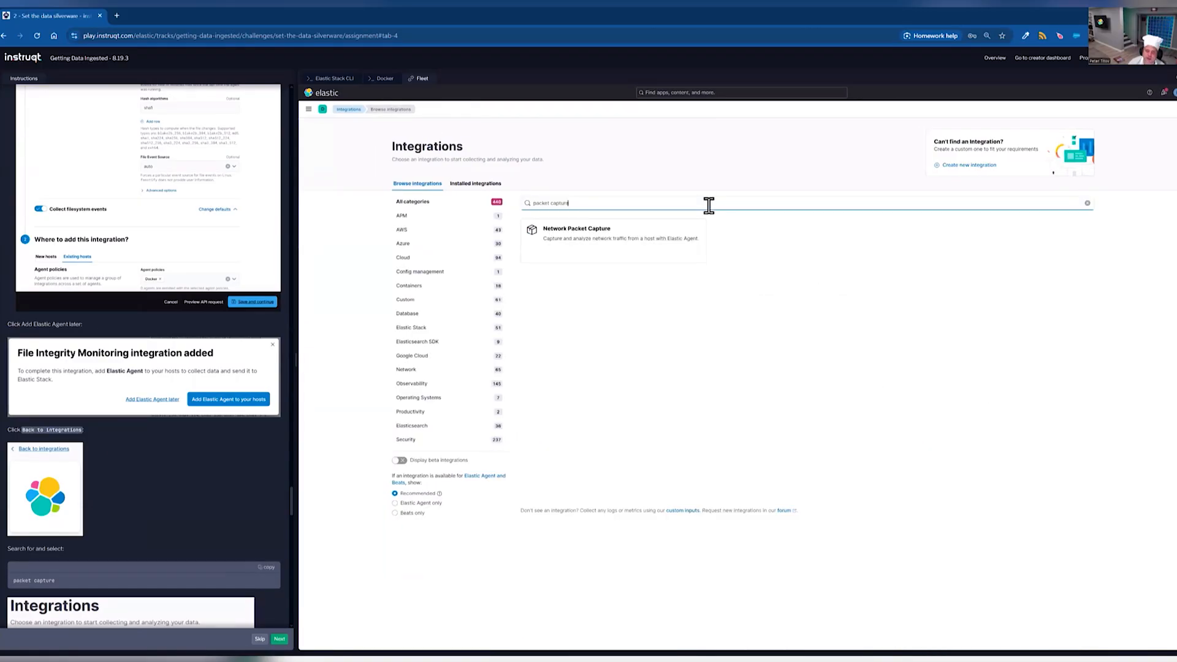
pyautogui.click(604, 258)
pyautogui.scroll(-3, 184, 491)
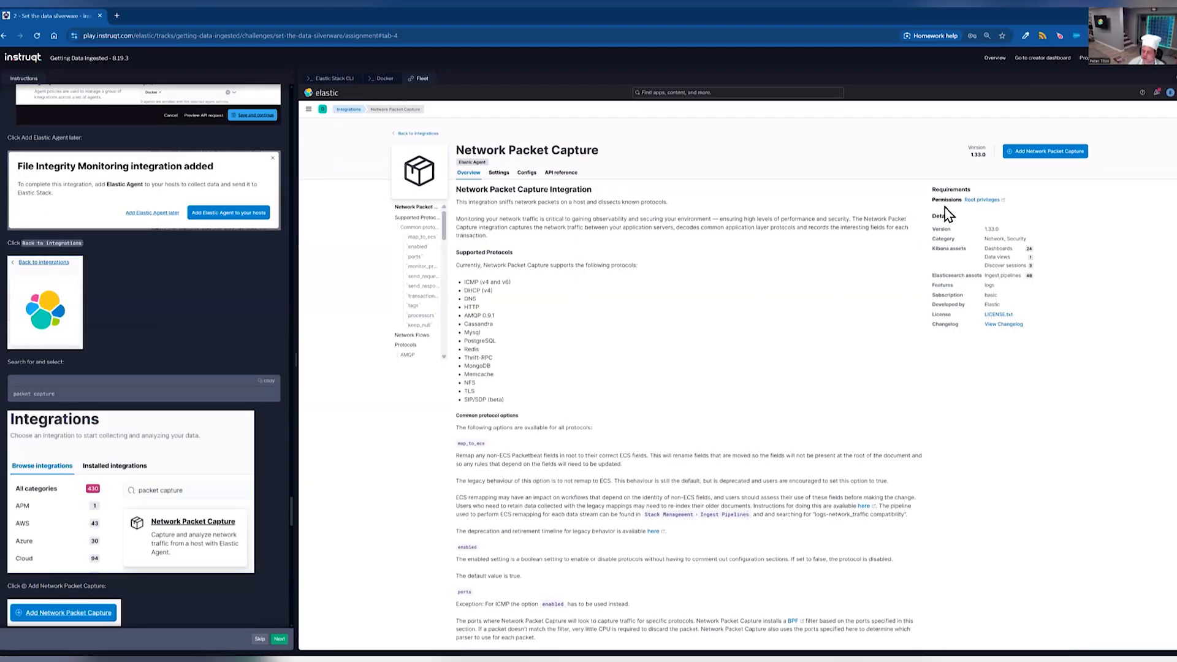
pyautogui.click(1061, 155)
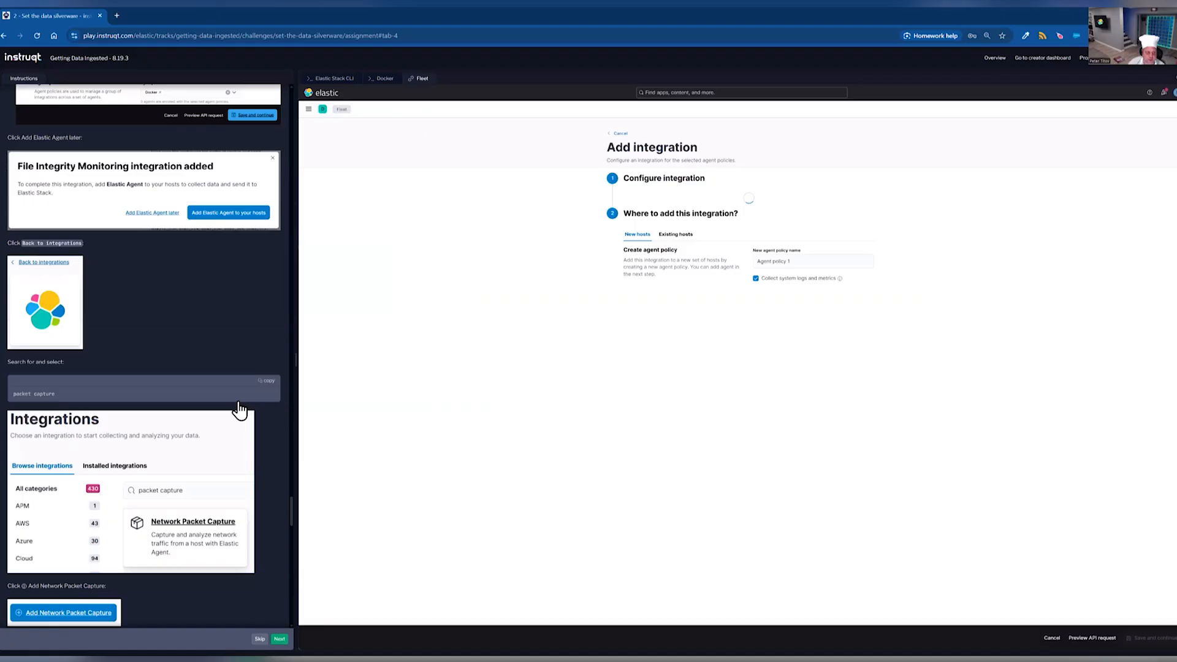
# Name the Network Packet Capture integration network_traffic as the lab instructs.
pyautogui.scroll(-3, 236, 409)
pyautogui.click(269, 196)
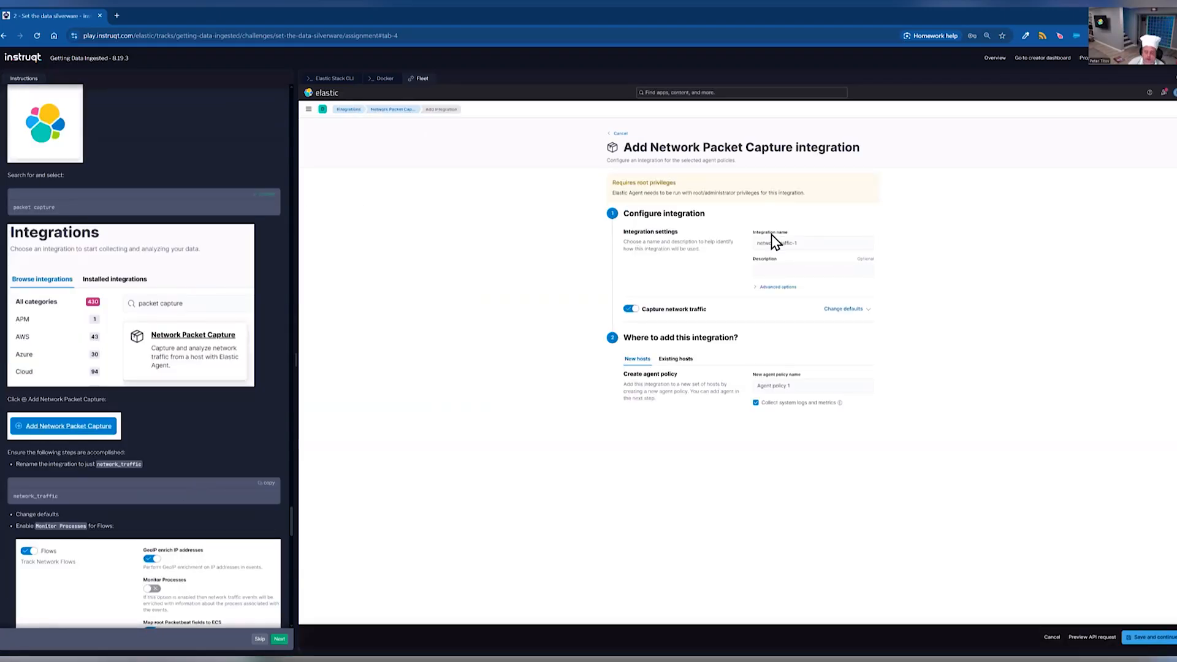
pyautogui.click(269, 486)
pyautogui.click(846, 244)
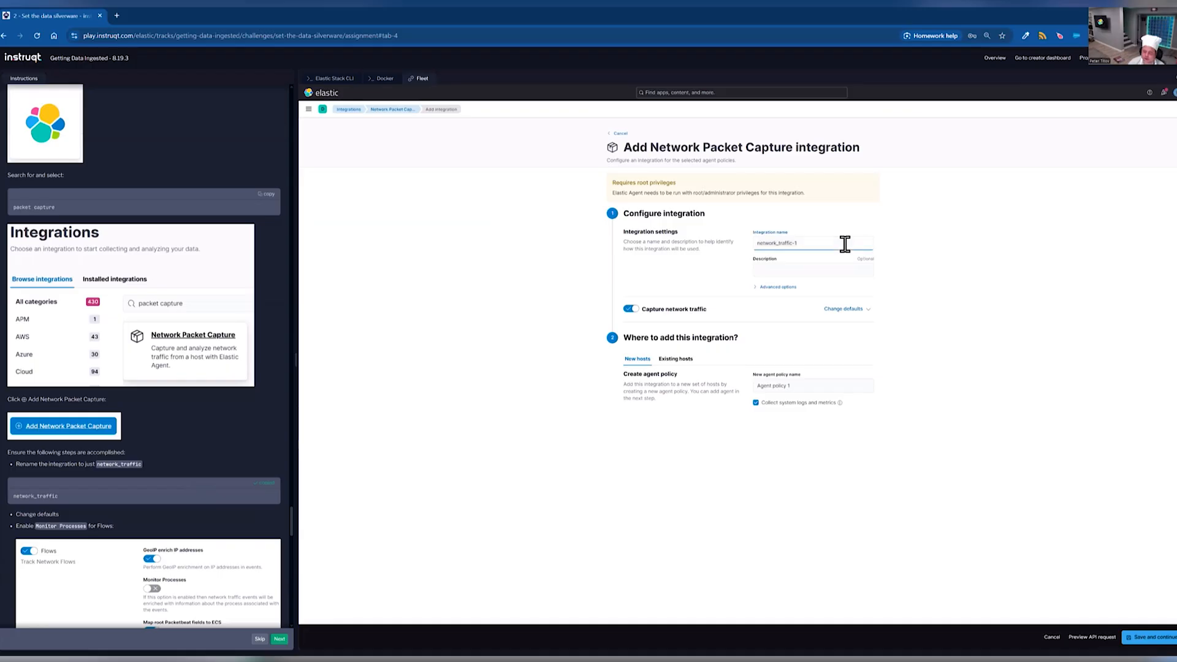
pyautogui.hotkey('ctrl', 'a')
pyautogui.hotkey('ctrl', 'v')
# Expand the default settings for capturing network traffic and enable Monitor Processes for Flows.
pyautogui.click(849, 309)
pyautogui.scroll(-2, 963, 326)
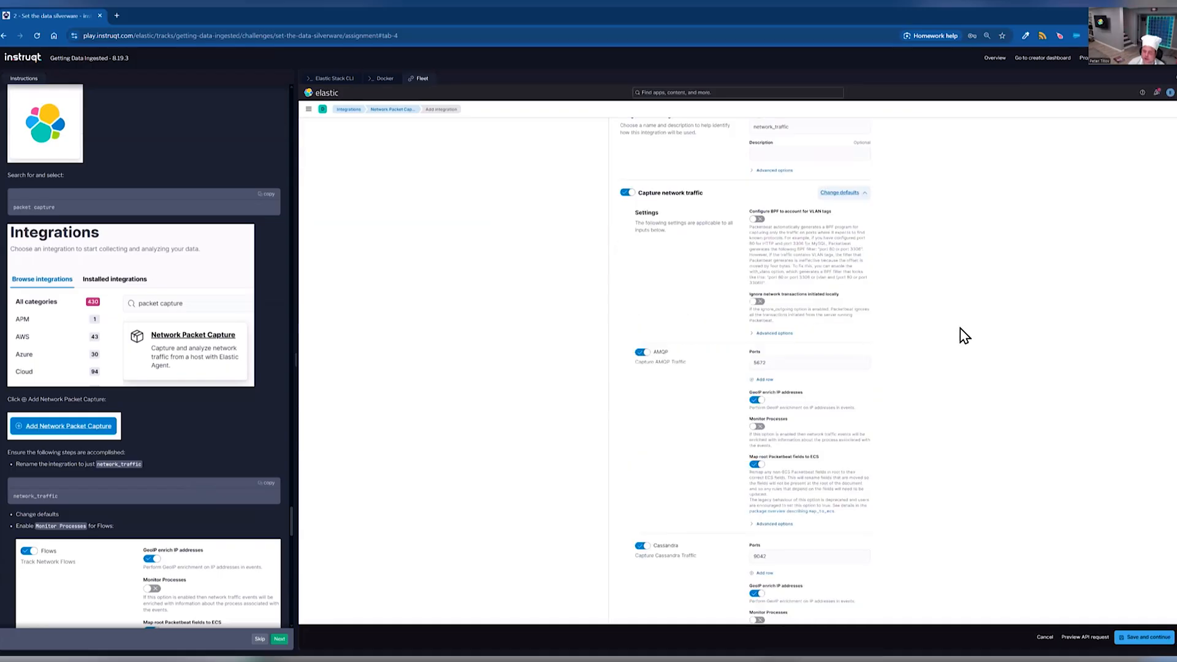
pyautogui.scroll(-1, 961, 330)
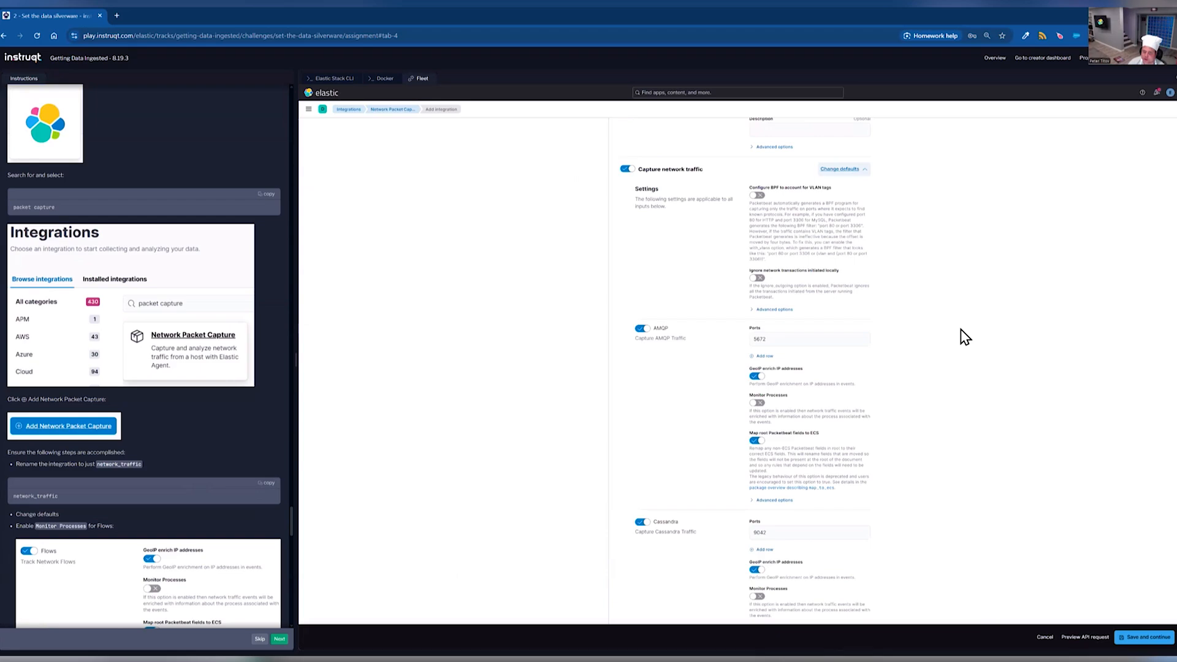
pyautogui.scroll(-3, 187, 450)
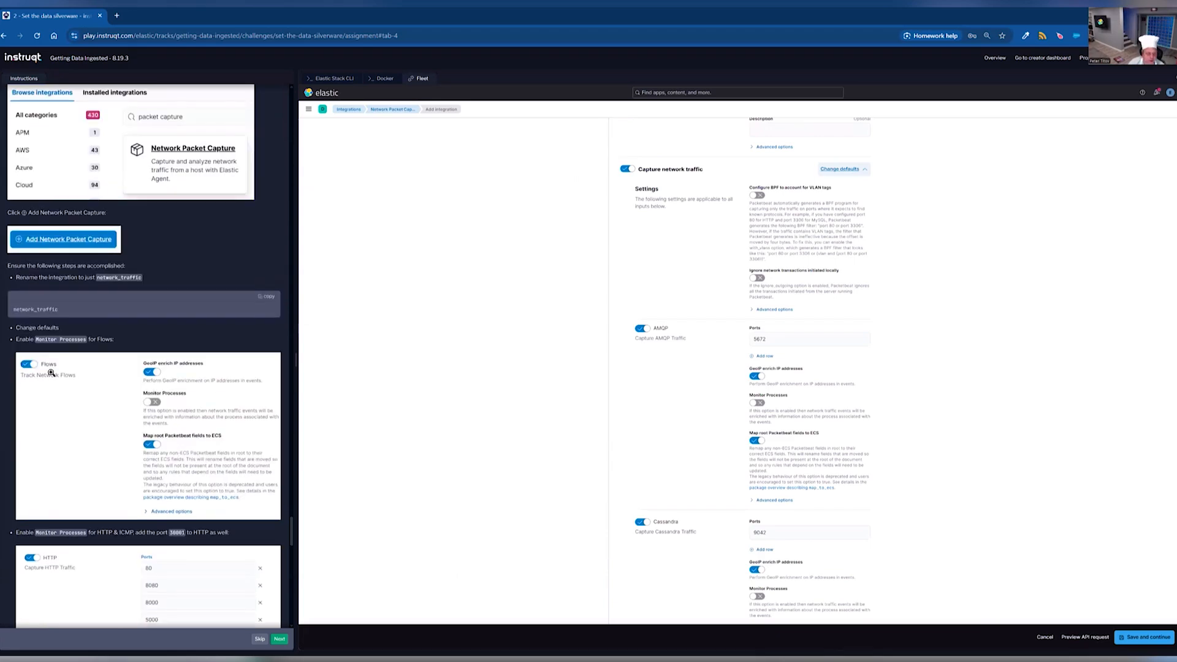
pyautogui.scroll(-2, 179, 352)
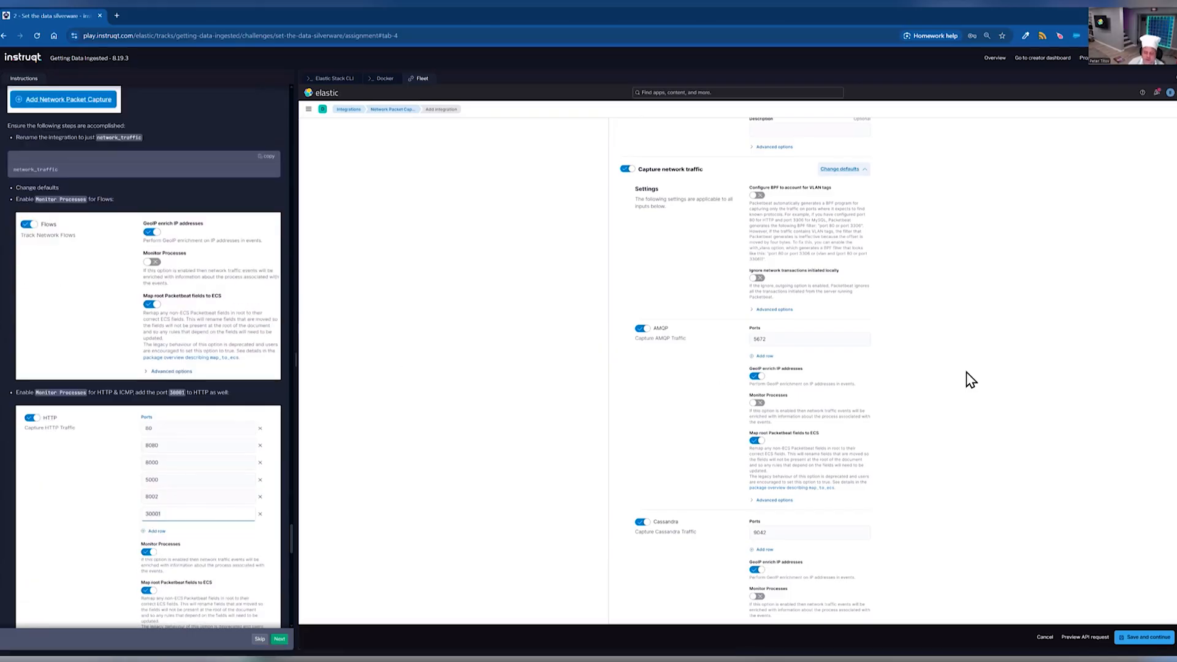
pyautogui.scroll(-1, 967, 380)
pyautogui.scroll(-8, 972, 380)
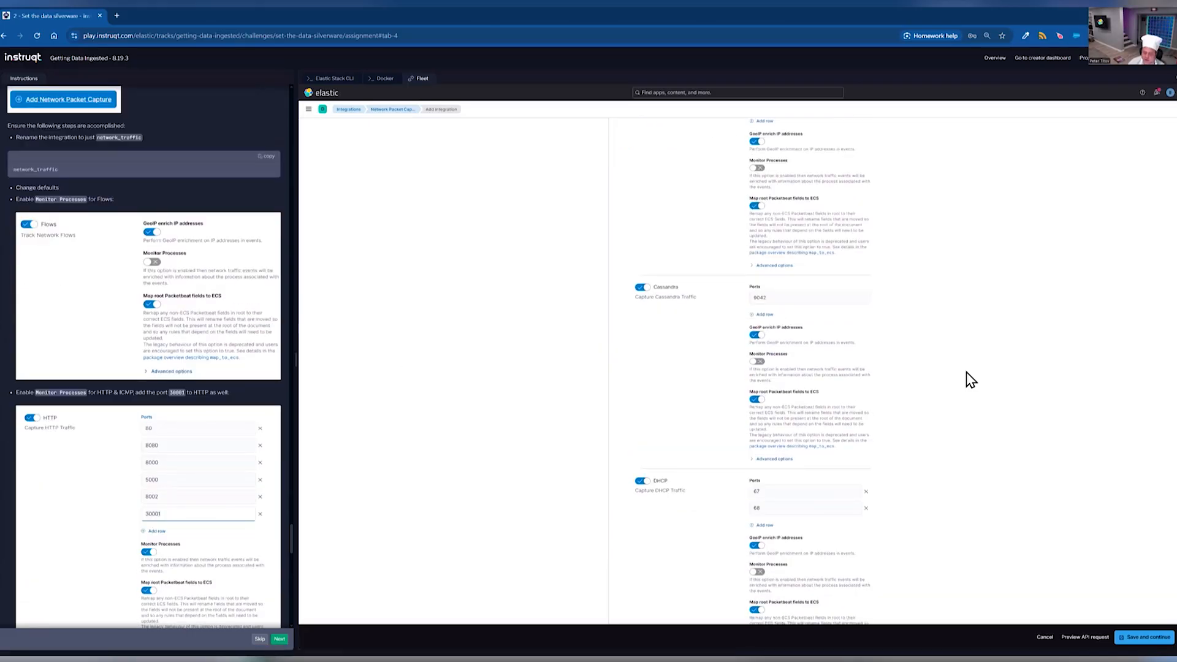
pyautogui.scroll(-5, 969, 386)
pyautogui.click(756, 314)
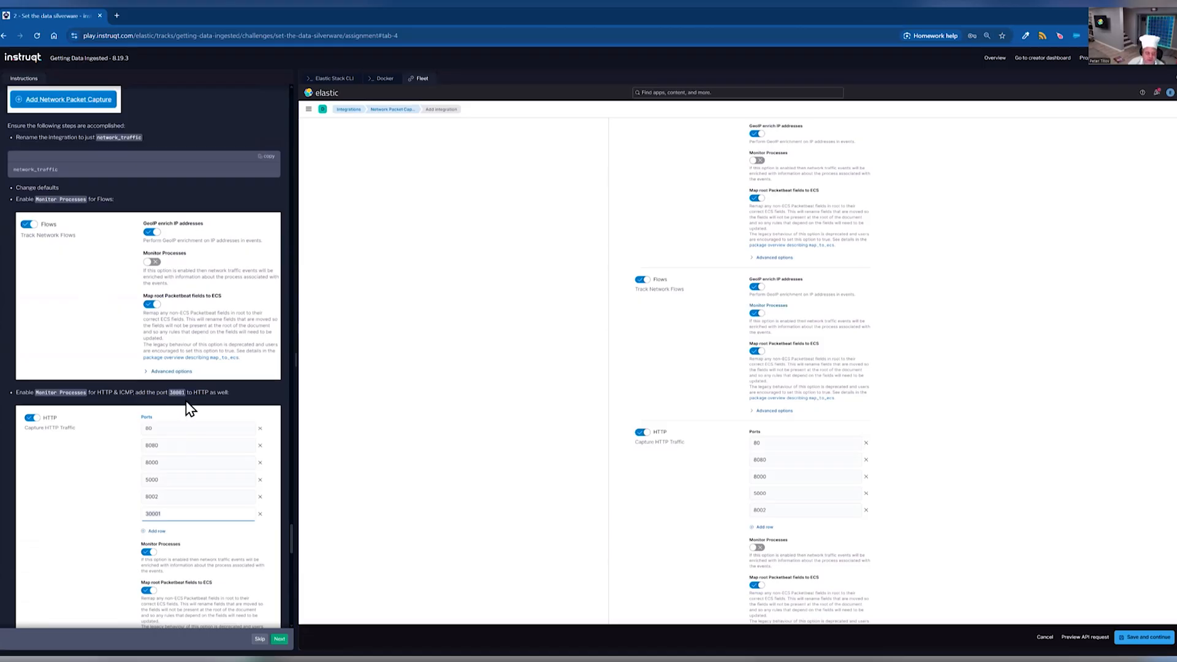
# Add port 30001 to the HTTP ports and enable Monitor Processes for both HTTP and ICMP traffic.
pyautogui.click(764, 528)
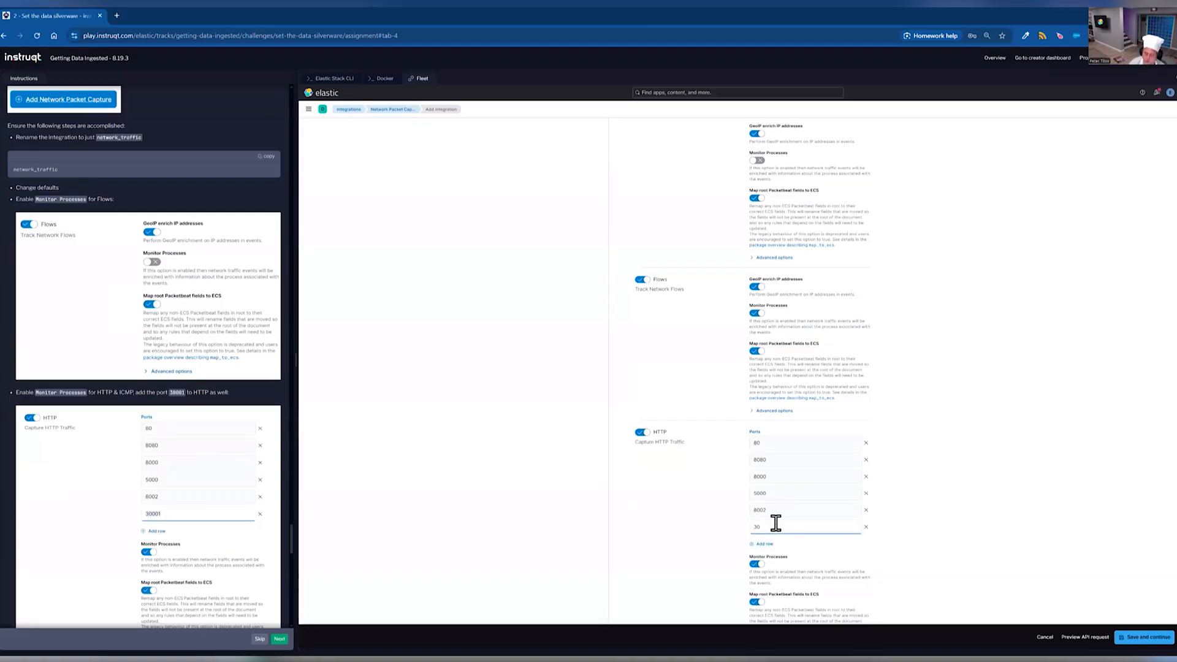
pyautogui.write('30001')
pyautogui.scroll(-6, 930, 457)
pyautogui.click(759, 344)
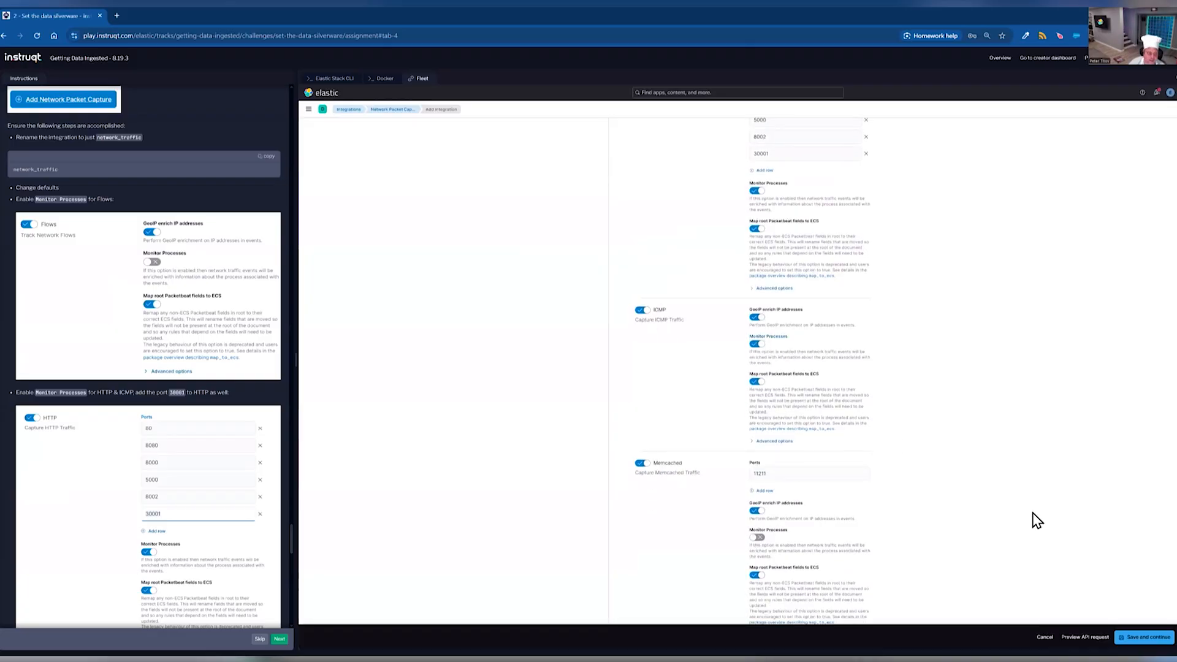
# Enable Monitor Processes for MySQL traffic, following the lab instructions.
pyautogui.scroll(-5, 119, 534)
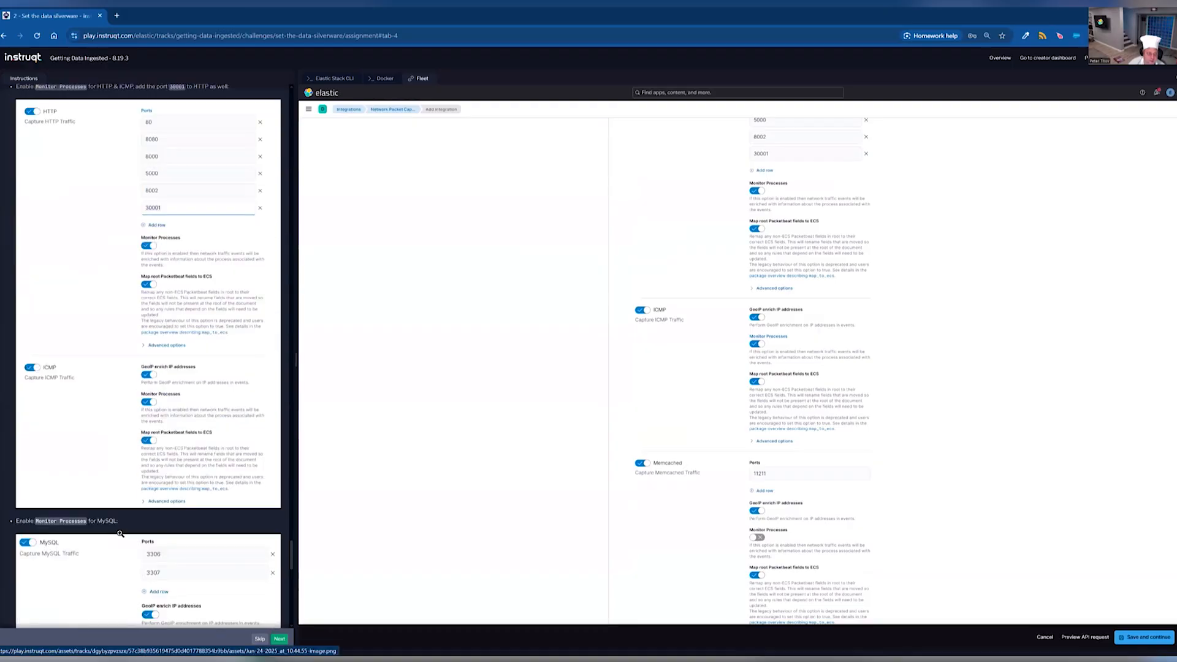
pyautogui.scroll(-4, 119, 533)
pyautogui.scroll(-6, 882, 546)
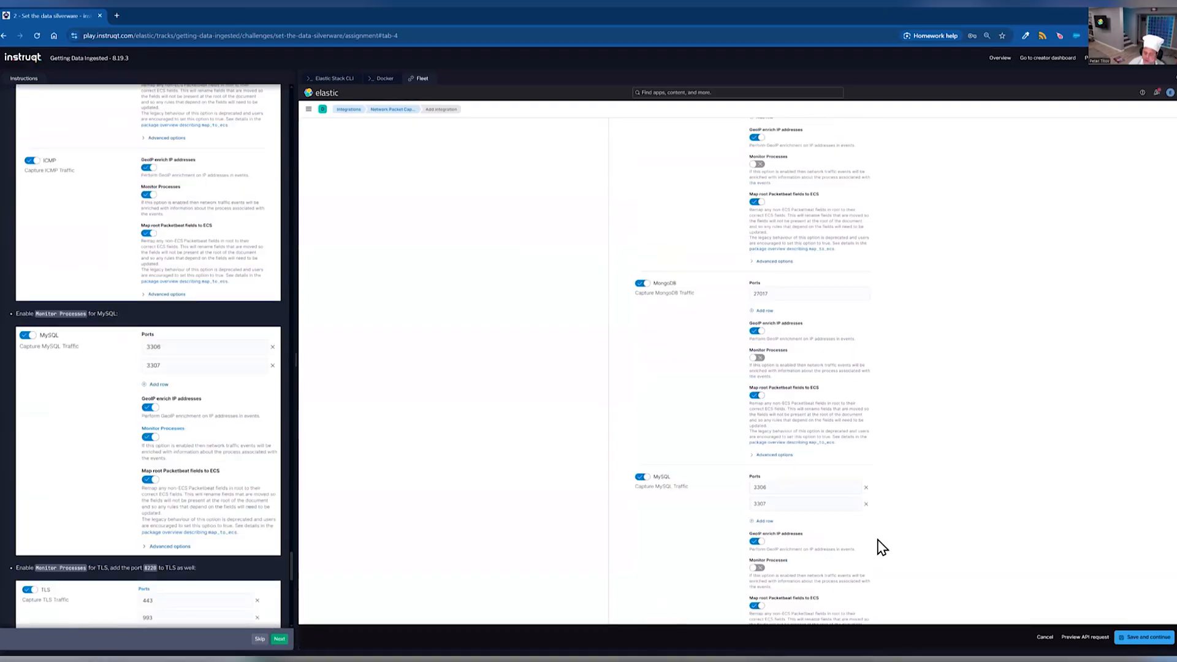
pyautogui.scroll(-2, 753, 490)
pyautogui.click(758, 475)
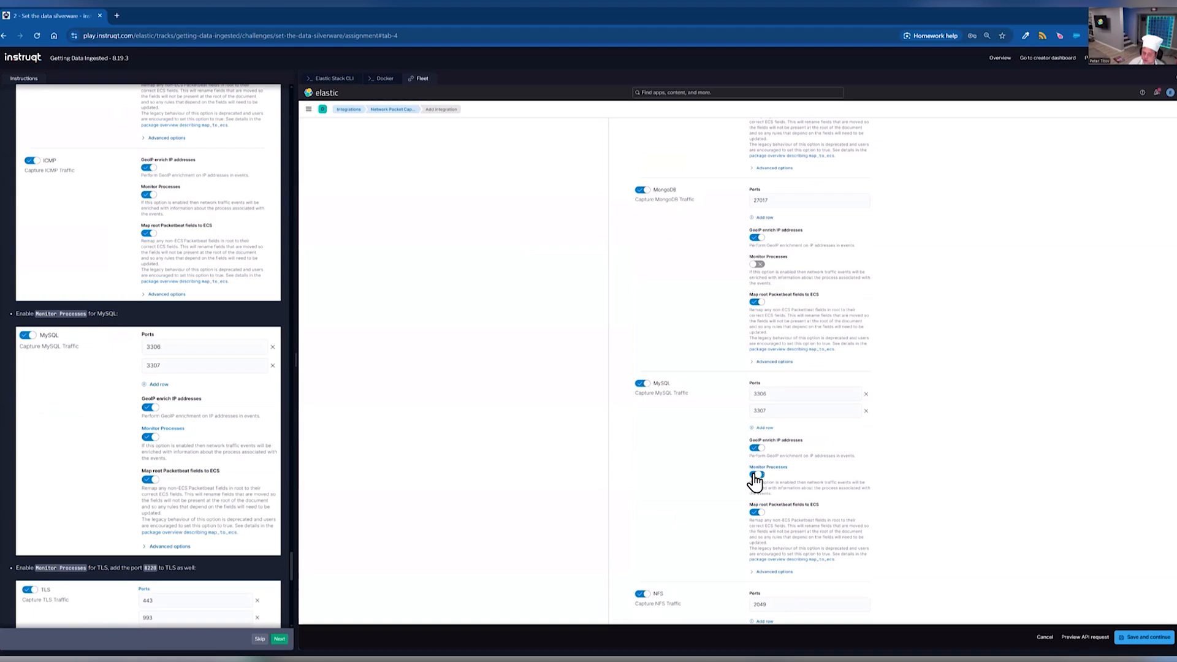
# Add port 8220 to the TLS ports and enable Monitor Processes for TLS traffic.
pyautogui.scroll(-7, 906, 515)
pyautogui.scroll(-11, 906, 515)
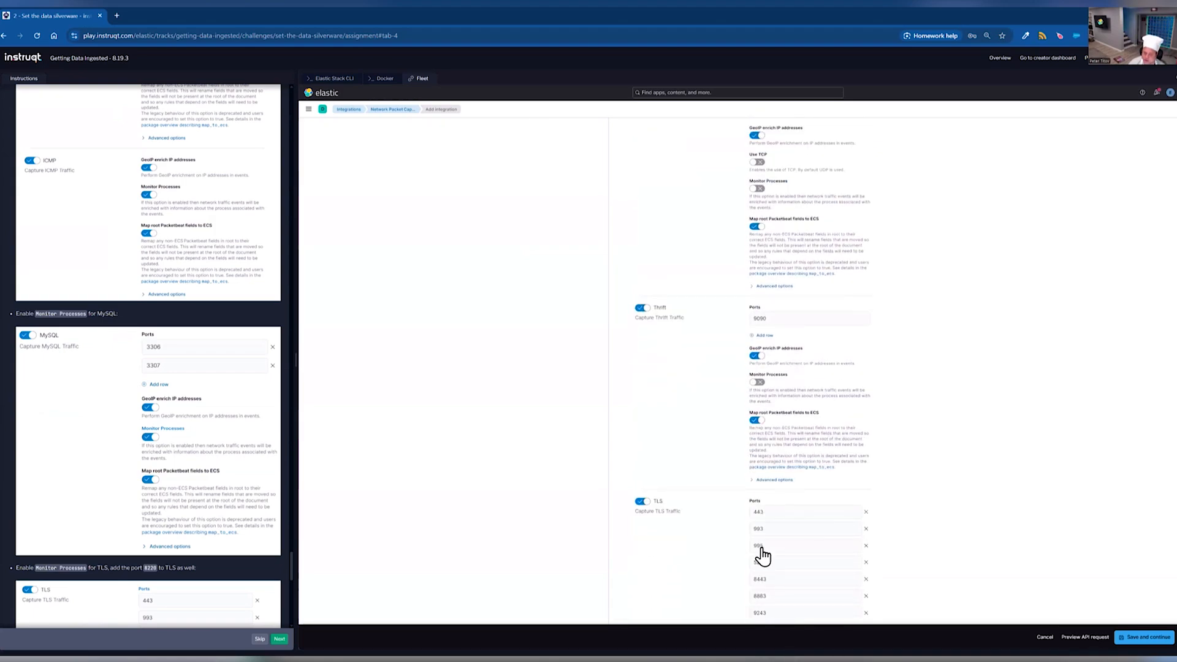
pyautogui.scroll(-2, 764, 537)
pyautogui.click(770, 504)
pyautogui.scroll(-3, 181, 488)
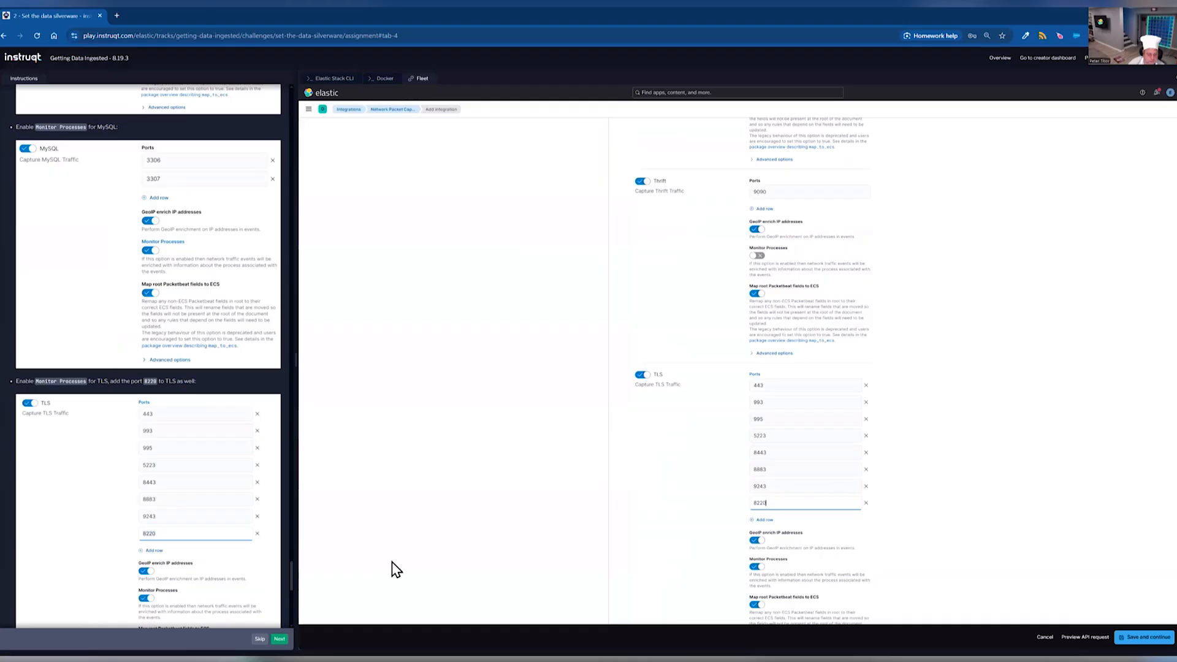
# Assign the network_traffic integration to the Docker agent policy under existing hosts and save it.
pyautogui.scroll(-2, 672, 560)
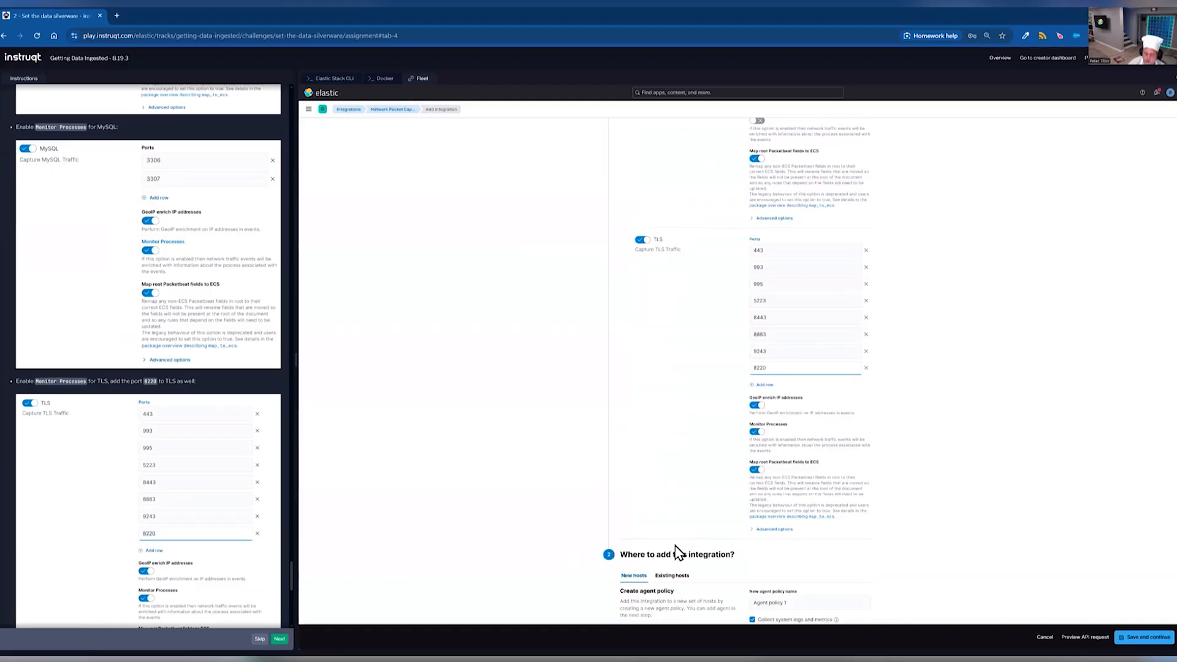
pyautogui.click(673, 576)
pyautogui.scroll(-5, 206, 564)
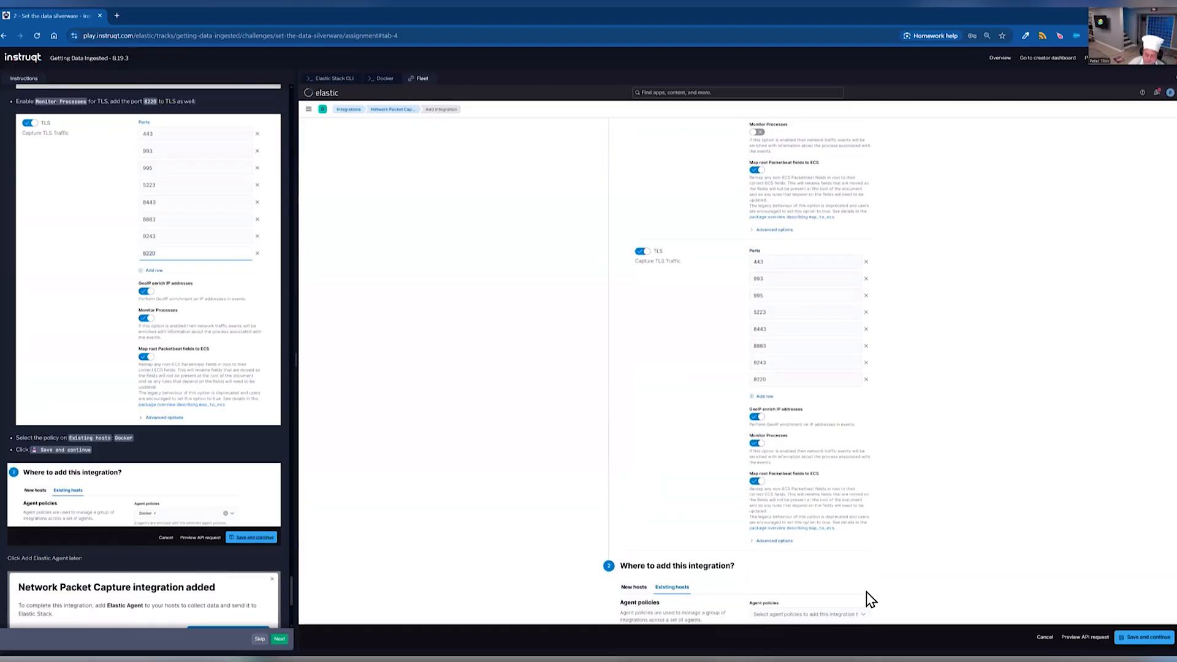
pyautogui.click(858, 614)
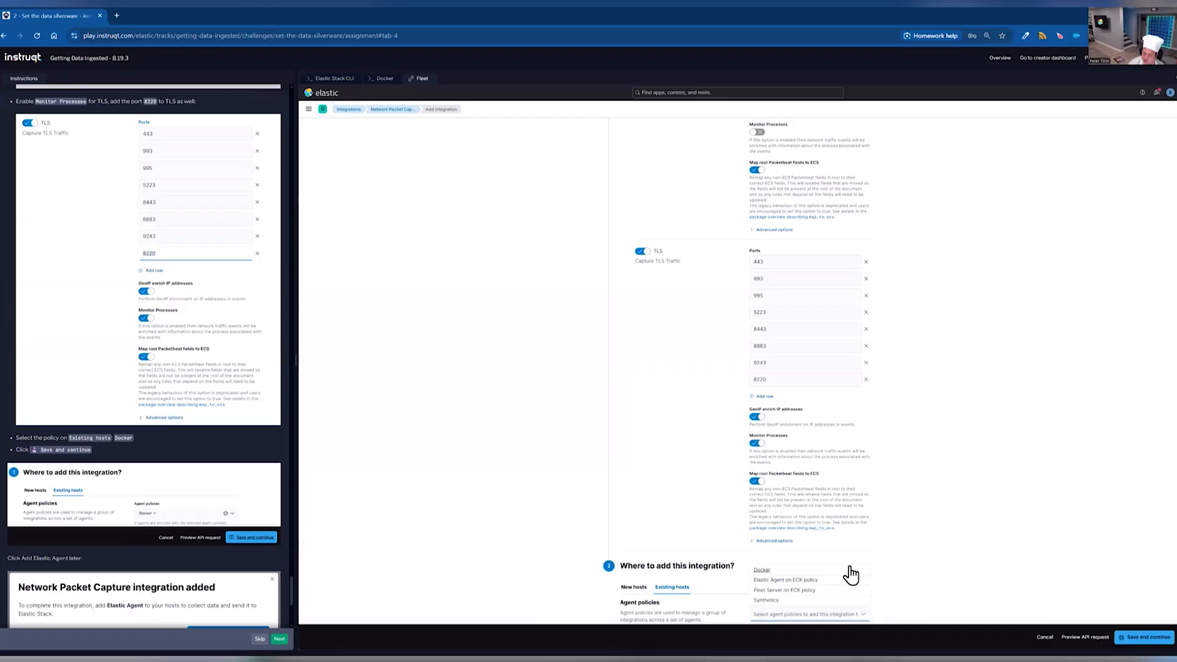
pyautogui.click(762, 570)
pyautogui.click(987, 543)
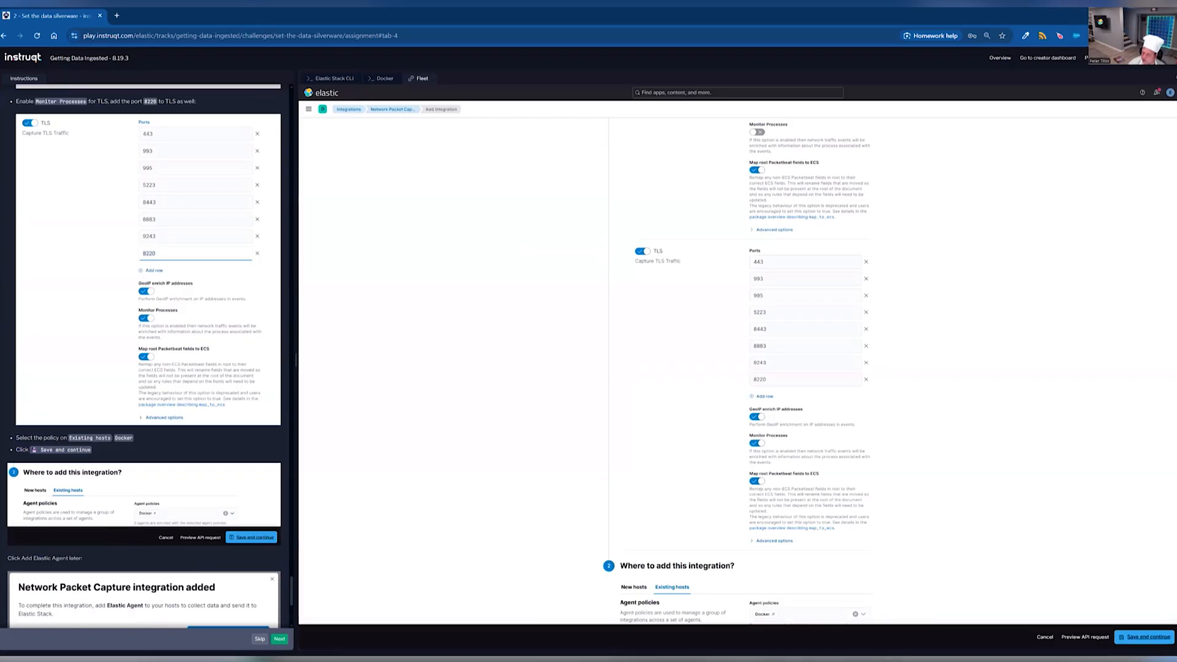
pyautogui.click(1145, 637)
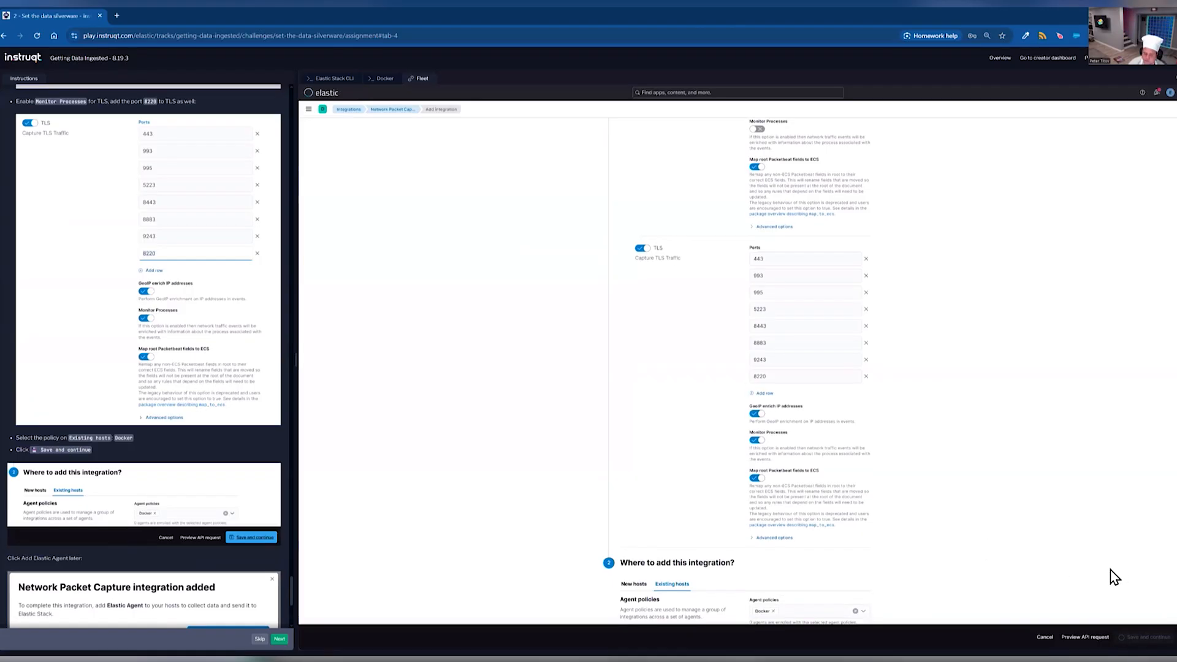
# Choose to add the Elastic Agent later and find Fleet's agent policies page by searching for "agent policies".
pyautogui.scroll(-3, 183, 558)
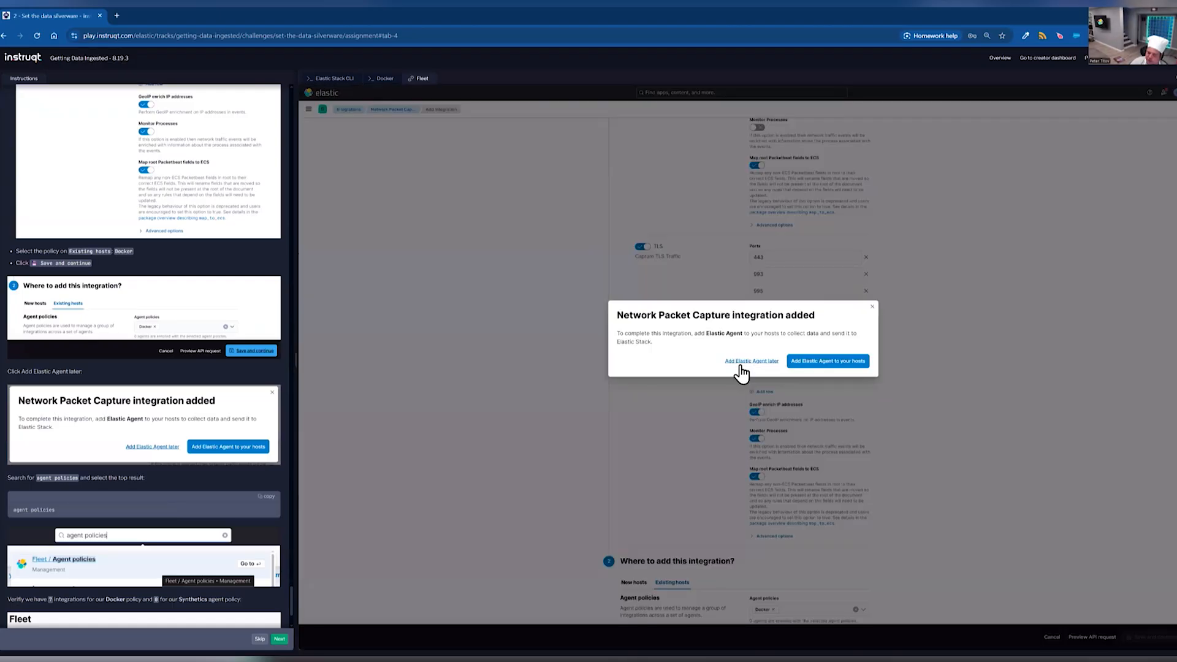
pyautogui.click(741, 366)
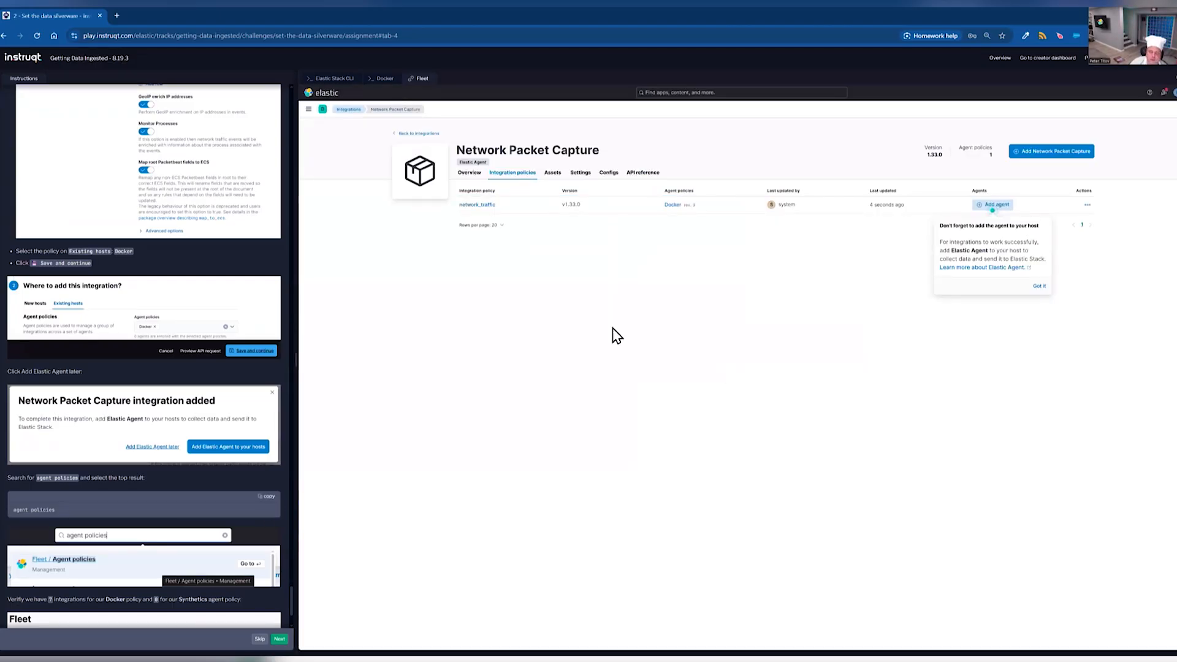
pyautogui.click(732, 92)
pyautogui.write('agent policies')
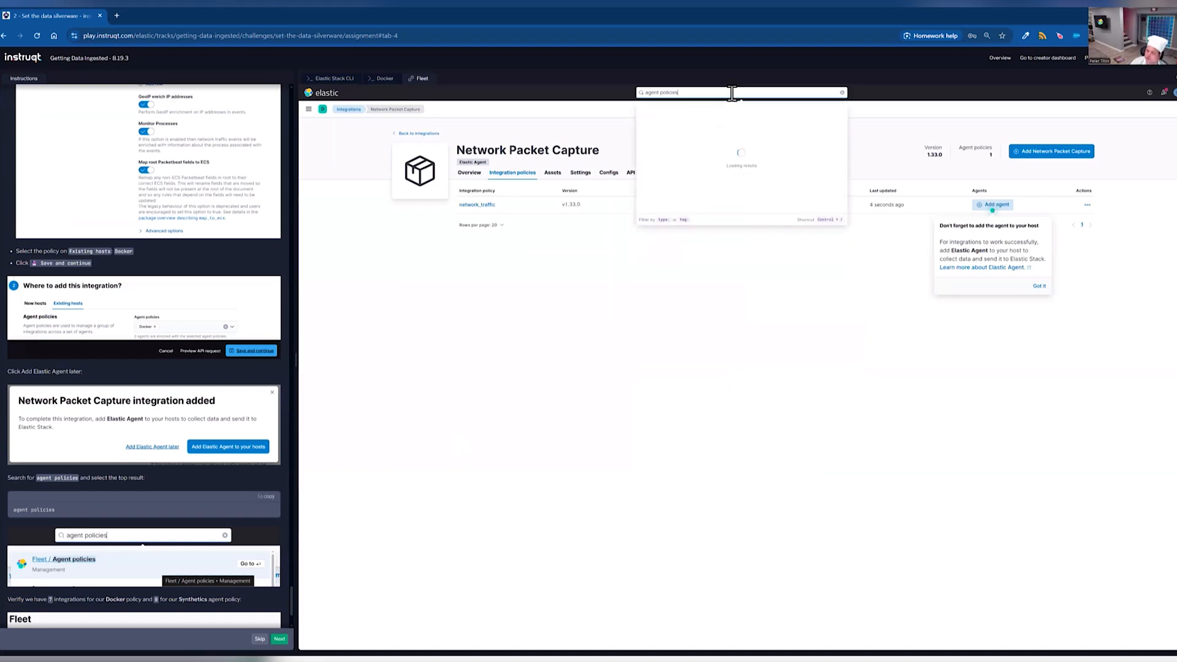
pyautogui.click(728, 116)
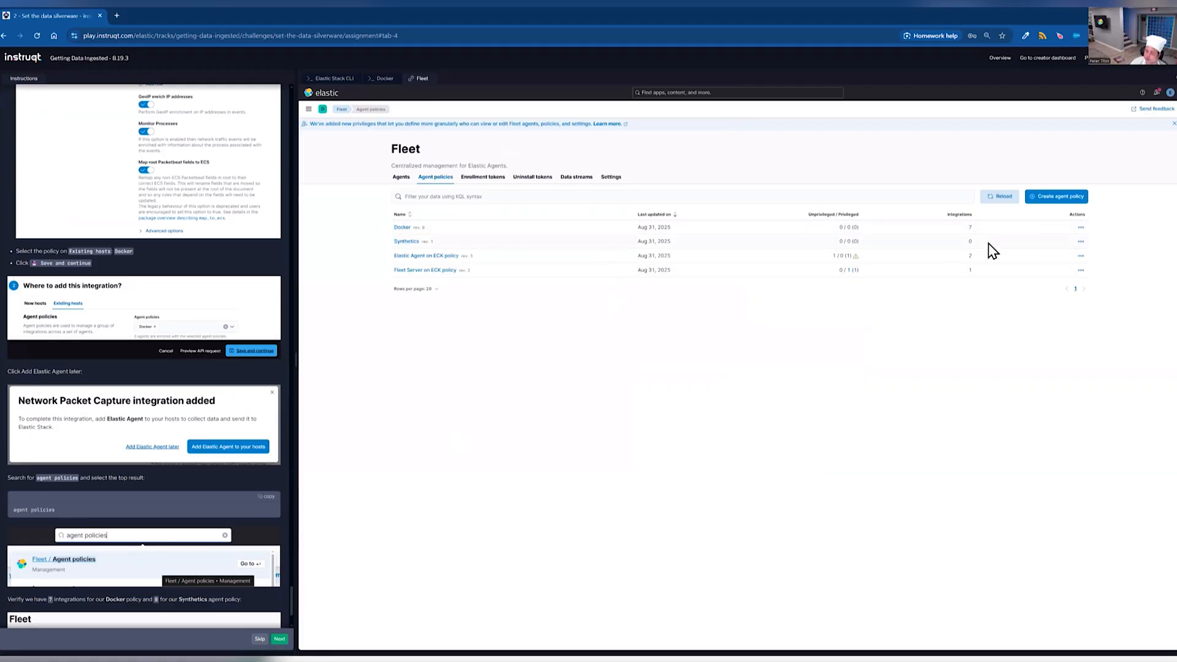
# Open the Docker agent policy and review its list of integrations against the lab instructions.
pyautogui.click(403, 229)
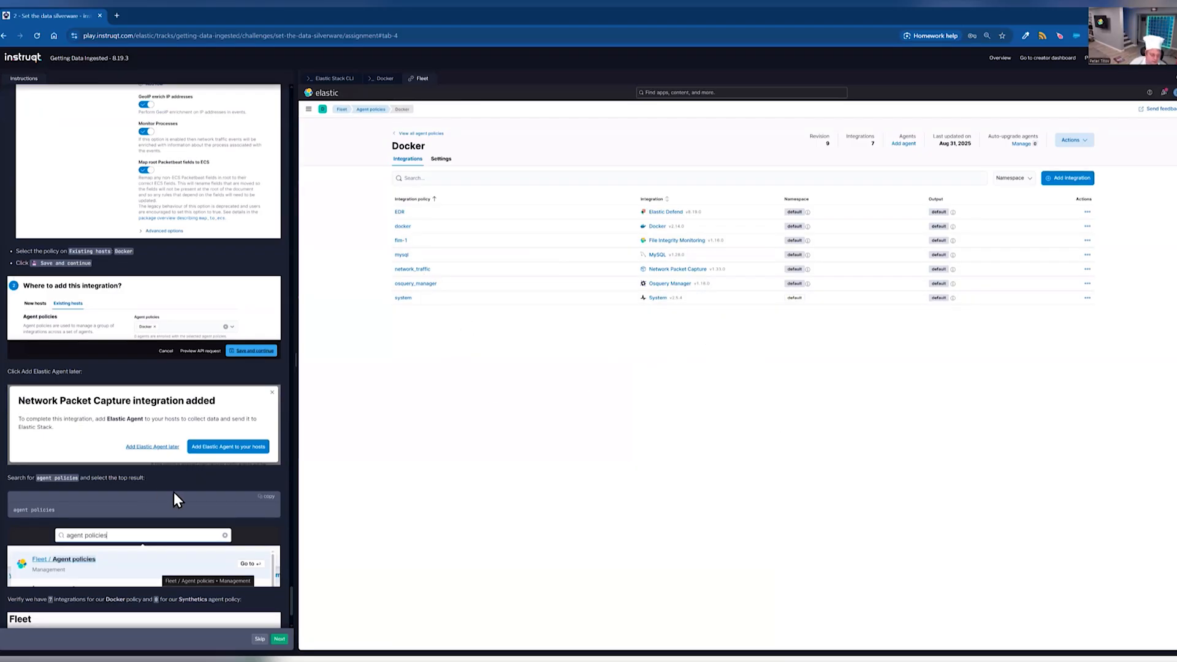
pyautogui.scroll(-2, 175, 494)
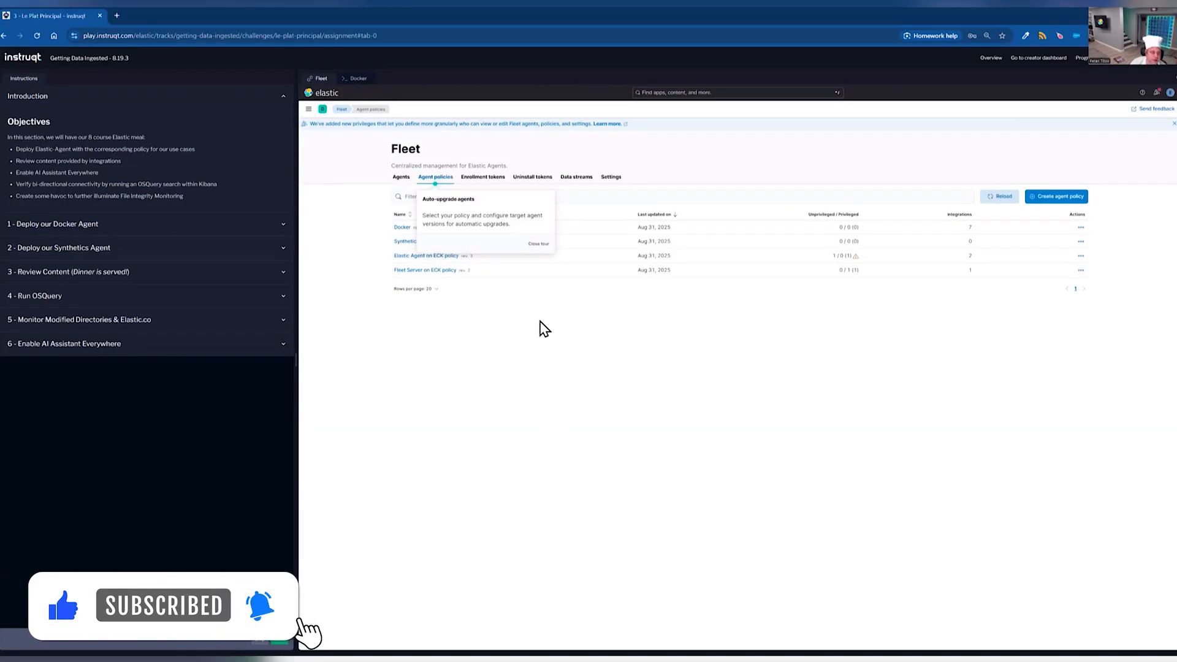
# Following the Deploy our Docker Agent instructions, start adding an agent to the Docker policy and copy the Linux Tar install command.
pyautogui.click(543, 248)
pyautogui.click(252, 230)
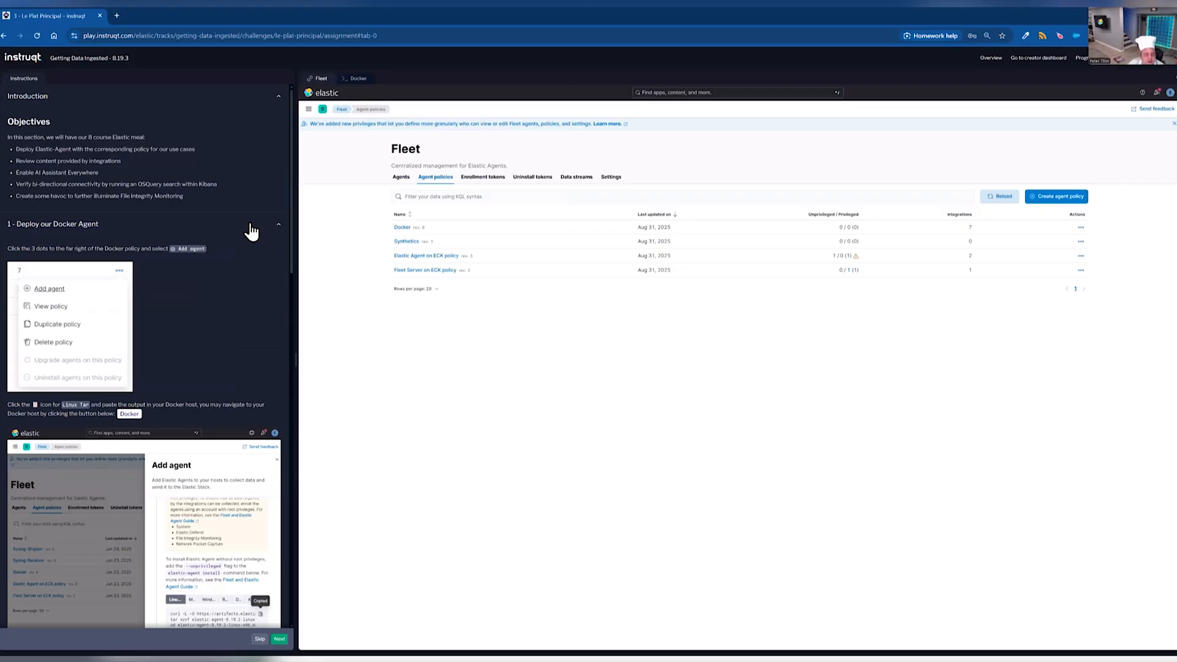
pyautogui.click(1082, 228)
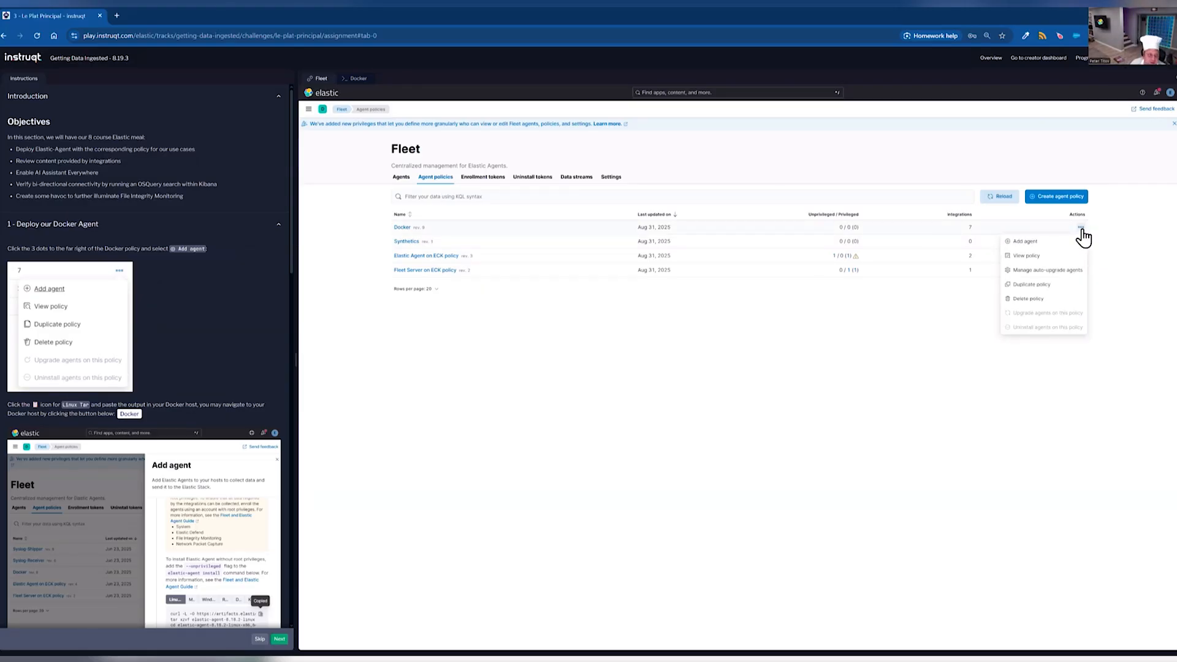
pyautogui.click(1076, 243)
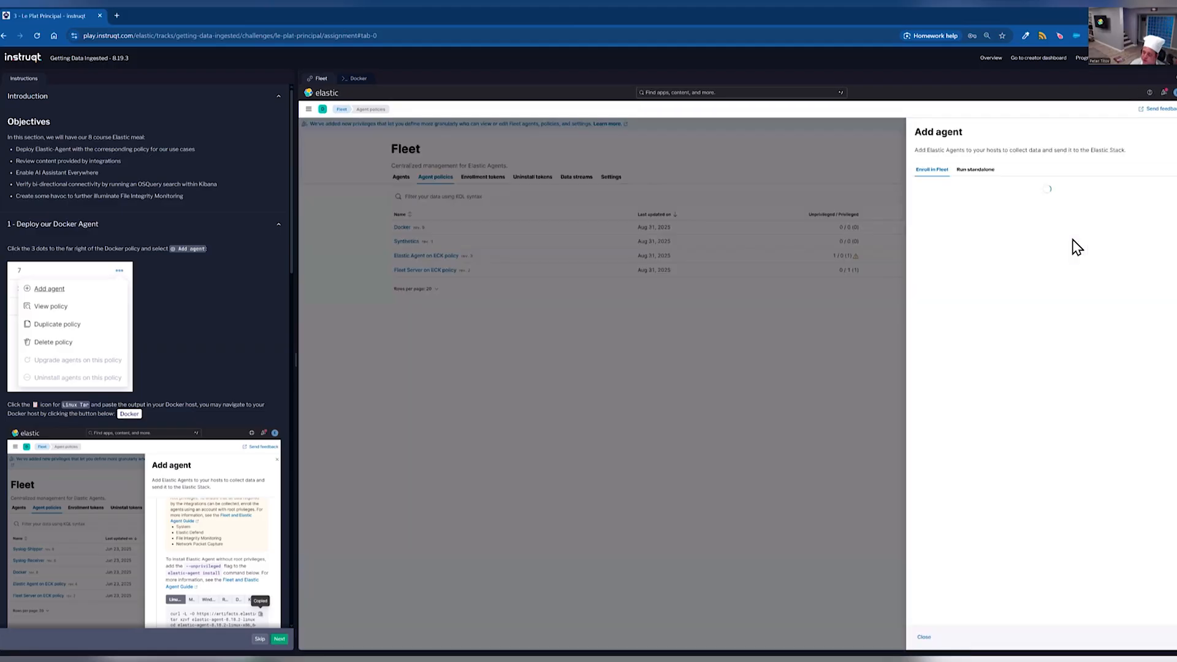
pyautogui.scroll(-1, 1113, 325)
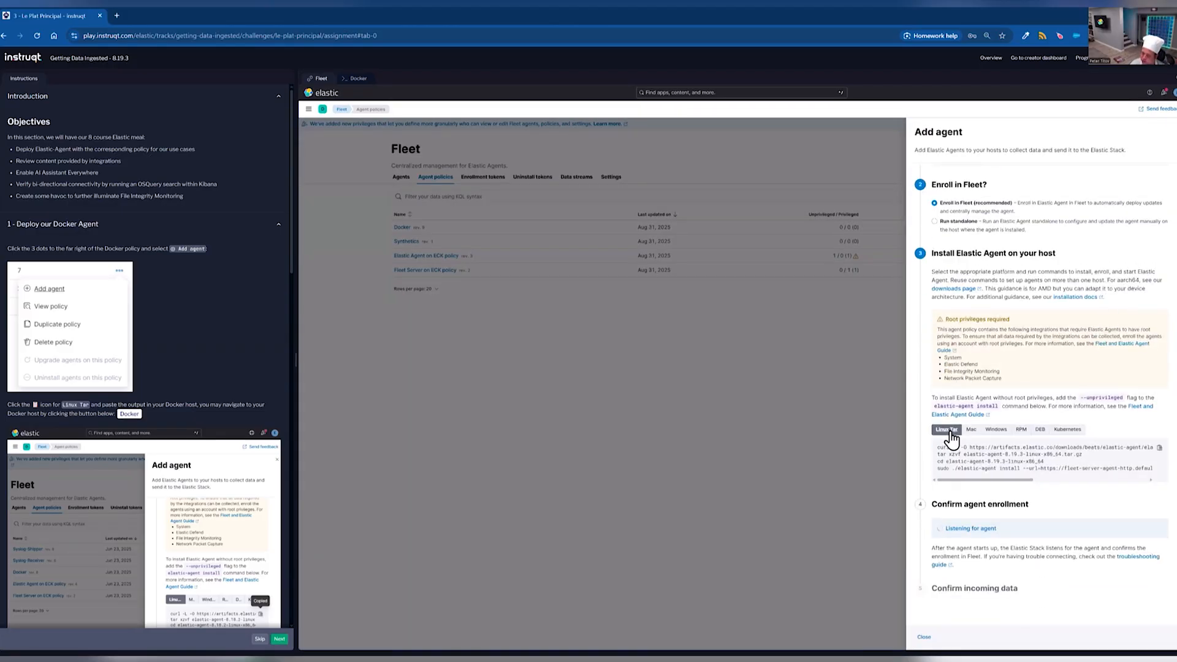
pyautogui.click(1160, 448)
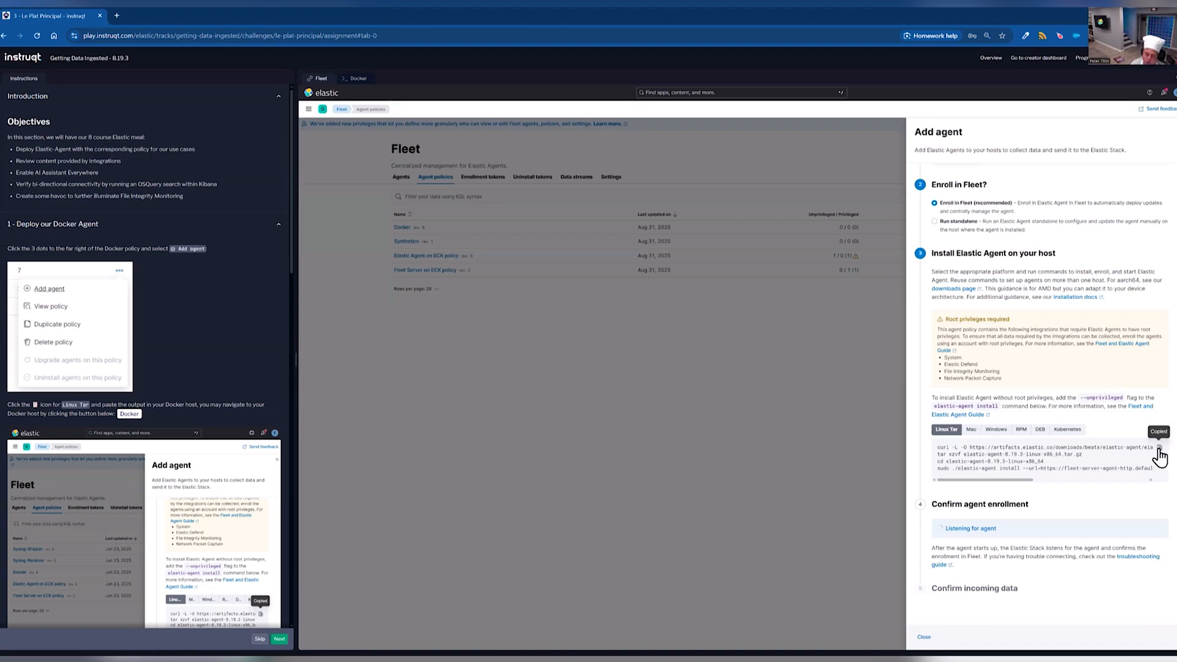
# Switch to the Docker host terminal and paste the copied Elastic Agent install command with its enrollment token.
pyautogui.click(129, 416)
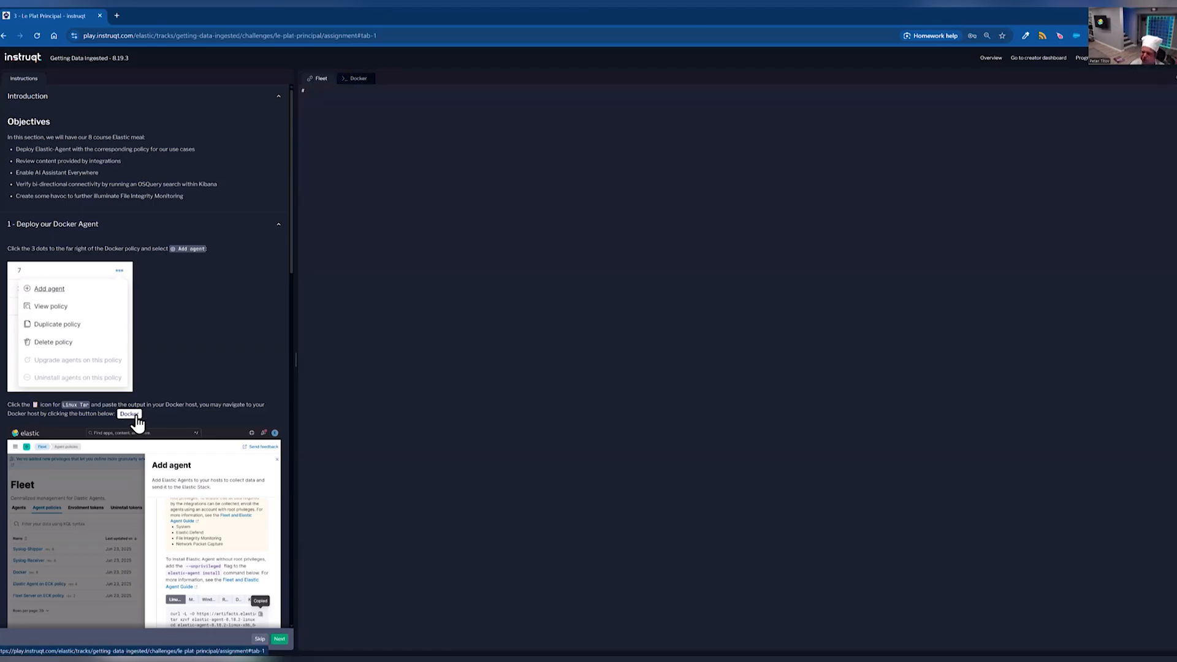
pyautogui.scroll(-2, 203, 409)
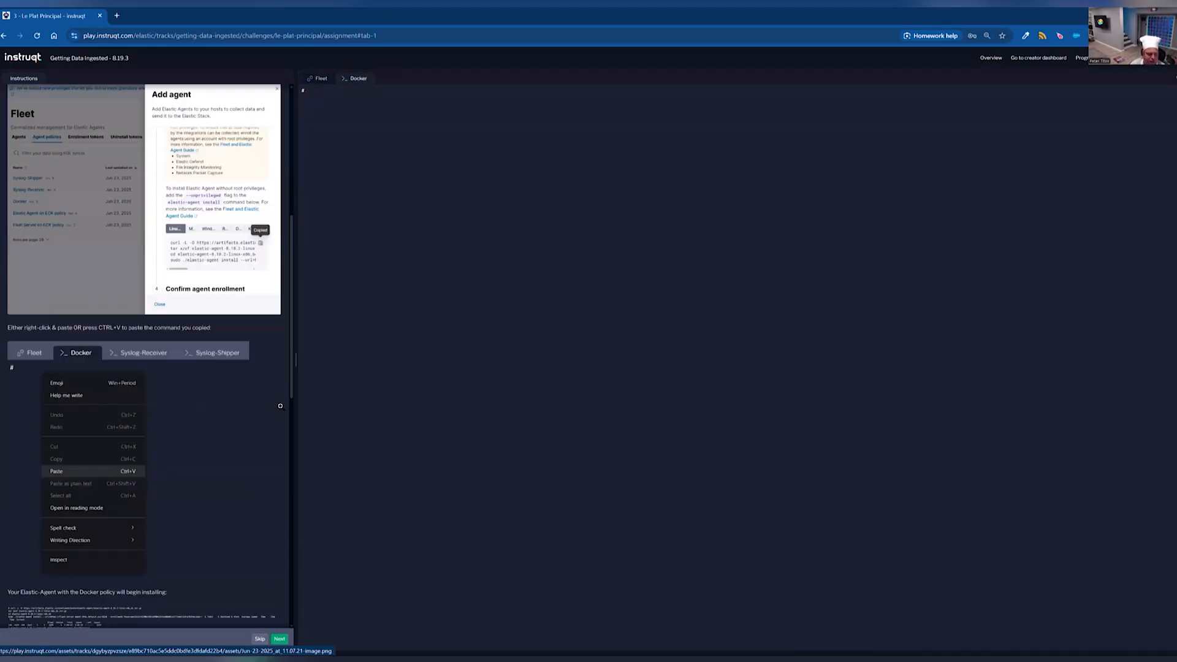
pyautogui.rightClick(439, 226)
pyautogui.click(506, 324)
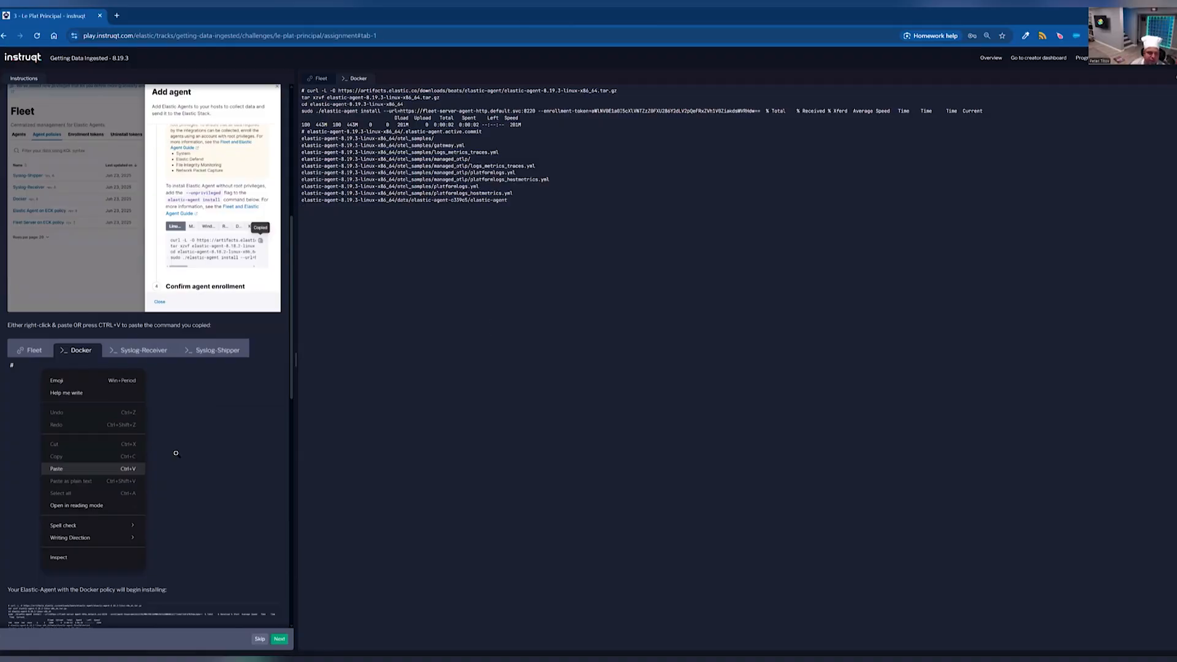
# Continue the Elastic Agent installation on the Docker host by answering y to the service install prompt.
pyautogui.scroll(-1, 180, 468)
pyautogui.scroll(-3, 180, 468)
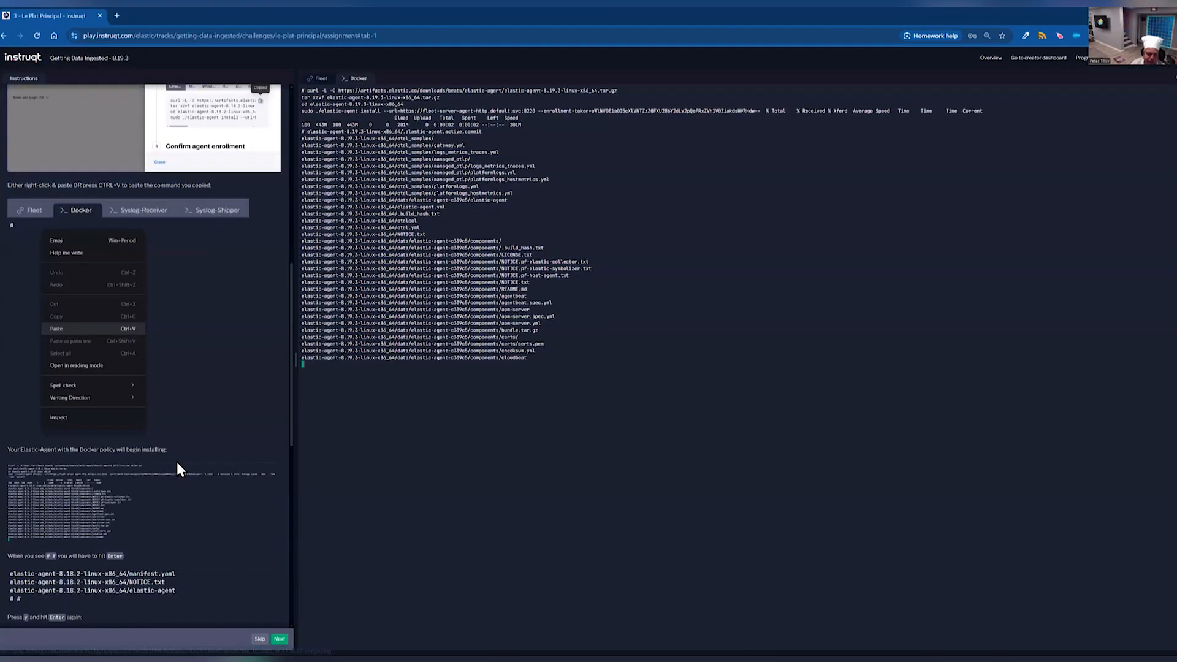
pyautogui.scroll(-3, 37, 518)
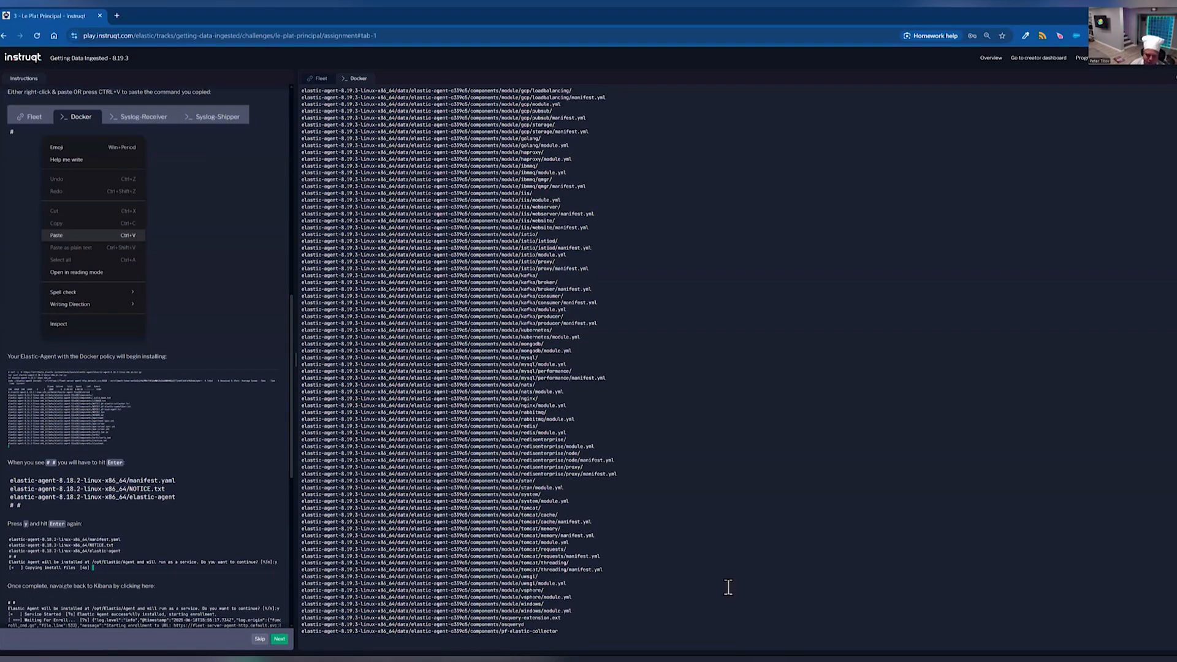
pyautogui.press('Return')
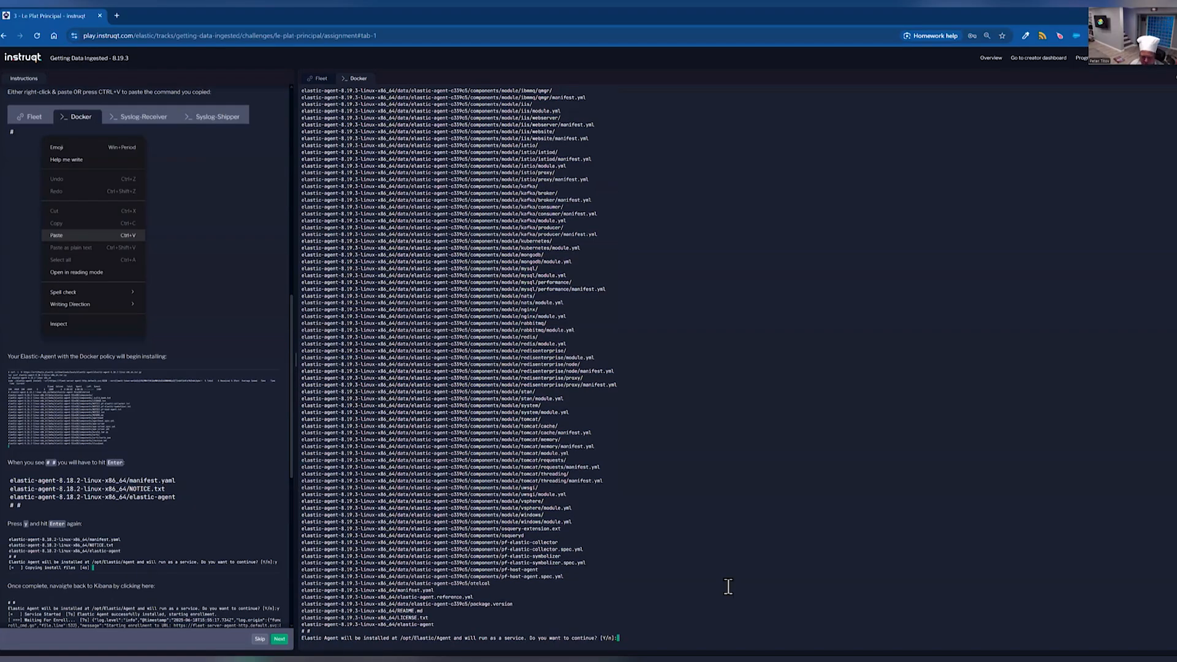
pyautogui.write('y')
pyautogui.press('Return')
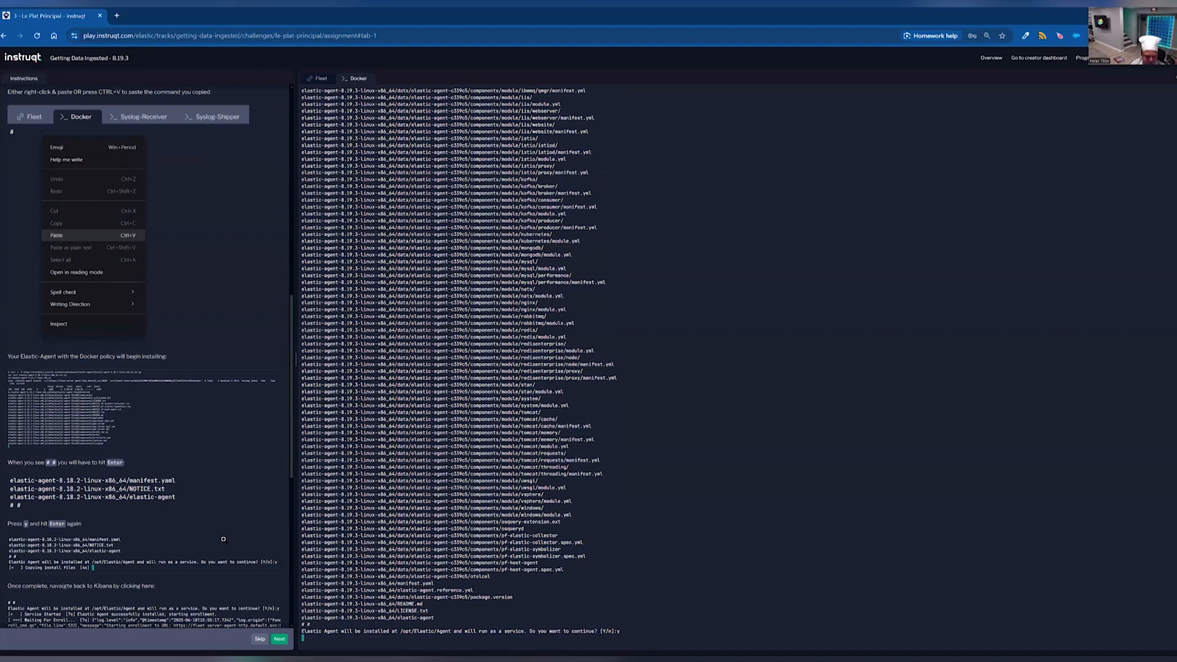
pyautogui.scroll(-3, 206, 518)
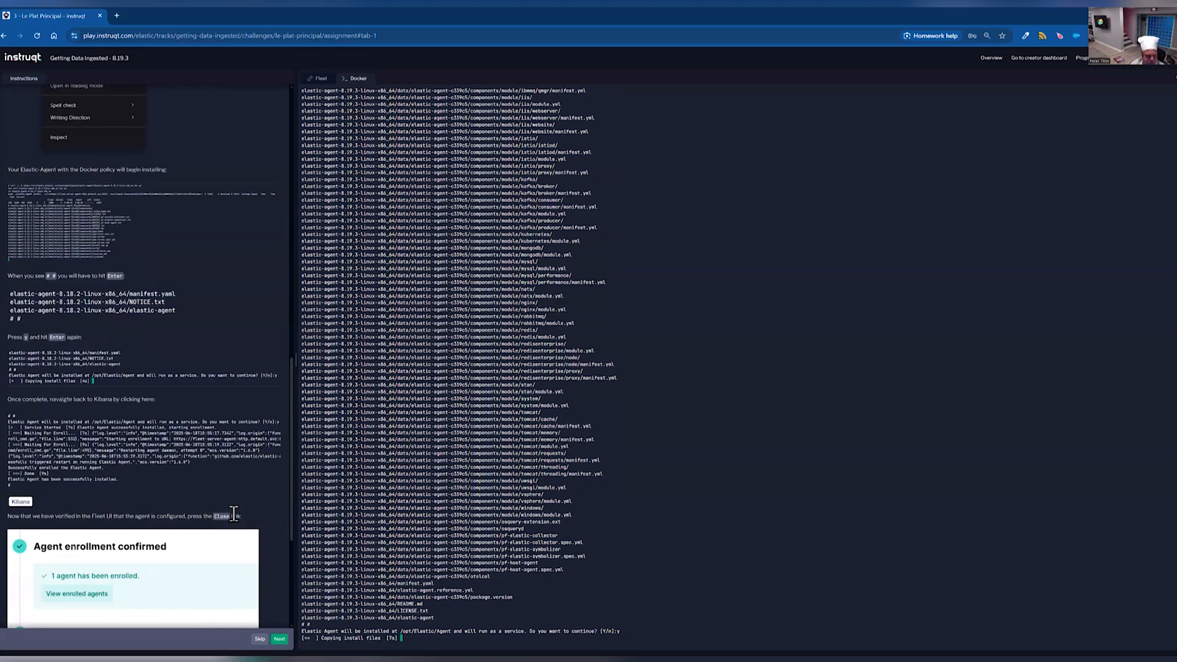
pyautogui.scroll(-2, 233, 514)
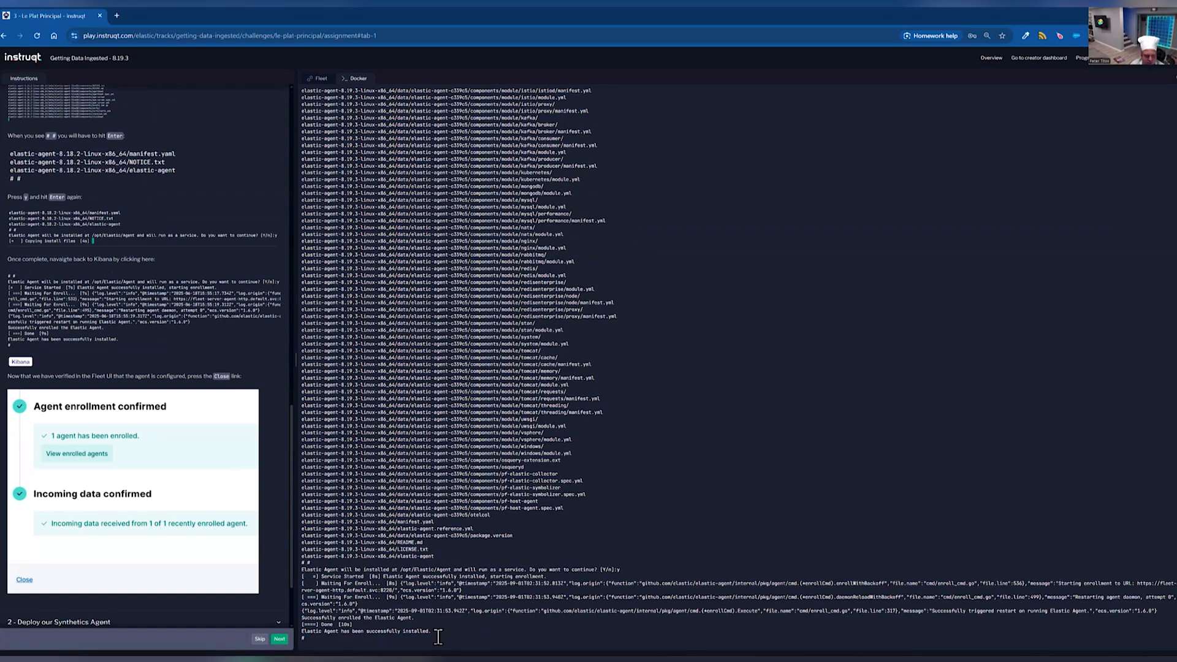
# Return to Kibana to check the Docker agent's enrollment and incoming data, and close the Add agent pane.
pyautogui.click(21, 362)
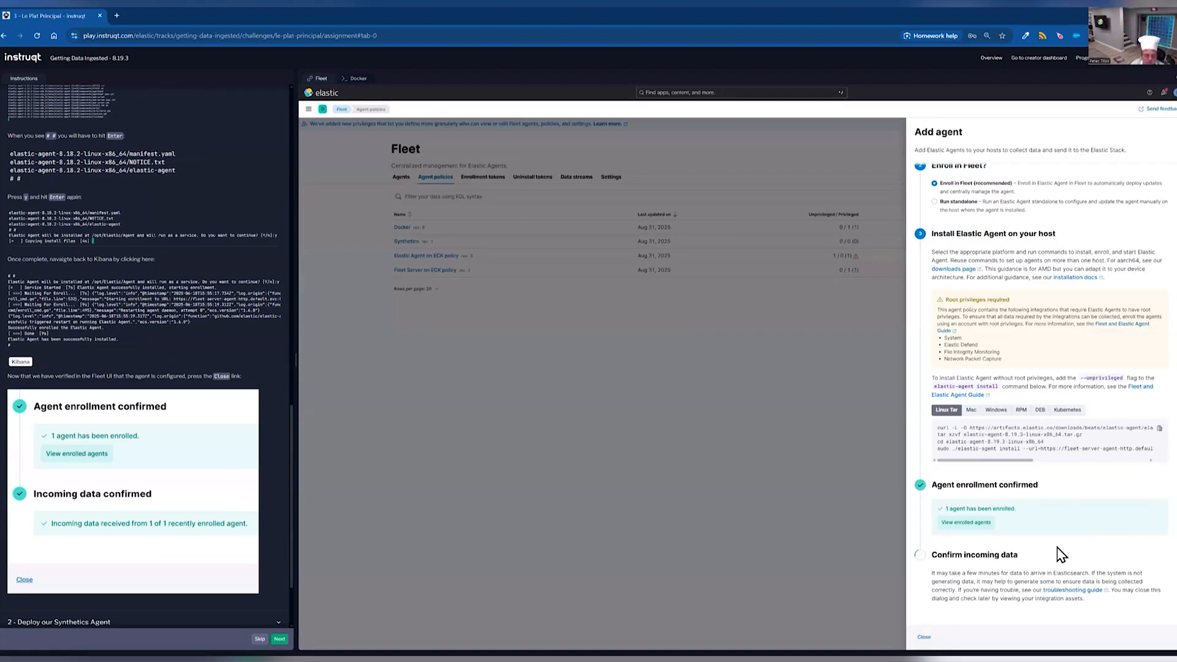
pyautogui.scroll(-2, 177, 534)
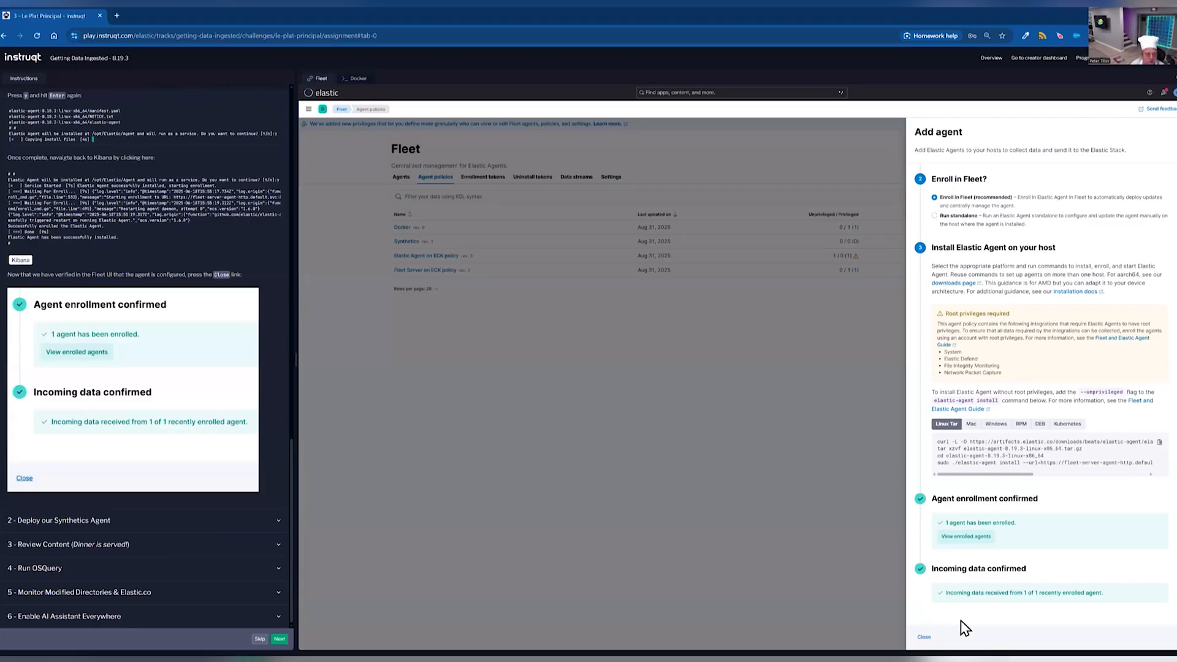
pyautogui.click(685, 596)
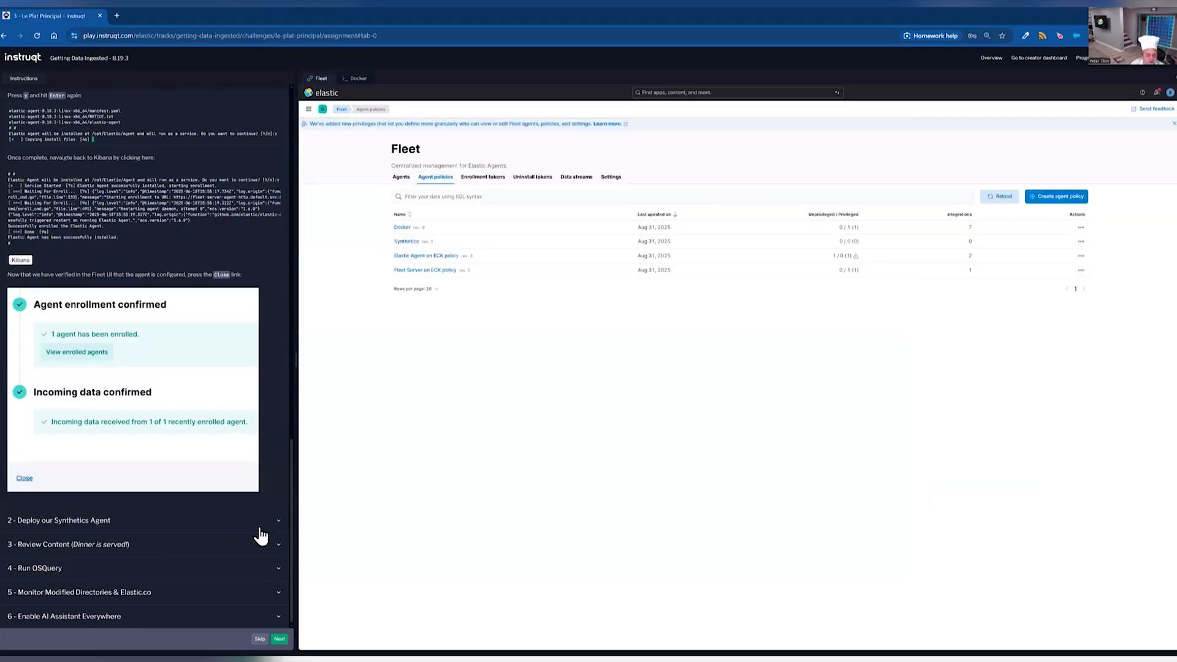
# Expand the Deploy our Synthetics Agent instructions and start adding an agent to the Synthetics policy.
pyautogui.click(258, 529)
pyautogui.scroll(-2, 258, 531)
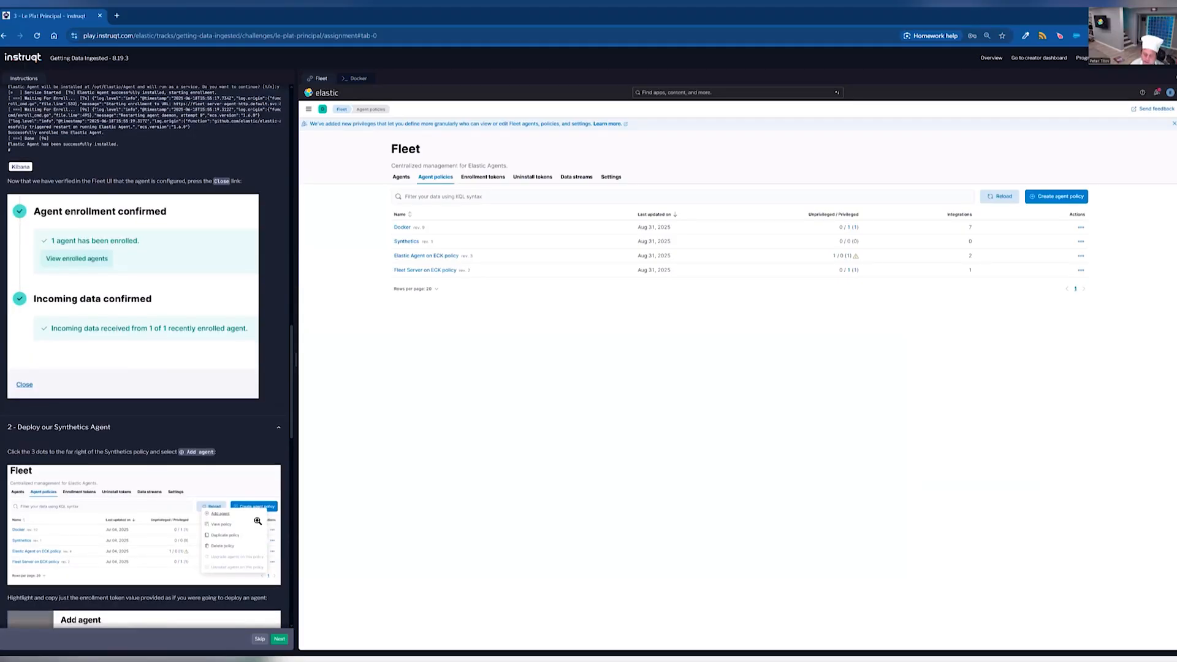
pyautogui.scroll(-3, 258, 521)
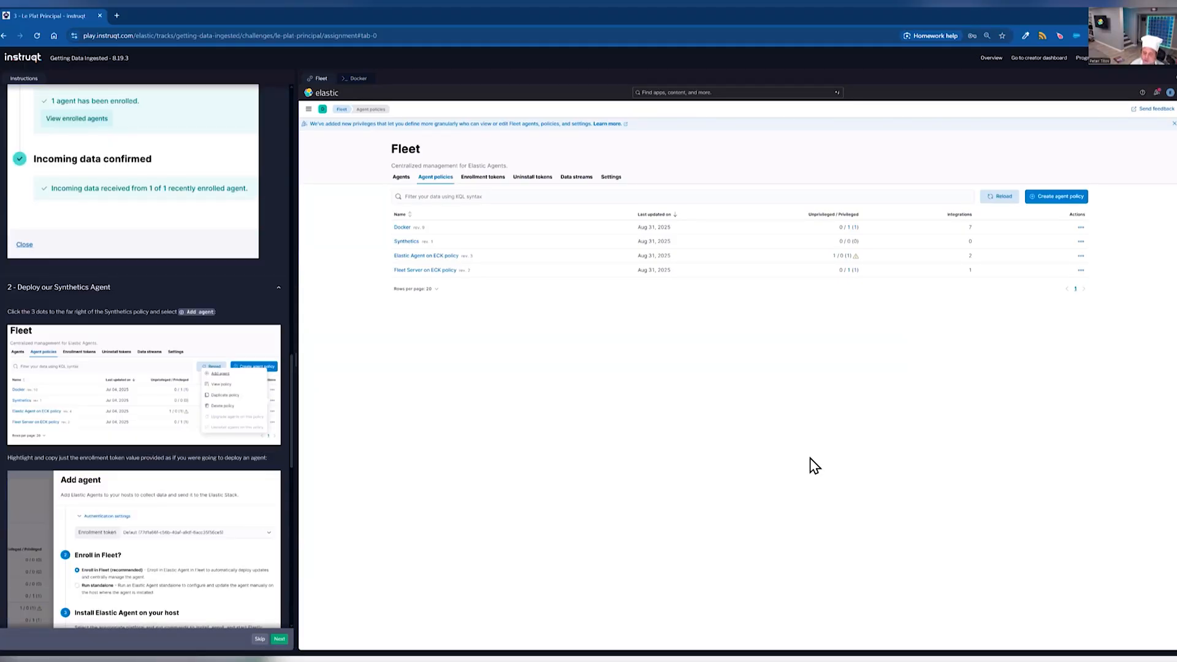
pyautogui.click(1082, 243)
pyautogui.click(1082, 255)
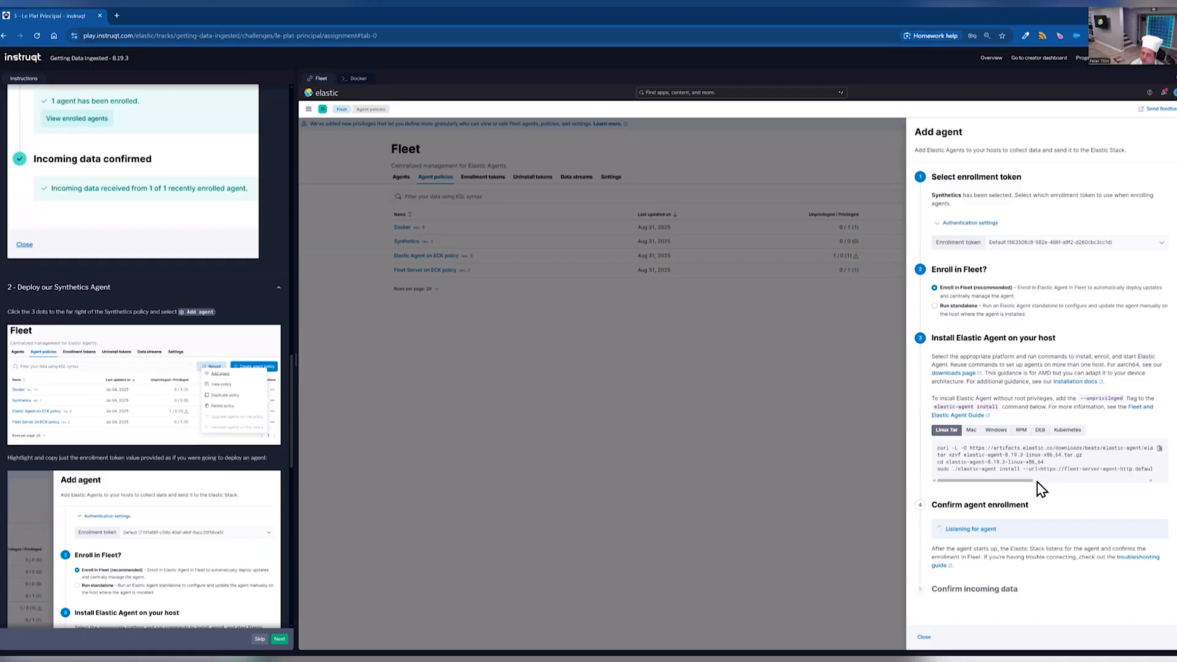
# Copy only the enrollment token value from the end of the Synthetics policy's Linux Tar install command.
pyautogui.moveTo(1036, 480); pyautogui.dragTo(1148, 481)
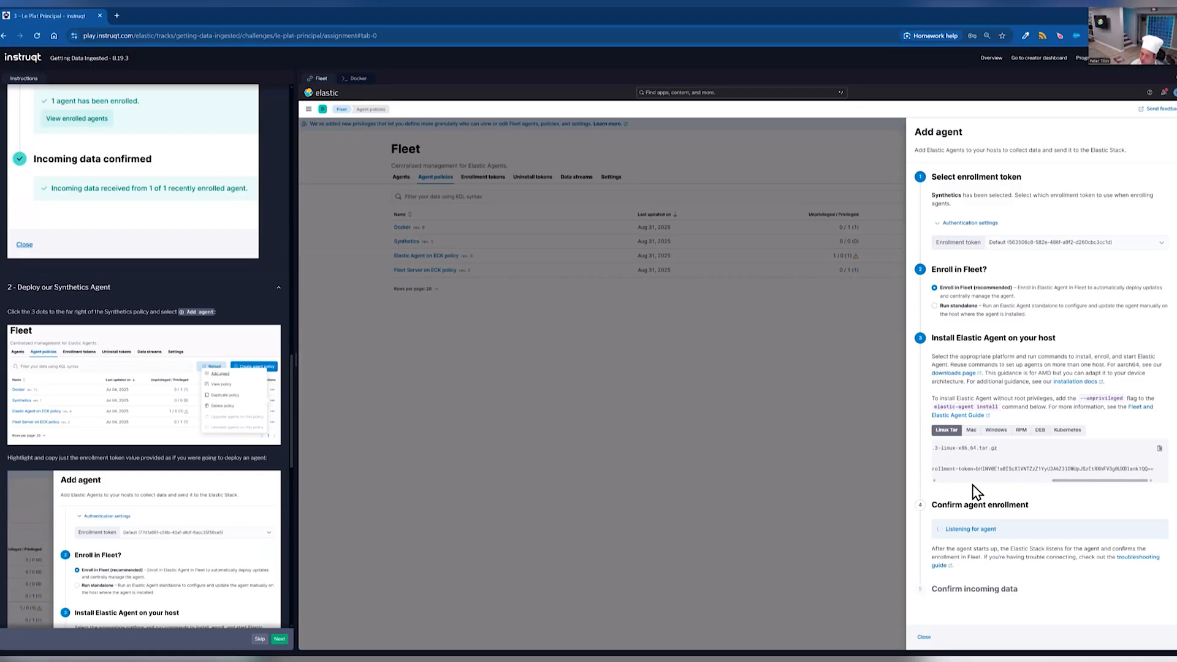
pyautogui.scroll(-3, 166, 504)
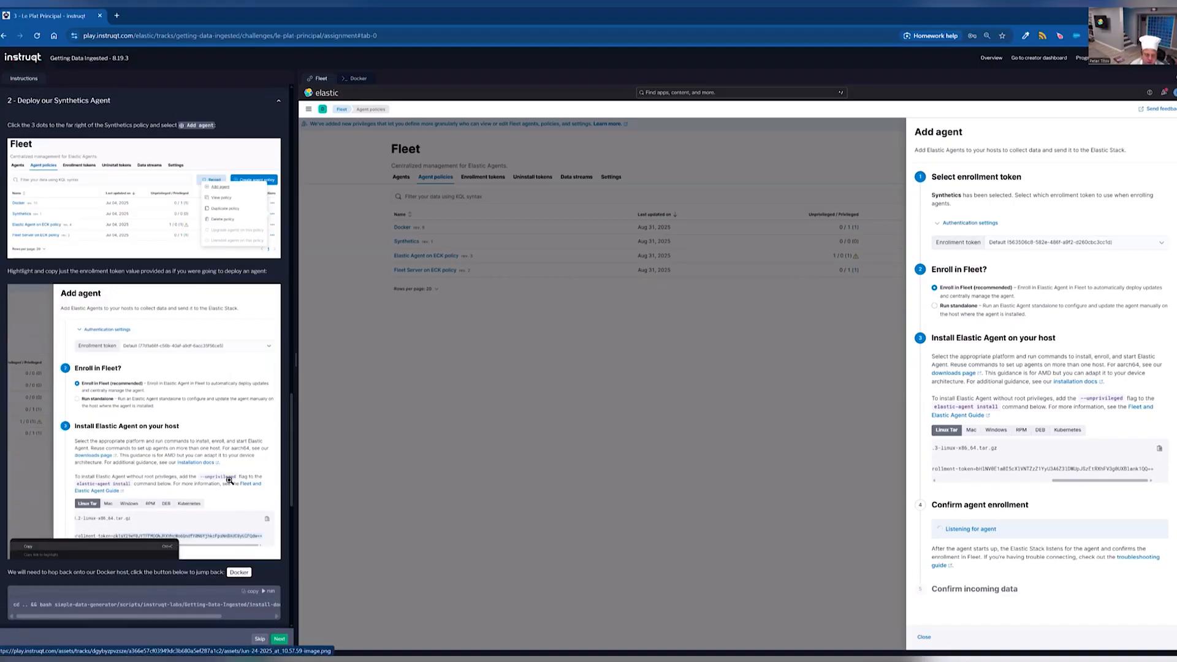
pyautogui.scroll(-1, 230, 481)
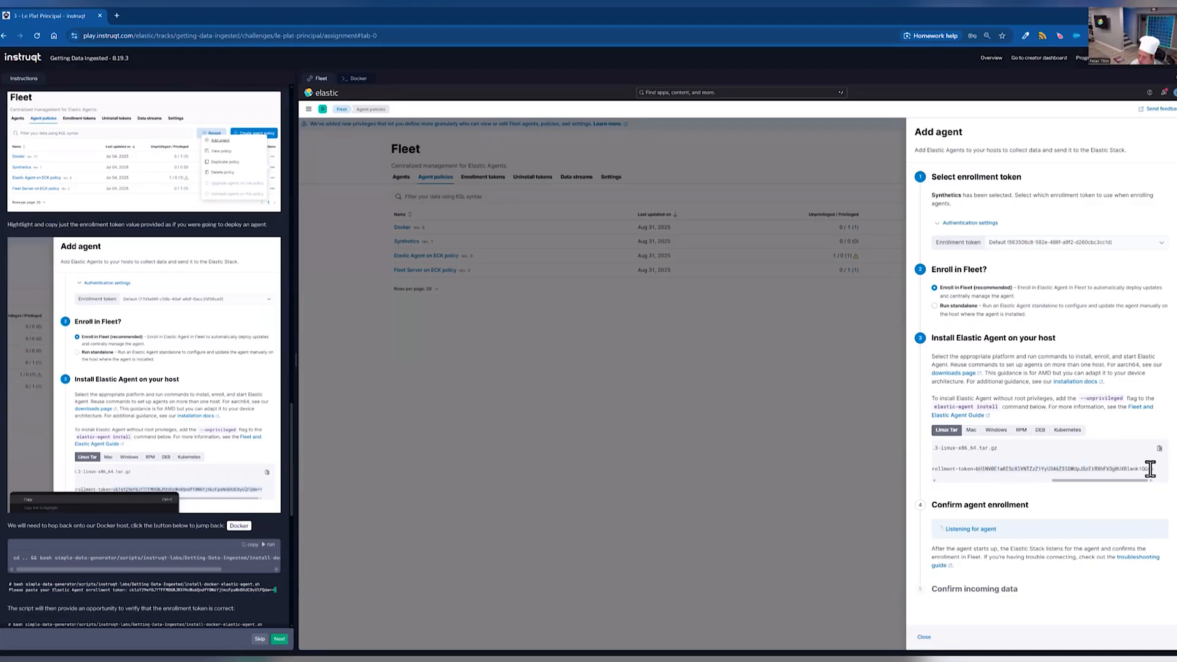
pyautogui.rightClick(1048, 469)
pyautogui.click(1031, 476)
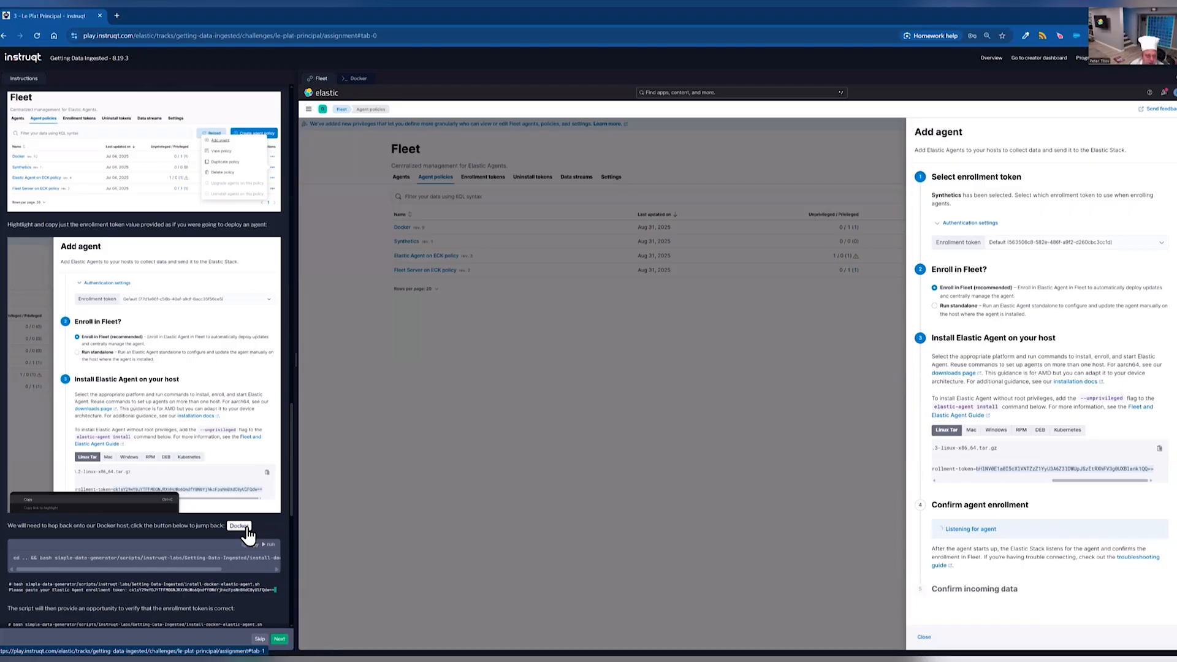
# Run the lab's install-docker-elastic-agent.sh script on the Docker host and submit the copied Elastic Agent enrollment token.
pyautogui.click(239, 526)
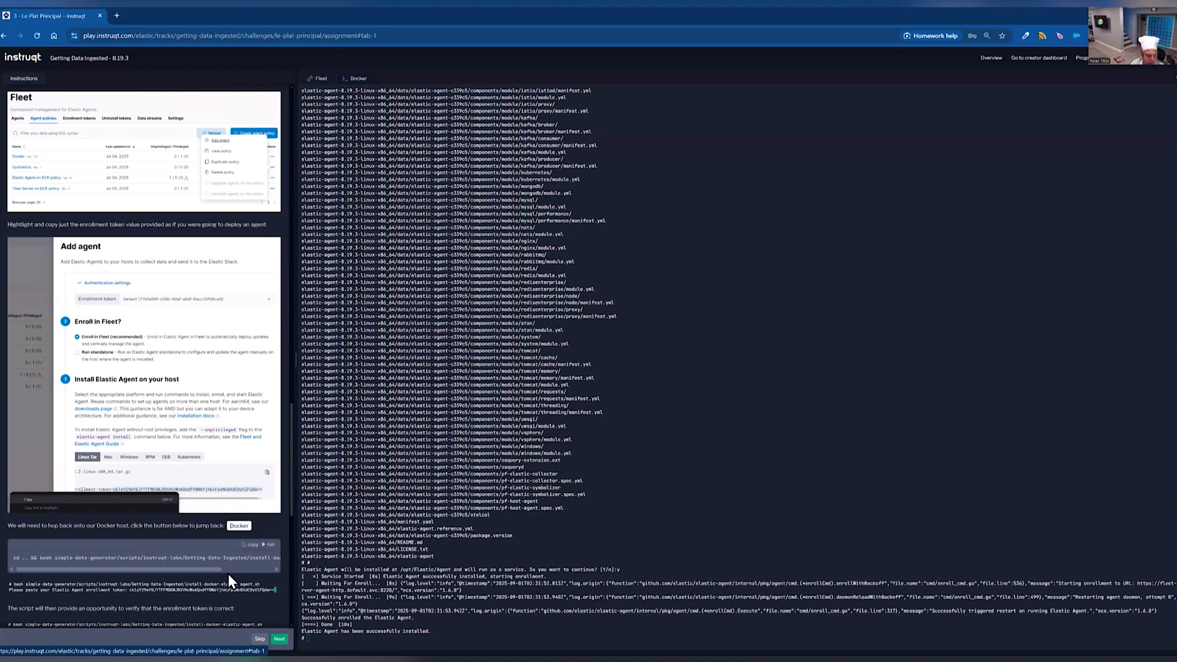
pyautogui.click(272, 547)
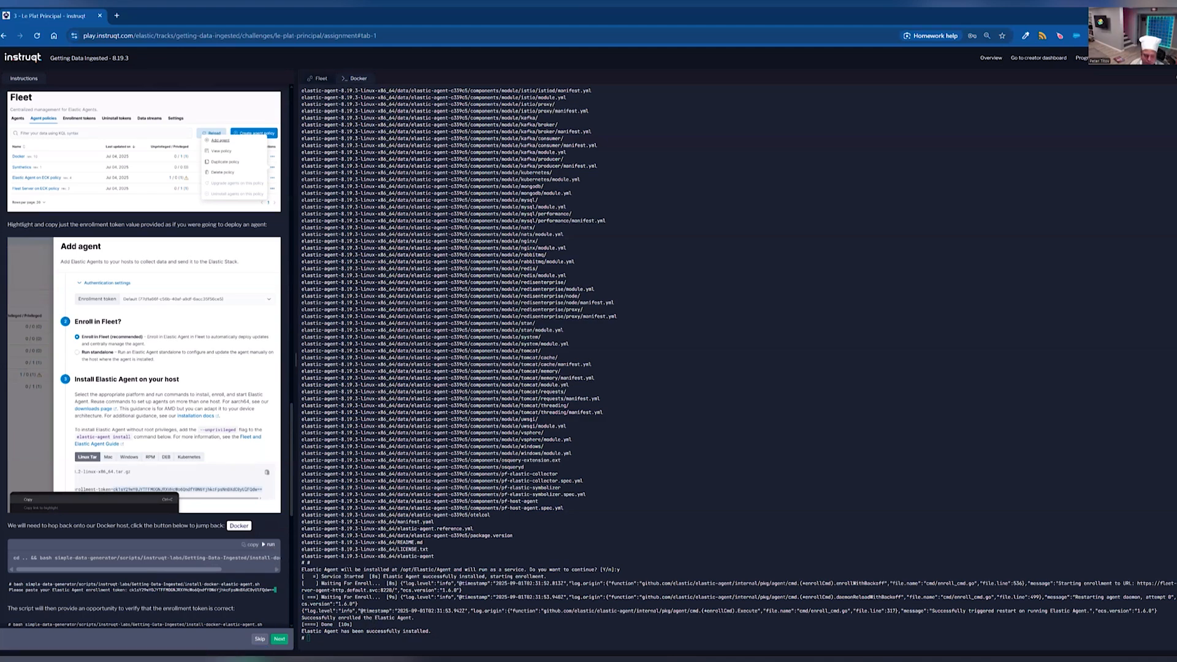
pyautogui.rightClick(485, 607)
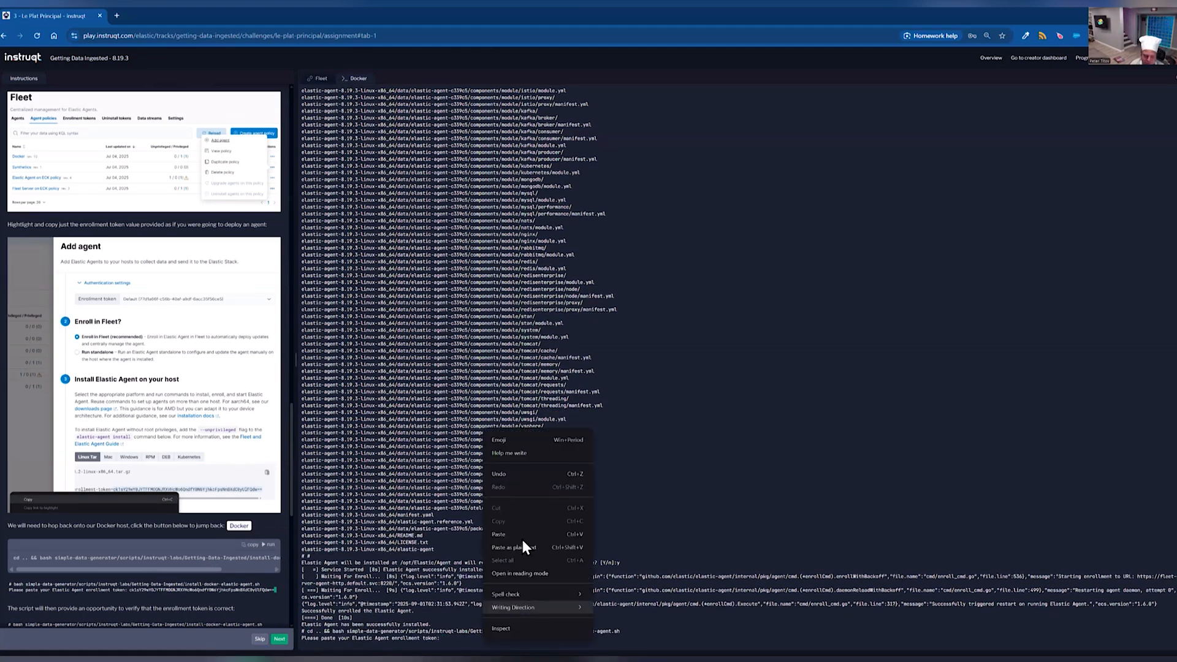
pyautogui.hotkey('ctrl', 'v')
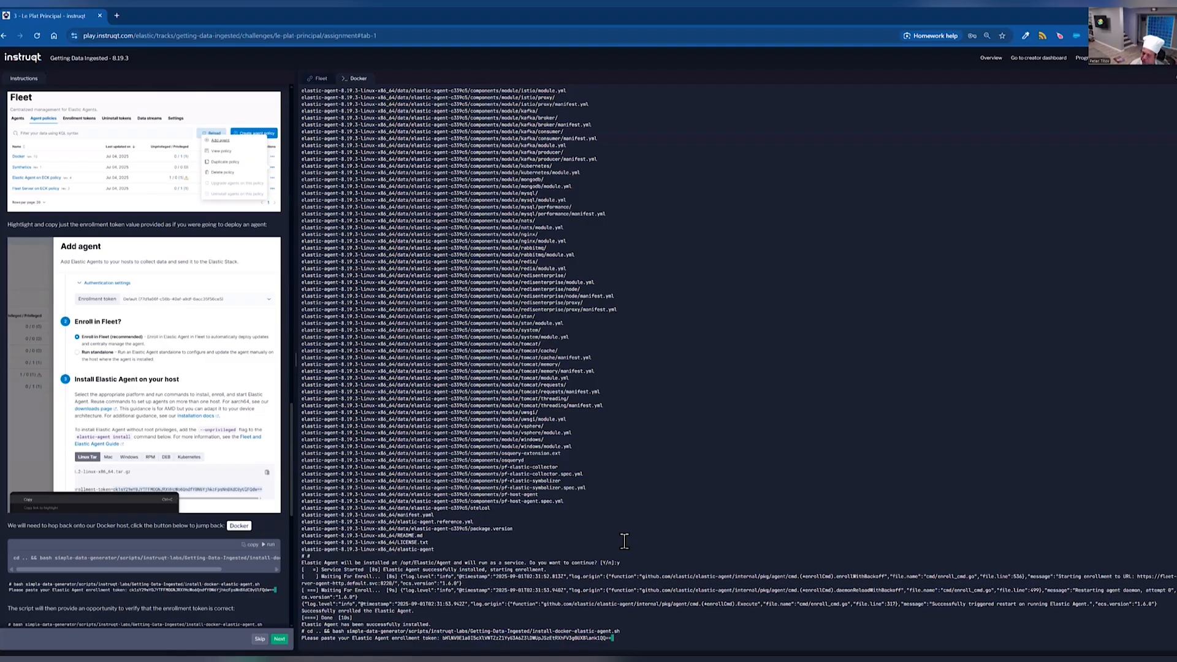
pyautogui.press('Return')
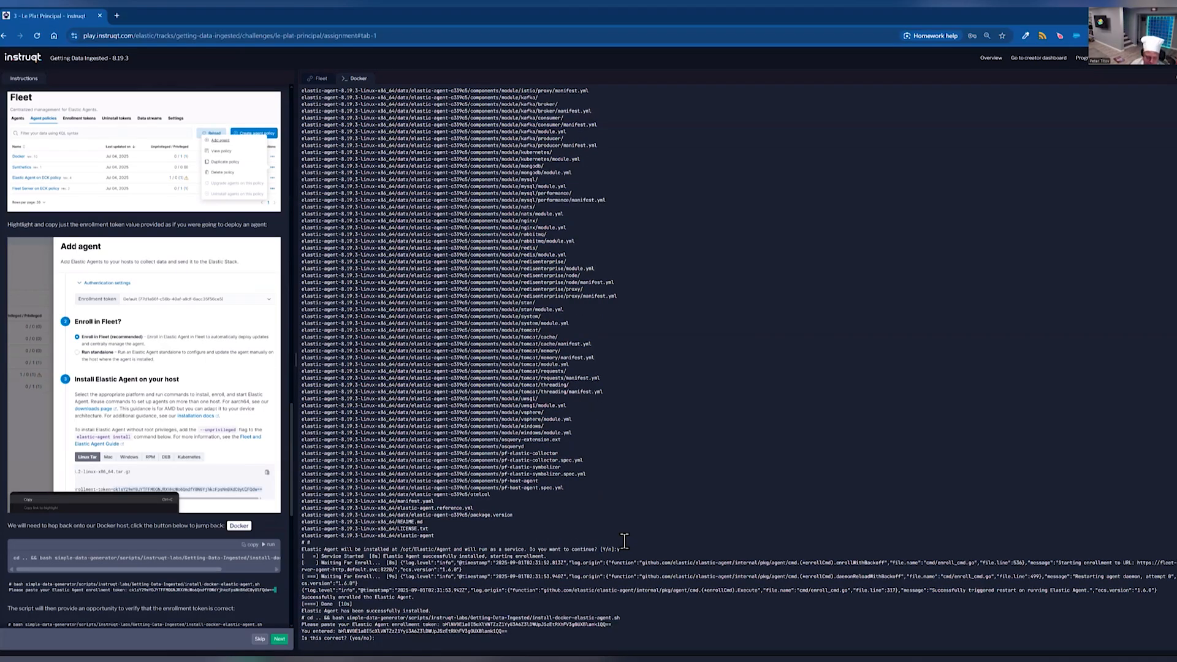
# Confirm the pasted enrollment token with yes and let the script deploy the Elastic Agent Synthetics container on the Docker host.
pyautogui.write('yes')
pyautogui.press('Return')
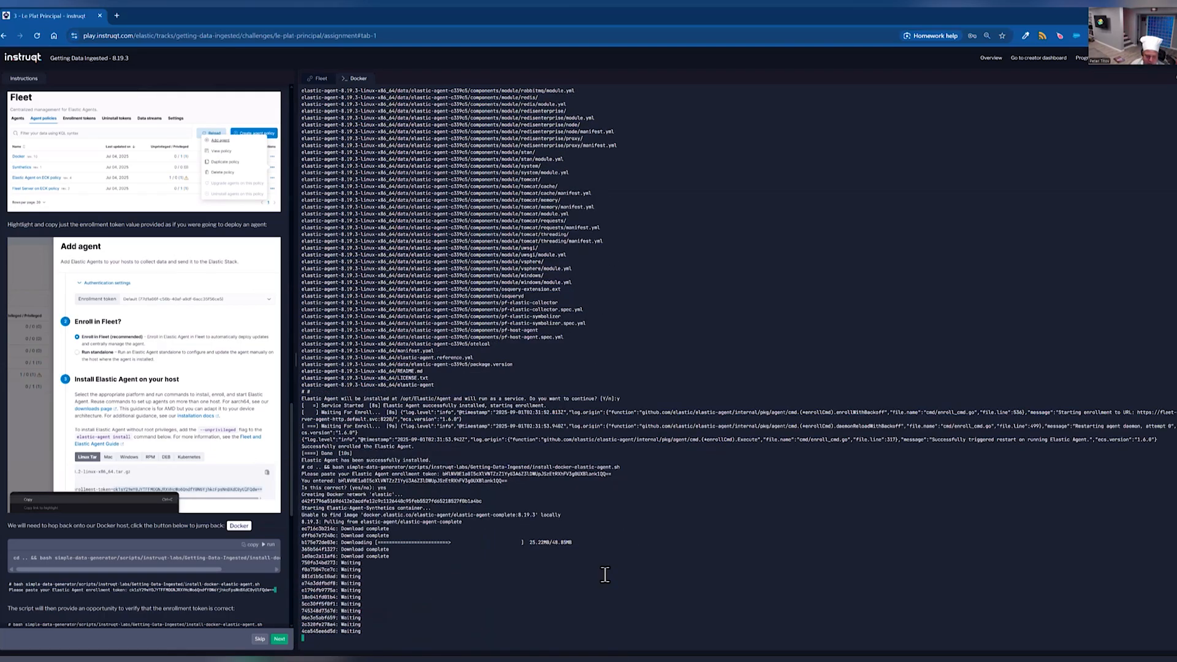
pyautogui.scroll(-2, 182, 564)
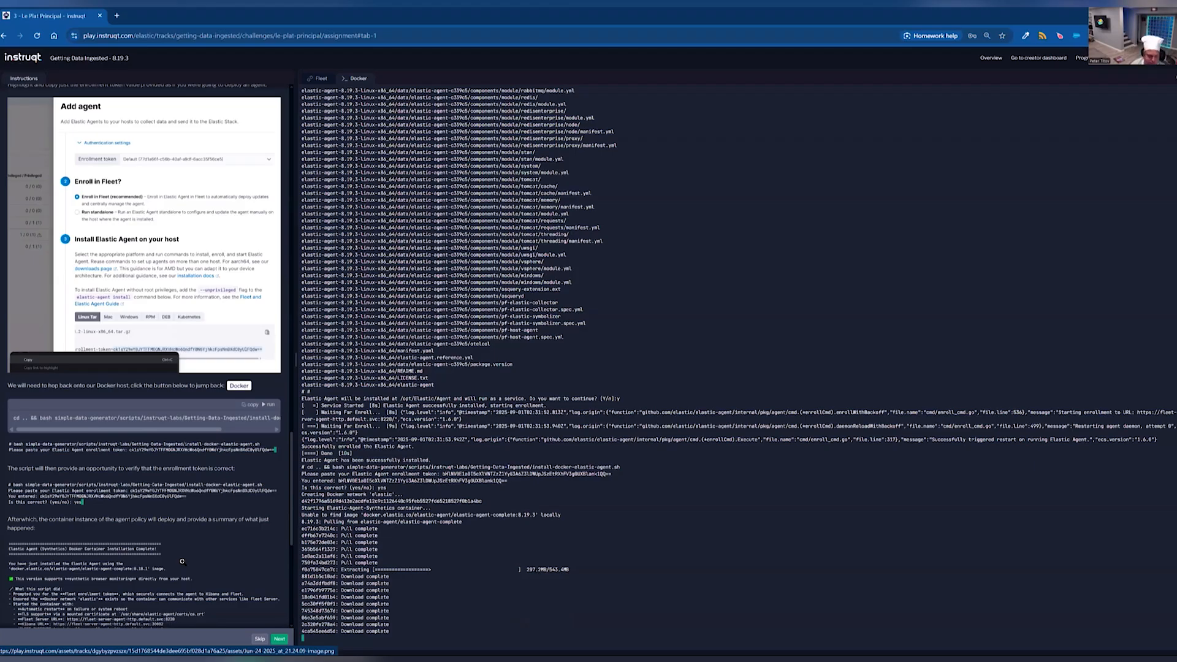
pyautogui.scroll(-3, 184, 552)
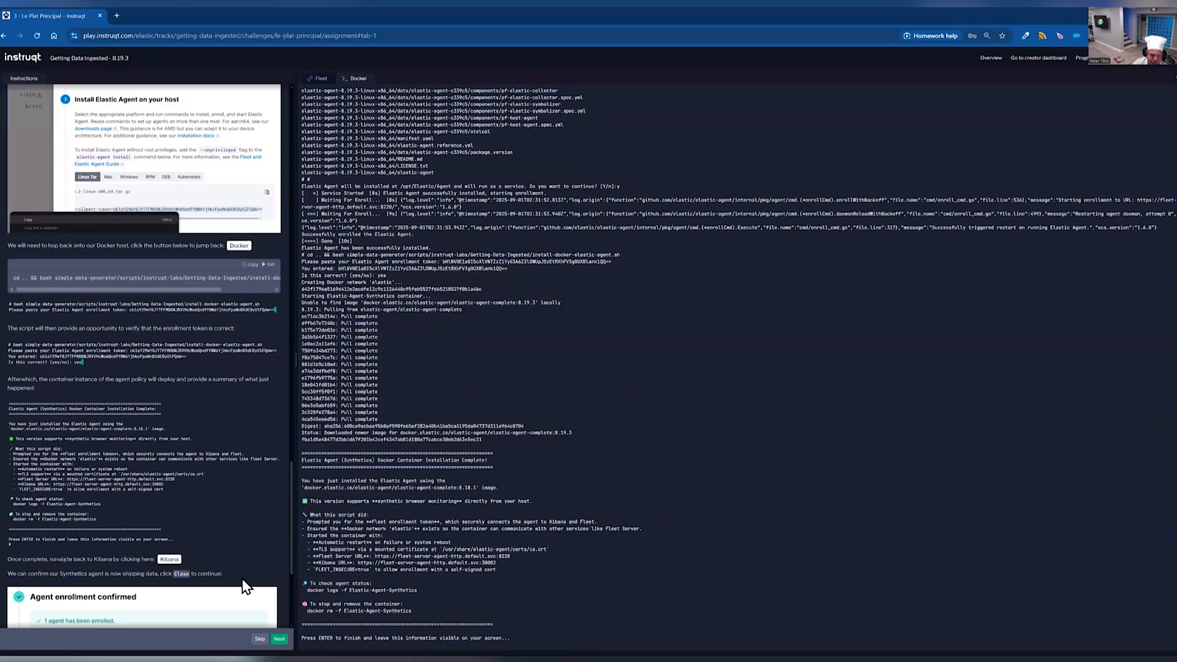
# Return to Kibana to check the Synthetics agent's enrollment and incoming data, and close the Add agent pane.
pyautogui.scroll(-3, 166, 427)
pyautogui.click(169, 421)
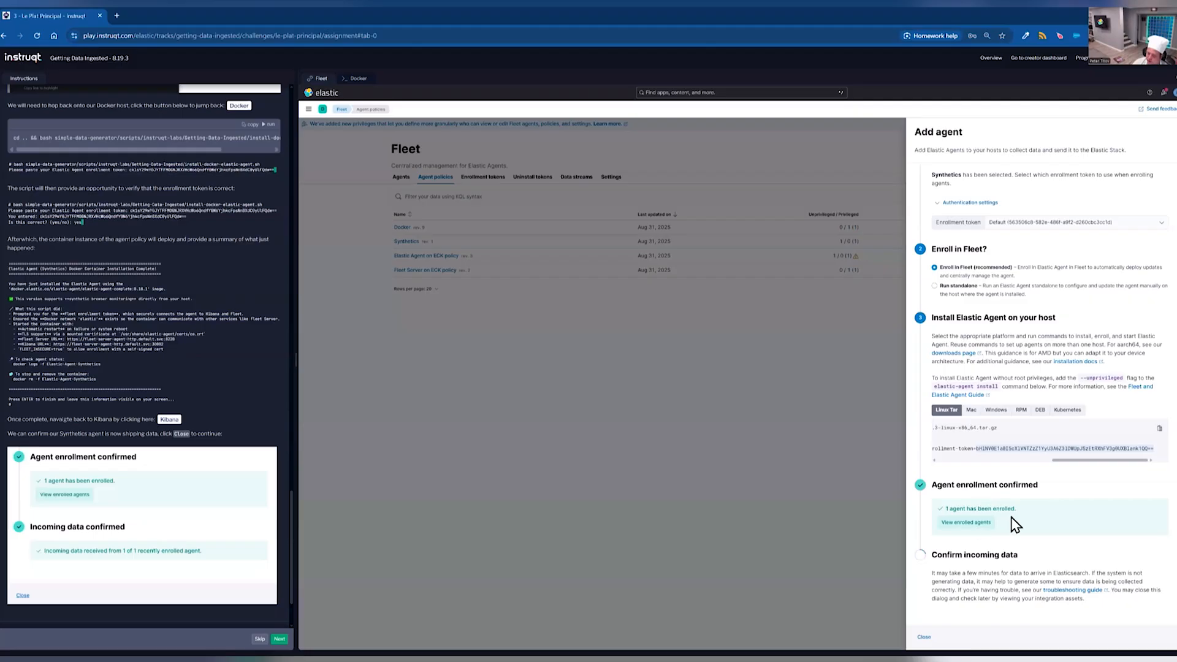
pyautogui.scroll(-2, 236, 531)
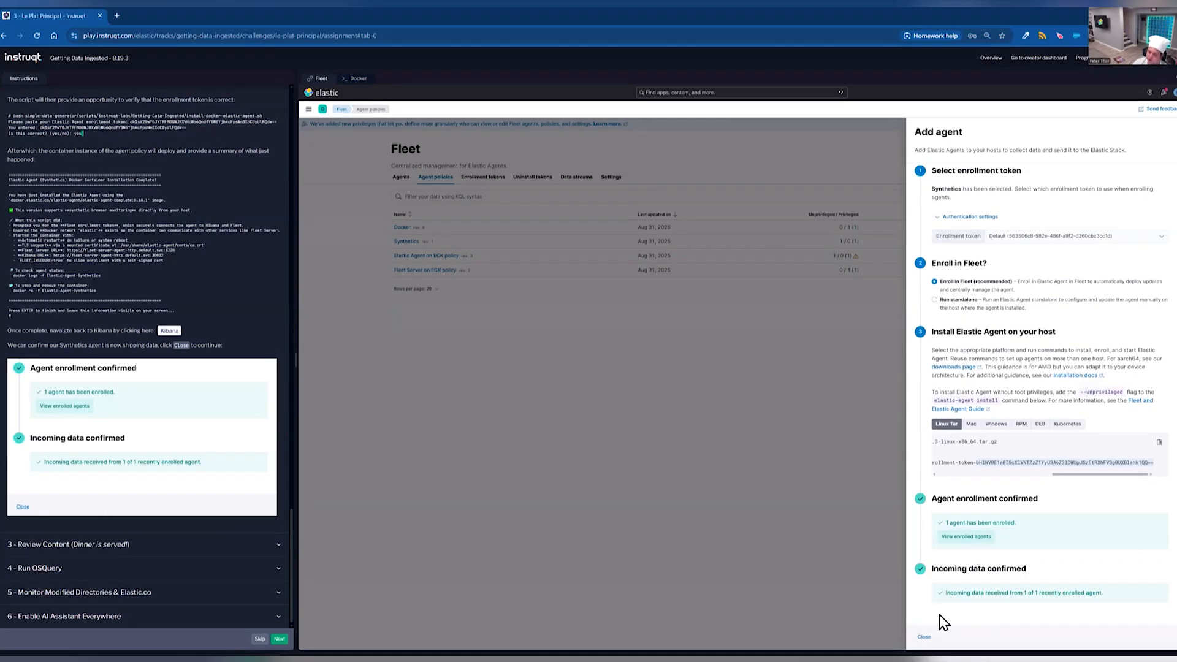
pyautogui.click(924, 637)
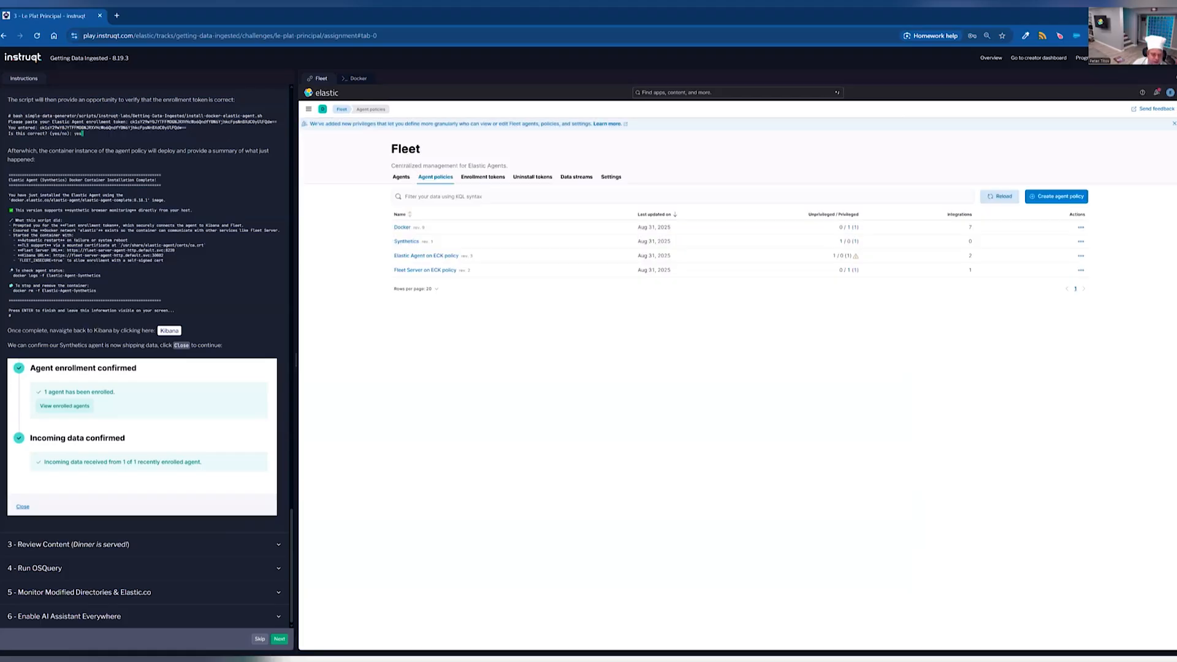
# Expand the Review Content instructions and go to the Dashboards page by searching Kibana for Dashboards.
pyautogui.click(268, 556)
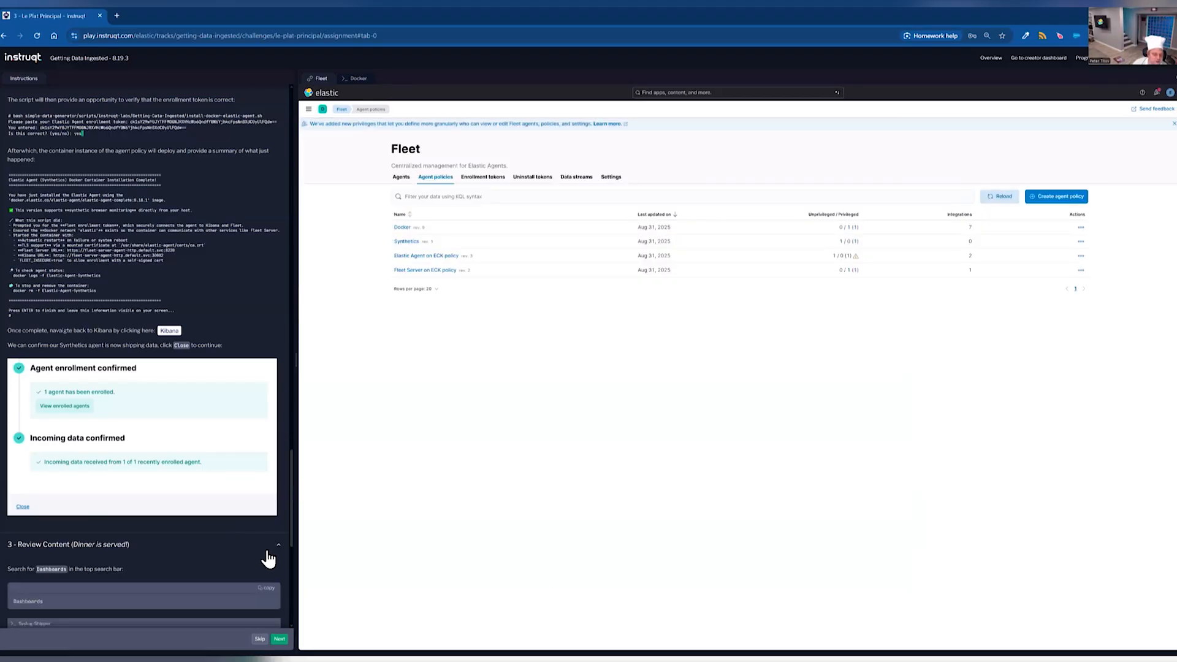
pyautogui.scroll(-2, 268, 555)
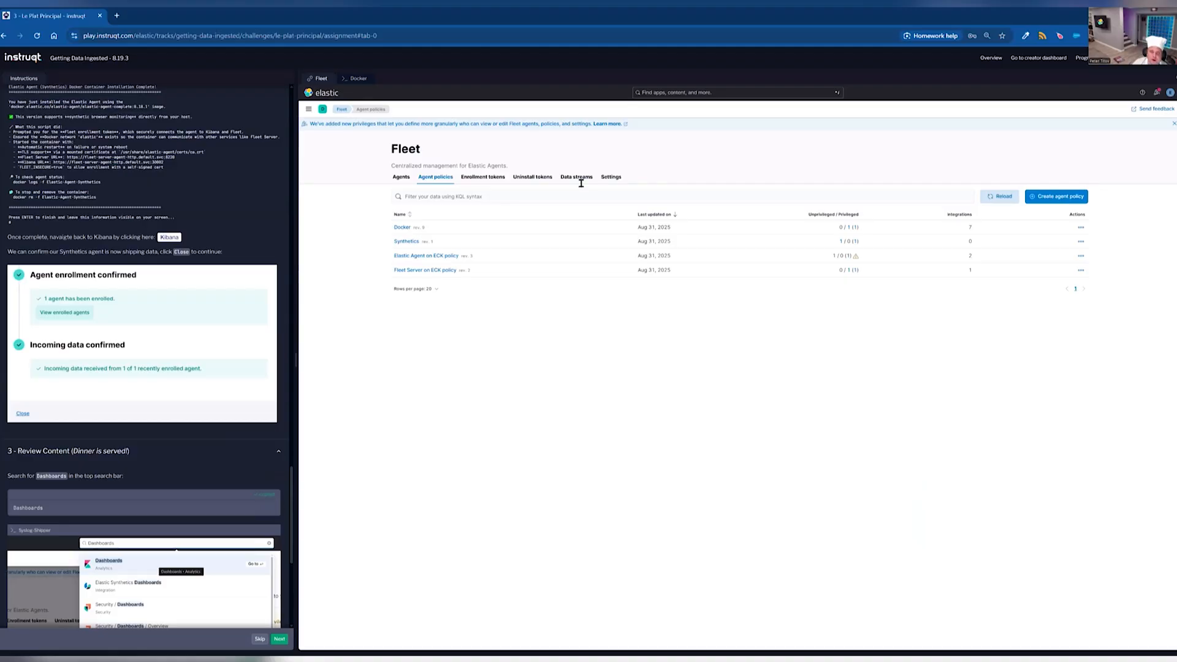
pyautogui.click(686, 92)
pyautogui.write('Dashboards')
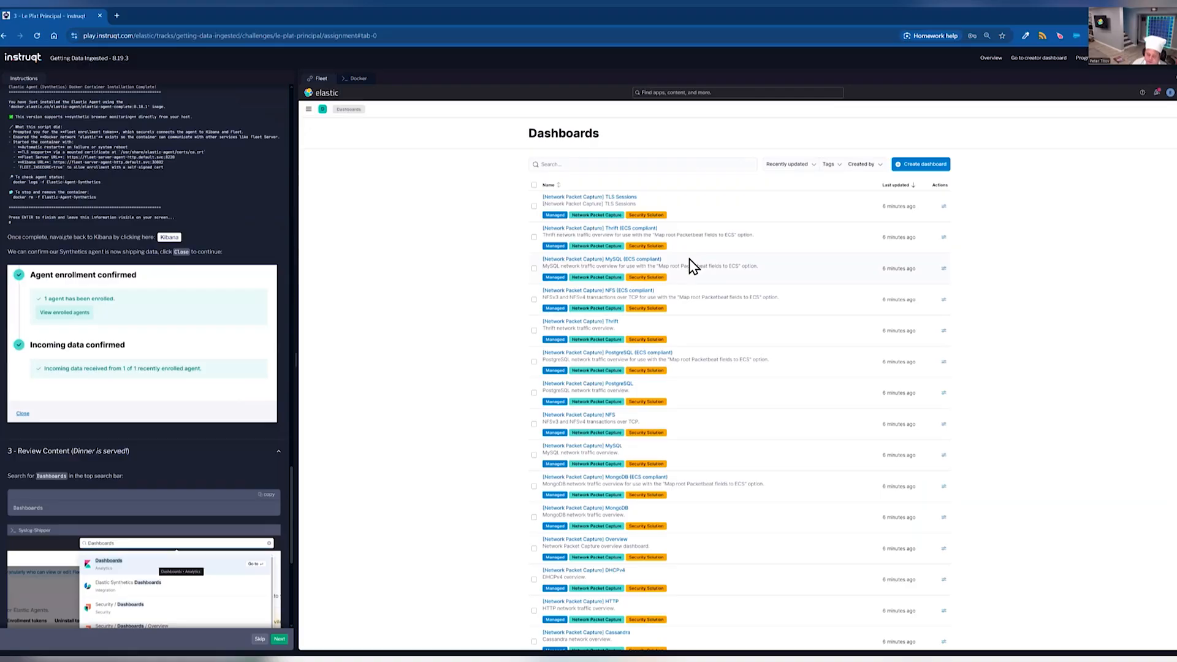
# Open the [Metrics MySQL] Database Overview dashboard from the second page of the list and review its charts.
pyautogui.scroll(-3, 711, 386)
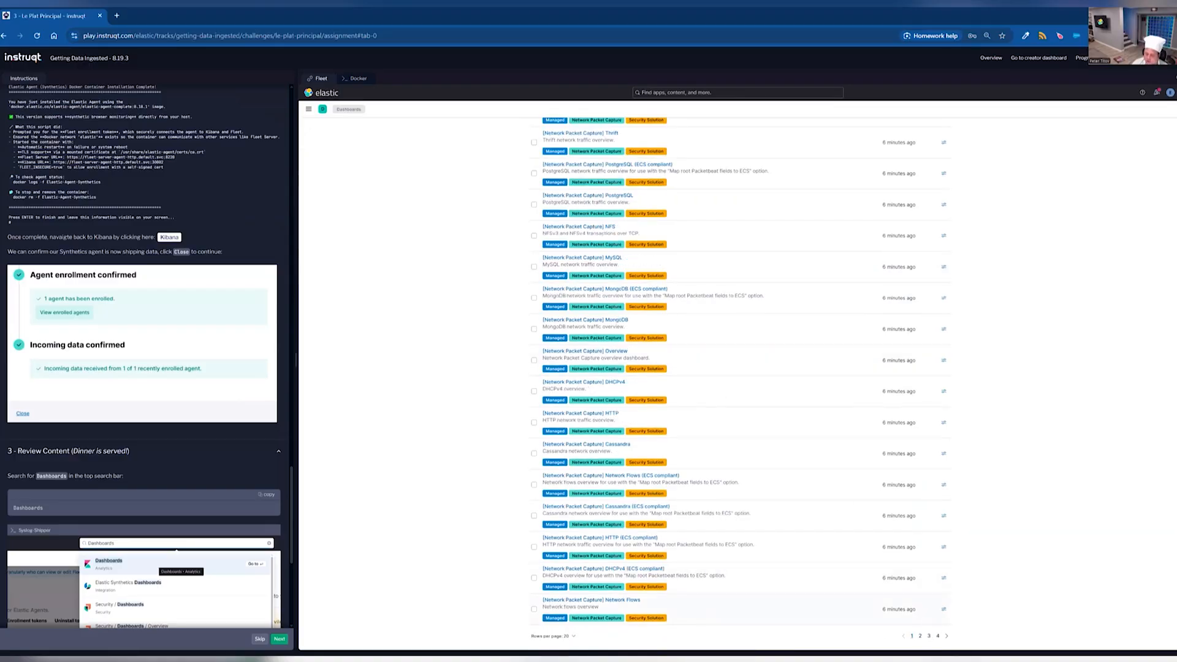
pyautogui.click(921, 637)
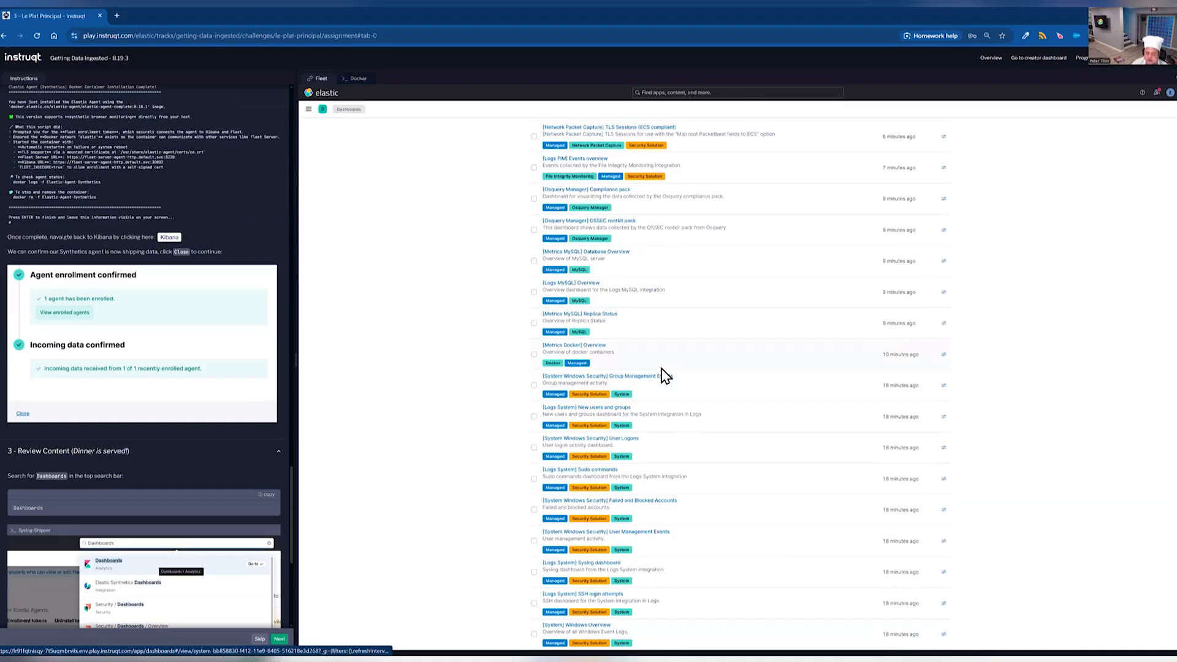
pyautogui.click(625, 256)
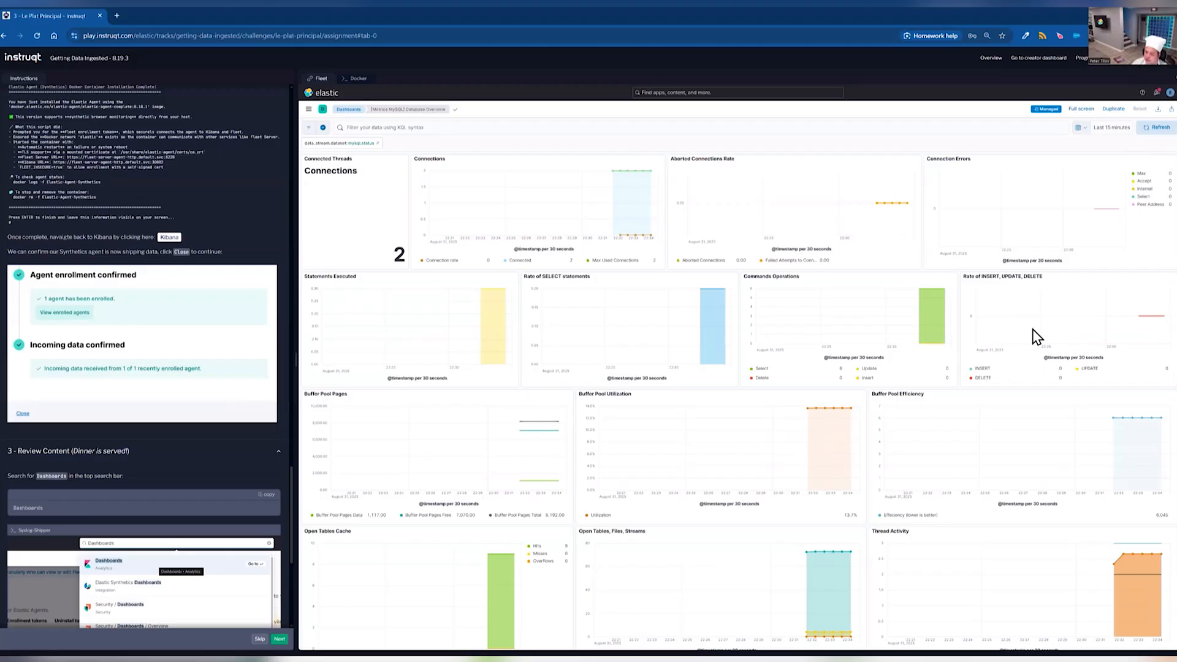
pyautogui.scroll(-2, 944, 538)
pyautogui.scroll(2, 941, 539)
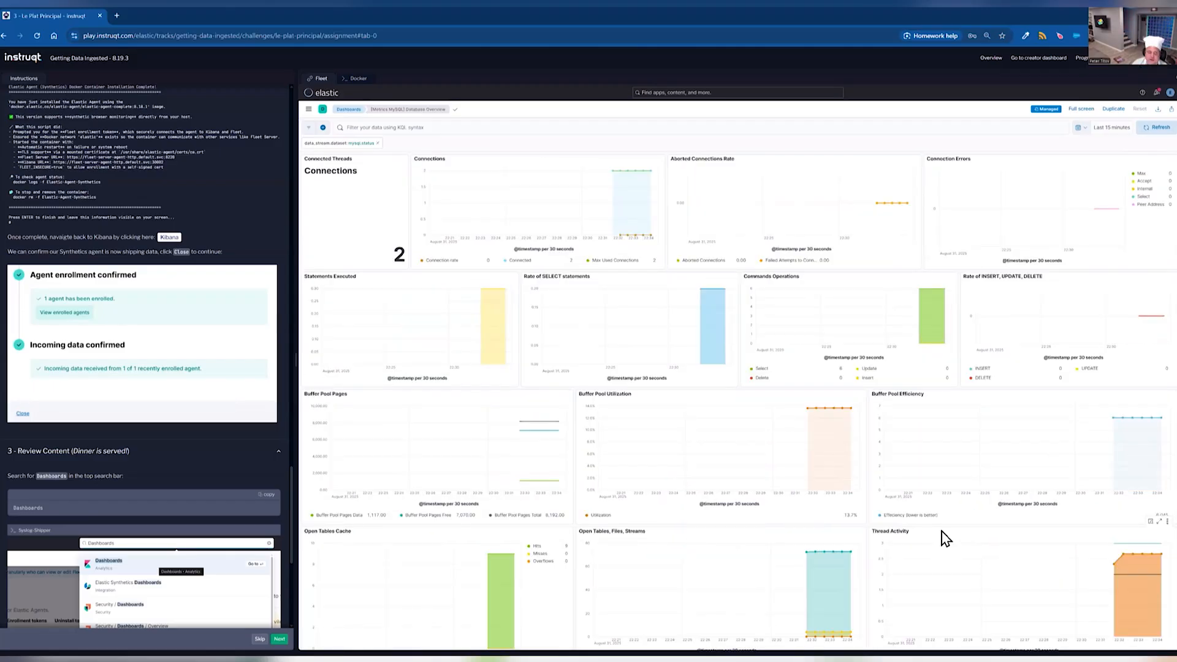
# Return to the dashboard list, open the [Network Packet Capture] TLS Sessions dashboard, and switch to its DNS overview.
pyautogui.click(349, 111)
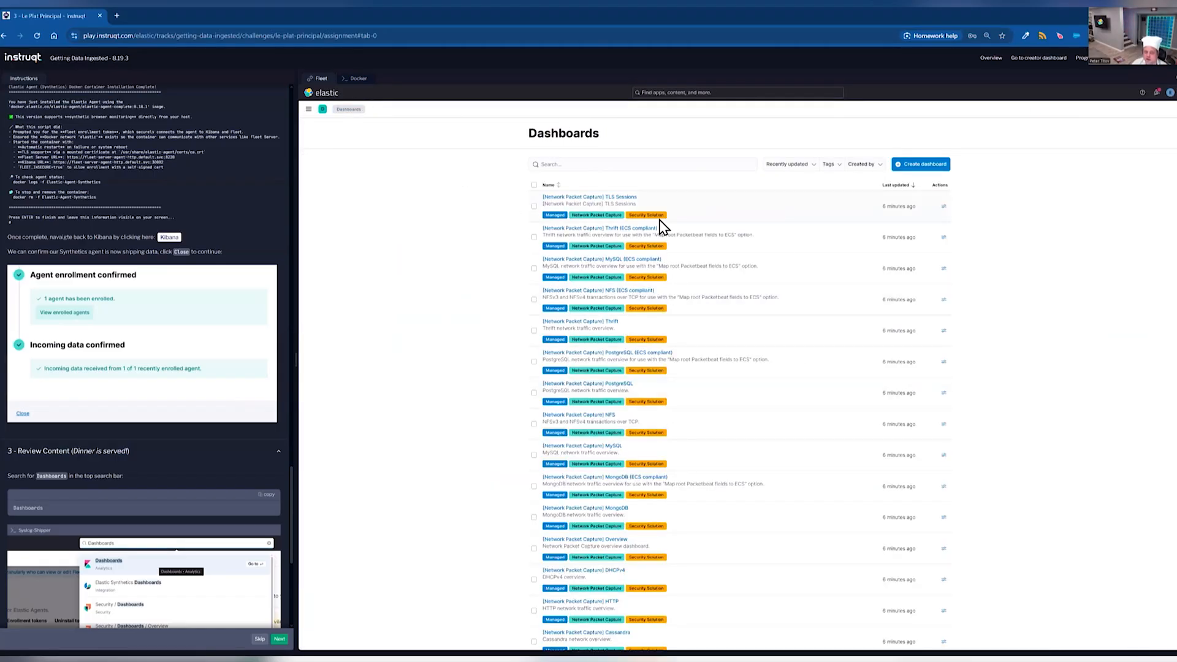
pyautogui.click(623, 198)
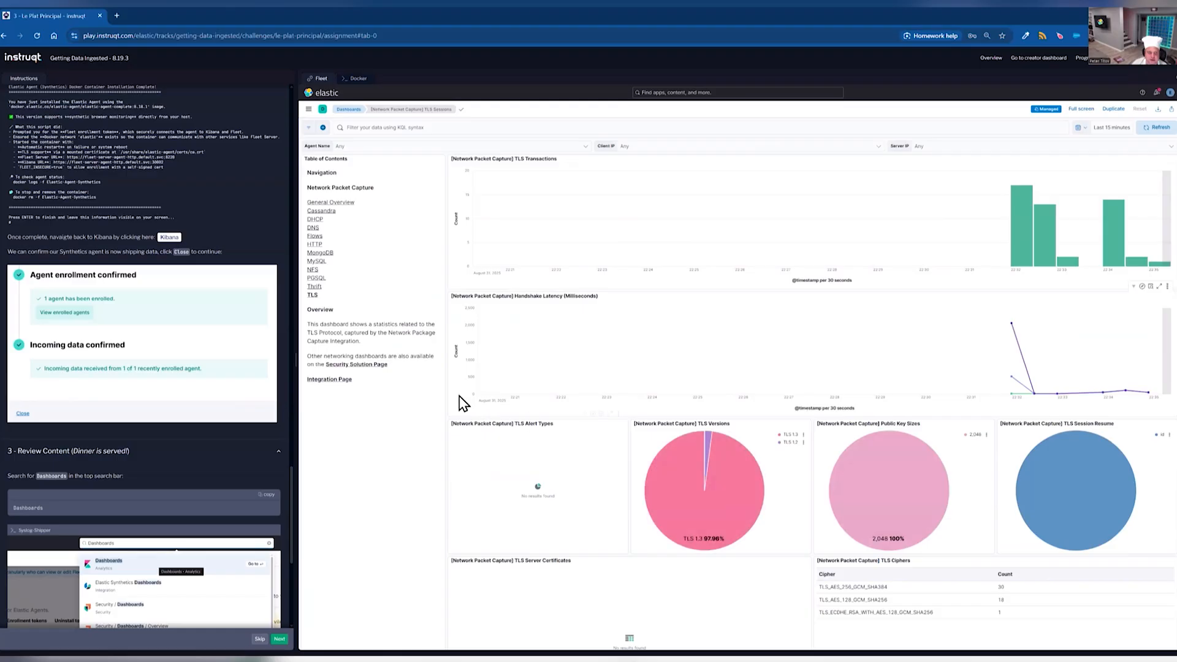
pyautogui.click(314, 227)
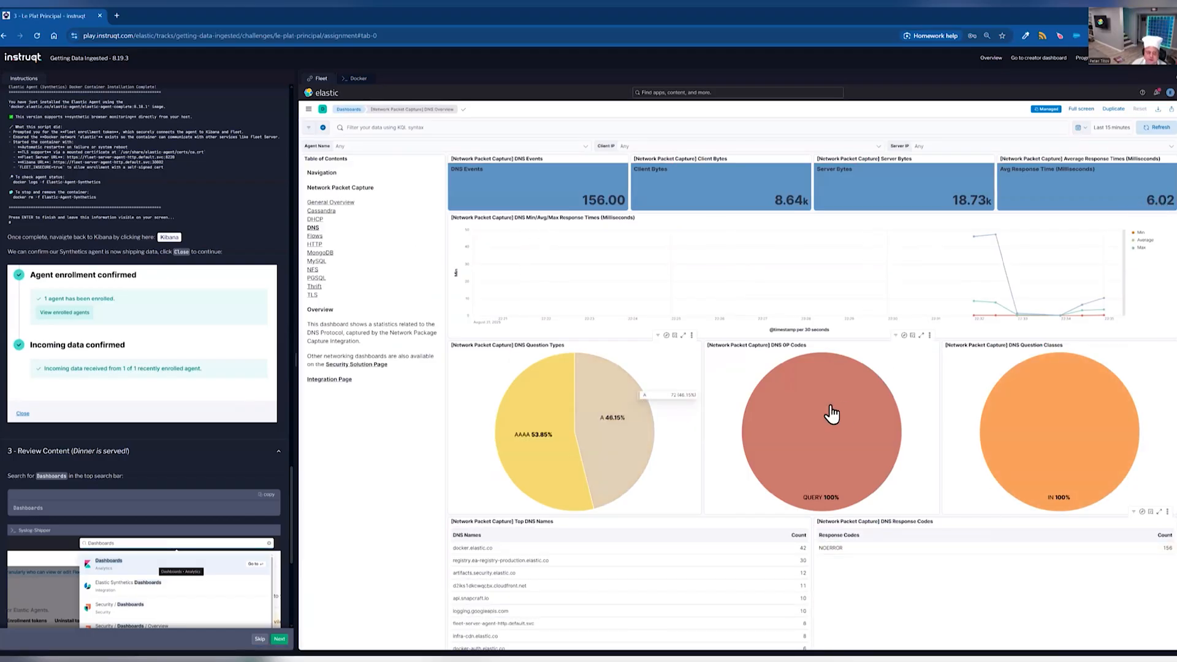
# Return to the dashboard list, browse its pages, and open the [Metrics Docker] Overview dashboard to review the containers.
pyautogui.click(348, 109)
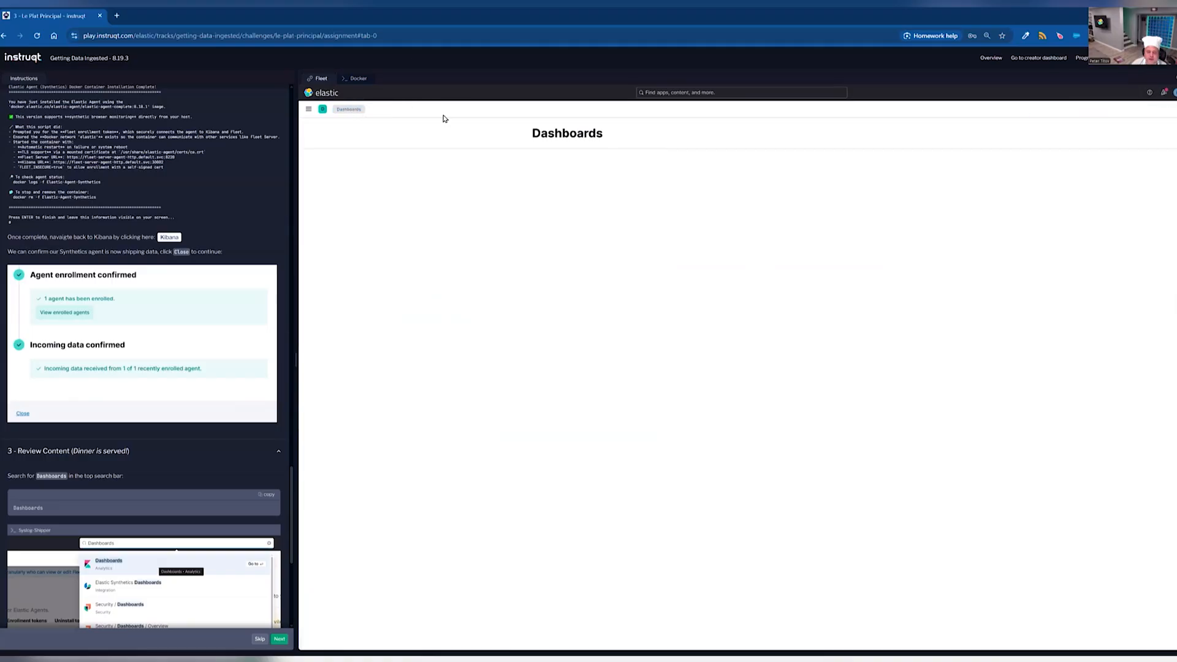
pyautogui.scroll(-3, 767, 407)
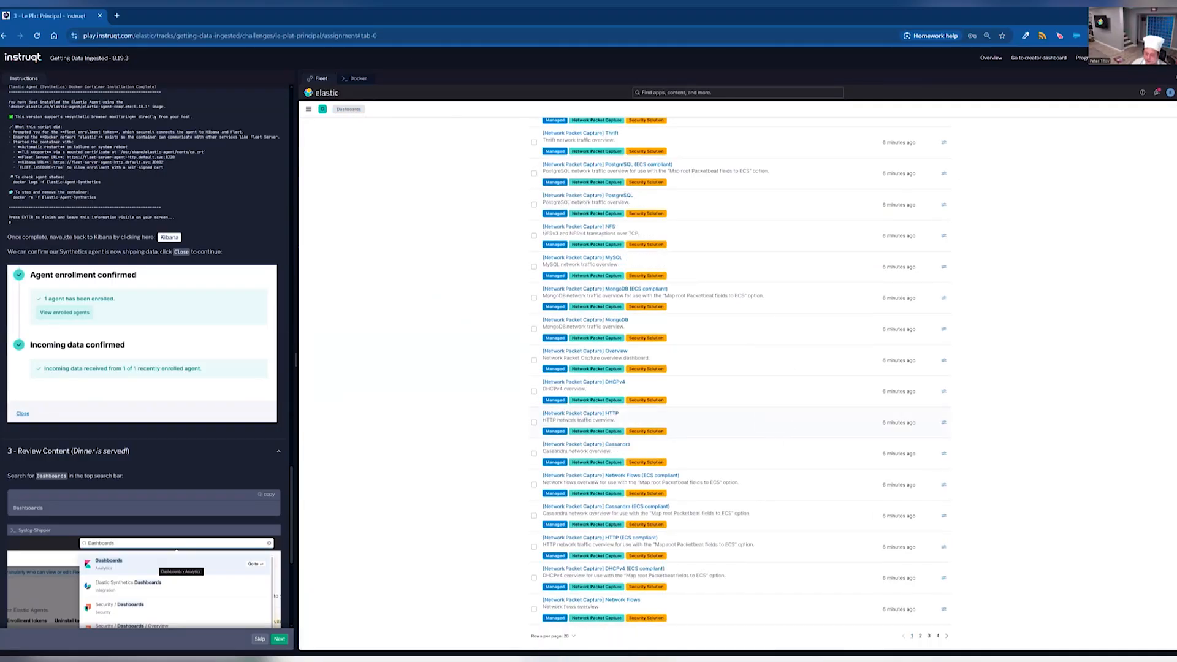
pyautogui.click(937, 635)
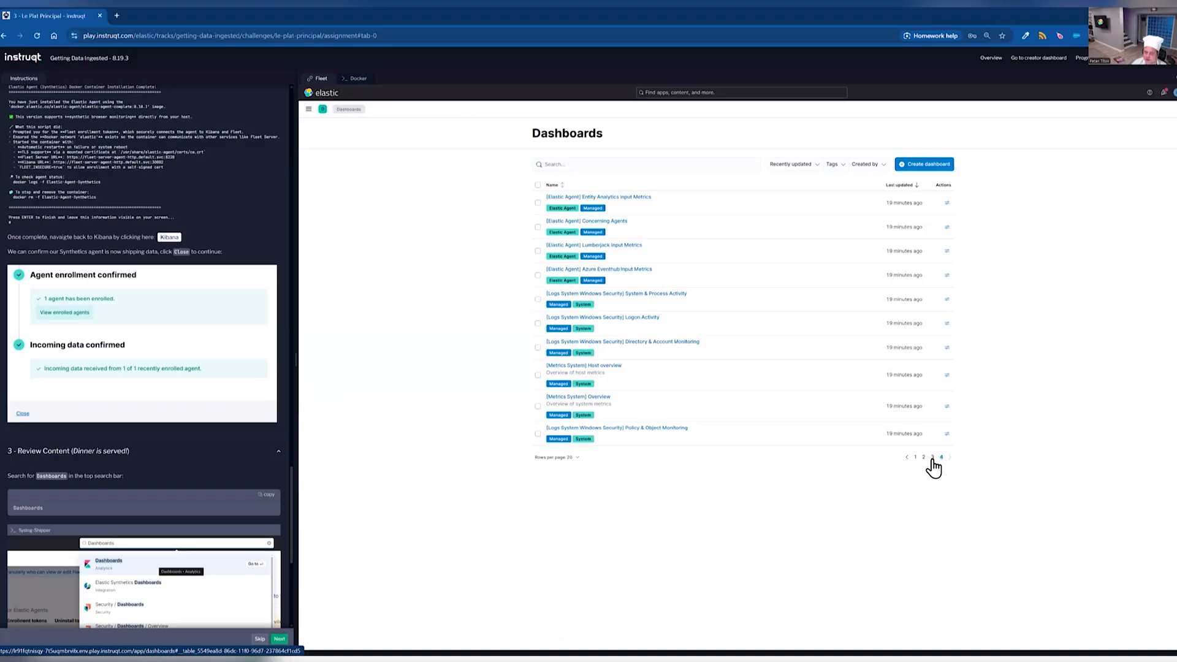
pyautogui.click(932, 458)
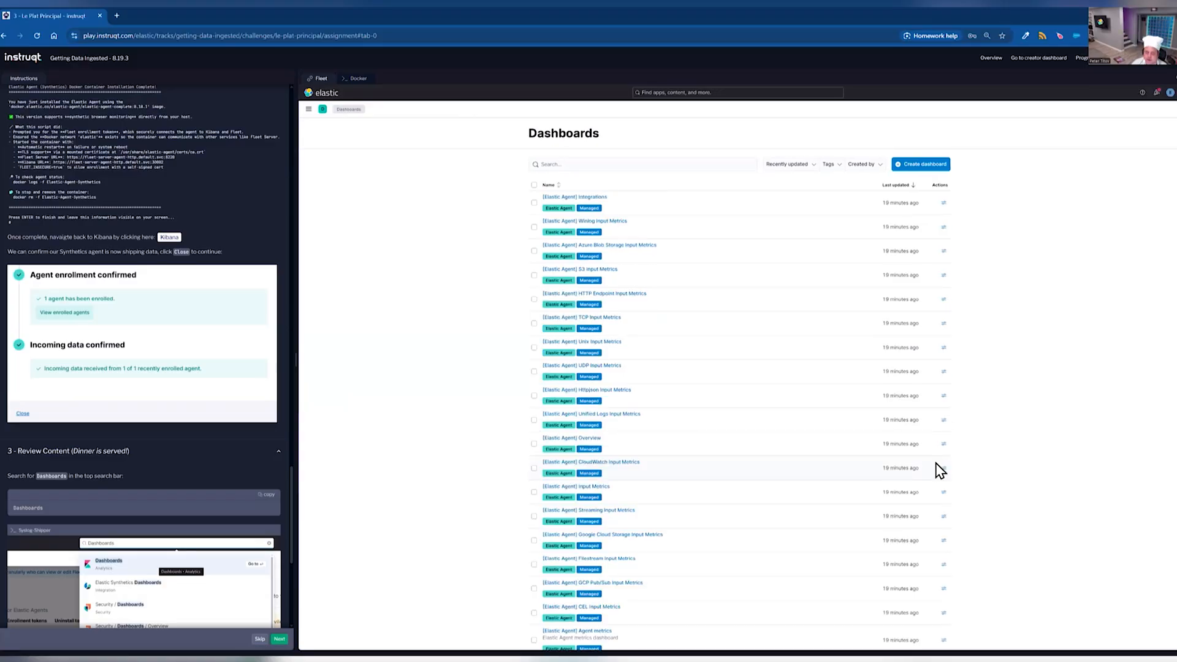
pyautogui.scroll(-1, 936, 463)
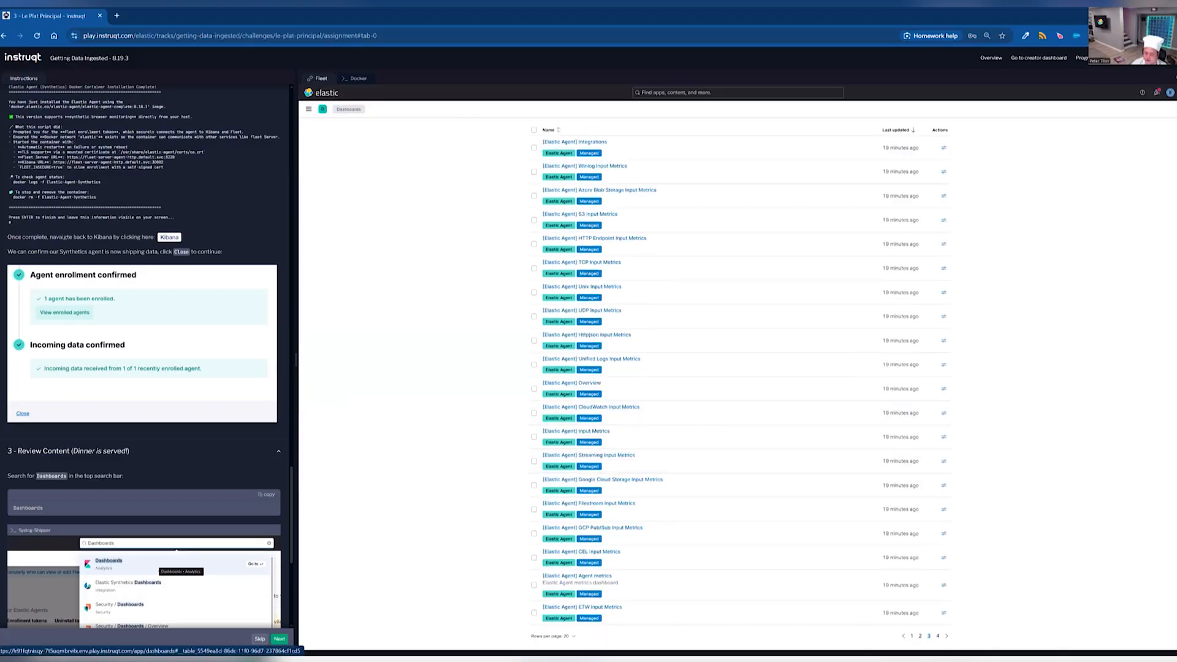
pyautogui.click(921, 636)
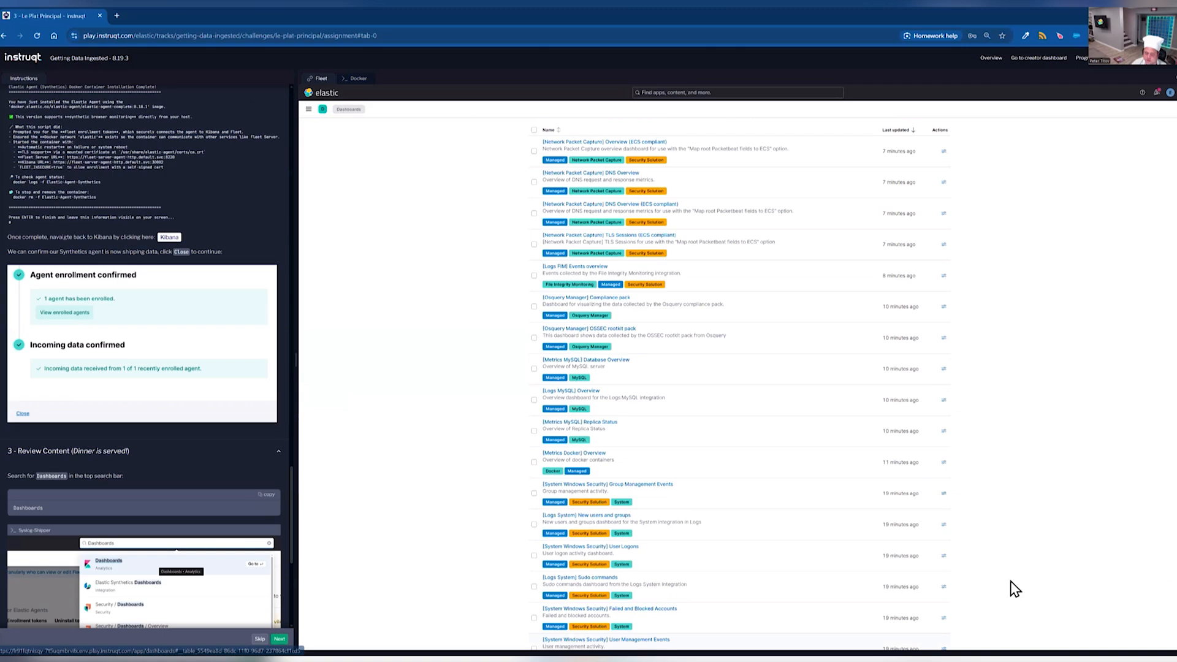
pyautogui.click(602, 457)
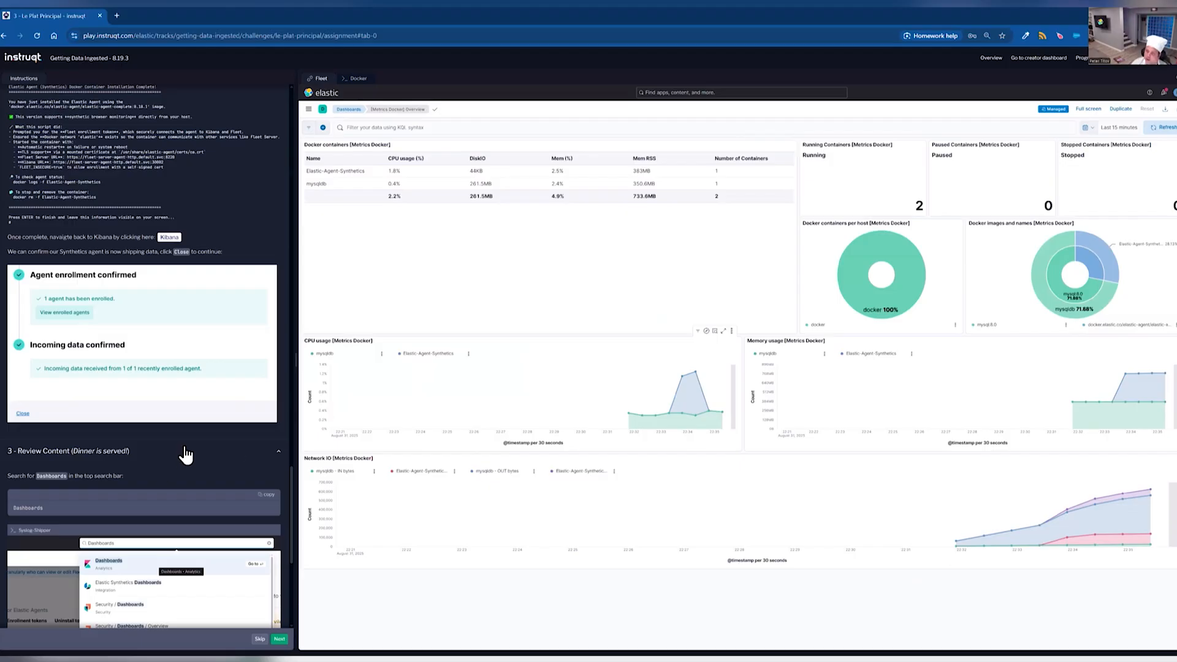
# Expand the Run OSQuery instructions, search Kibana for OSQuery, and open the Osquery Management result.
pyautogui.scroll(-3, 186, 455)
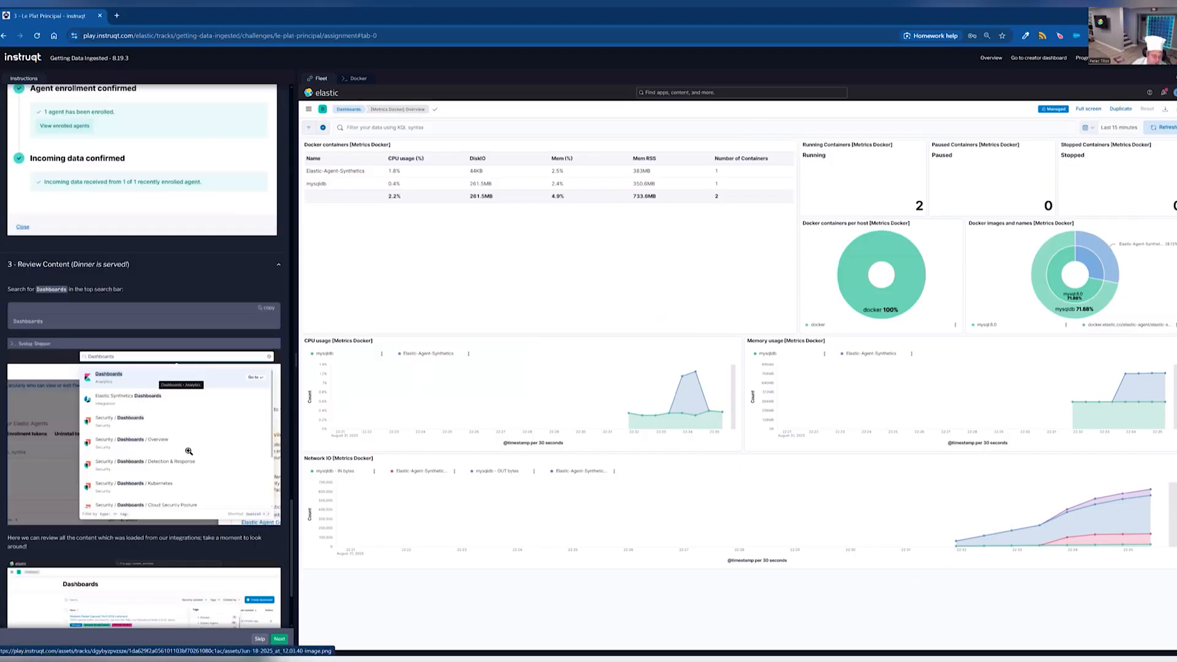
pyautogui.scroll(-1, 189, 452)
pyautogui.scroll(-2, 238, 515)
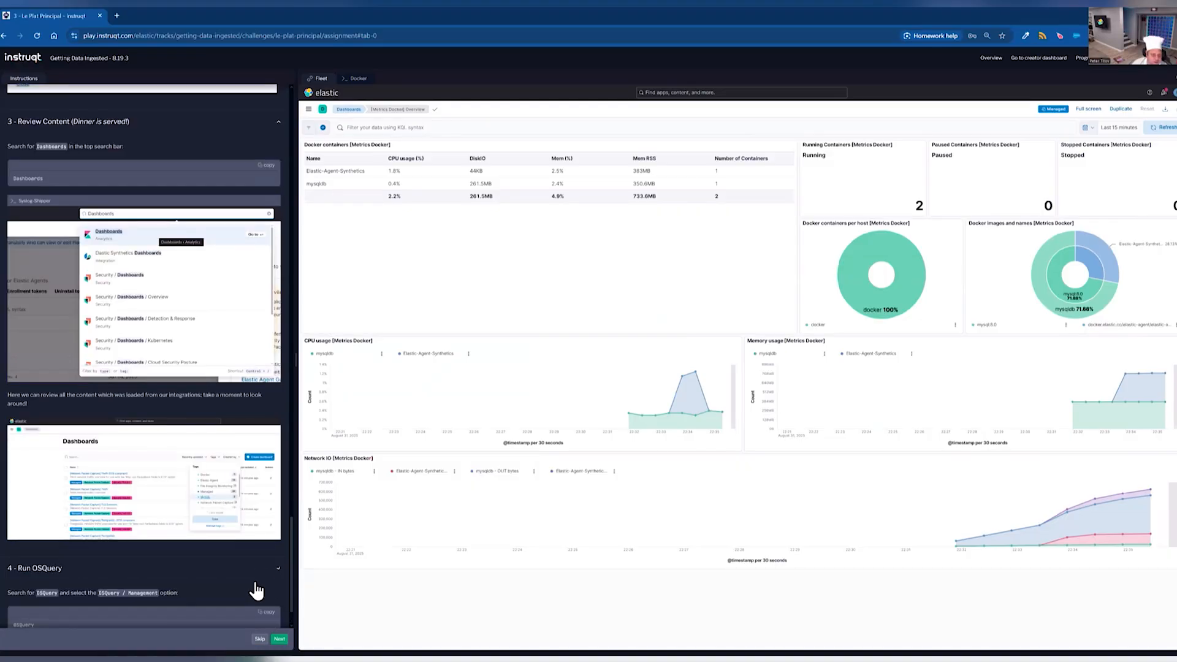
pyautogui.scroll(-2, 277, 595)
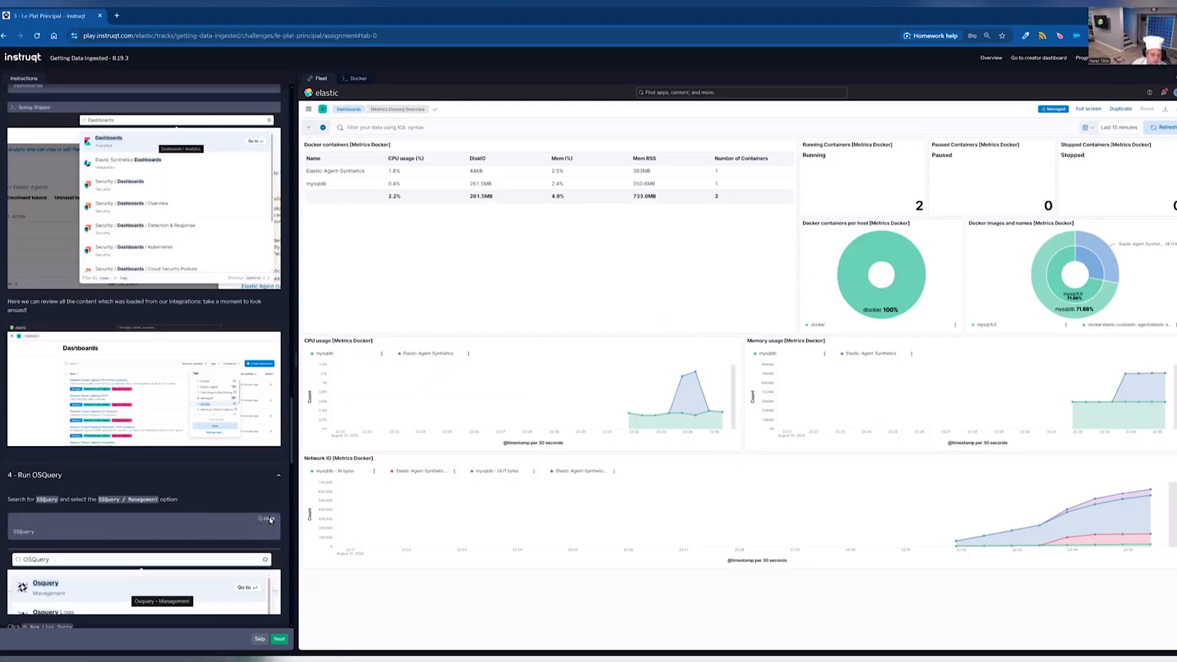
pyautogui.click(736, 92)
pyautogui.write('OSQuery')
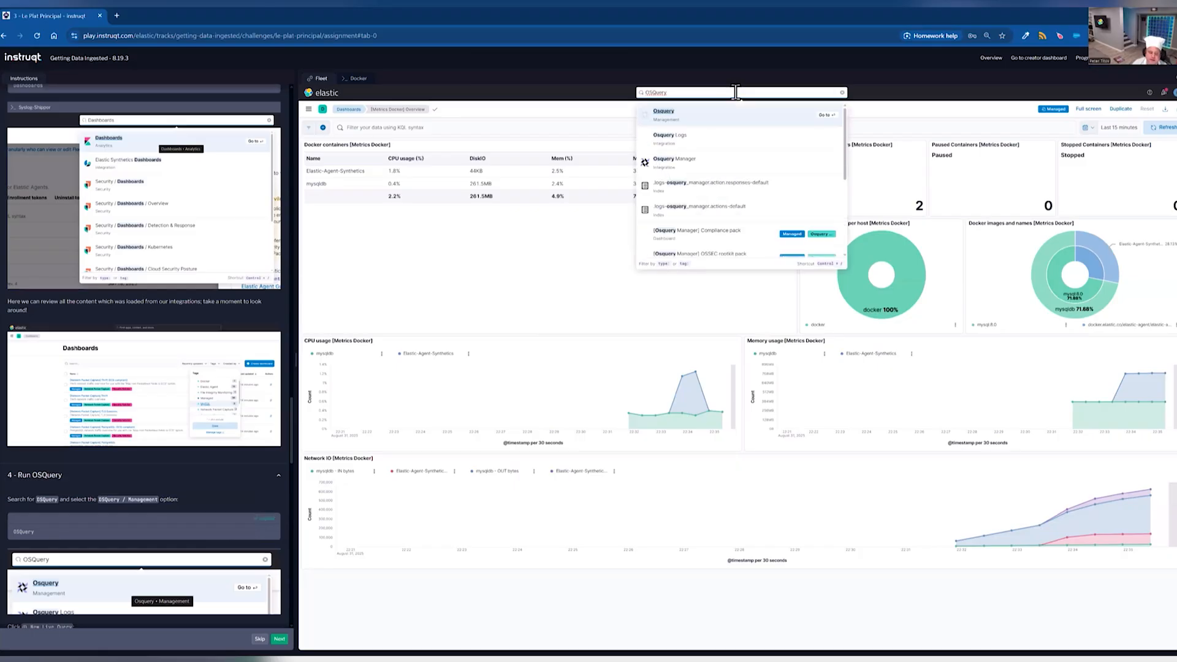
pyautogui.click(692, 117)
# Start a new live query as a single query and select All agents as its target.
pyautogui.scroll(-1, 178, 526)
pyautogui.scroll(-3, 178, 528)
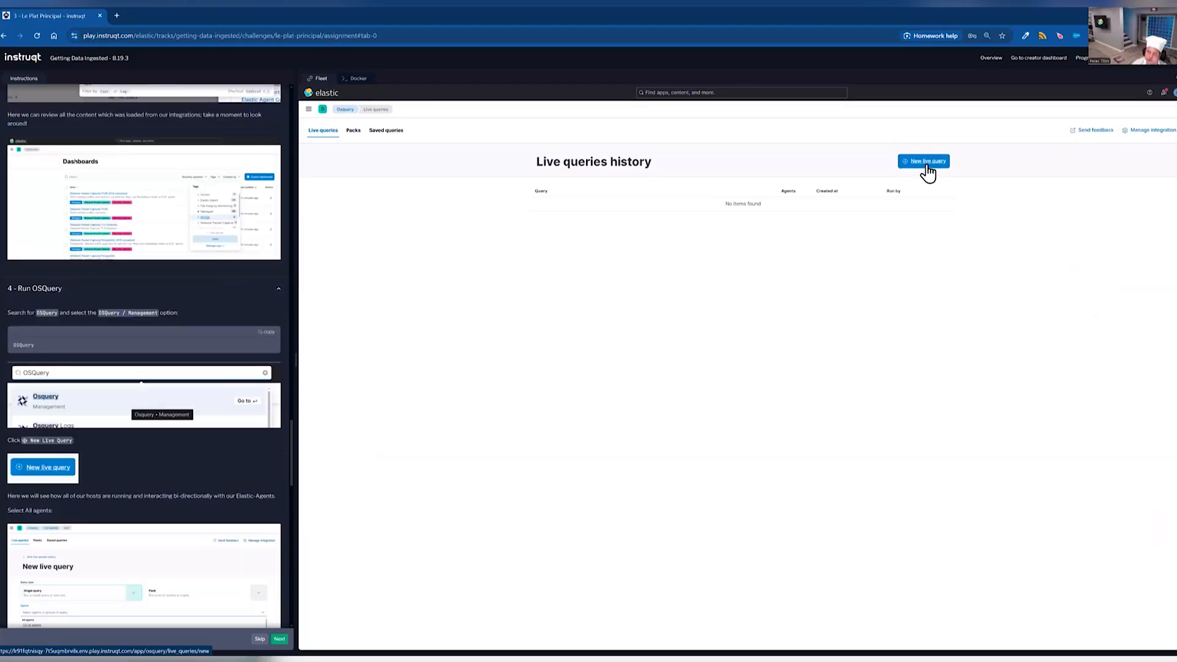
pyautogui.click(927, 162)
pyautogui.scroll(-3, 214, 528)
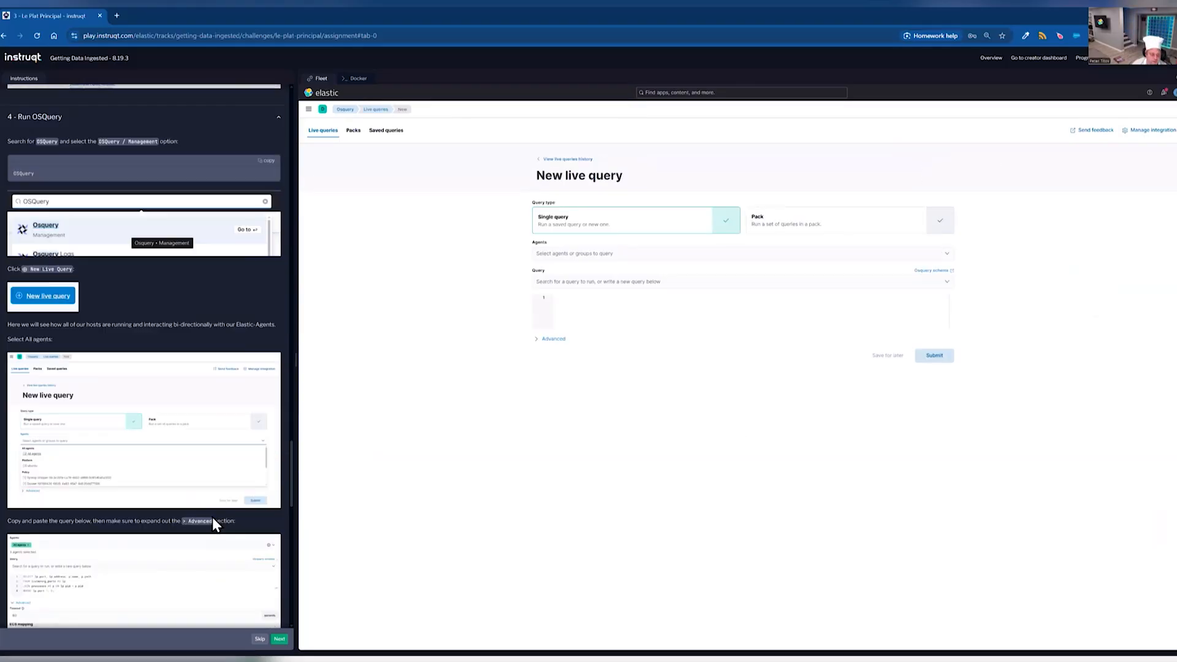
pyautogui.scroll(-1, 213, 518)
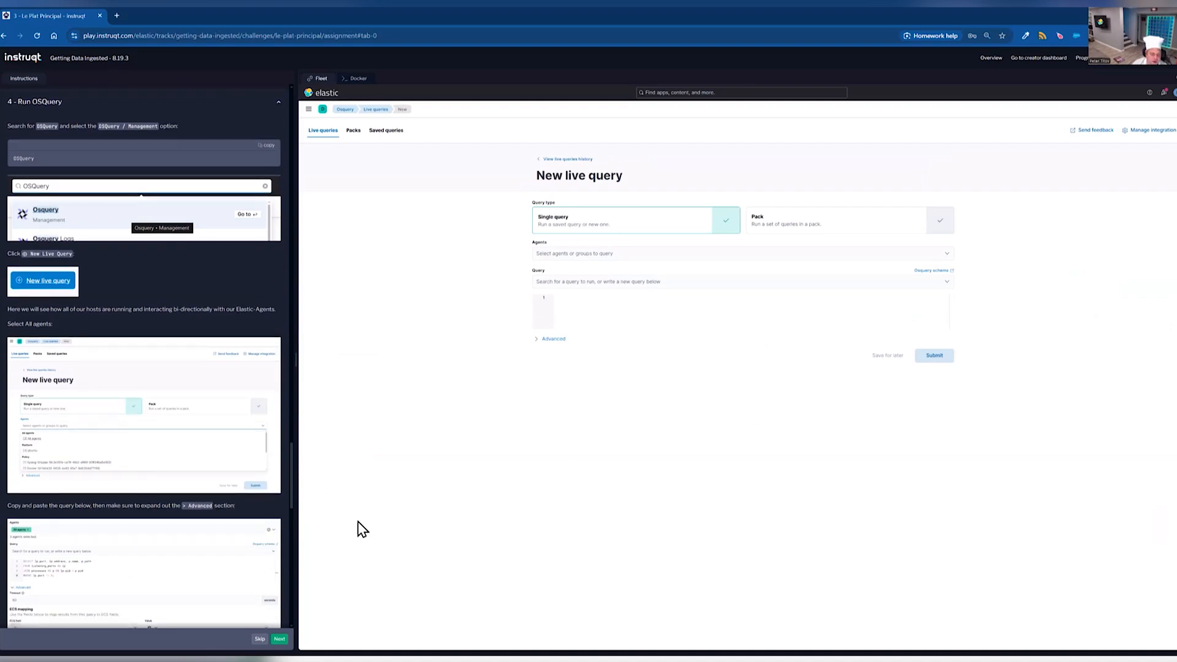
pyautogui.click(783, 254)
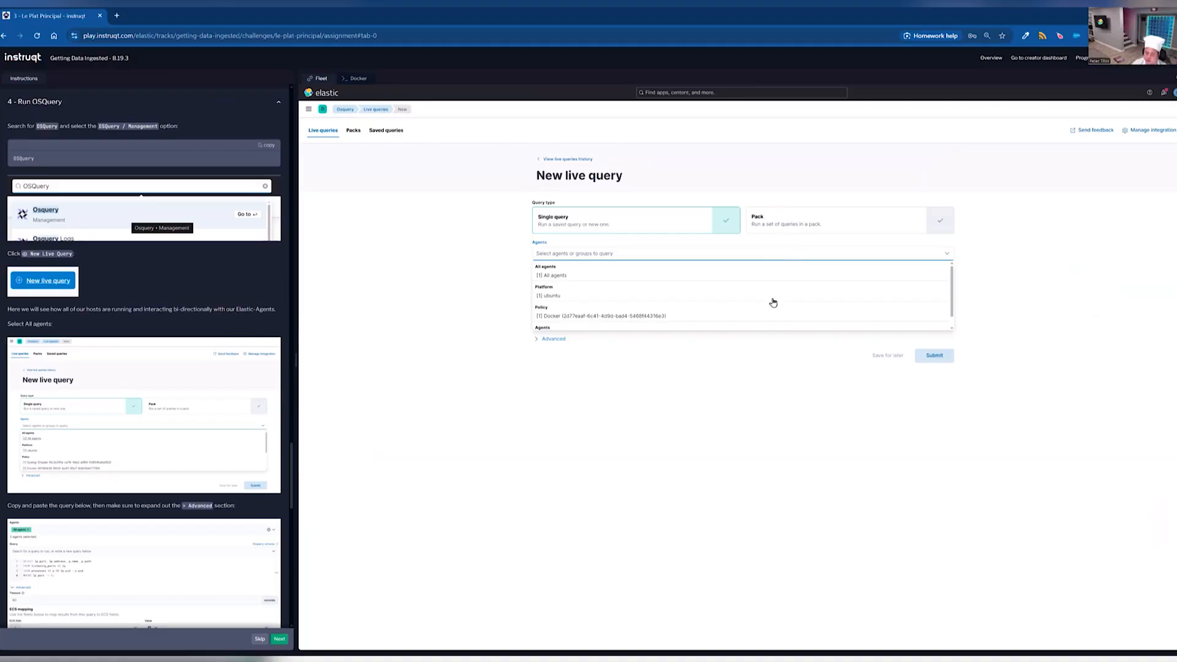
pyautogui.click(759, 276)
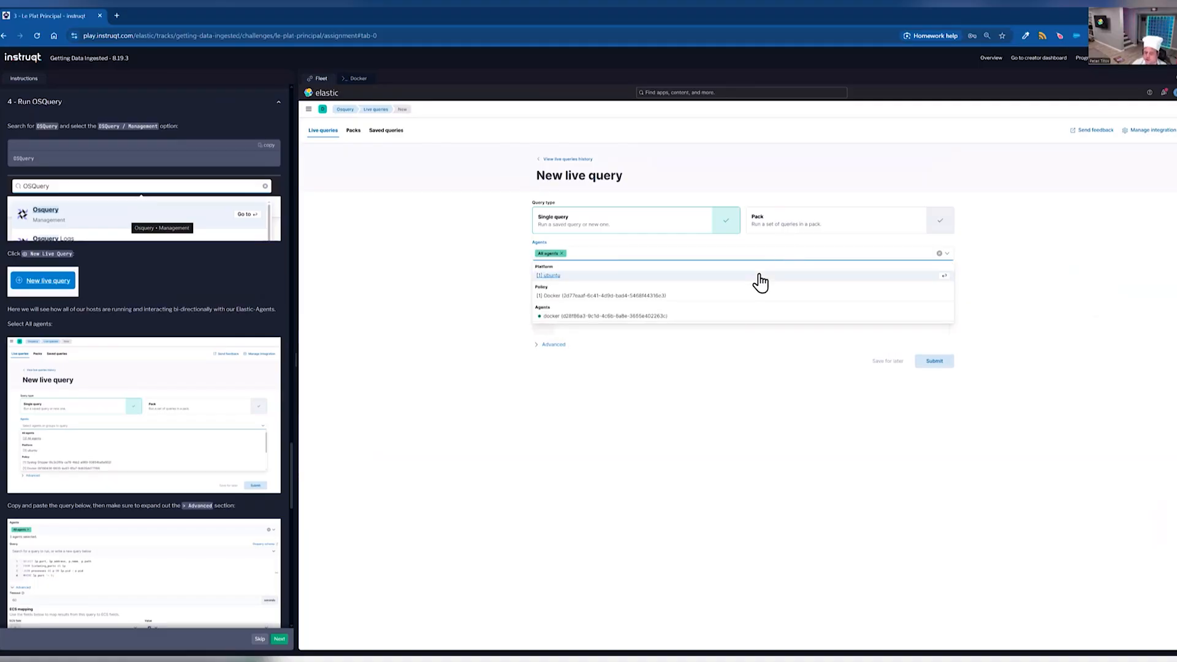
pyautogui.click(976, 270)
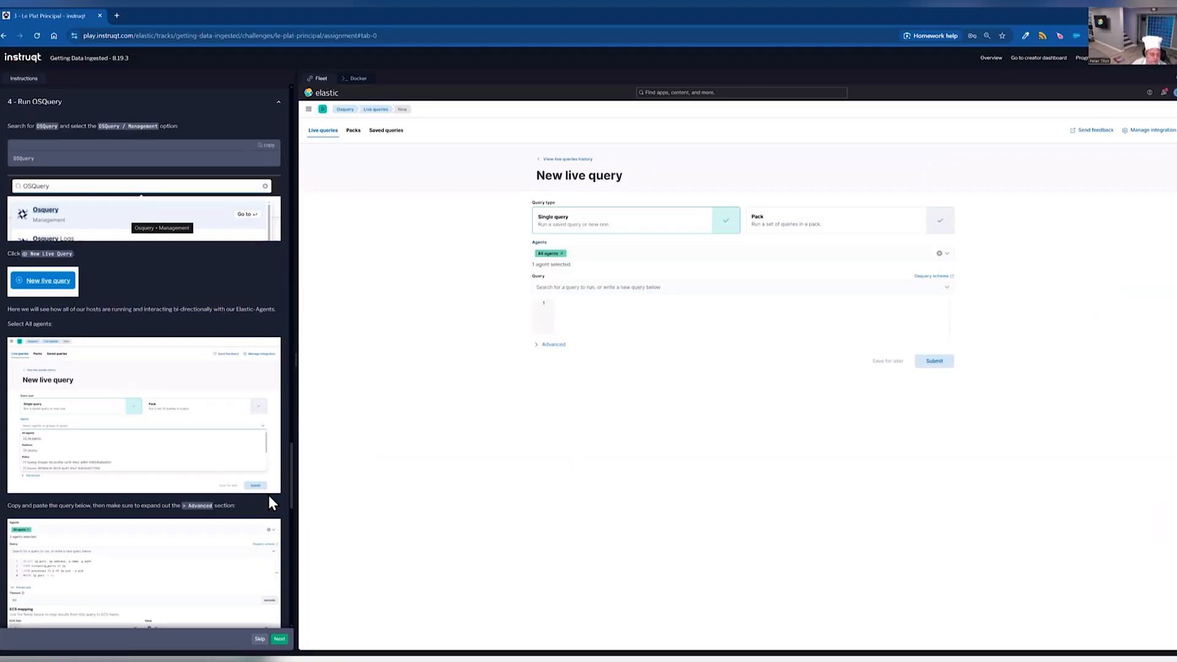
# Expand the advanced options and enter the lab query selecting port, address, name and path from listening_ports joined with processes where lp.port != 0.
pyautogui.scroll(-3, 174, 495)
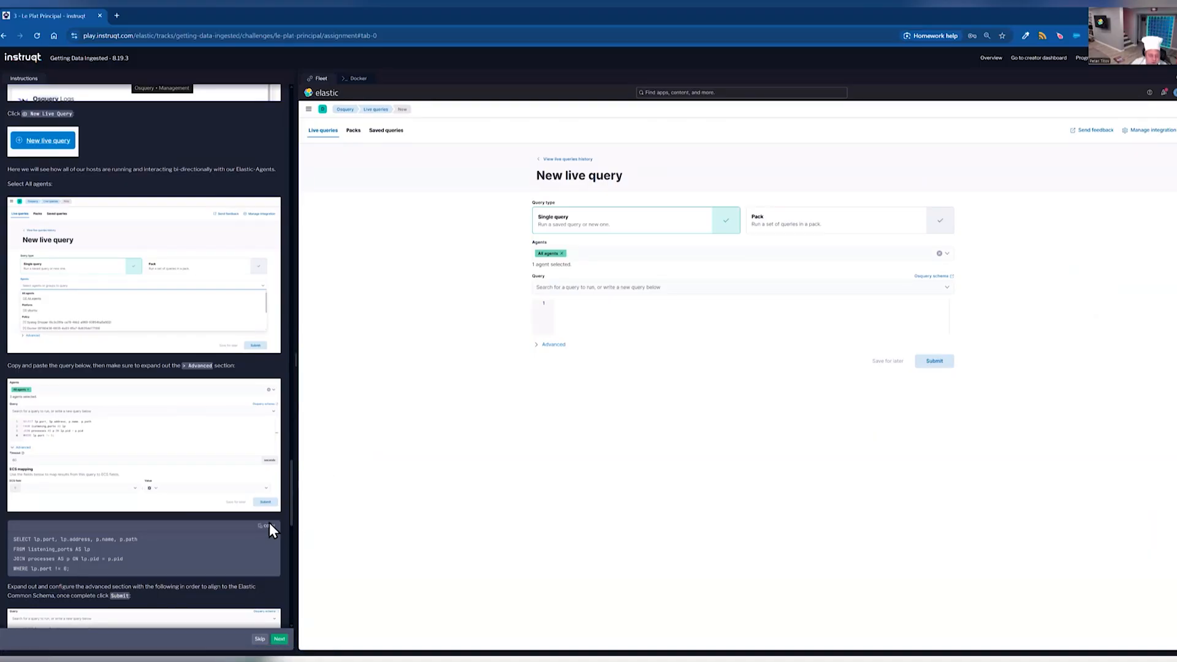
pyautogui.click(535, 347)
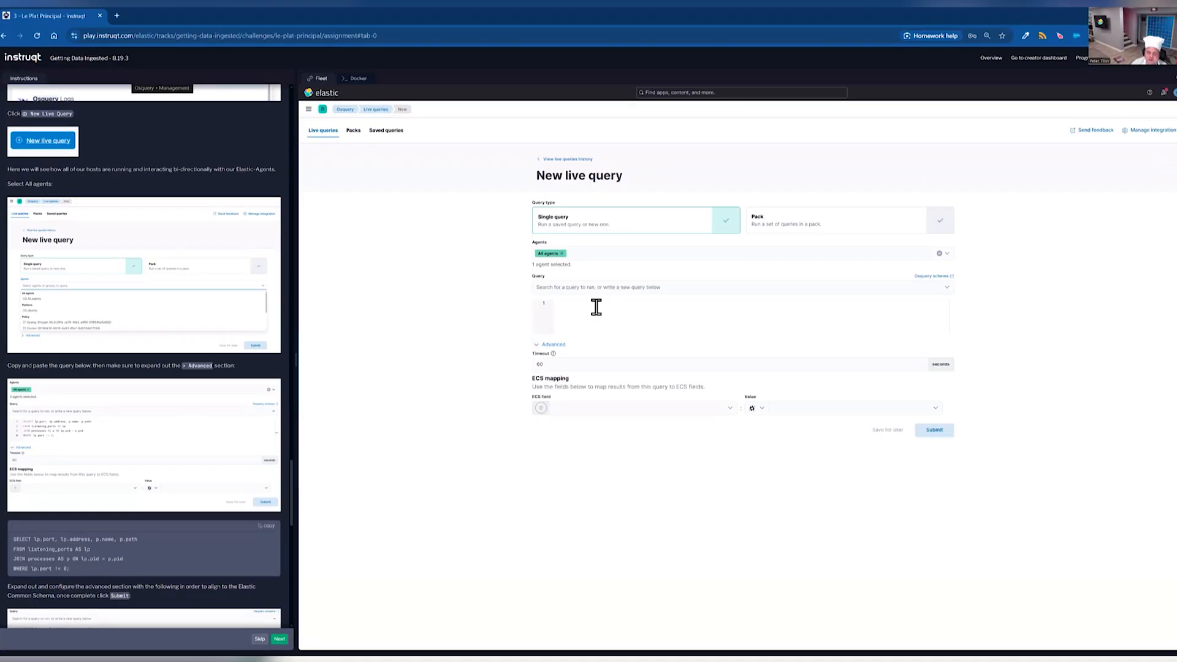
pyautogui.write('SELECT lp.port, lp.address, p.name, p.path FROM listening_ports AS lp JOIN processes AS p ON lp.pid = p.pid WHERE lp.port != 0;')
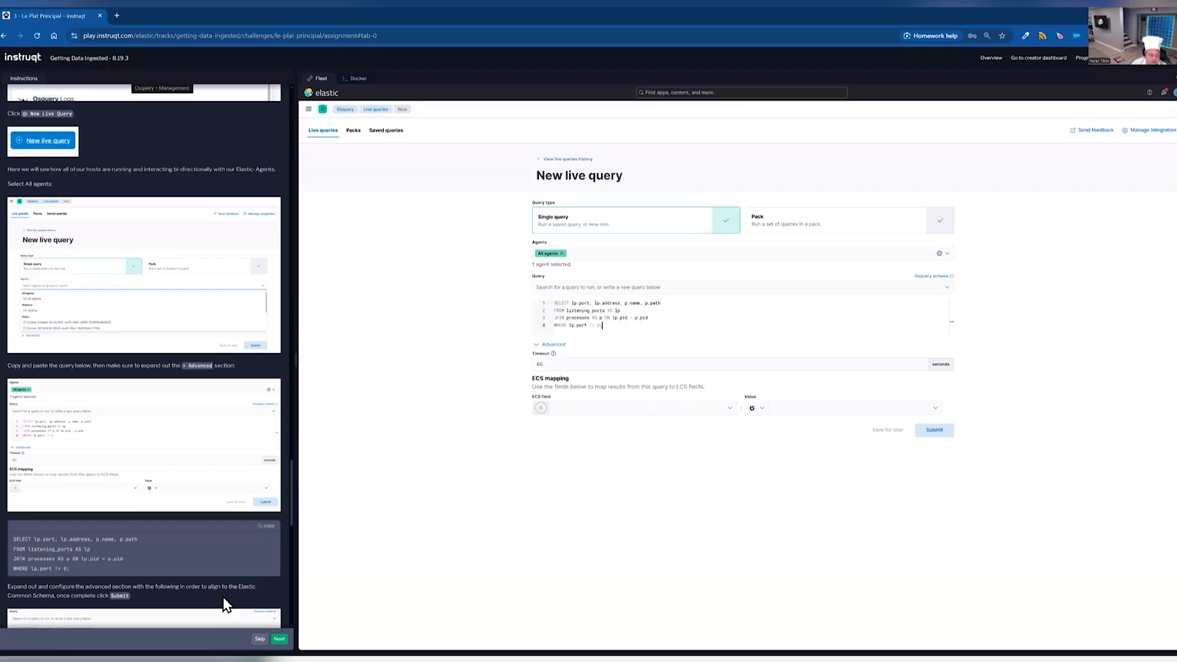
# Following the lab's mapping example, map the ECS field client.ip to the query value address.
pyautogui.scroll(-3, 215, 545)
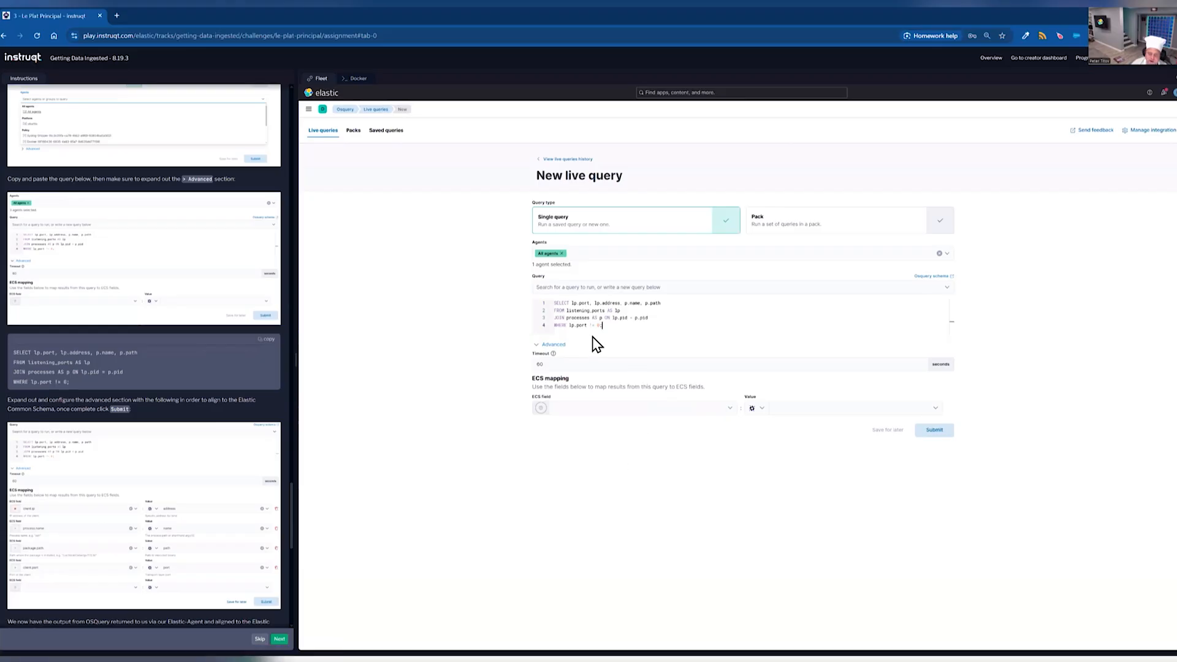
pyautogui.click(663, 407)
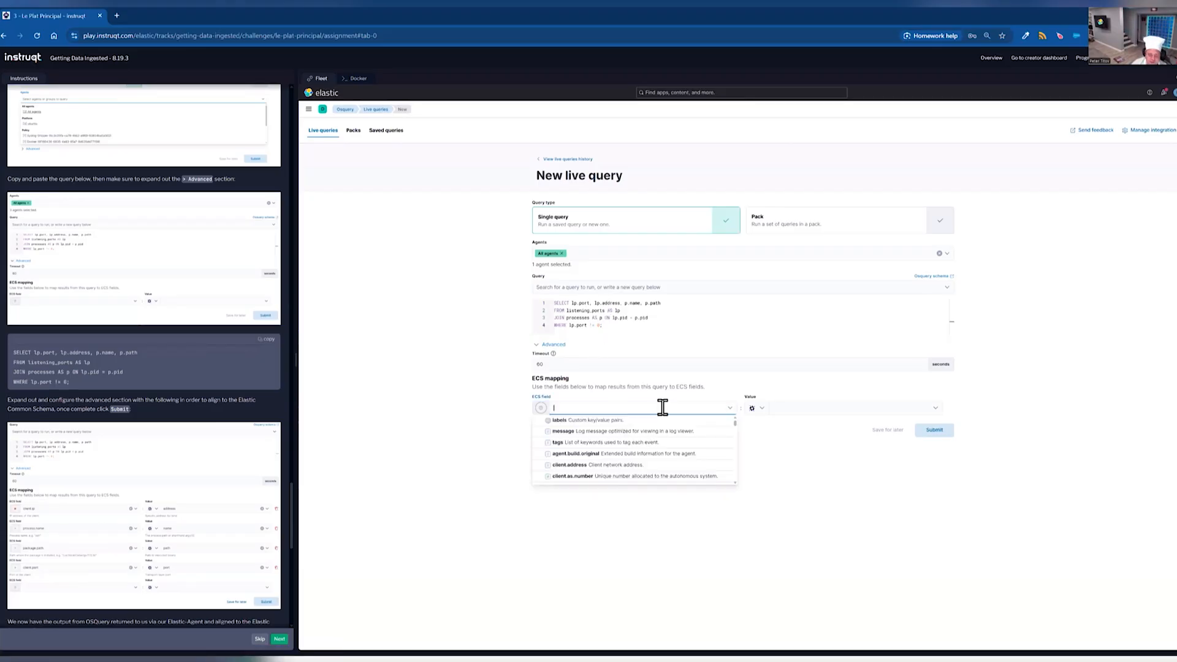
pyautogui.write('client.ip')
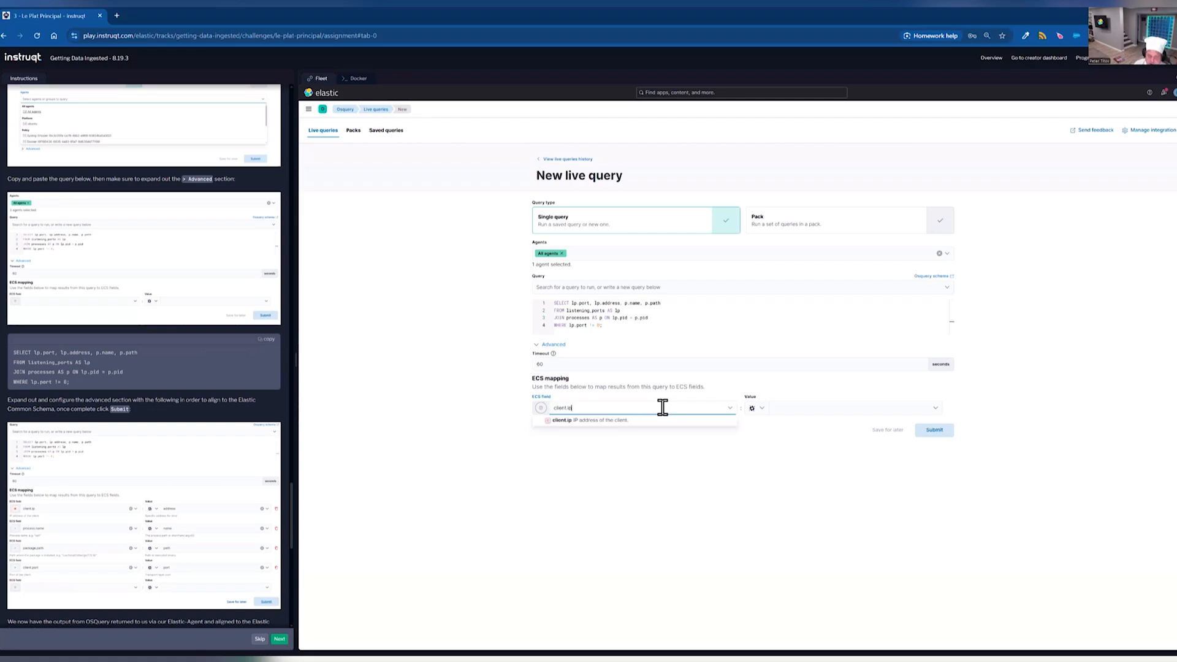
pyautogui.click(665, 422)
pyautogui.click(799, 406)
pyautogui.write('ad')
pyautogui.click(808, 422)
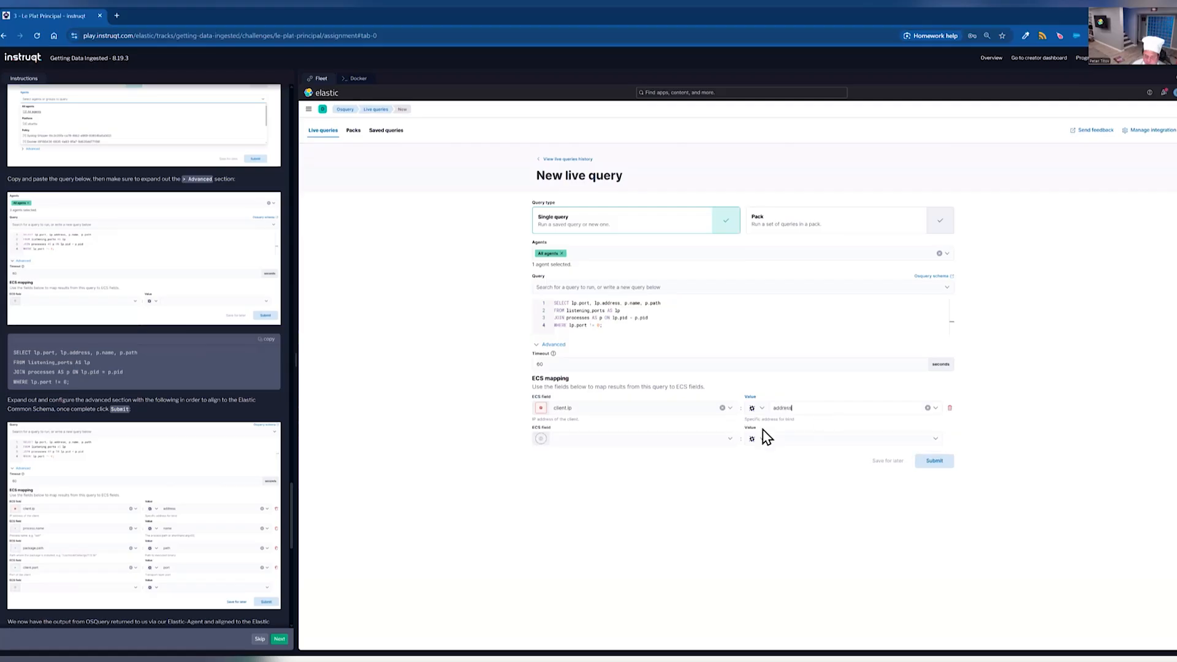
# Add an ECS mapping from the field process.name to the query value name.
pyautogui.click(598, 439)
pyautogui.write('proces')
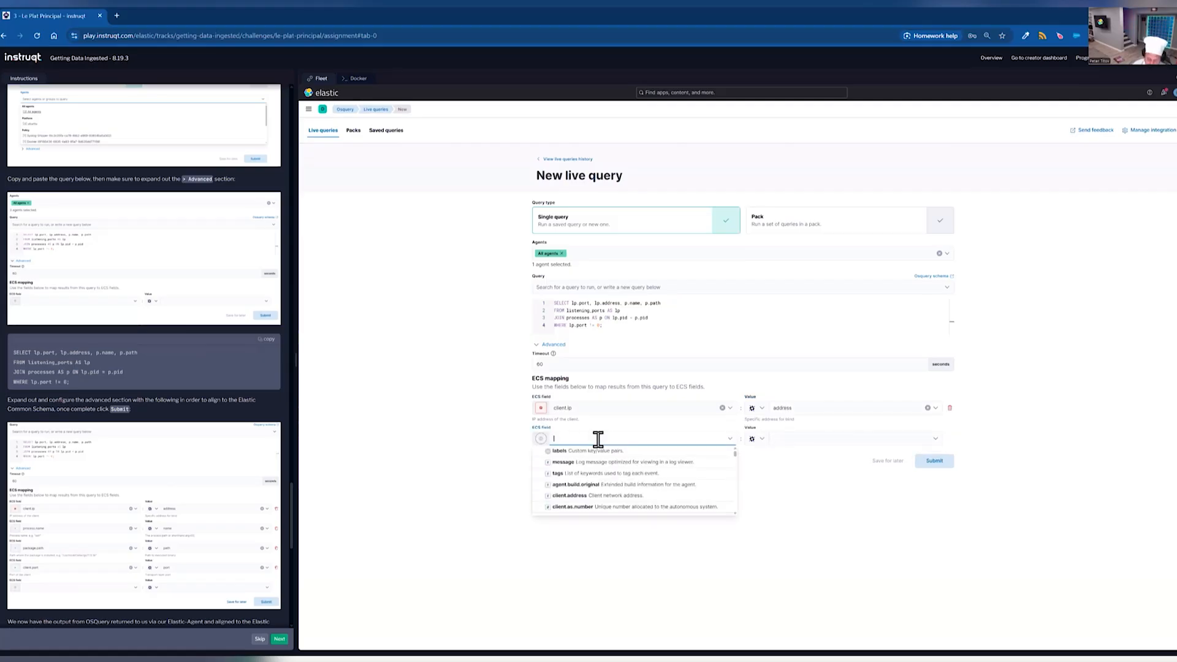
pyautogui.write('s.nam')
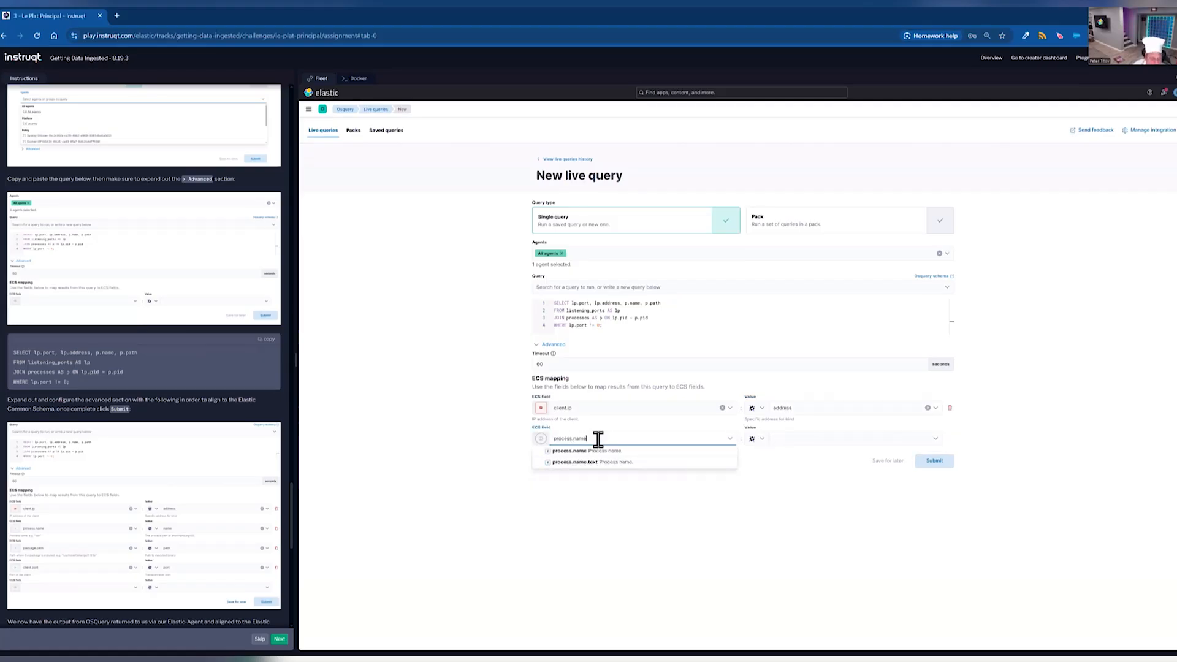
pyautogui.write('e')
pyautogui.click(621, 451)
pyautogui.click(799, 438)
pyautogui.write('name')
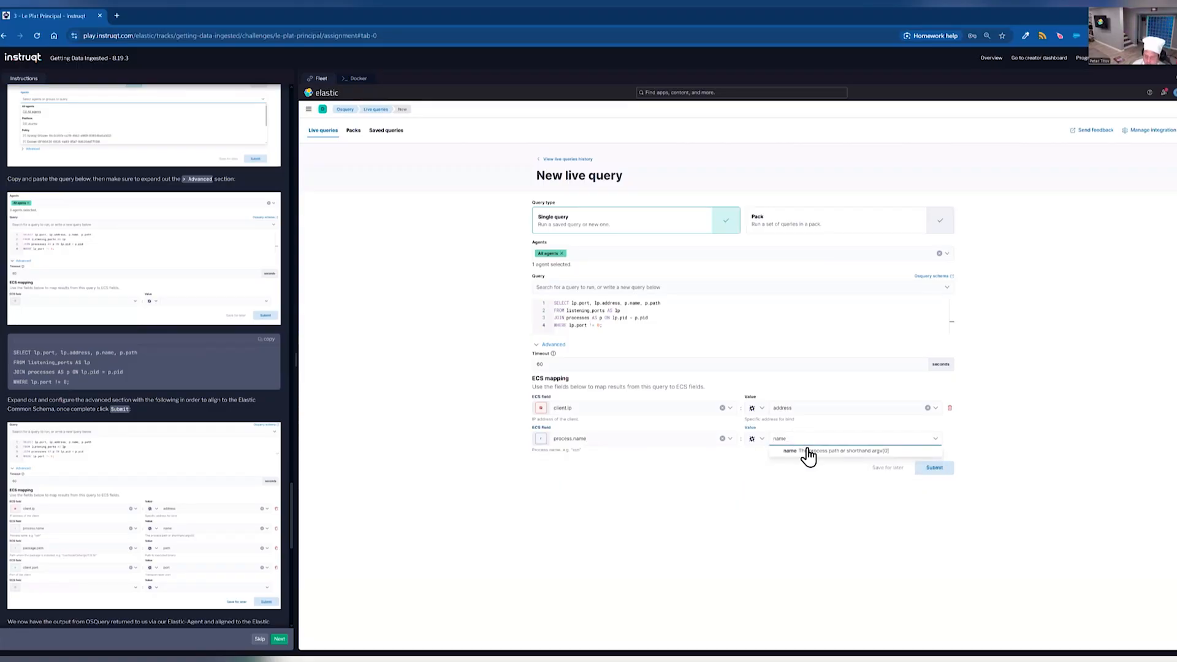
pyautogui.click(807, 451)
# Add an ECS mapping from the field package.path to the query value path.
pyautogui.click(583, 473)
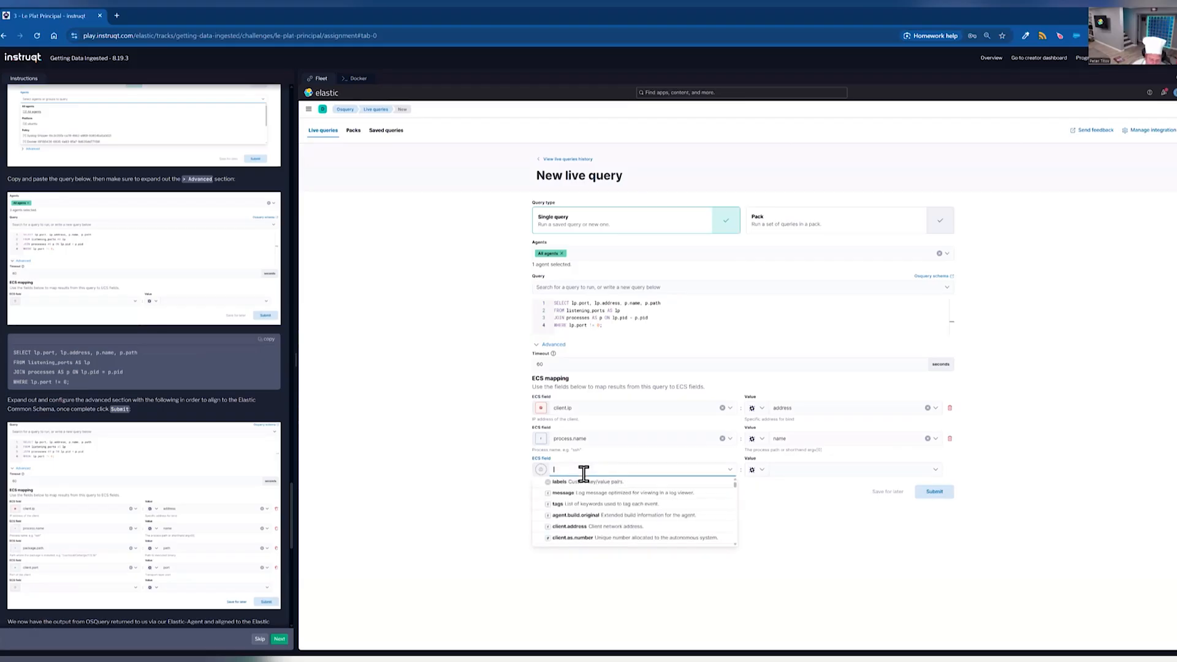
pyautogui.write('package.pa')
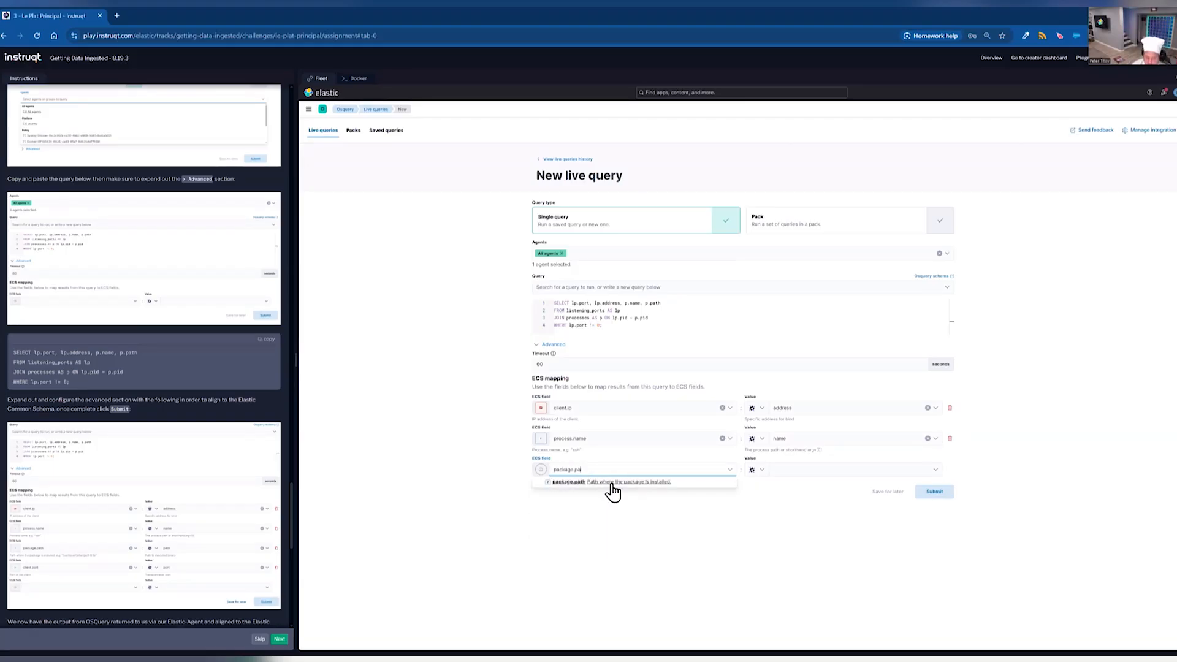
pyautogui.click(609, 482)
pyautogui.click(854, 471)
pyautogui.write('path')
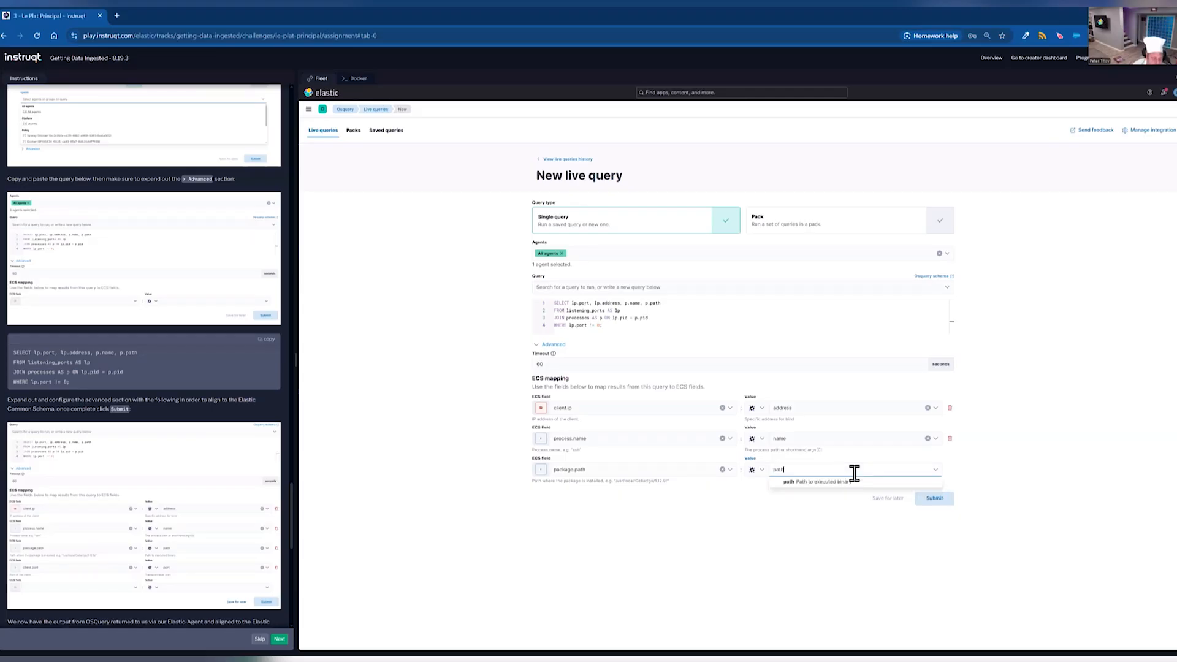
pyautogui.click(630, 506)
# Add an ECS mapping from the field client.port to the query value port.
pyautogui.click(630, 503)
pyautogui.write('clien.t')
pyautogui.press('BackSpace')
pyautogui.press('BackSpace')
pyautogui.write('t')
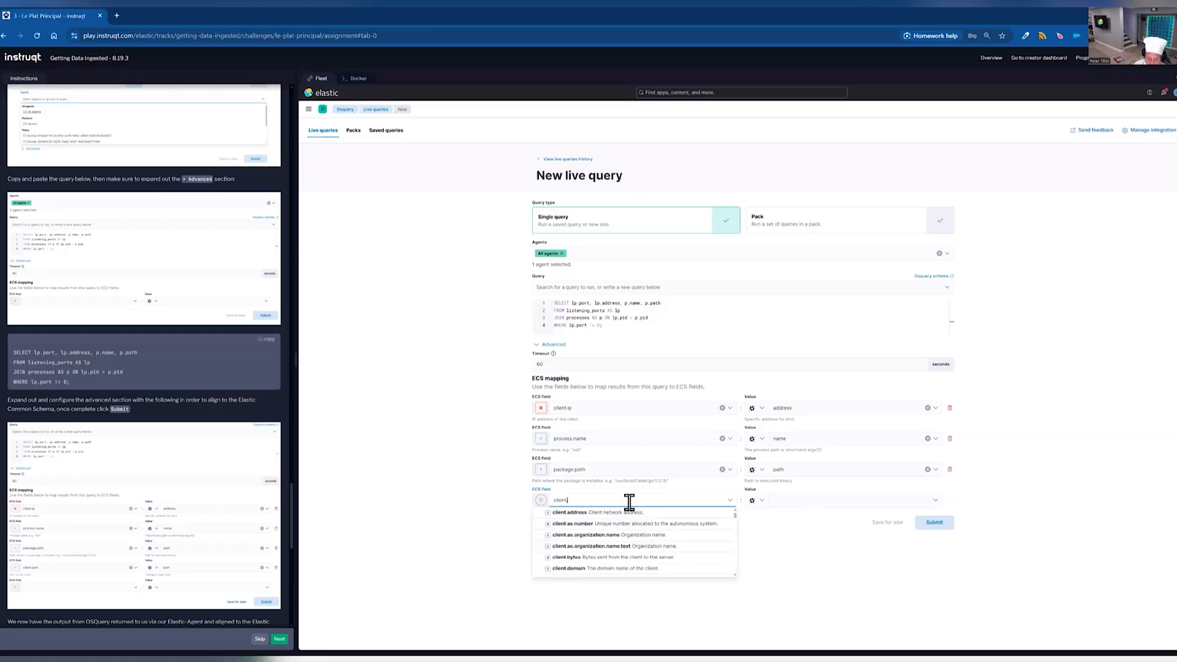
pyautogui.write('.port')
pyautogui.click(611, 512)
pyautogui.click(800, 500)
pyautogui.click(818, 547)
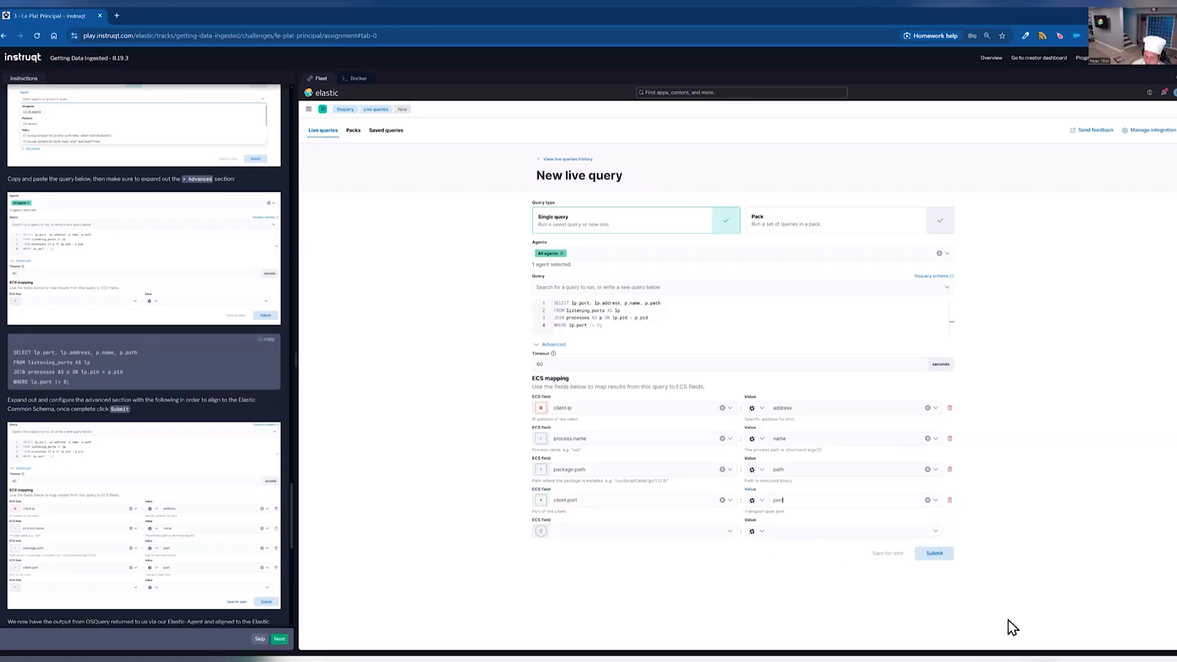
# Submit the live query and review the ECS-mapped fields in its results table.
pyautogui.click(935, 554)
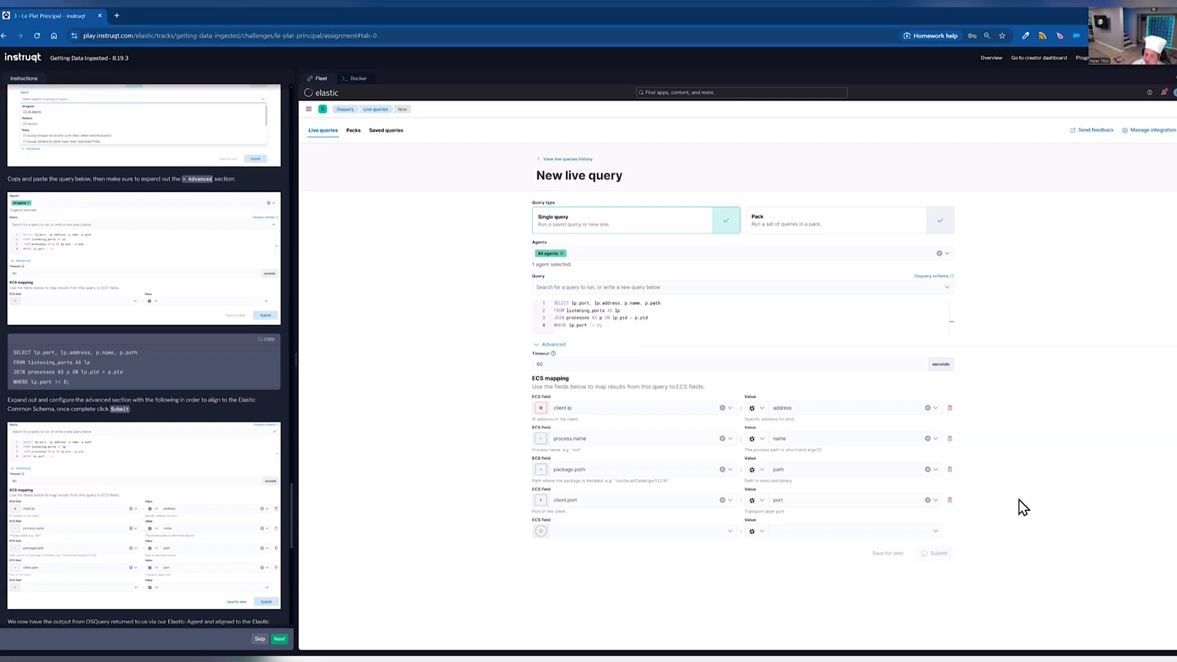
pyautogui.scroll(-2, 161, 520)
pyautogui.scroll(-1, 139, 518)
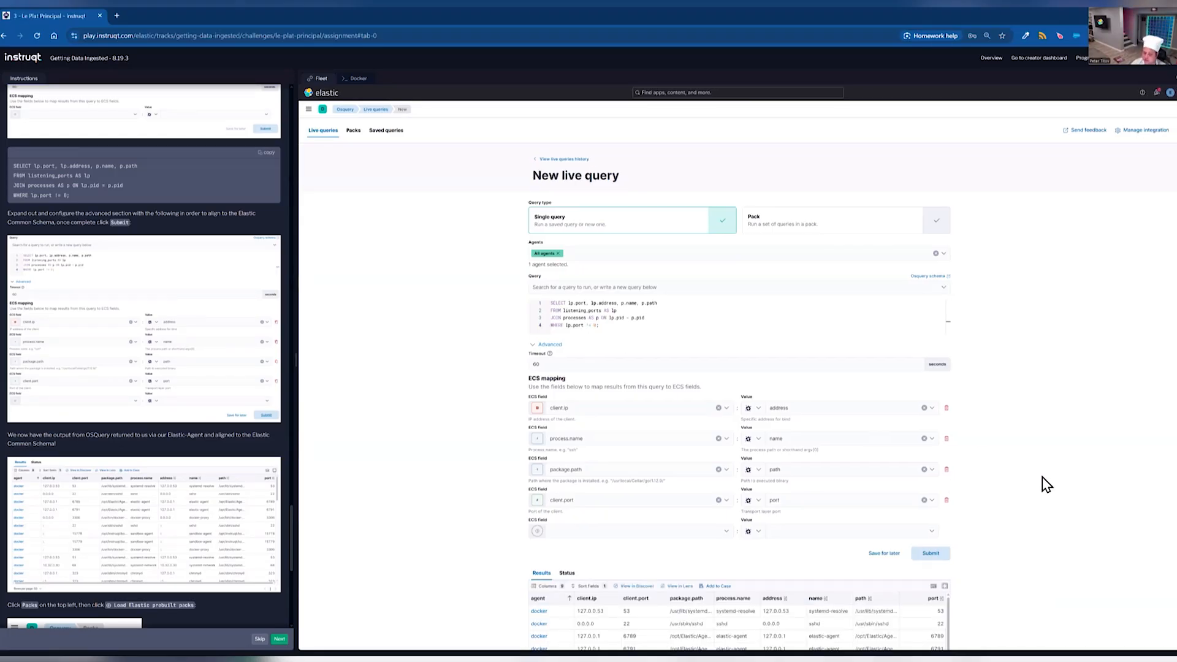
pyautogui.scroll(-2, 1045, 486)
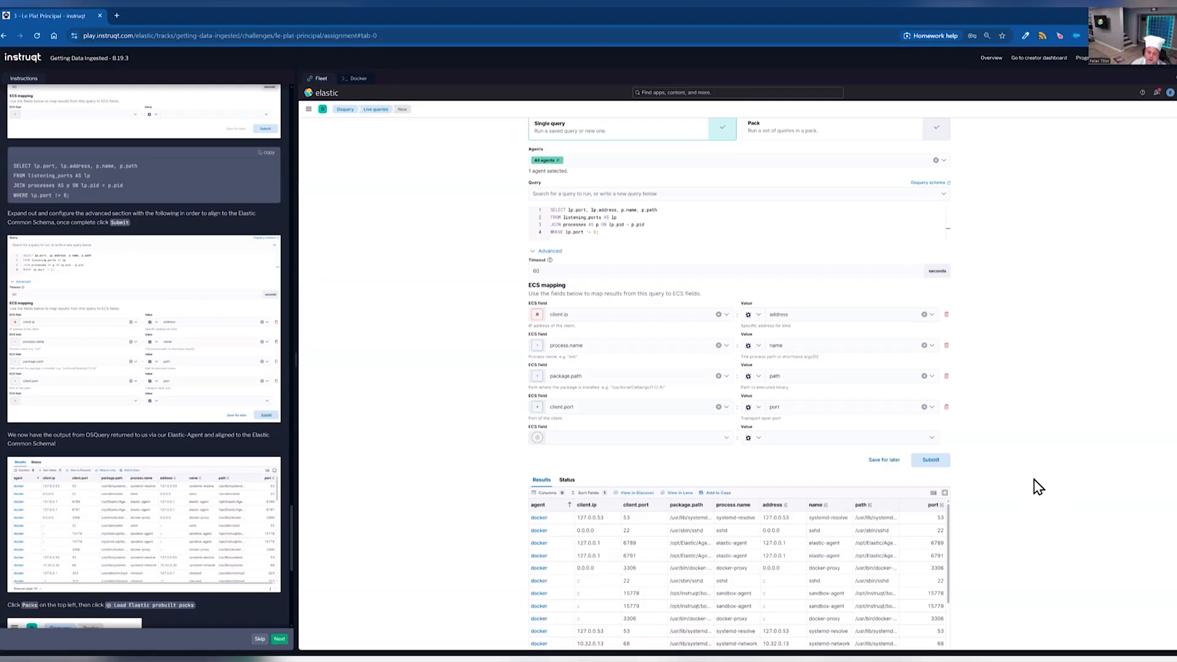
pyautogui.scroll(-1, 1040, 479)
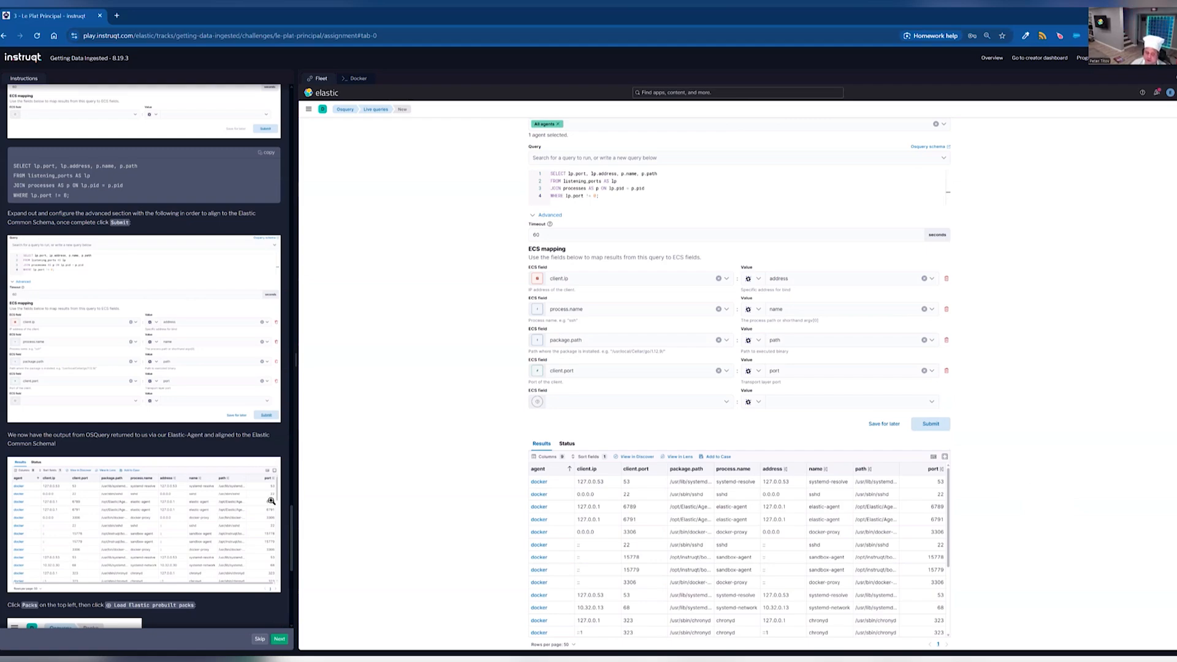
# Load the Elastic prebuilt packs in Osquery and start a new live query with the vuln-management pack.
pyautogui.scroll(-3, 12, 514)
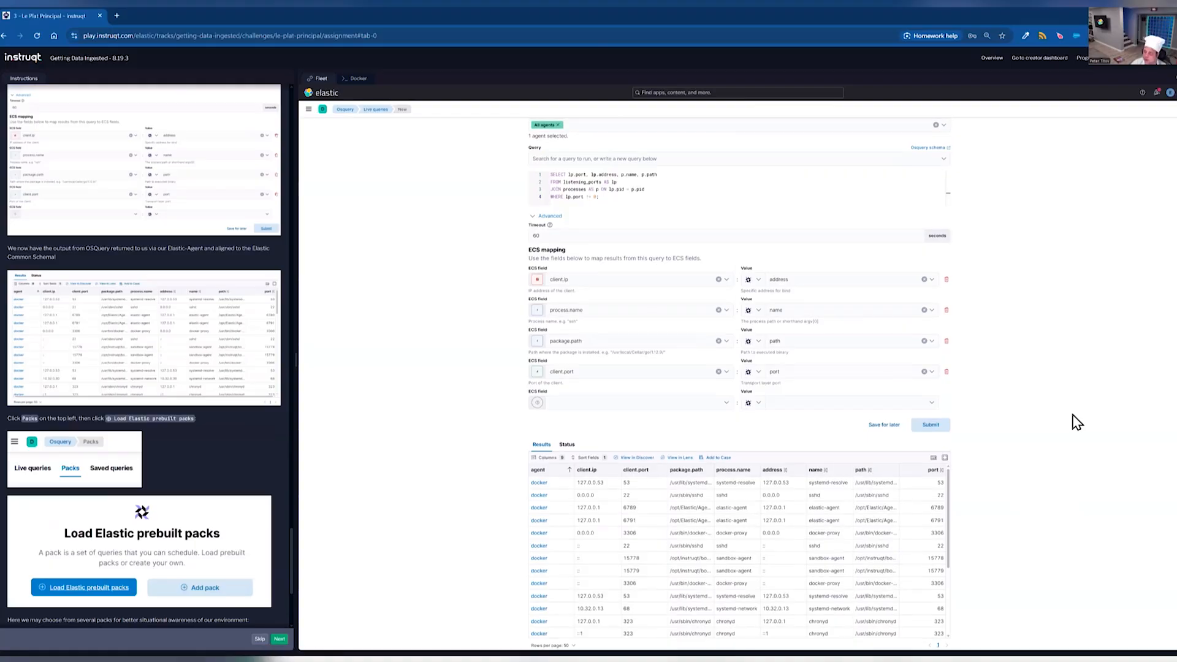
pyautogui.scroll(3, 1051, 407)
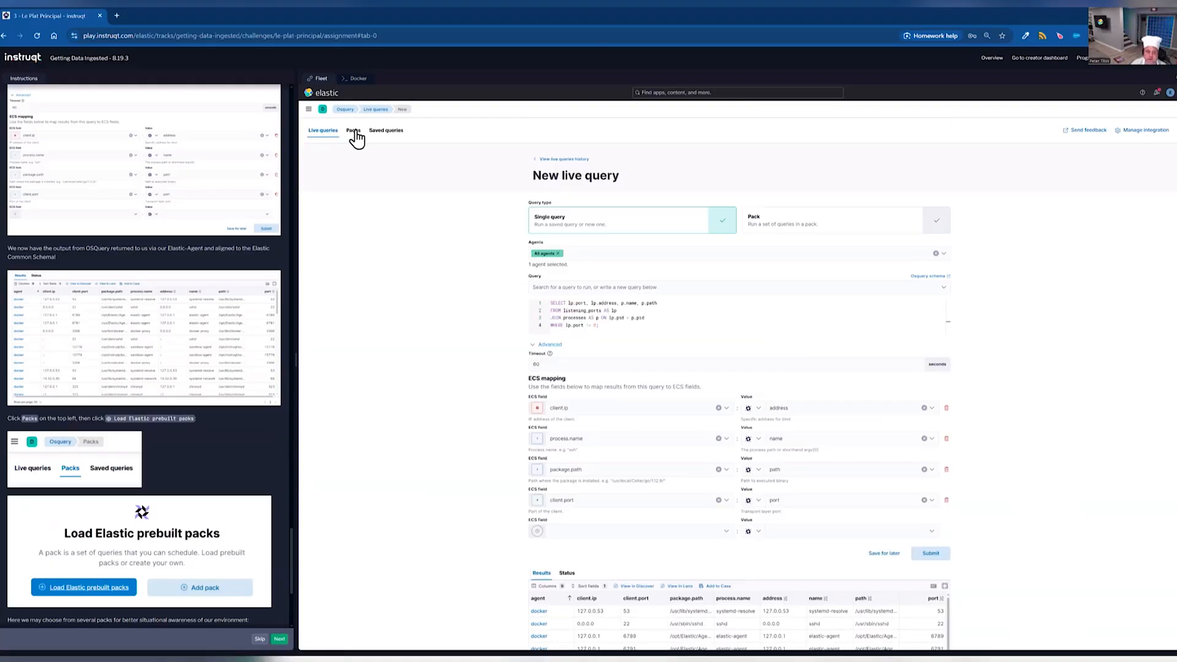
pyautogui.click(355, 135)
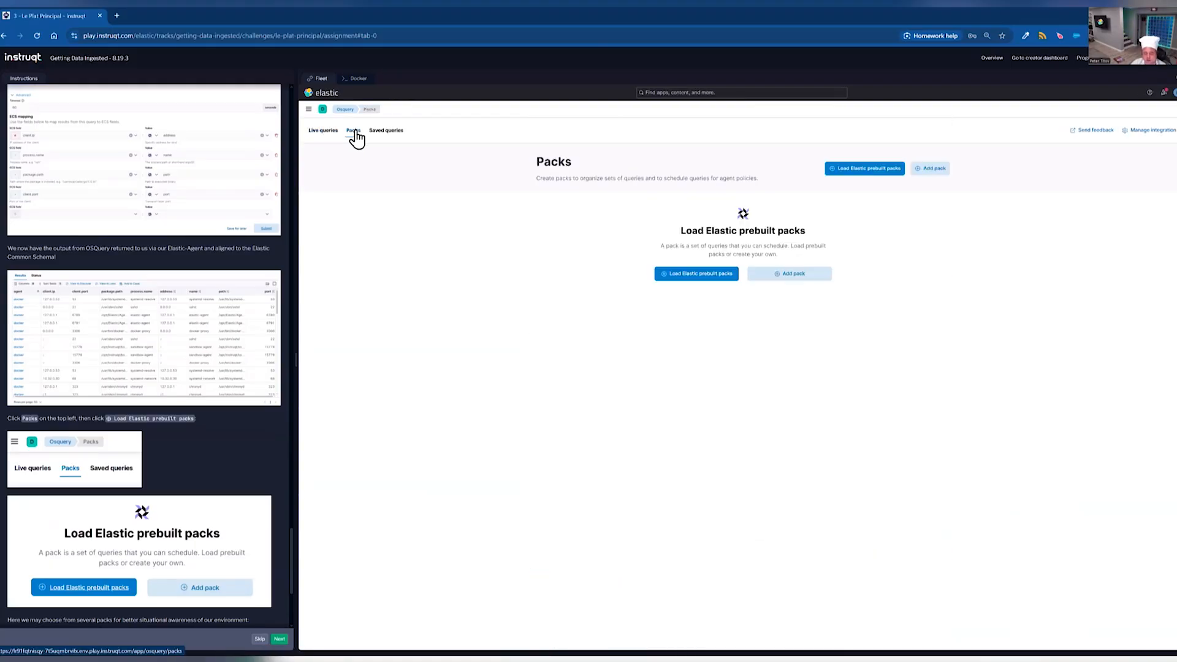
pyautogui.click(698, 281)
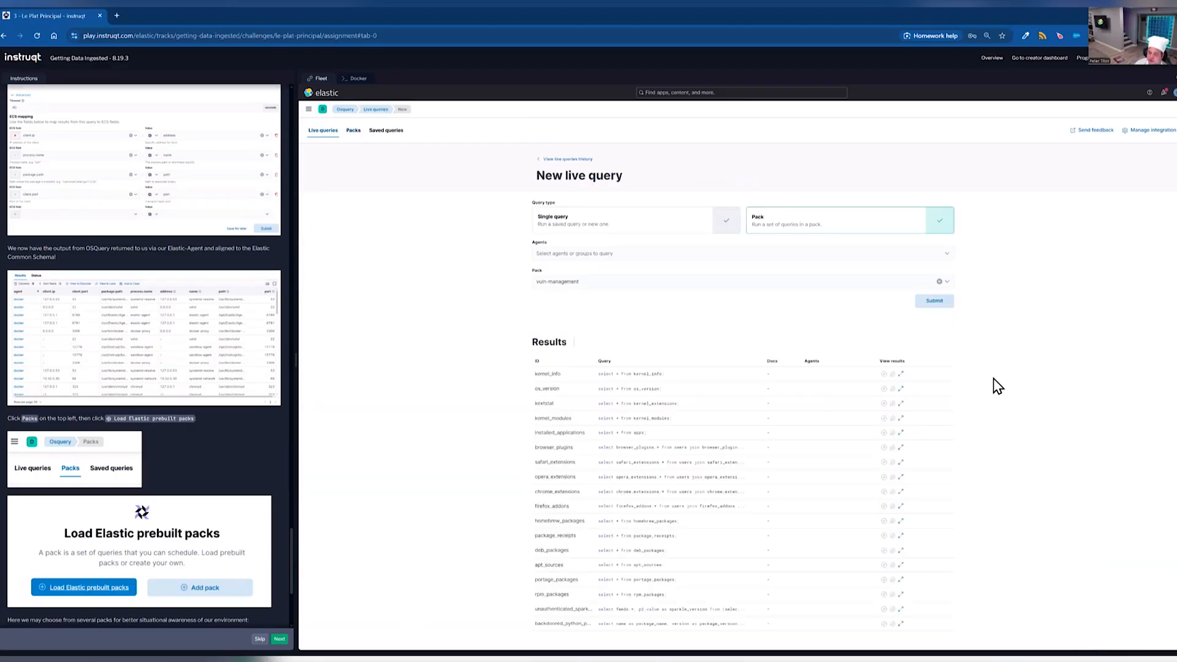
# Expand the Monitor Modified Directories & Elastic.co instructions, search Kibana for Dashboards, and open the Dashboards Analytics result.
pyautogui.scroll(-4, 174, 505)
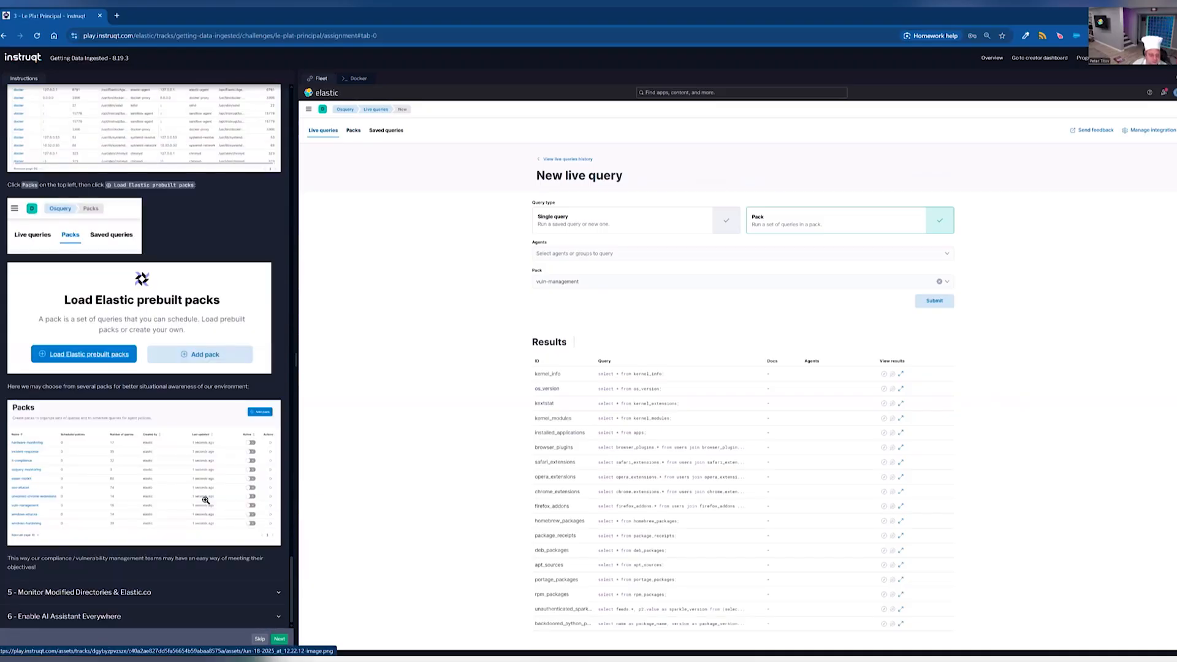
pyautogui.click(222, 572)
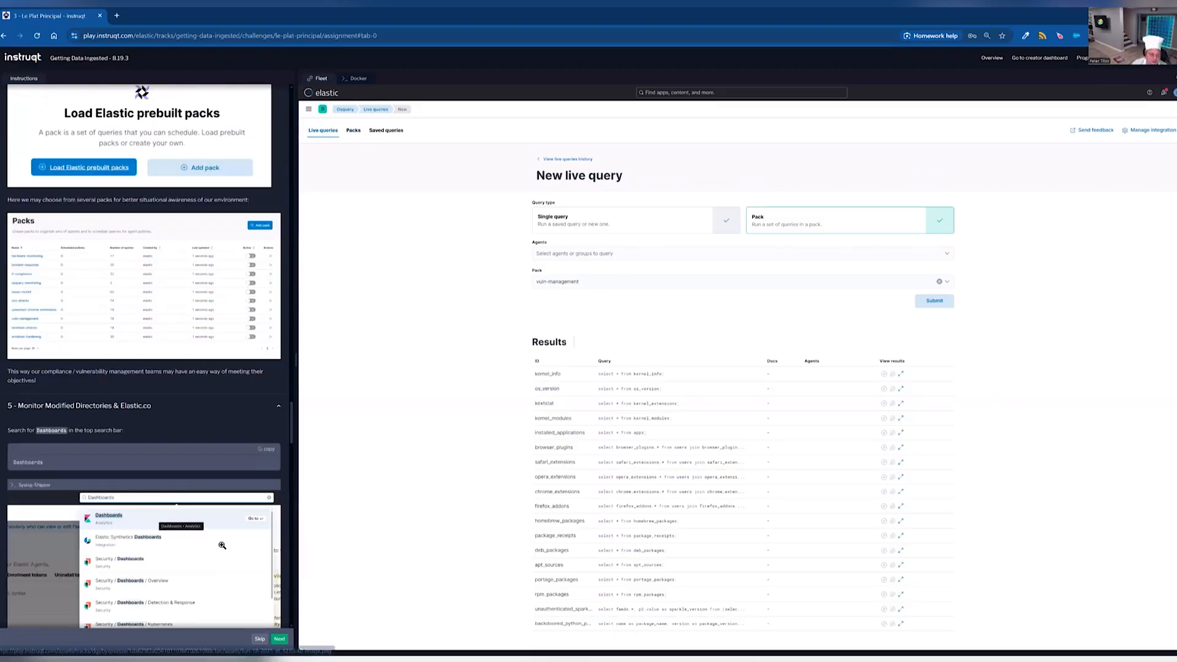
pyautogui.click(269, 448)
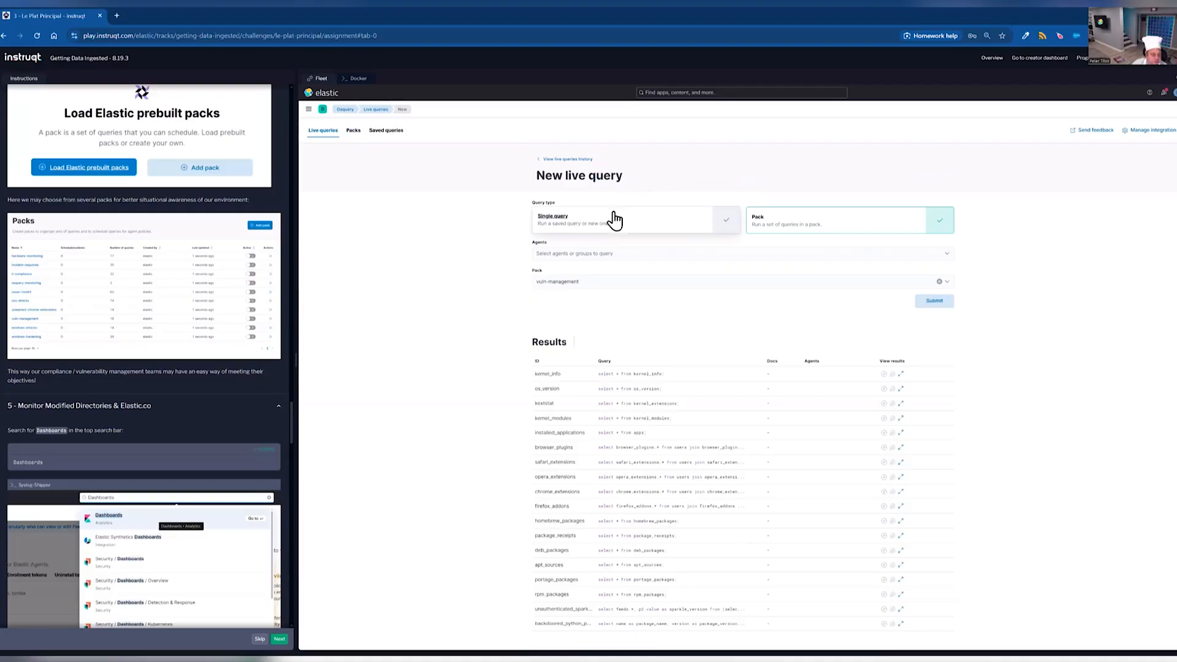
pyautogui.click(725, 93)
pyautogui.hotkey('ctrl', 'v')
pyautogui.scroll(-3, 252, 445)
pyautogui.scroll(-2, 245, 444)
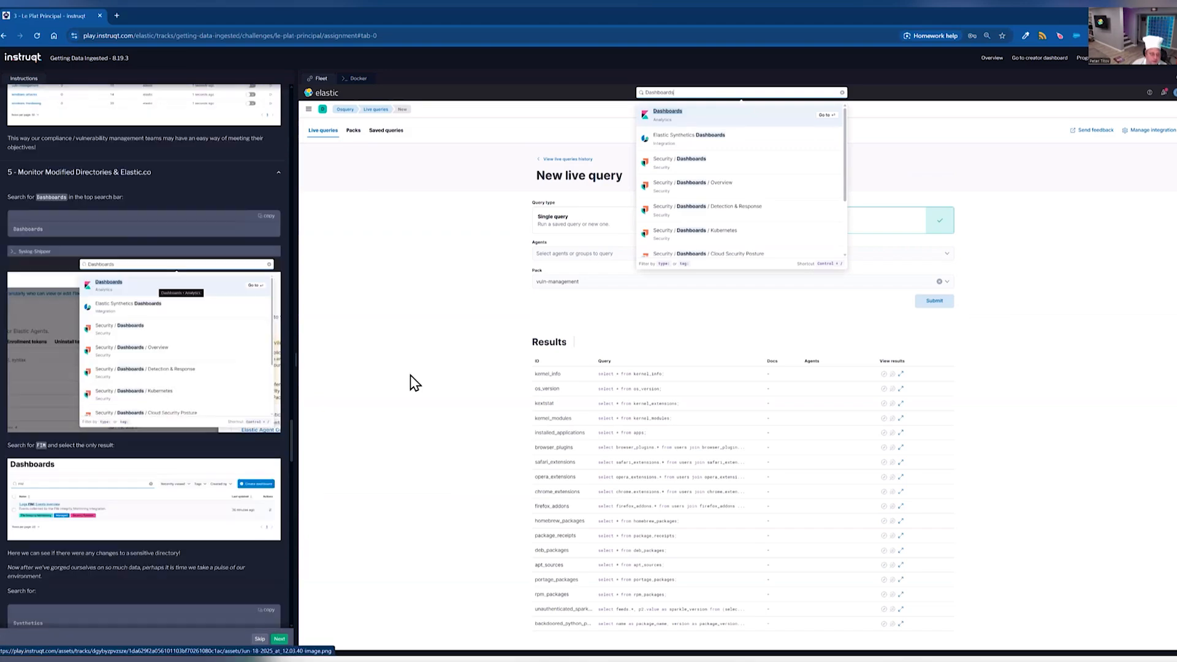
pyautogui.click(723, 120)
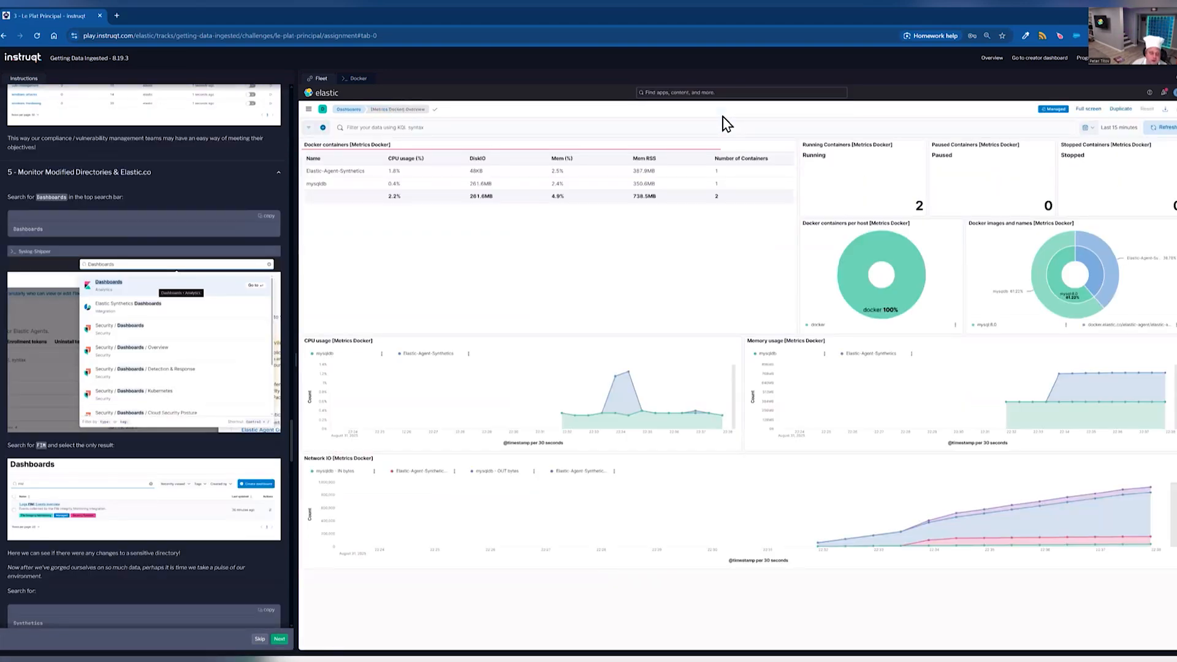
# Return to the dashboard list, search for FIM, and open the [Logs FIM] Events overview dashboard to review the file events.
pyautogui.click(349, 109)
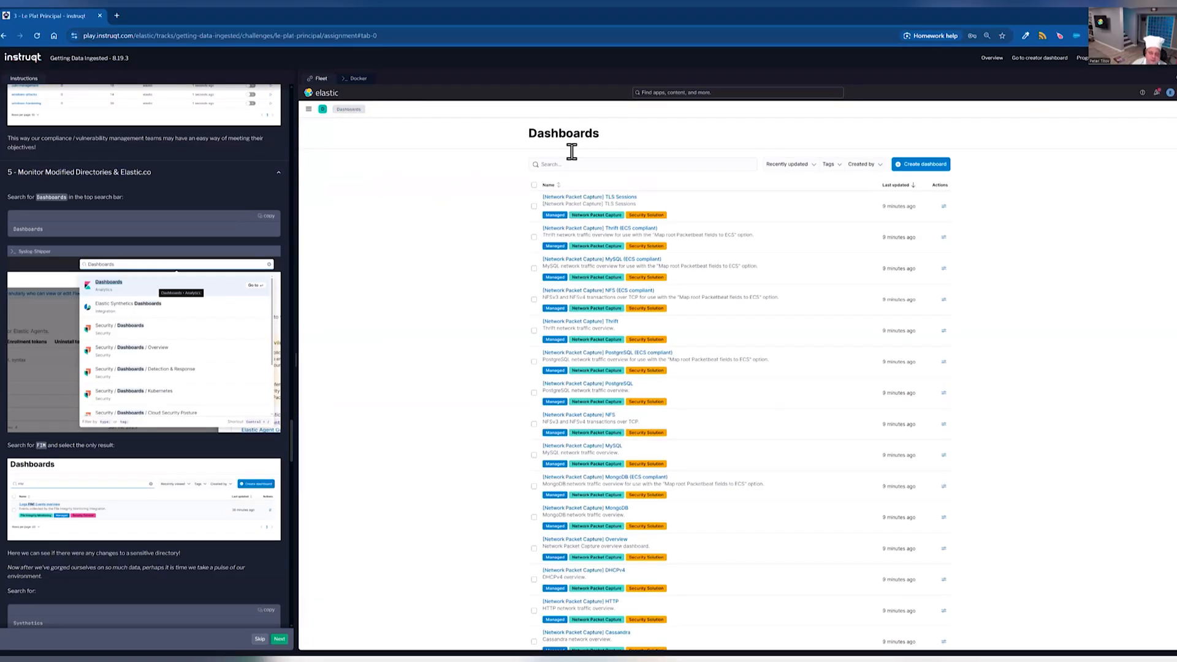
pyautogui.click(595, 162)
pyautogui.write('FIM')
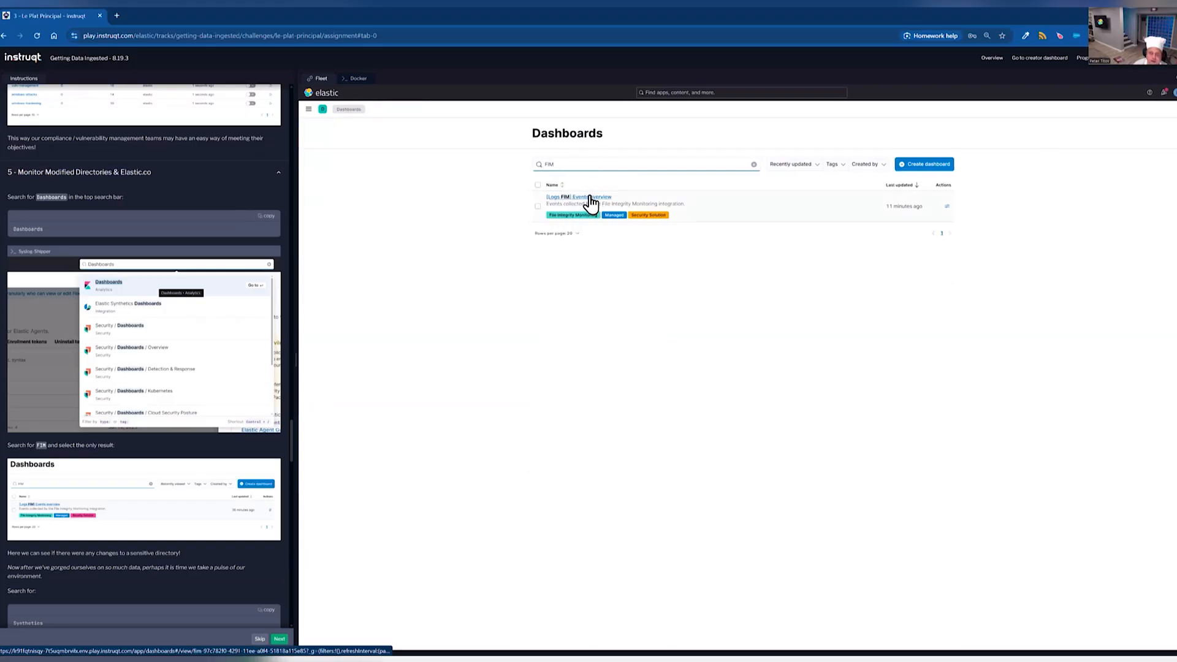
pyautogui.click(591, 199)
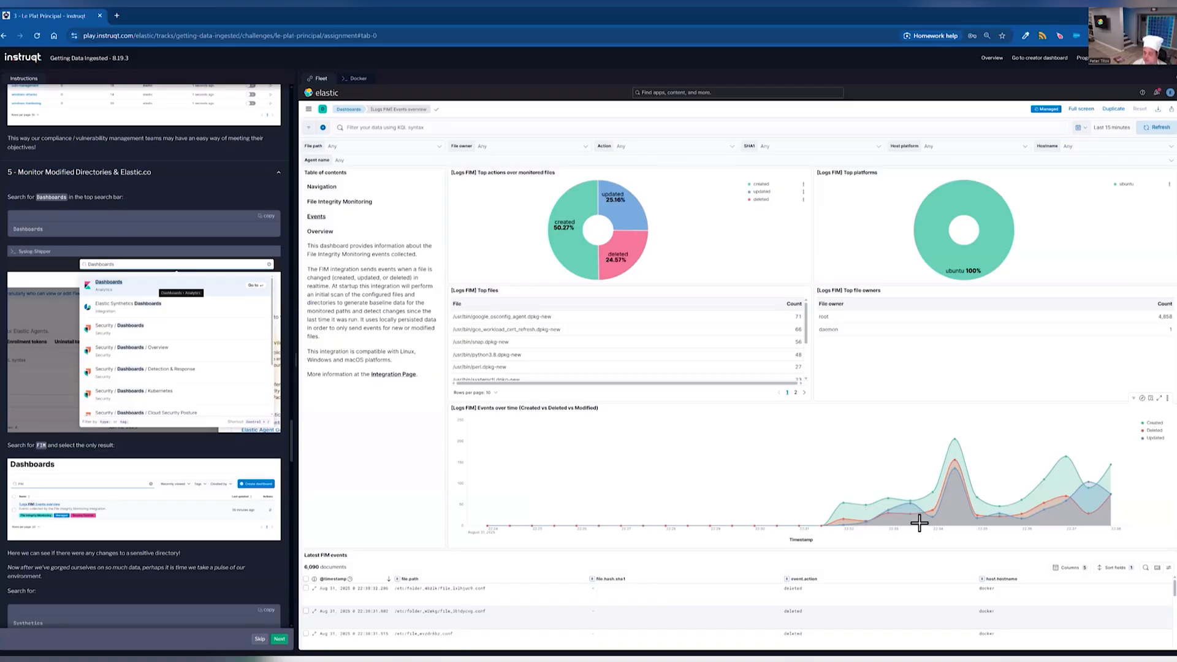
pyautogui.scroll(-2, 1019, 504)
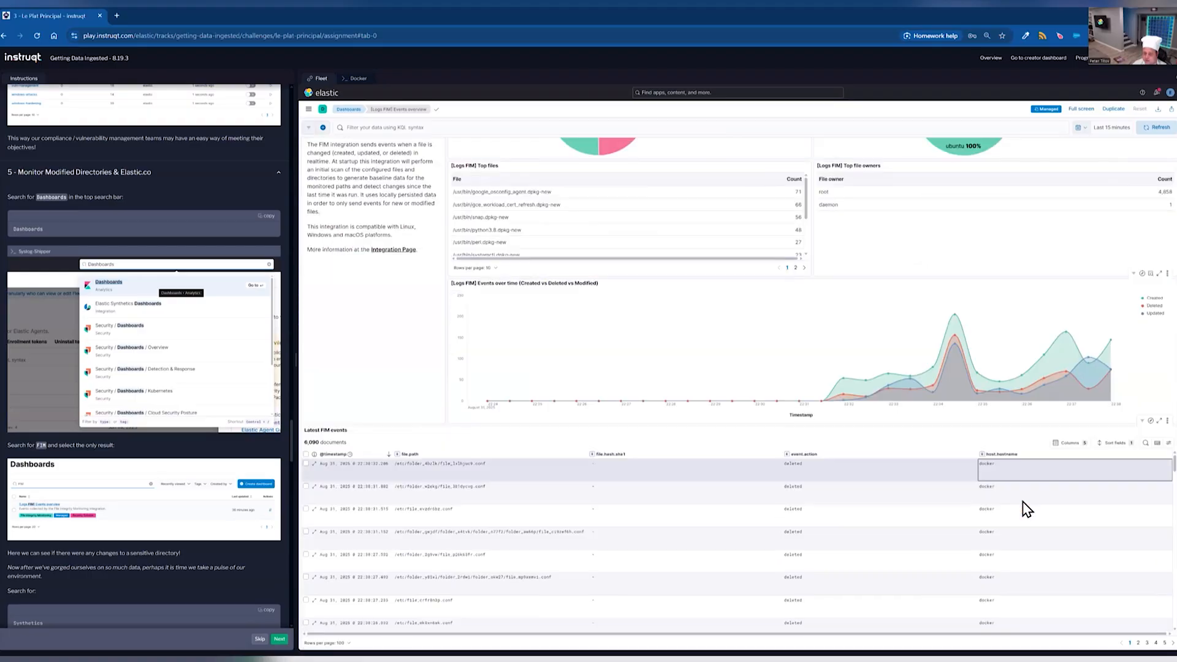
pyautogui.moveTo(464, 488)
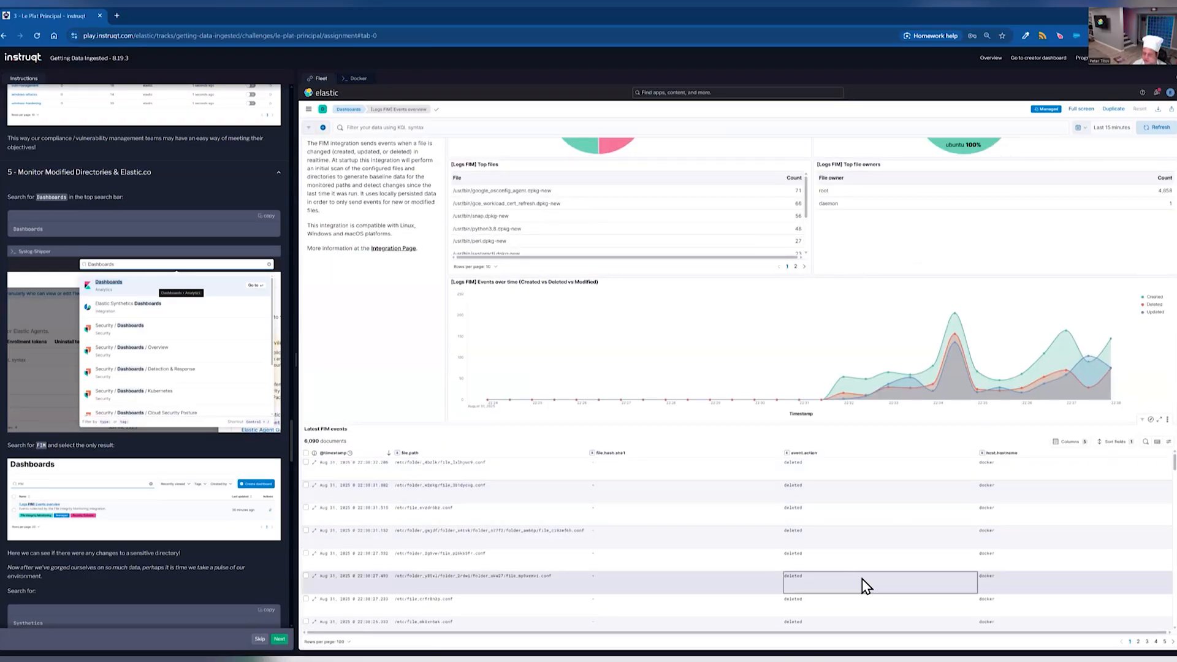
pyautogui.scroll(2, 1018, 515)
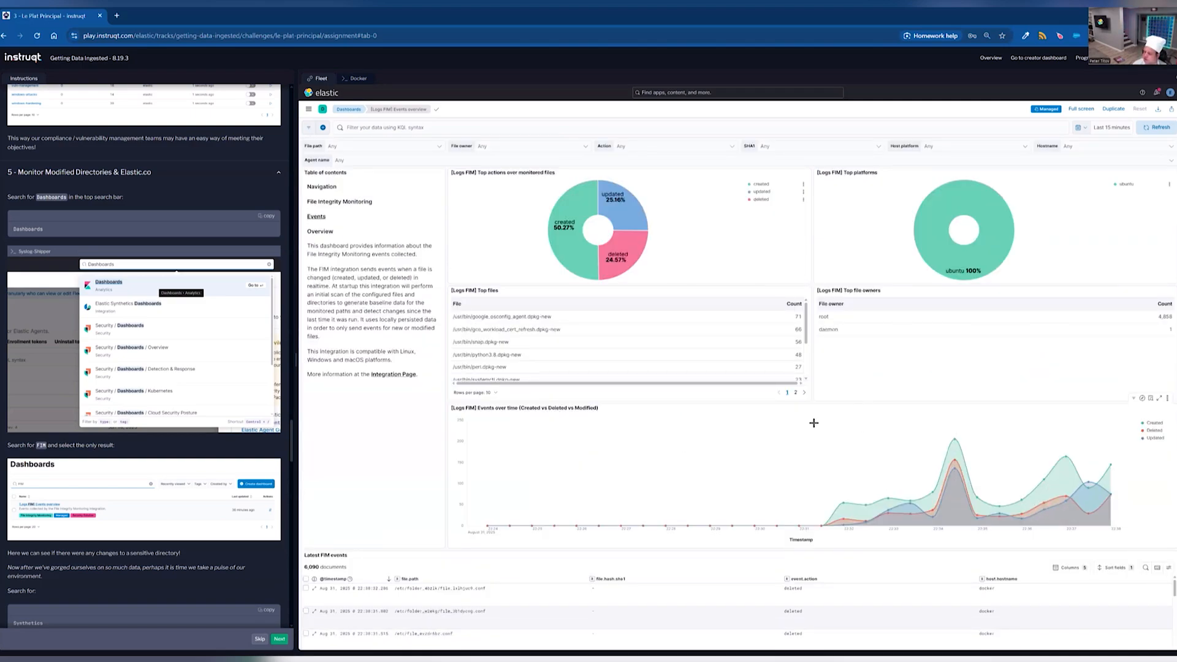
# Search Kibana for Synthetics and open the Synthetics result under Observability.
pyautogui.scroll(-1, 205, 519)
pyautogui.scroll(-2, 272, 471)
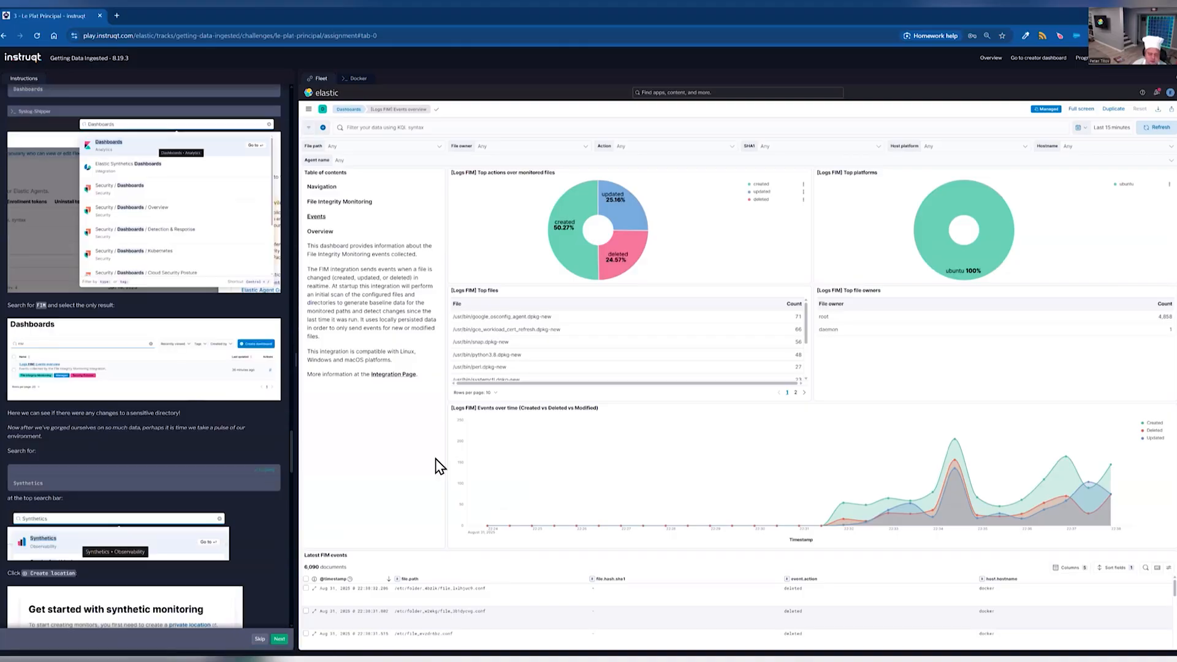
pyautogui.click(719, 91)
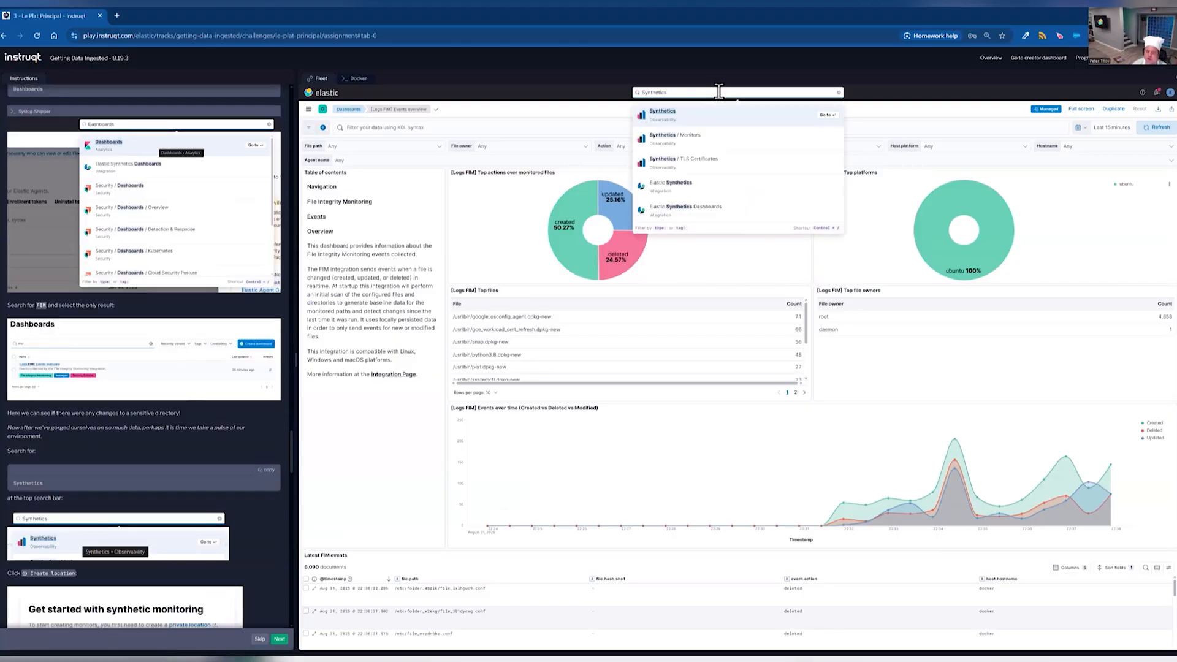
pyautogui.click(711, 123)
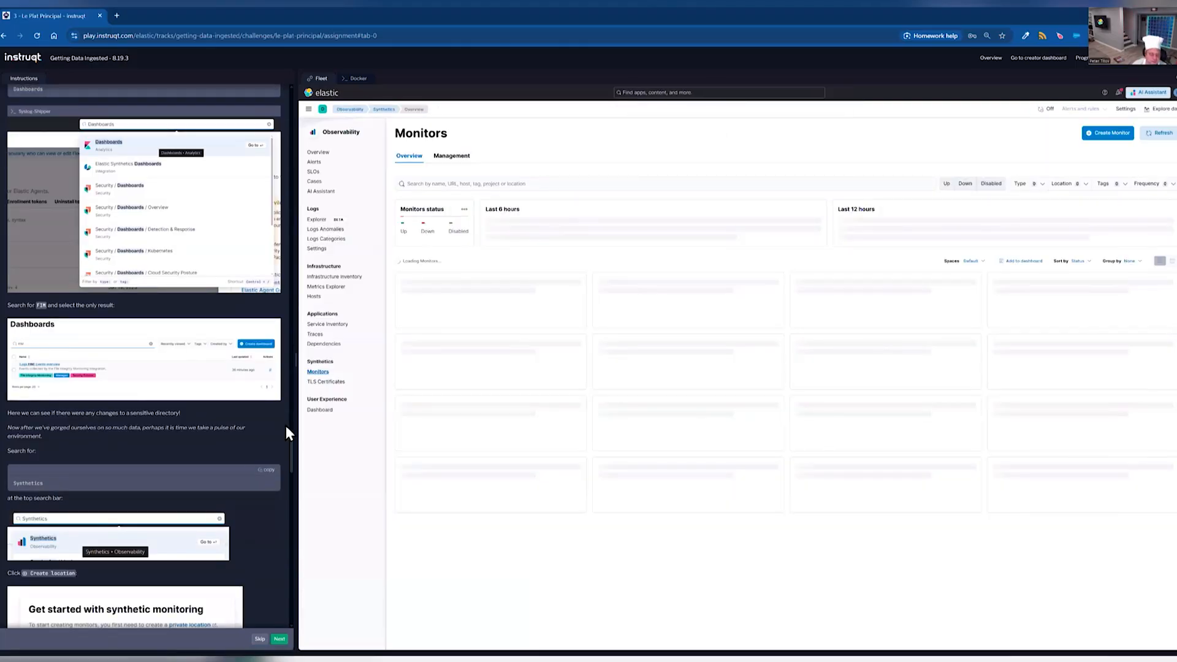
# Create and save a private location named Private that uses the Synthetics agent policy.
pyautogui.scroll(-2, 184, 502)
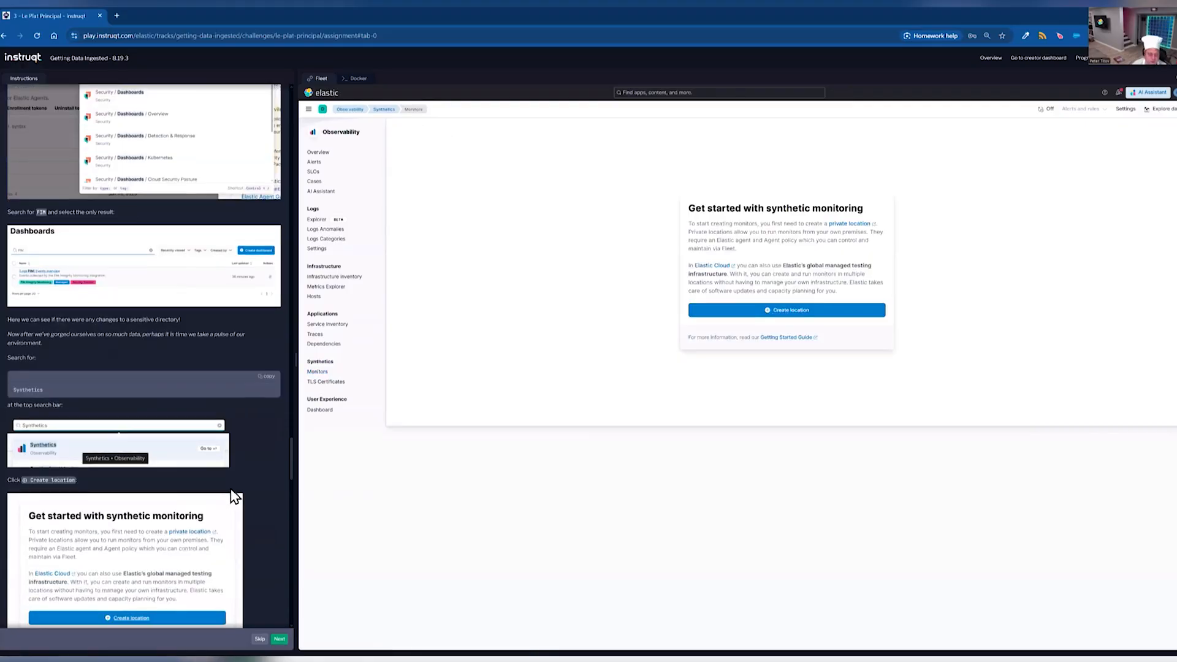
pyautogui.scroll(-2, 228, 493)
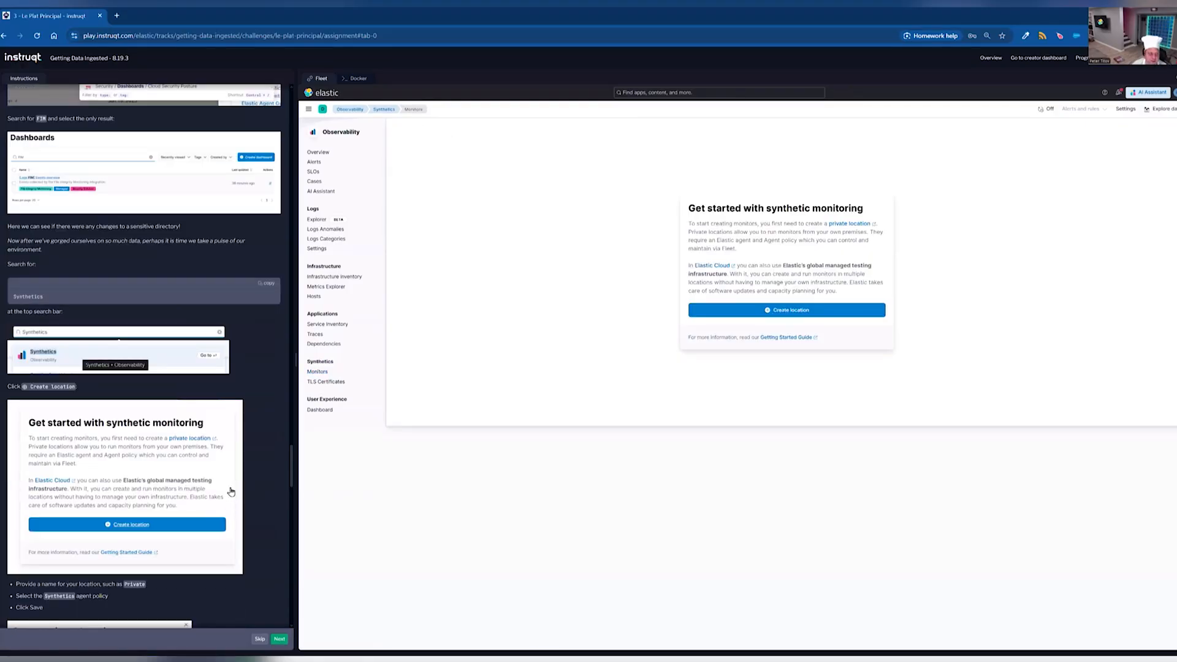
pyautogui.click(768, 310)
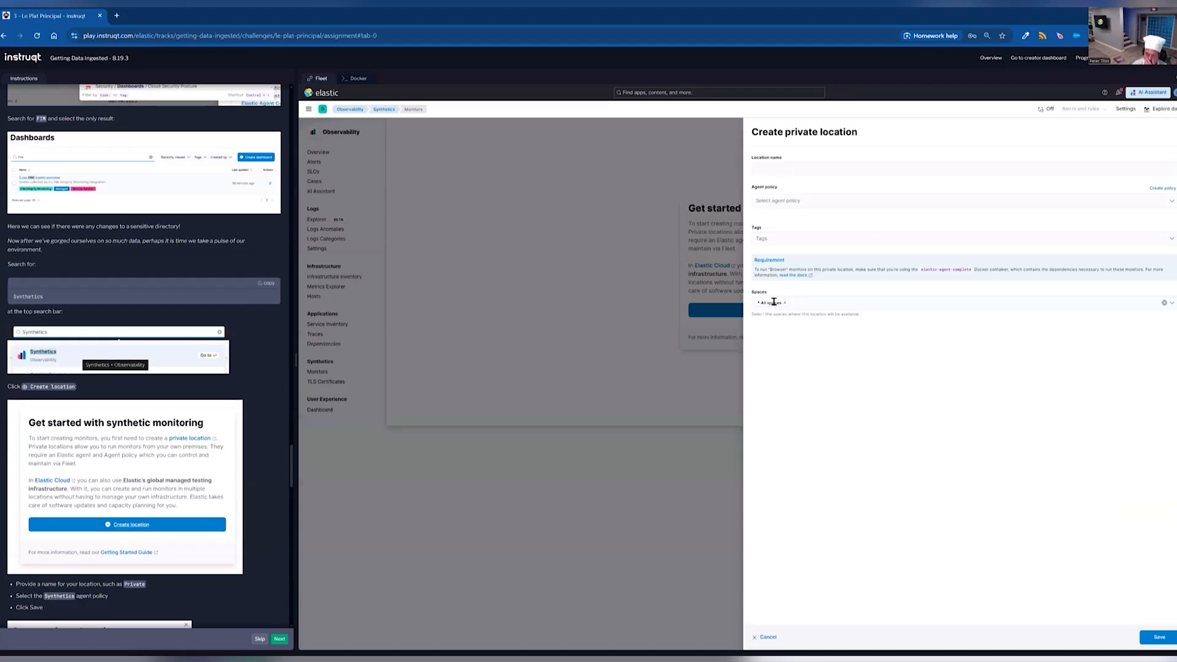
pyautogui.scroll(-1, 234, 450)
pyautogui.scroll(-3, 235, 449)
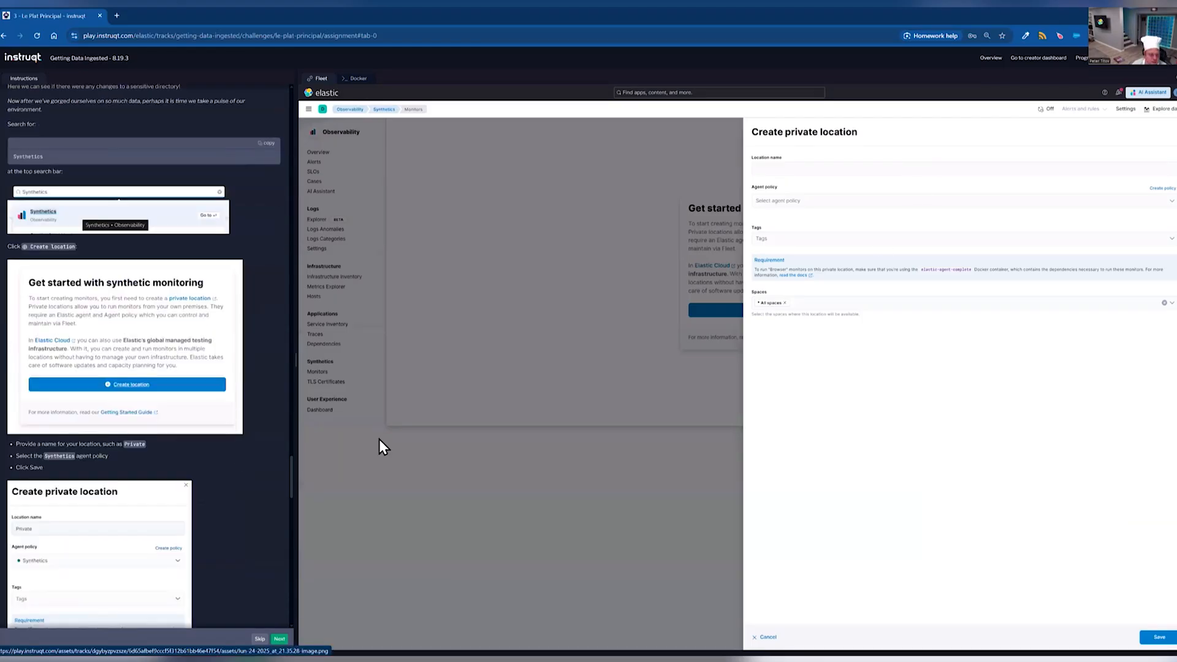
pyautogui.click(840, 172)
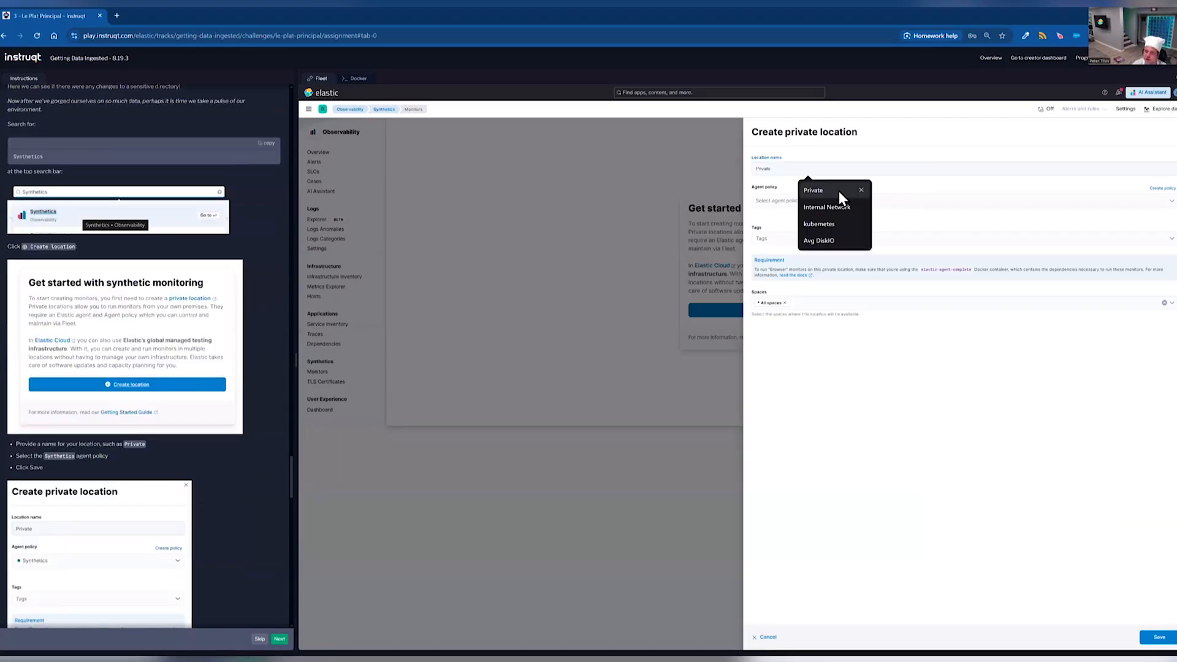
pyautogui.click(867, 198)
pyautogui.click(871, 205)
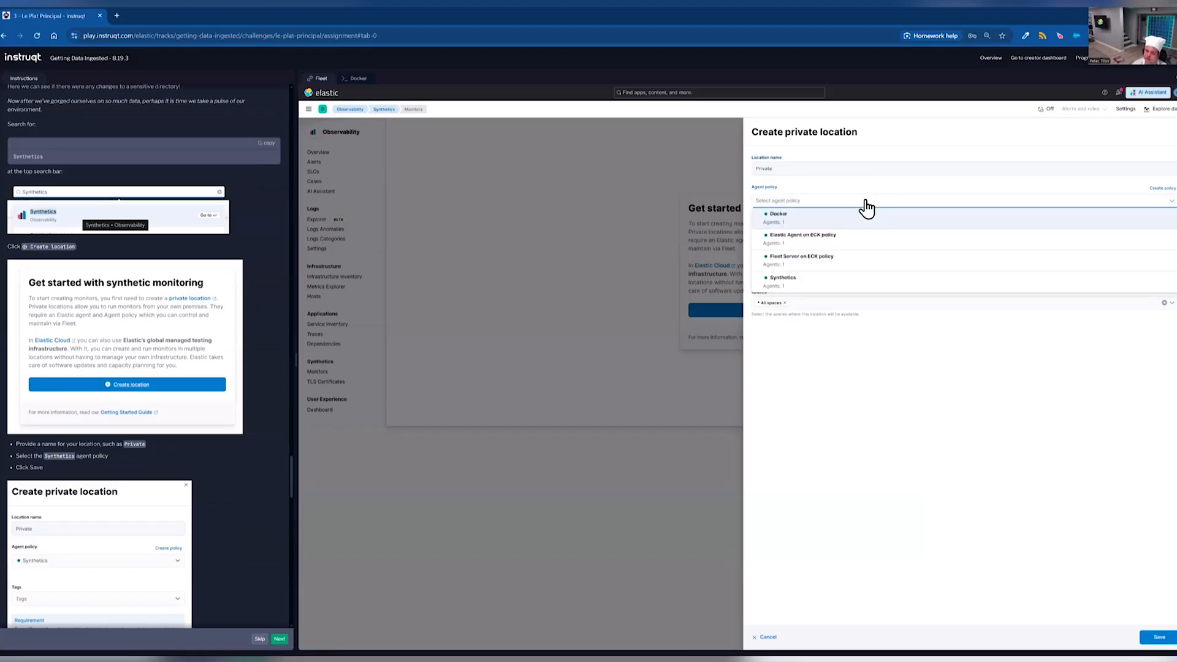
pyautogui.click(777, 283)
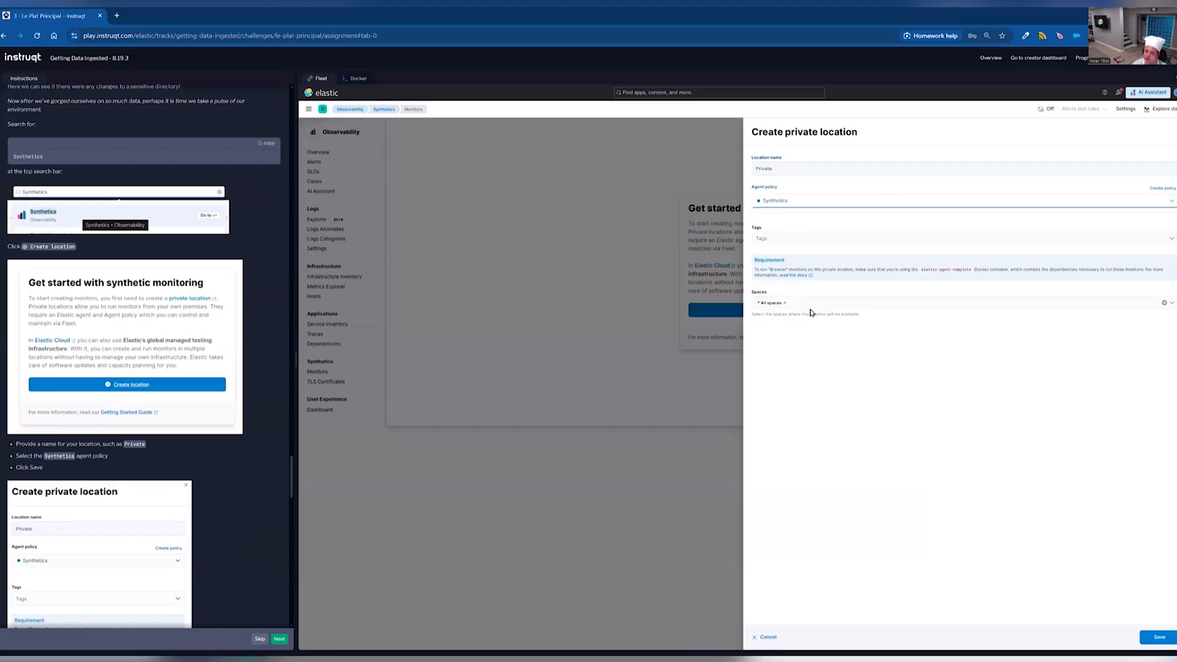
pyautogui.click(1159, 638)
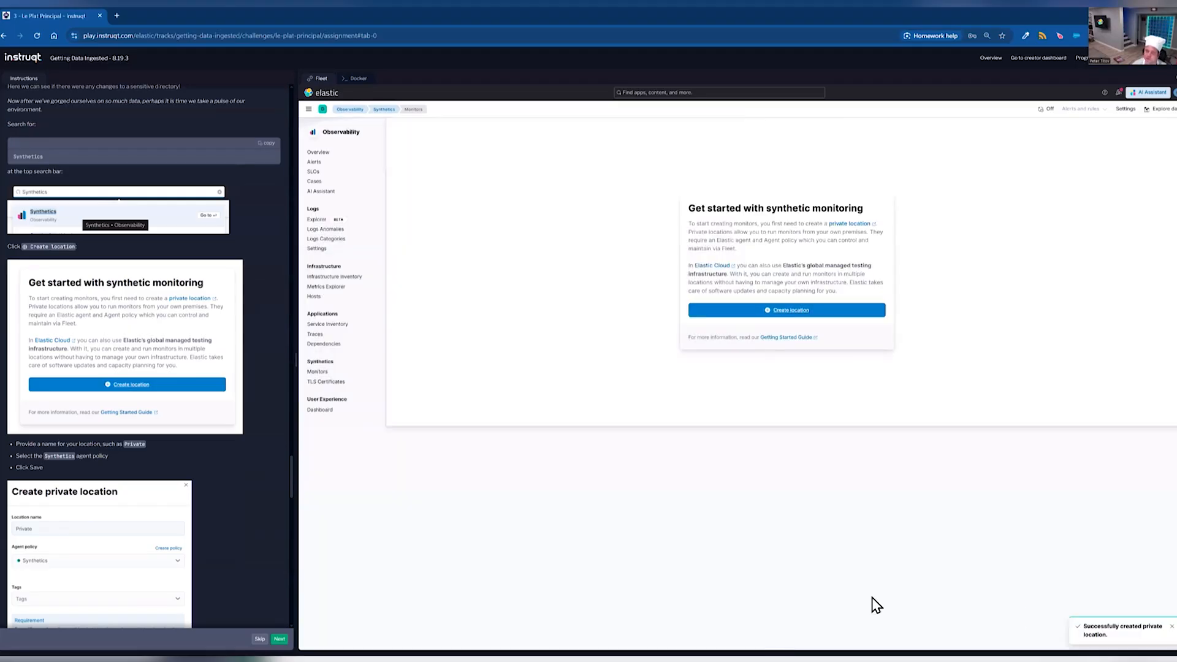
pyautogui.scroll(-5, 194, 541)
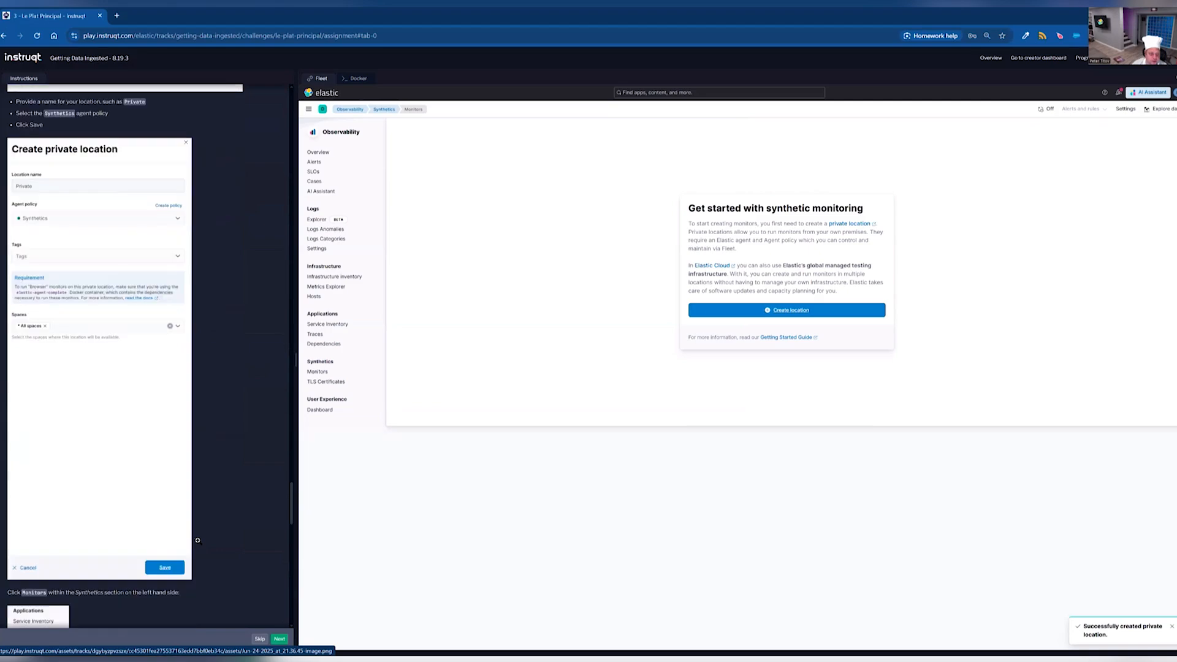
pyautogui.scroll(-3, 196, 540)
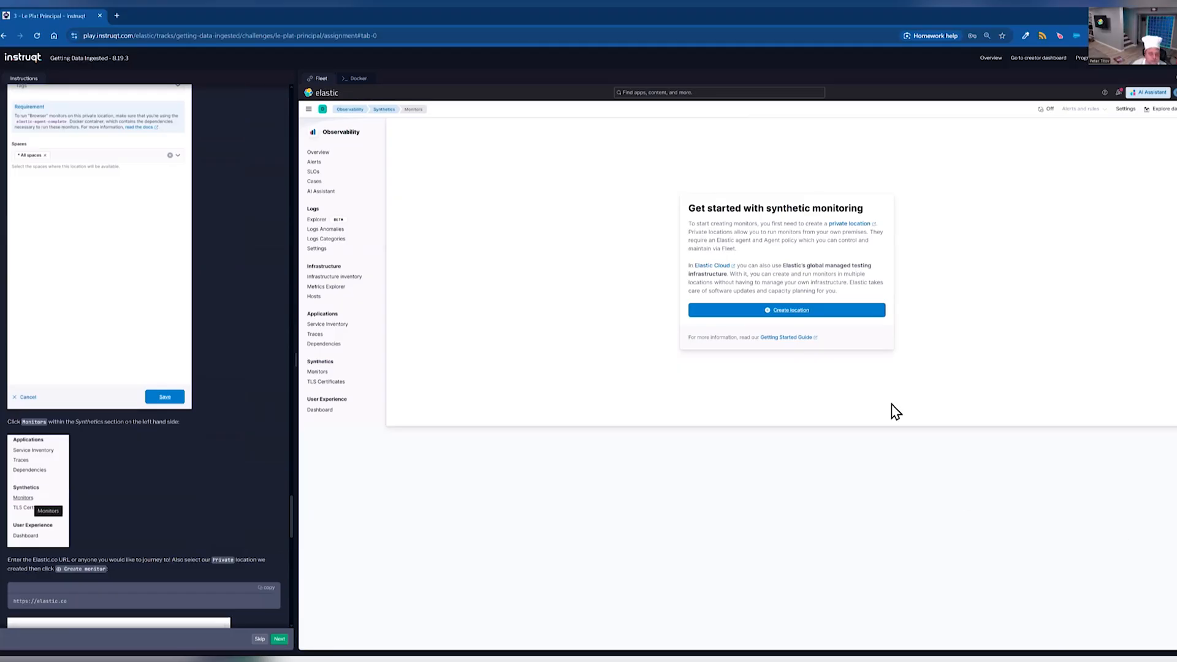
pyautogui.click(318, 372)
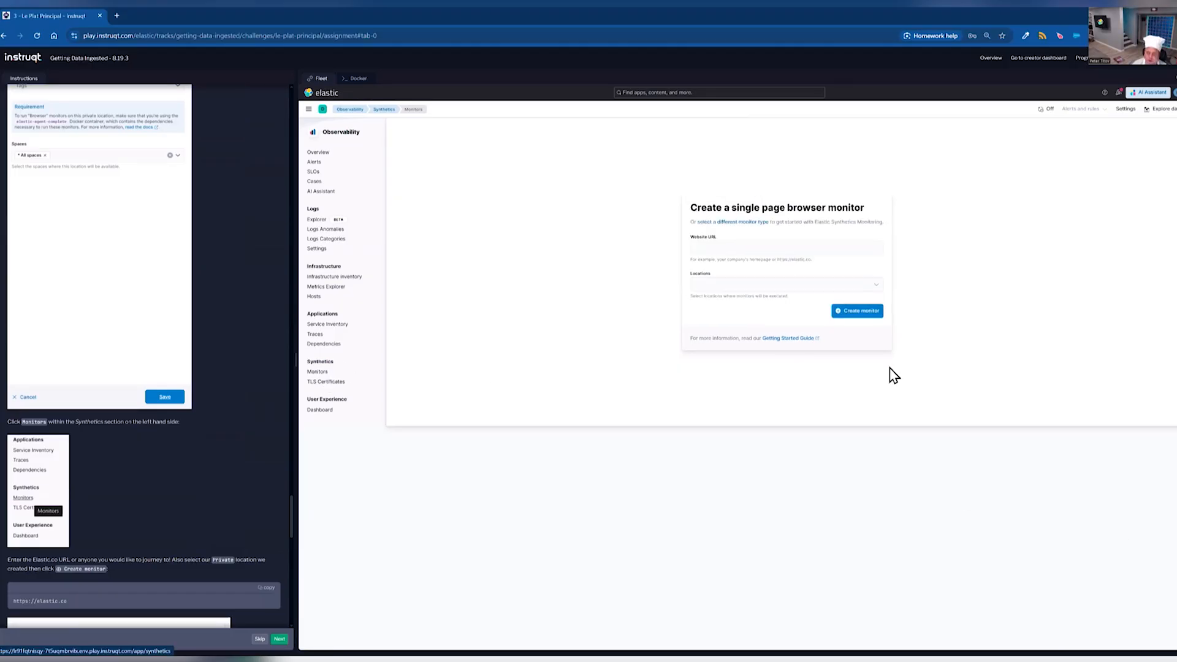
pyautogui.click(268, 592)
pyautogui.click(757, 246)
pyautogui.hotkey('ctrl', 'v')
pyautogui.click(833, 285)
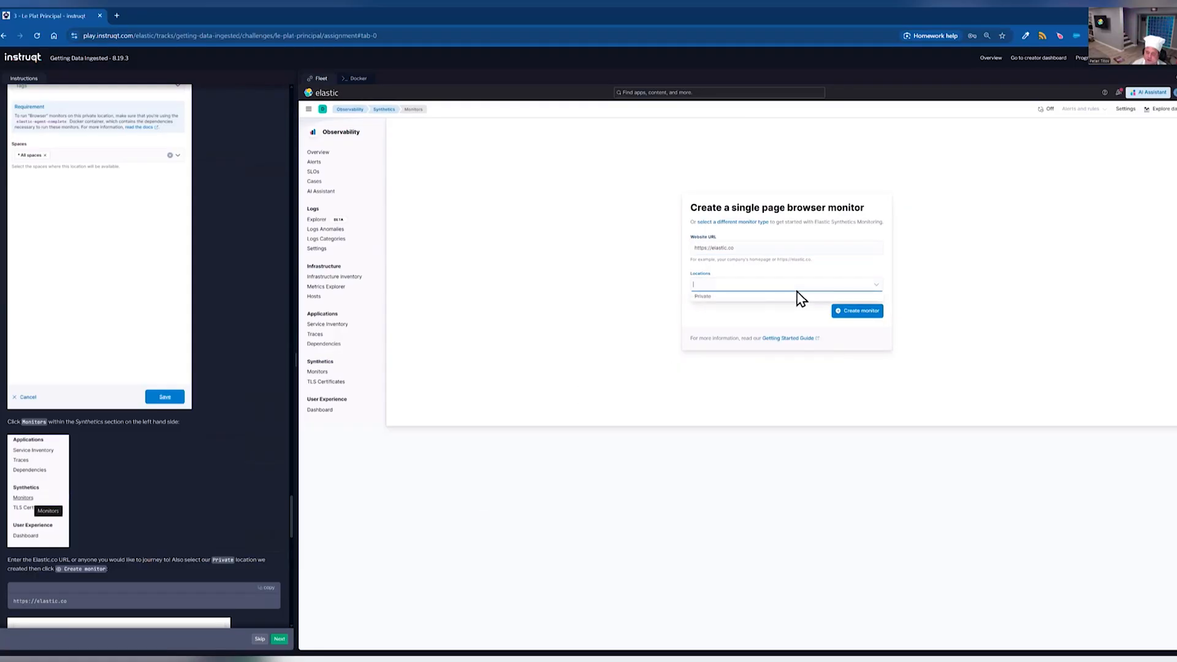
pyautogui.click(762, 297)
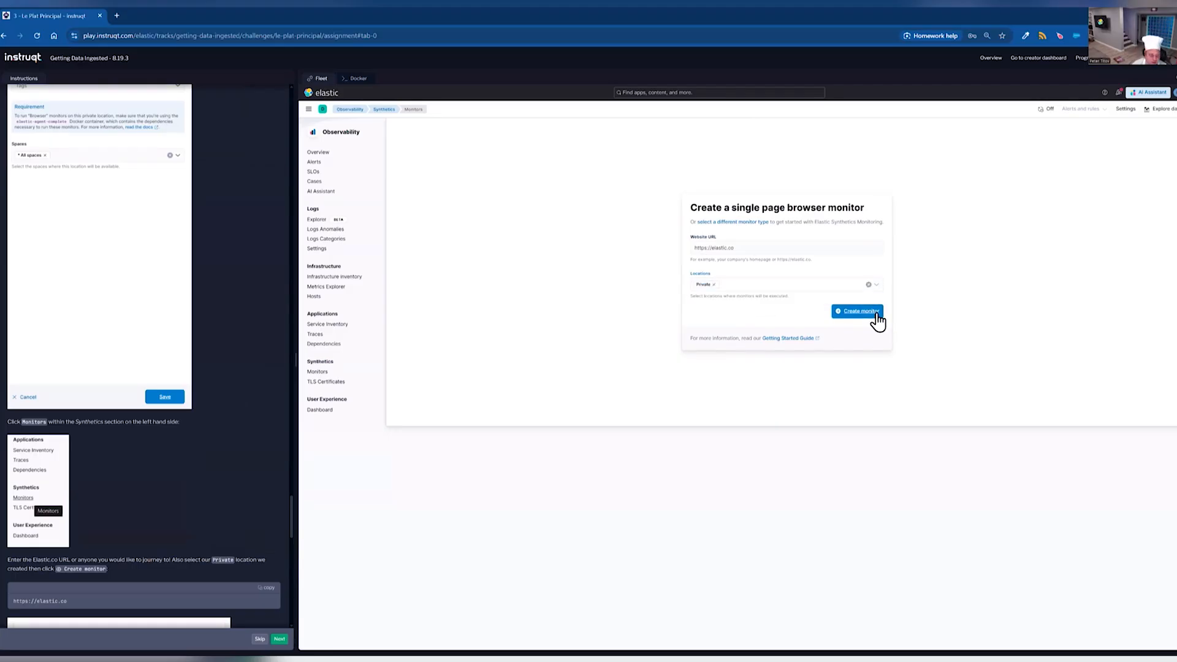
pyautogui.click(877, 315)
pyautogui.scroll(-4, 233, 506)
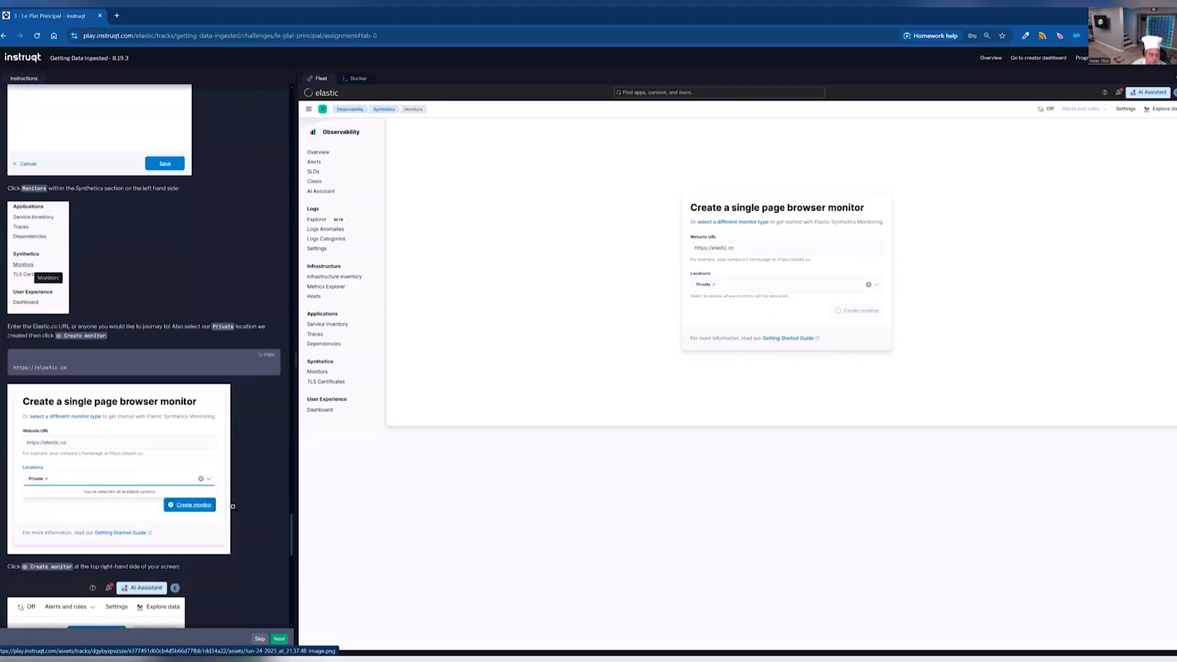
pyautogui.scroll(-2, 233, 505)
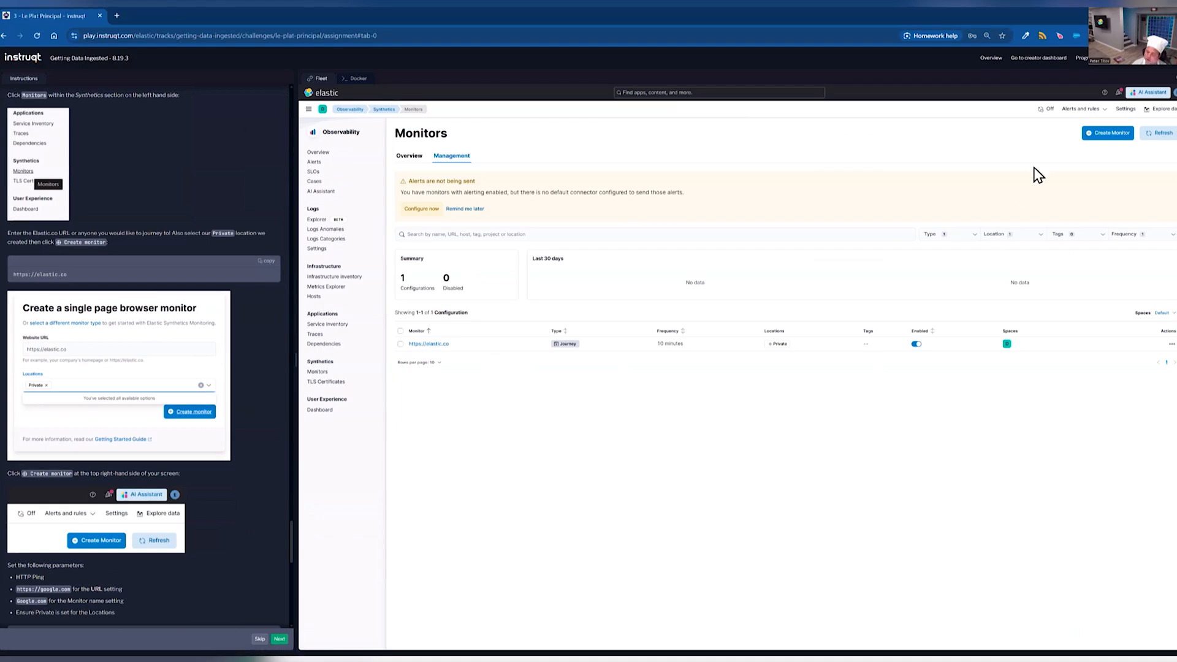
pyautogui.scroll(-2, 254, 561)
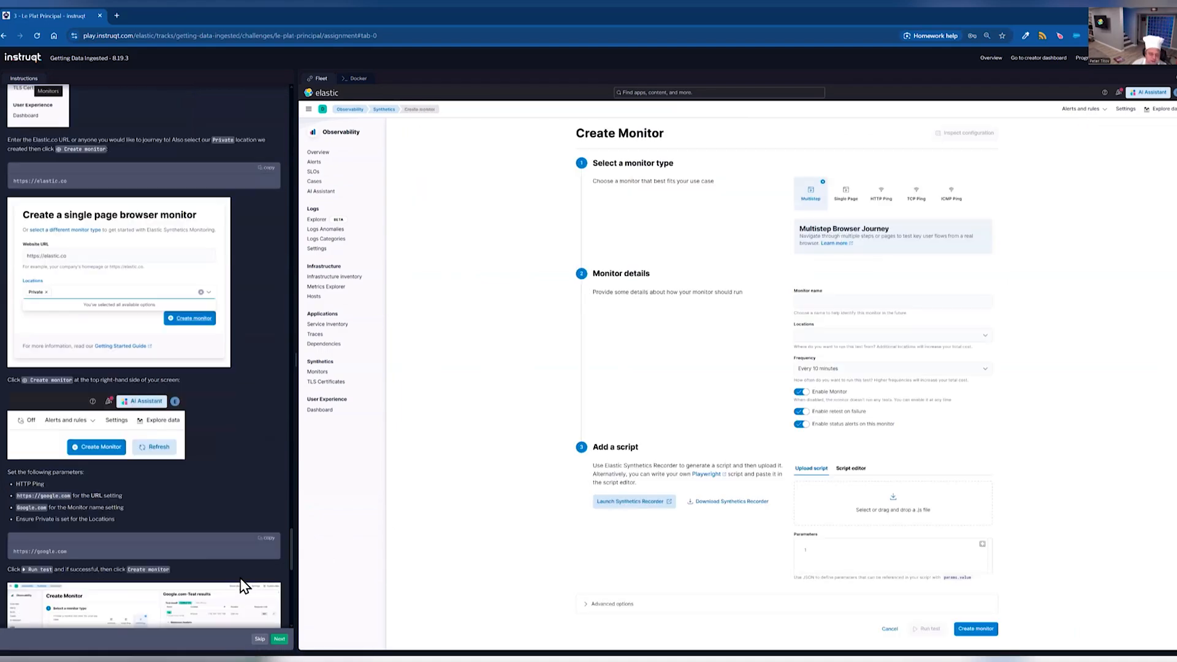
pyautogui.click(882, 195)
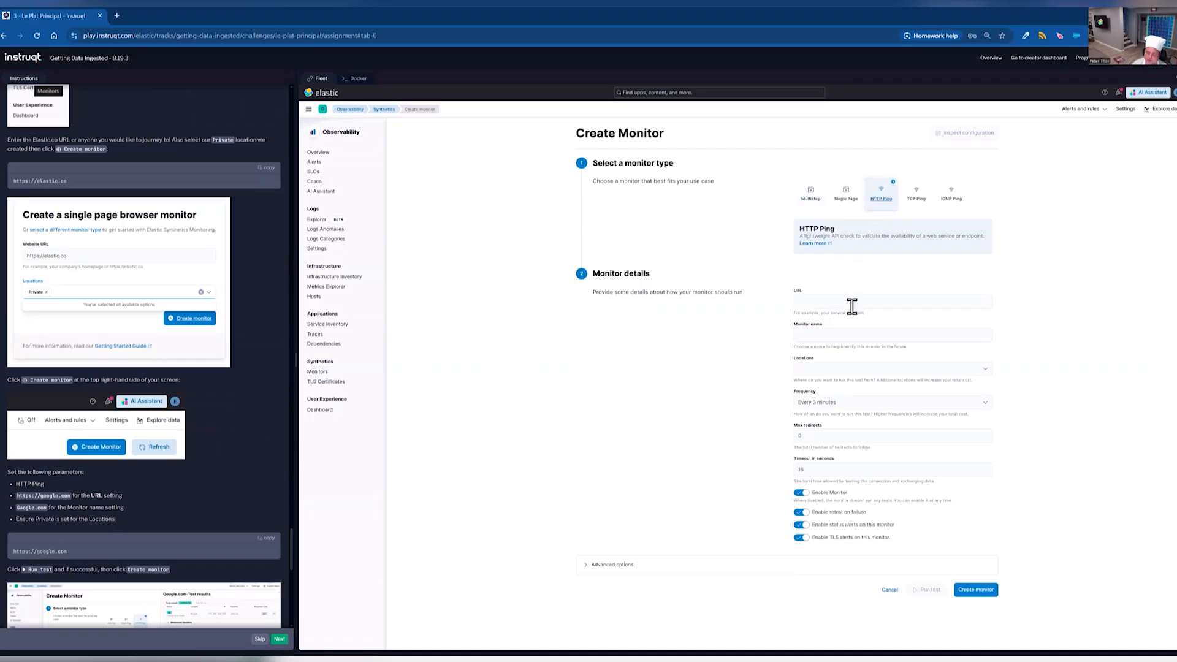
pyautogui.click(270, 543)
pyautogui.click(821, 301)
pyautogui.hotkey('ctrl', 'v')
# Name the HTTP Ping monitor Google.com and assign it to the Private location.
pyautogui.click(862, 333)
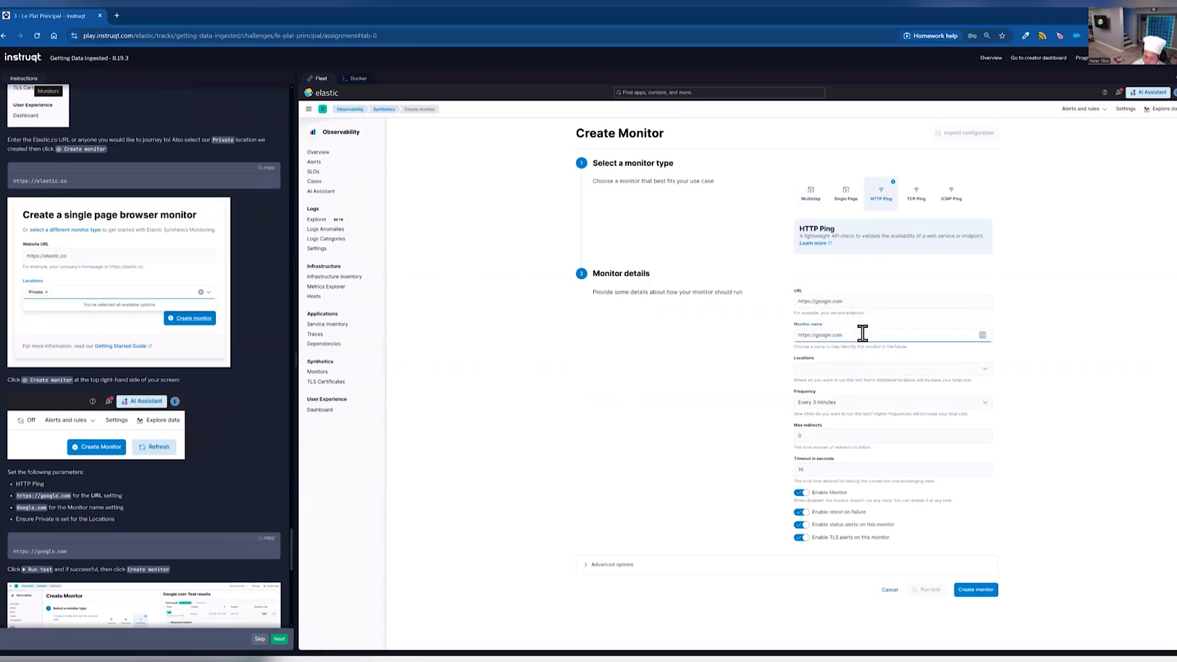
pyautogui.hotkey('shift', 'Home')
pyautogui.write('A')
pyautogui.hotkey('ctrl', 'a')
pyautogui.write('Google')
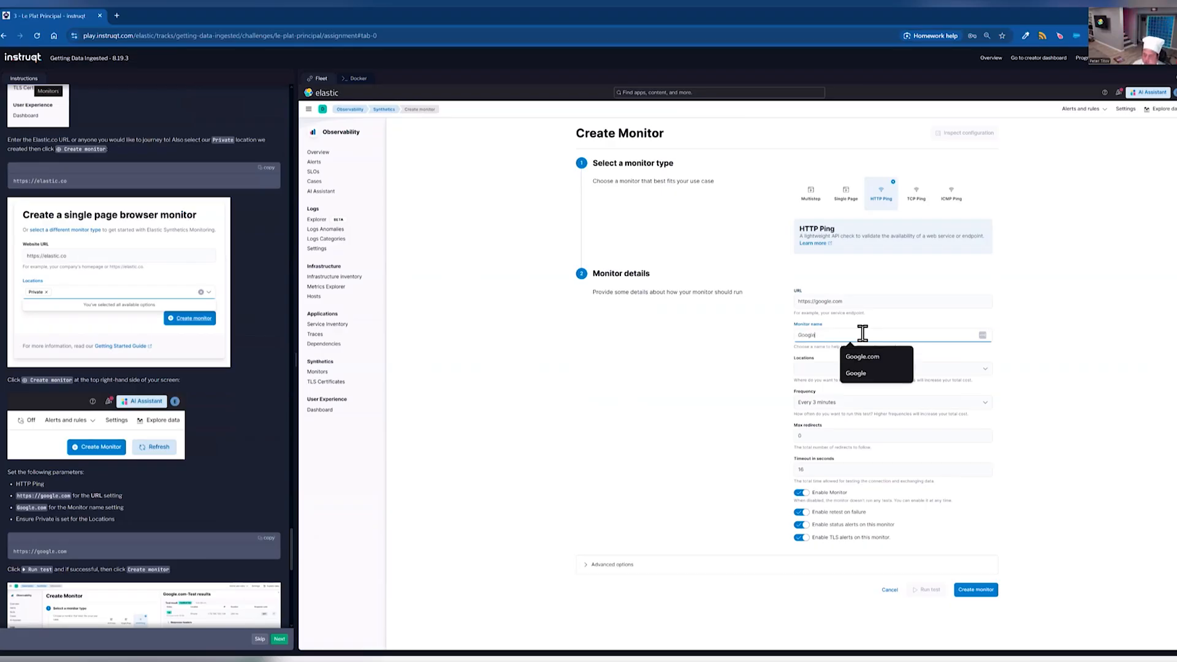
pyautogui.write('.com')
pyautogui.click(980, 371)
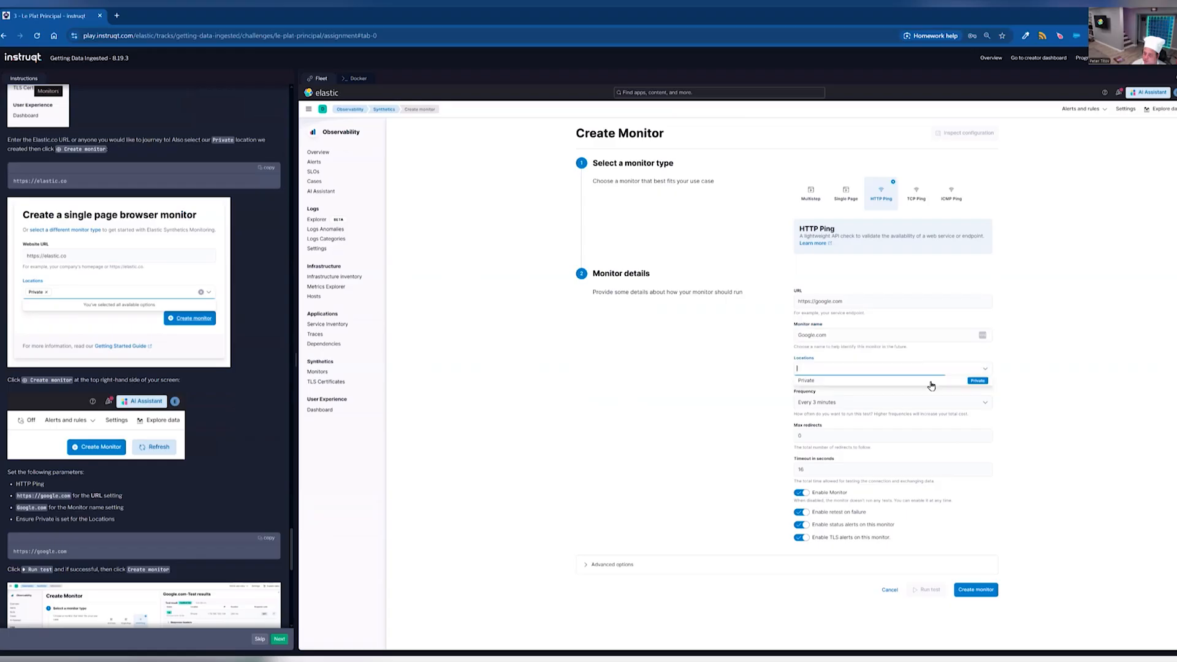
pyautogui.click(928, 385)
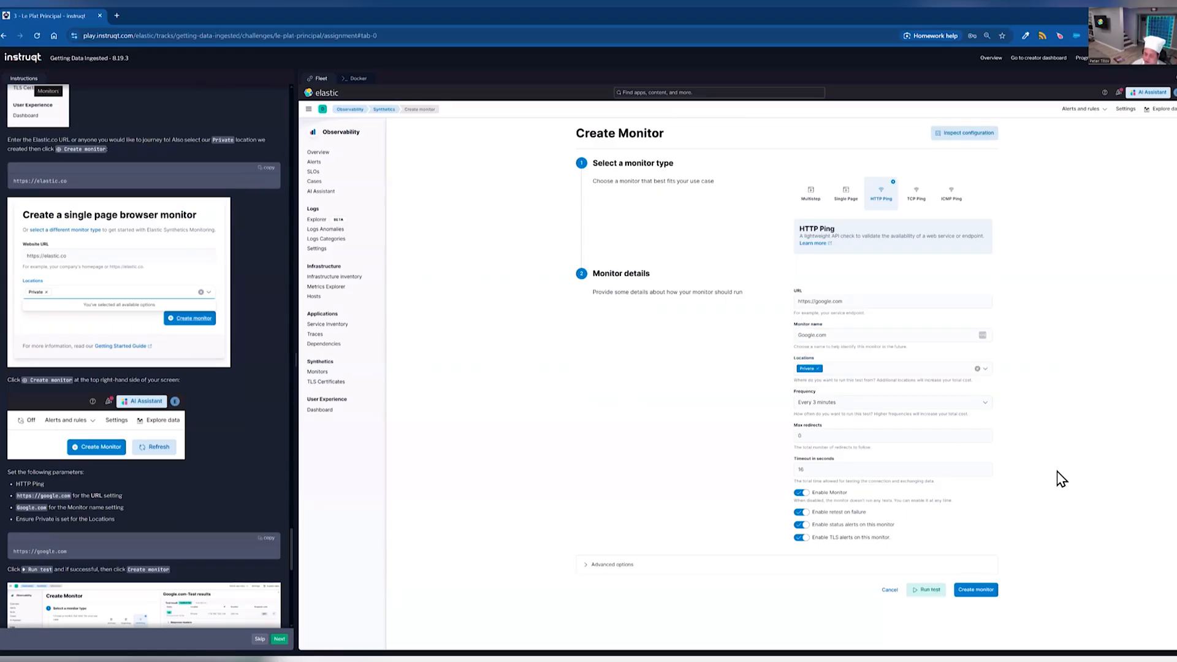
# Run a test of the Google.com monitor configuration and create the monitor.
pyautogui.scroll(-3, 149, 521)
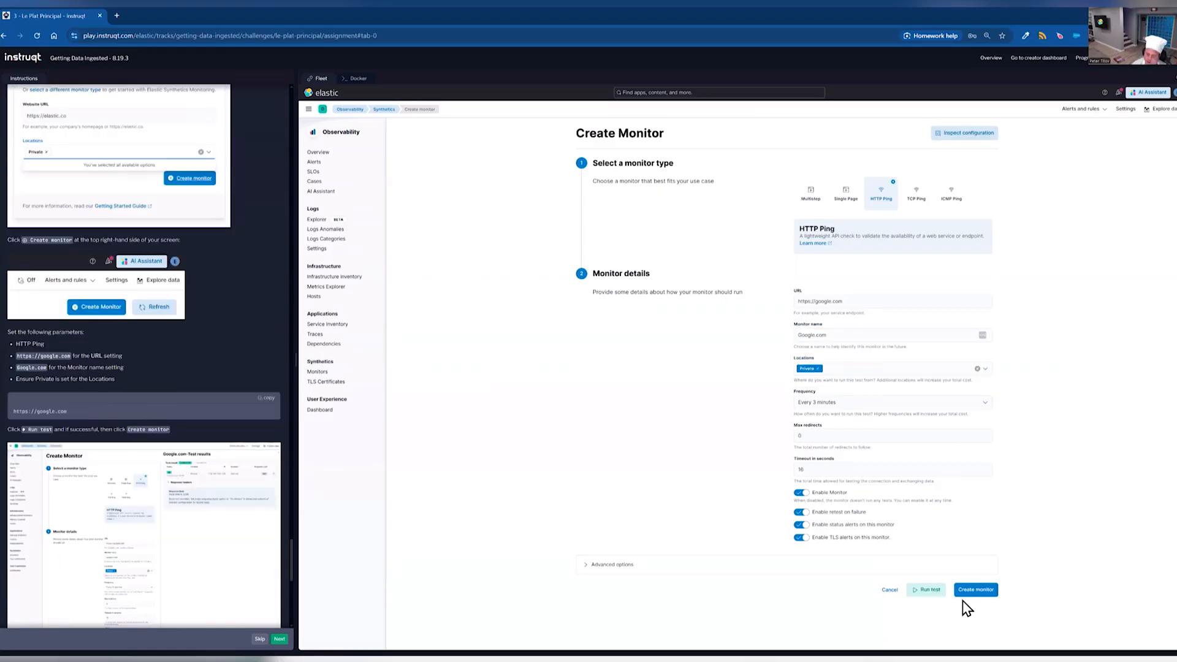
pyautogui.click(931, 591)
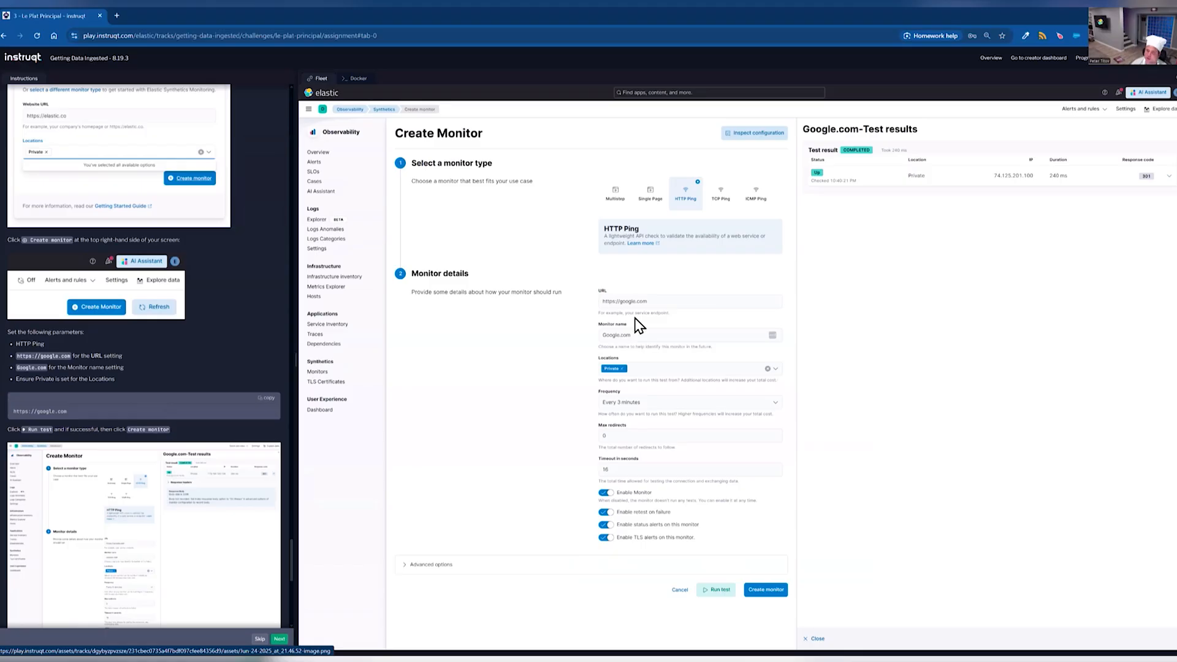
pyautogui.click(774, 590)
# Open the Synthetics TLS Certificates page and refresh its certificate list.
pyautogui.scroll(-4, 214, 533)
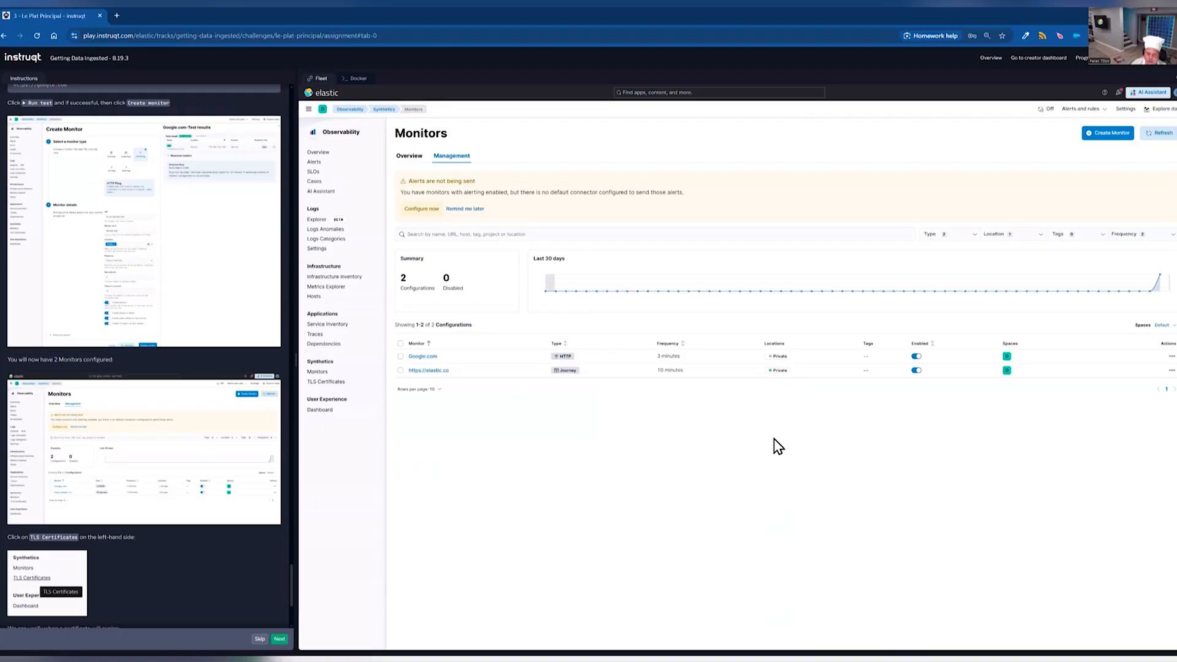
pyautogui.click(331, 383)
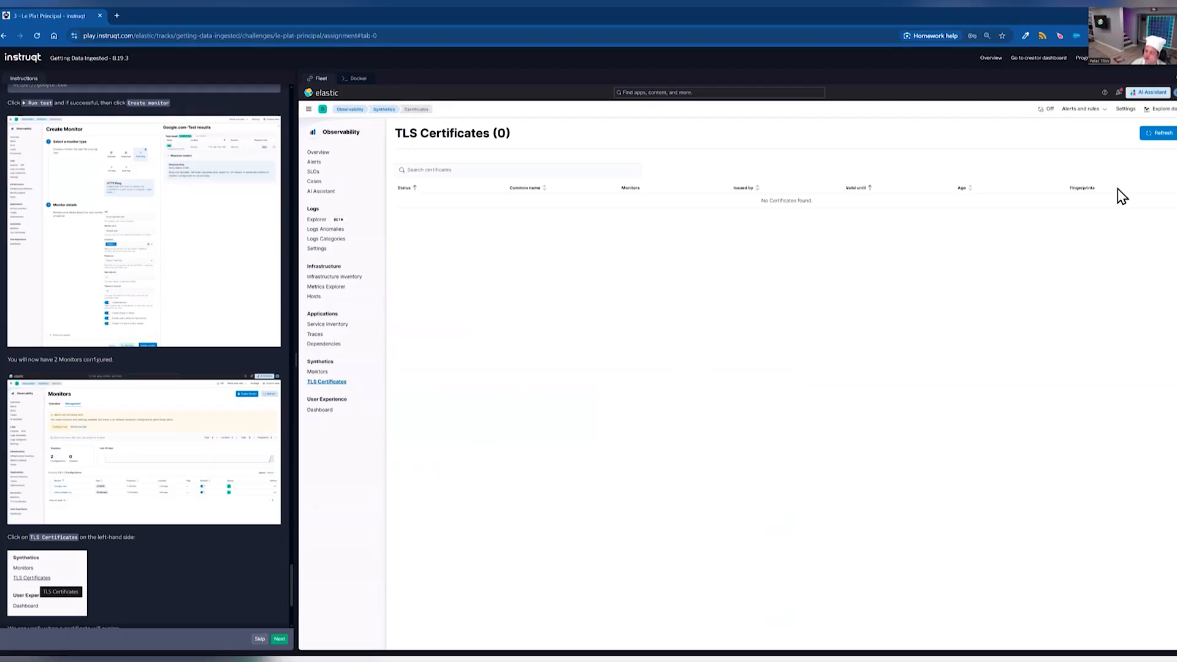
pyautogui.click(1165, 134)
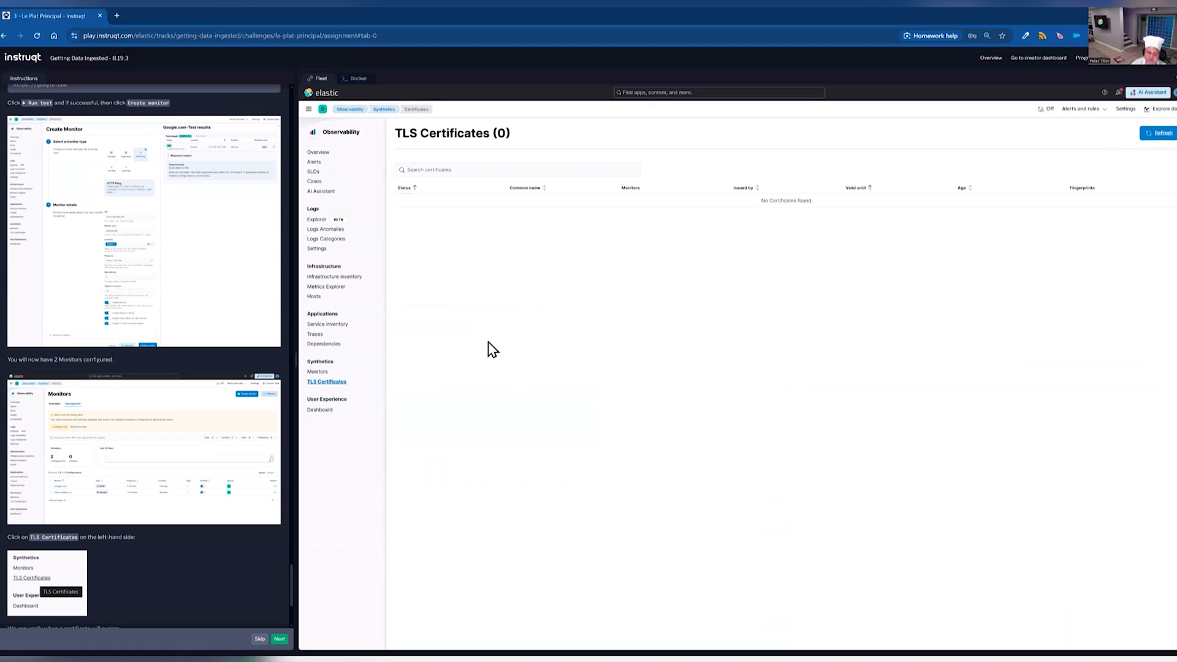
# Run the Google.com monitor's test manually from the Monitors overview and return to the TLS Certificates page.
pyautogui.click(317, 372)
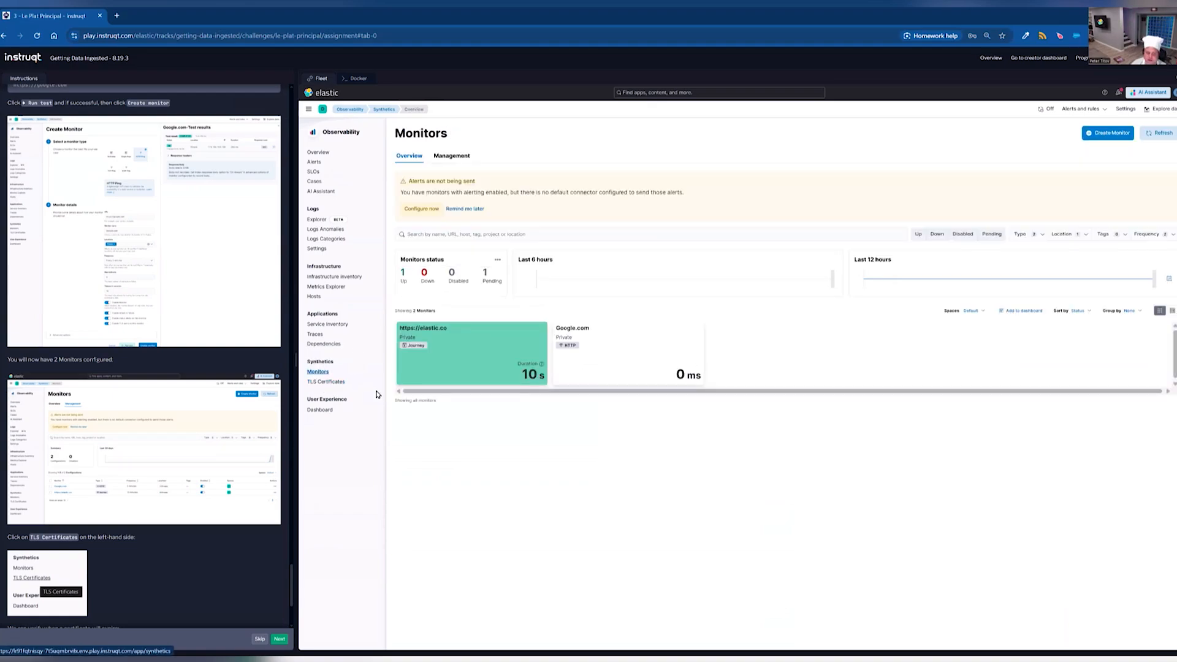
pyautogui.moveTo(635, 347)
pyautogui.click(562, 376)
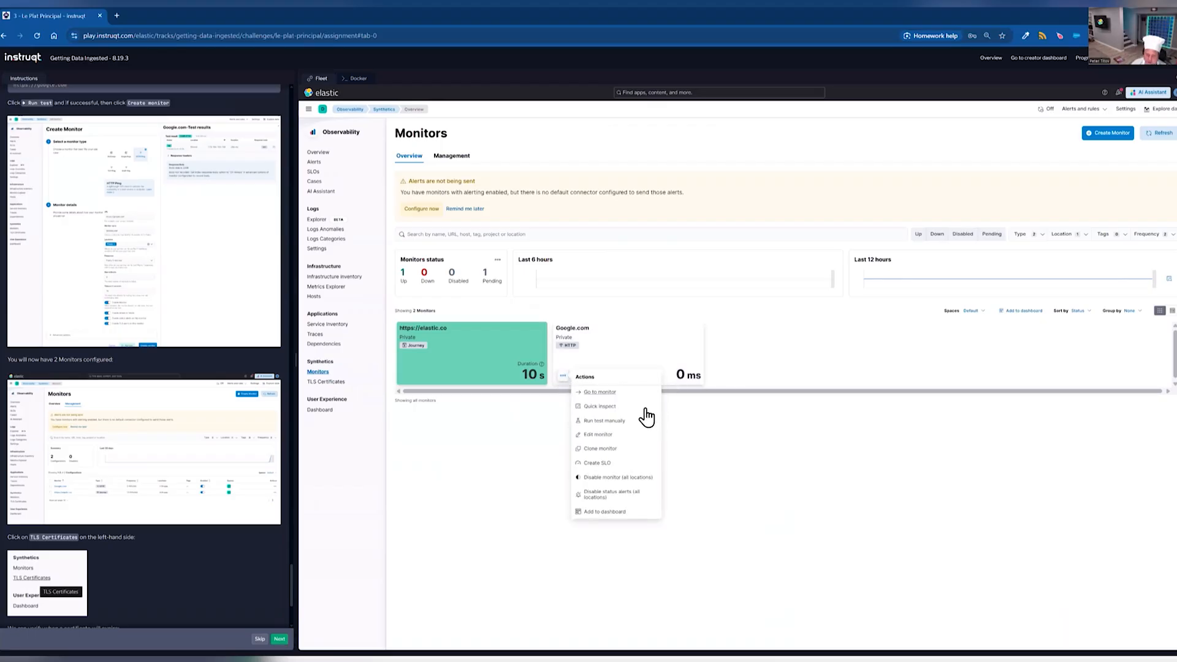
pyautogui.click(628, 423)
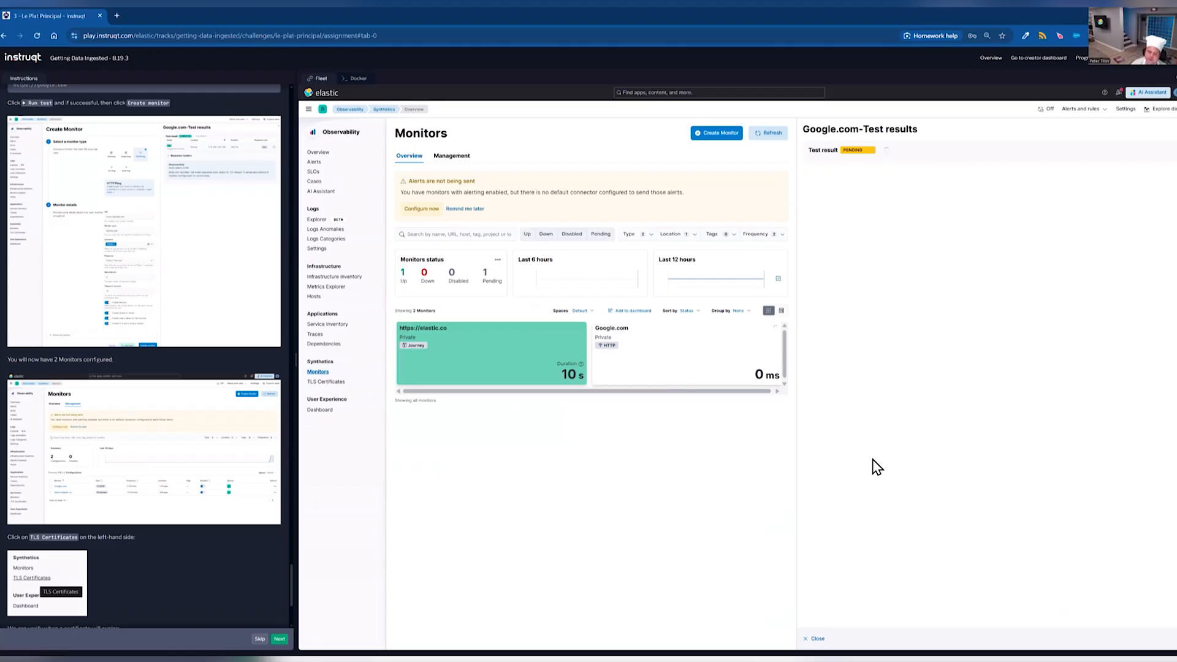
pyautogui.click(337, 384)
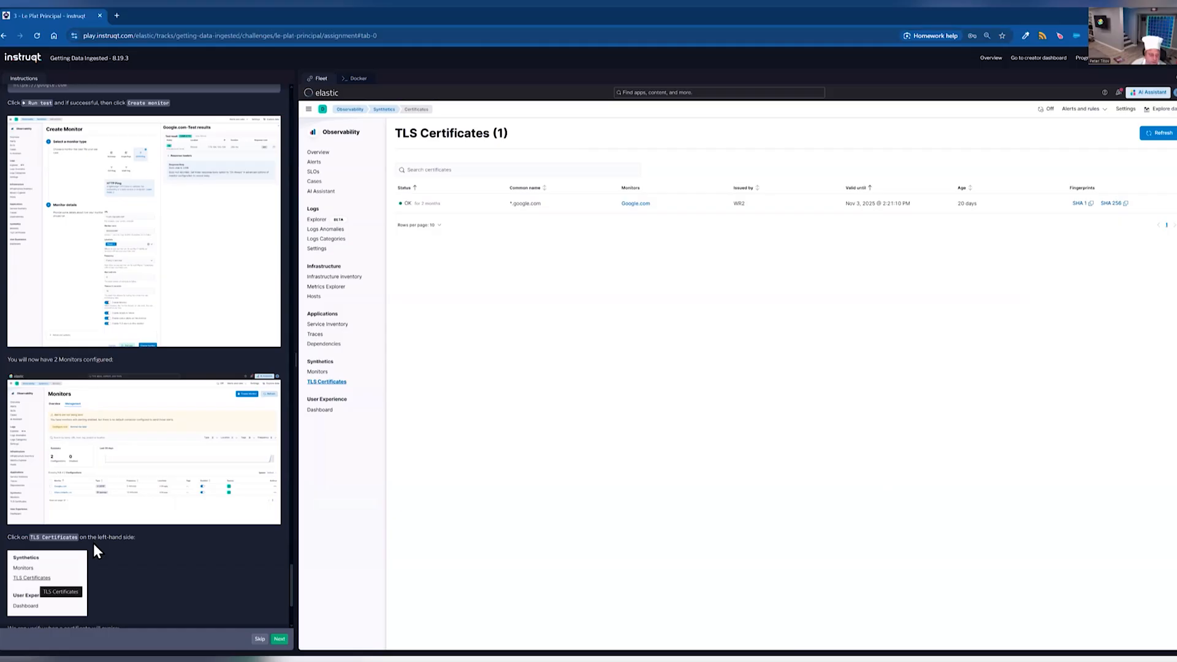
# Expand the Enable AI Assistant Everywhere instructions and copy the search text AI Assistant for Observability and Search.
pyautogui.scroll(-2, 221, 522)
pyautogui.scroll(-1, 221, 519)
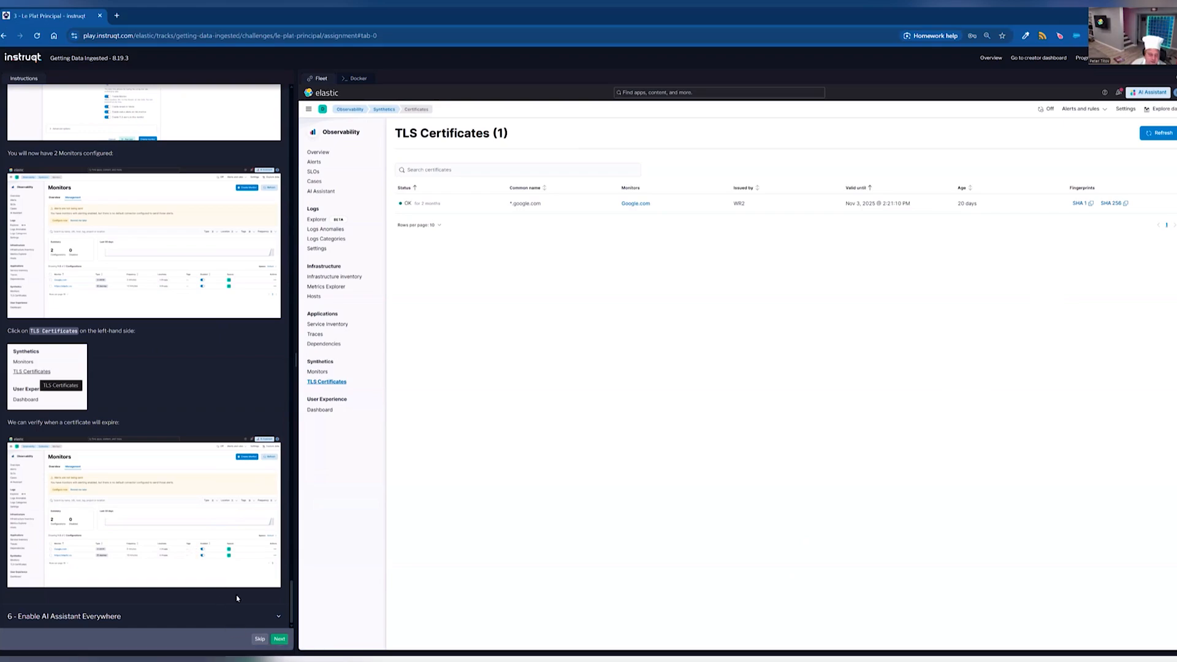
pyautogui.click(237, 618)
pyautogui.scroll(-4, 242, 586)
pyautogui.click(265, 372)
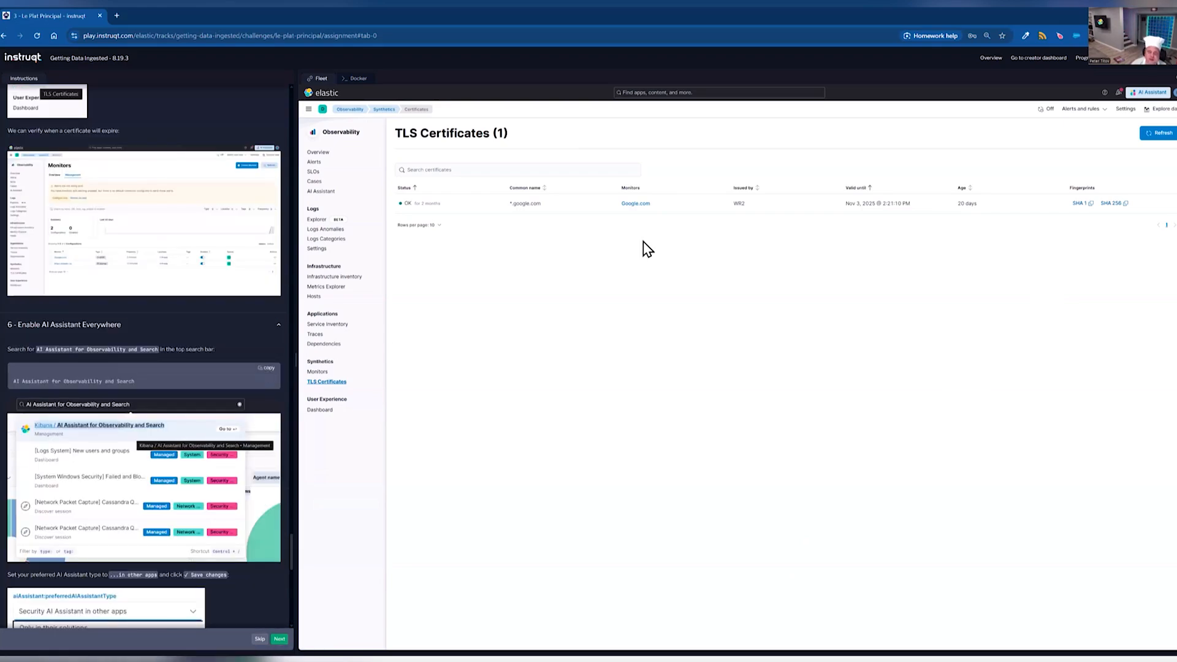
# Search for AI Assistant for Observability and Search and open its management settings.
pyautogui.click(714, 93)
pyautogui.write('AI Assistant for Observability and Search')
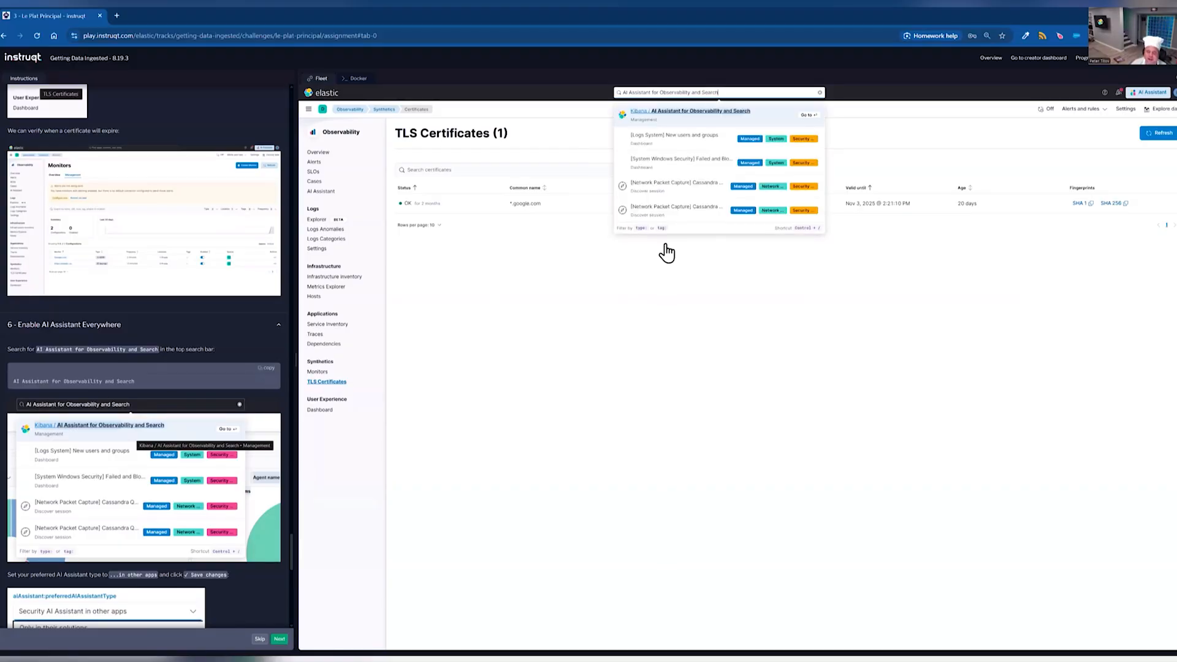
pyautogui.click(749, 116)
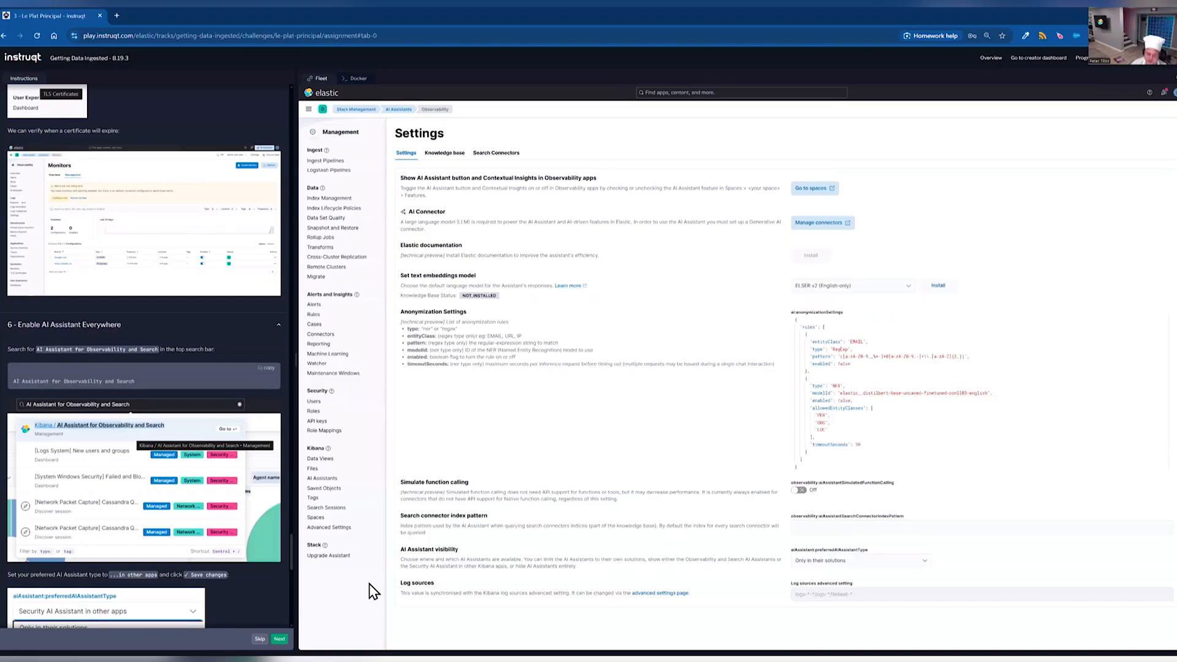
# Set the AI Assistant visibility to Observability and Search AI Assistants in other apps and save the changes.
pyautogui.scroll(-3, 255, 577)
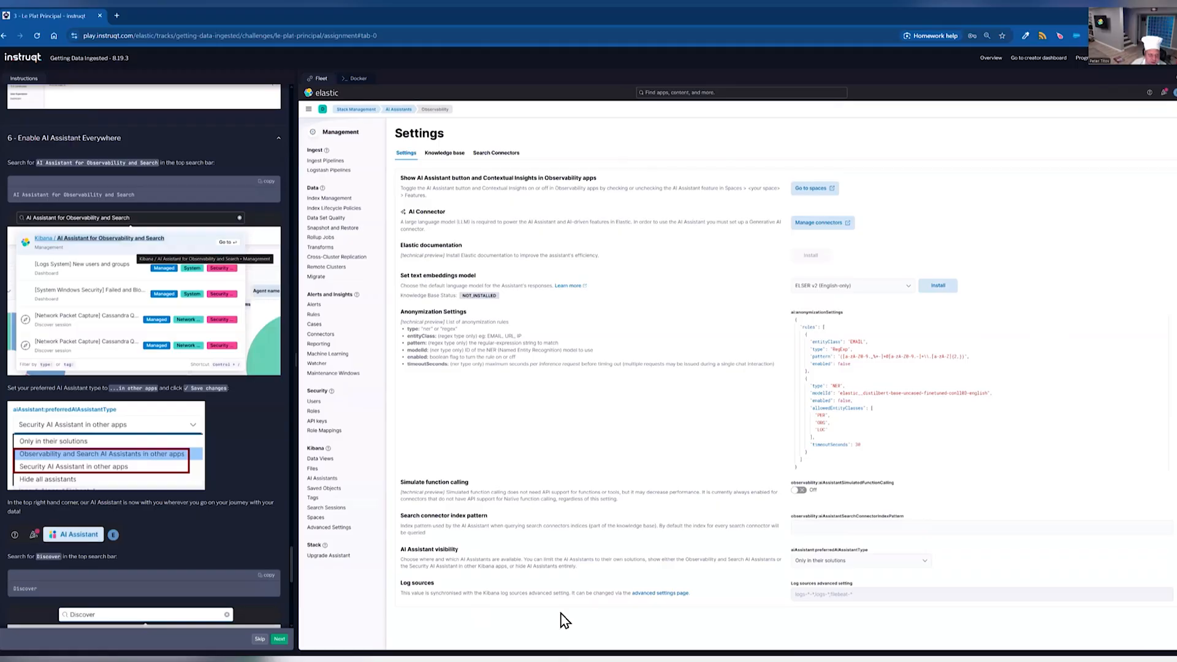
pyautogui.click(877, 565)
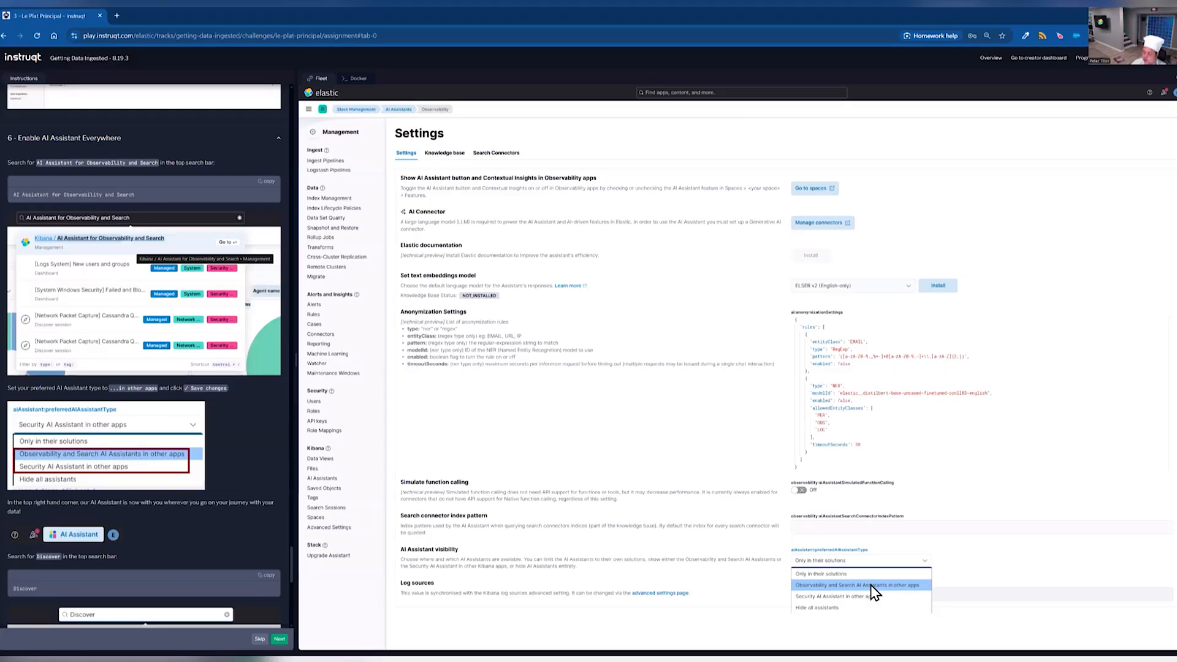
pyautogui.click(871, 585)
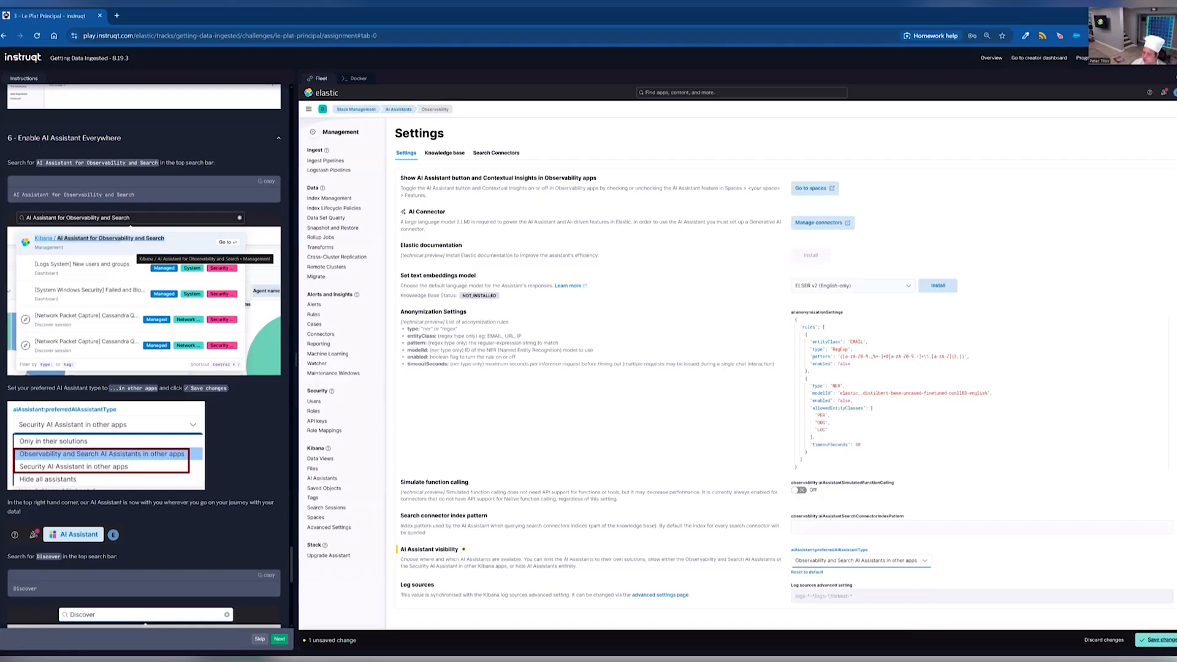
pyautogui.click(1156, 640)
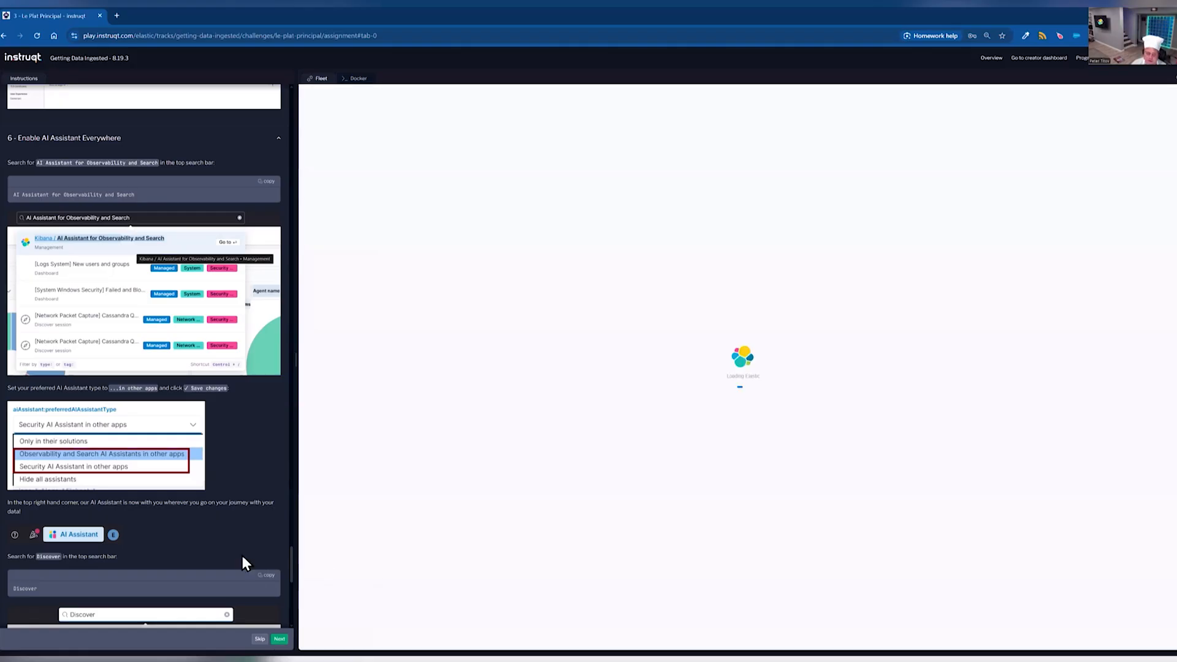
# Copy the search term Discover from the lab instructions and use it to open the Discover app.
pyautogui.scroll(-4, 223, 561)
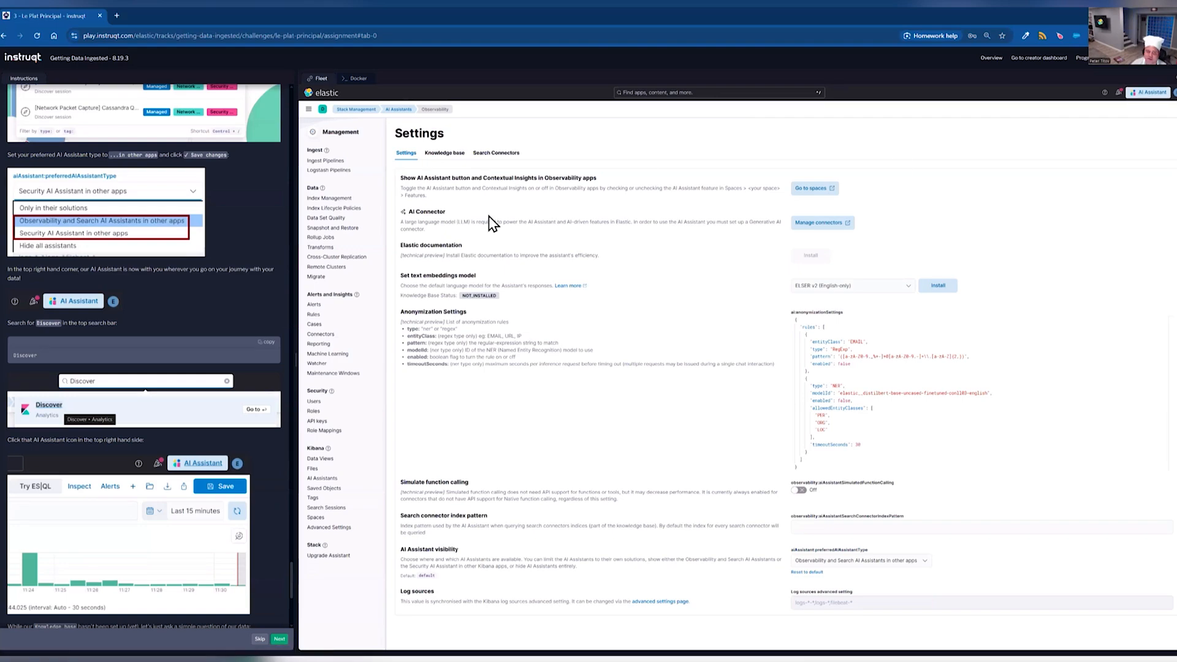
pyautogui.click(267, 343)
pyautogui.click(752, 93)
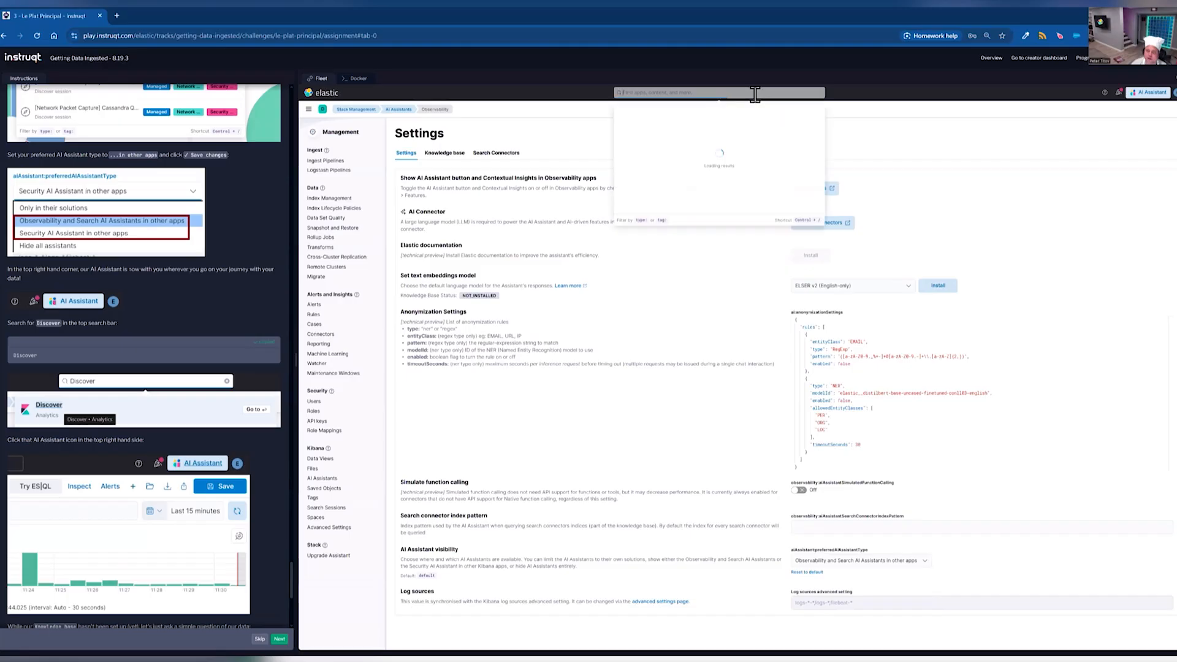
pyautogui.hotkey('ctrl', 'v')
pyautogui.click(746, 110)
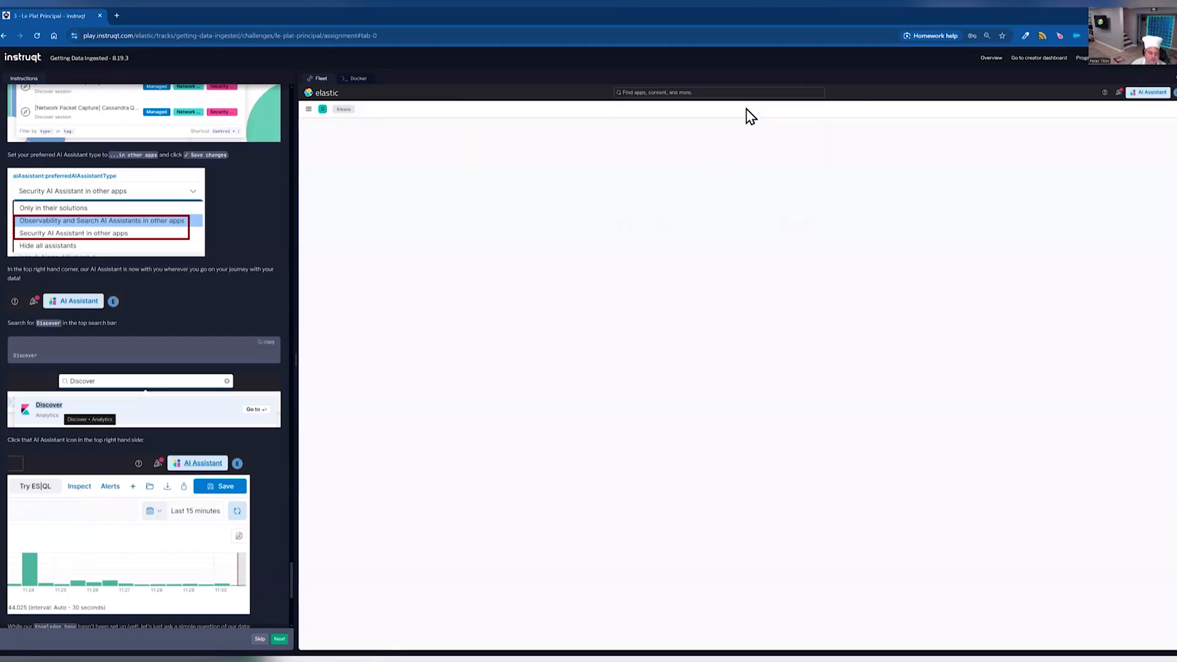
# Ask the AI Assistant in Discover: Please provide a count of values of the destination region name field.
pyautogui.scroll(-1, 196, 439)
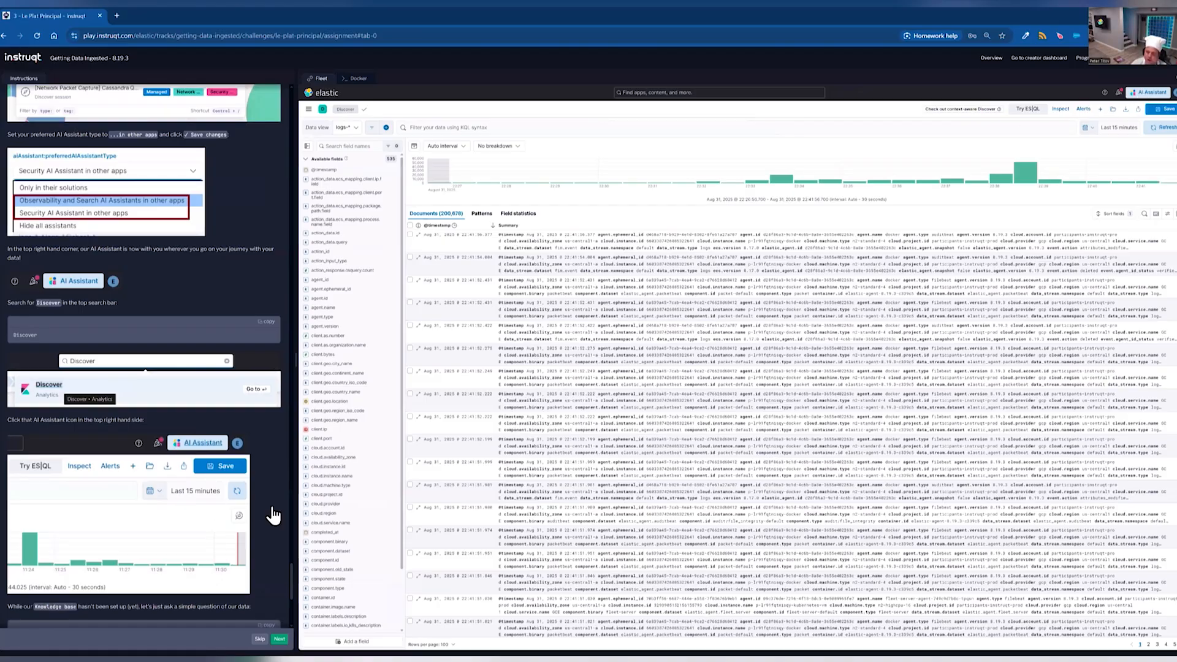
pyautogui.scroll(-2, 268, 499)
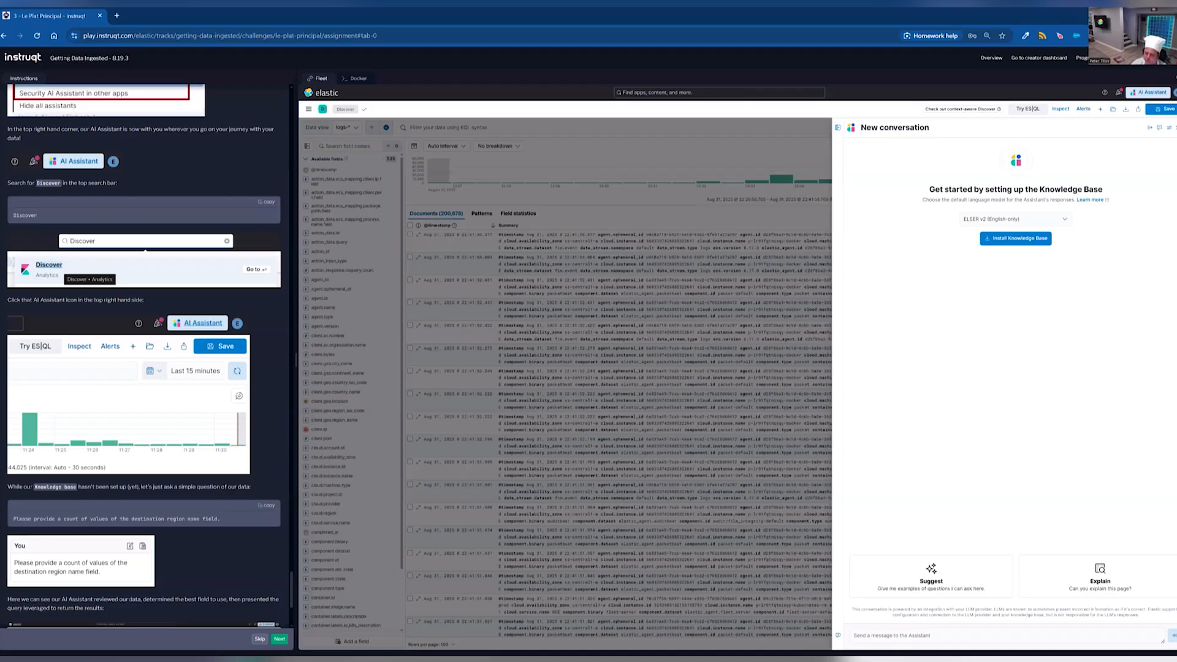
pyautogui.hotkey('ctrl', 'v')
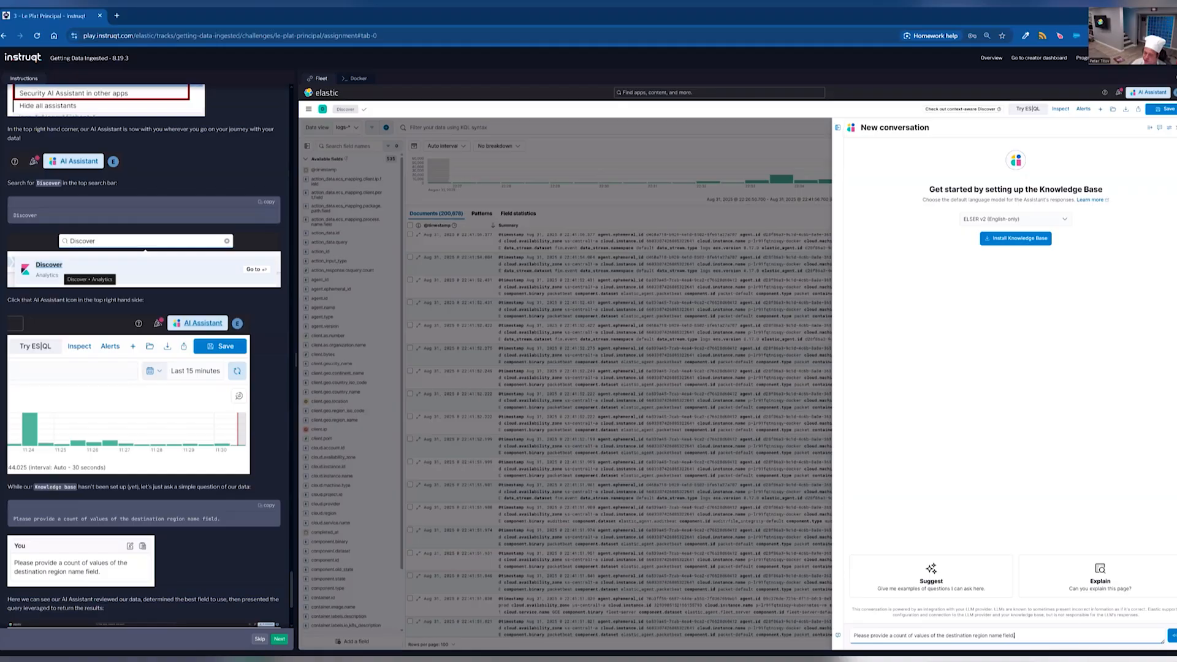
pyautogui.press('Return')
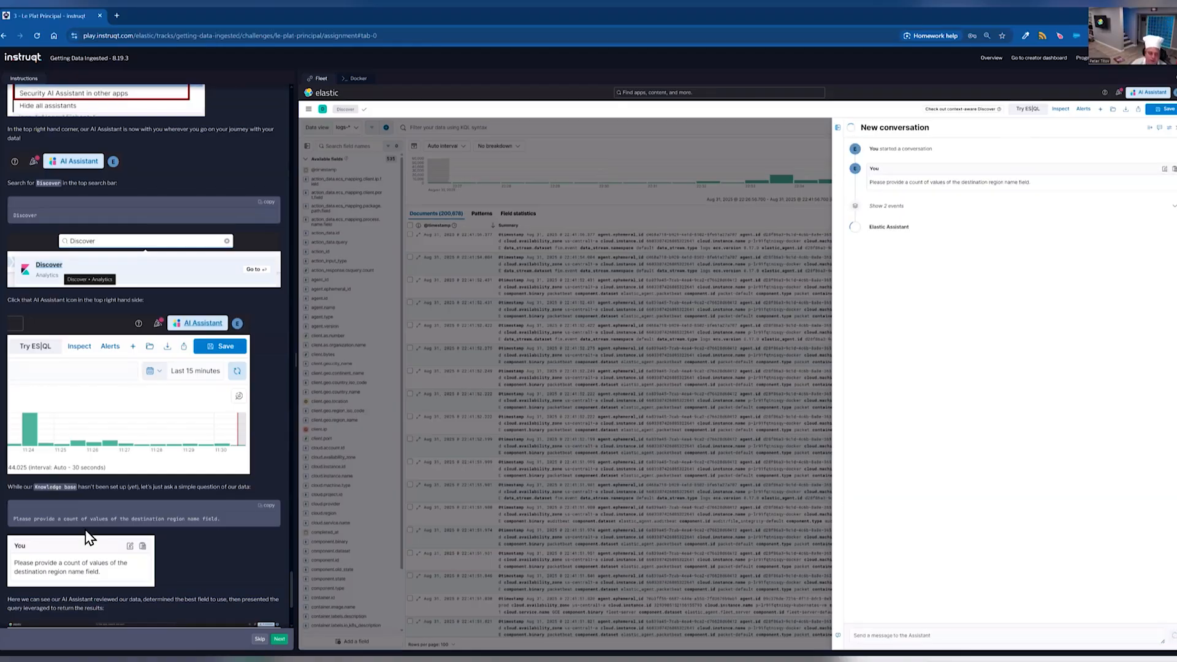
pyautogui.scroll(-1, 115, 534)
pyautogui.scroll(-4, 116, 534)
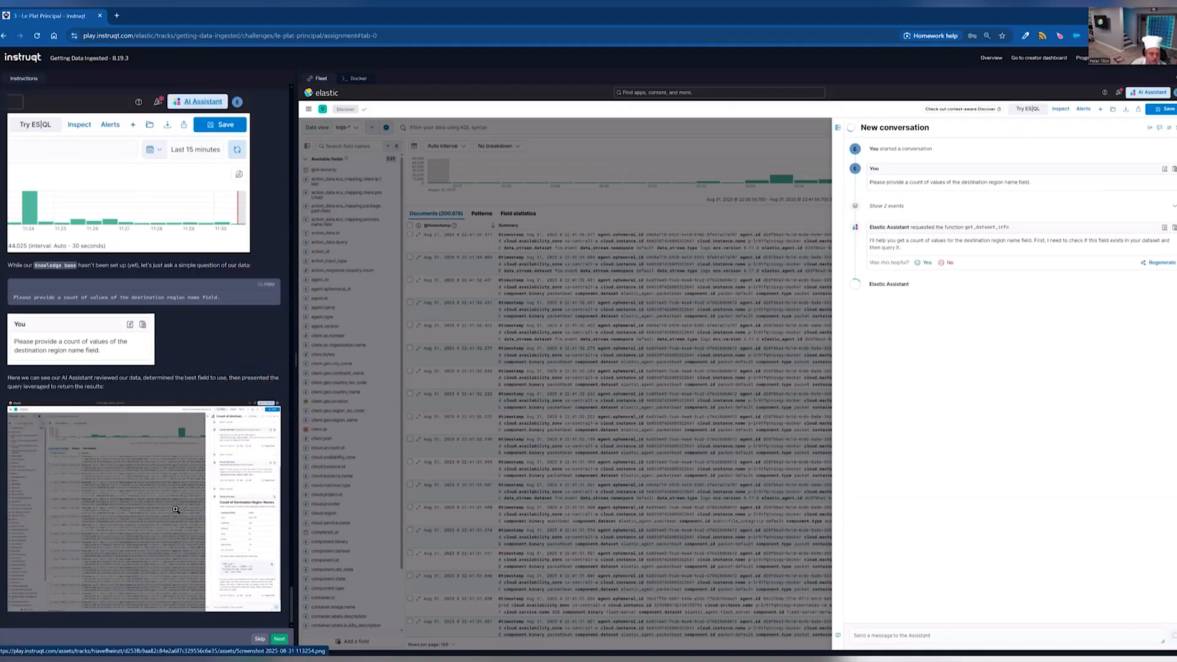
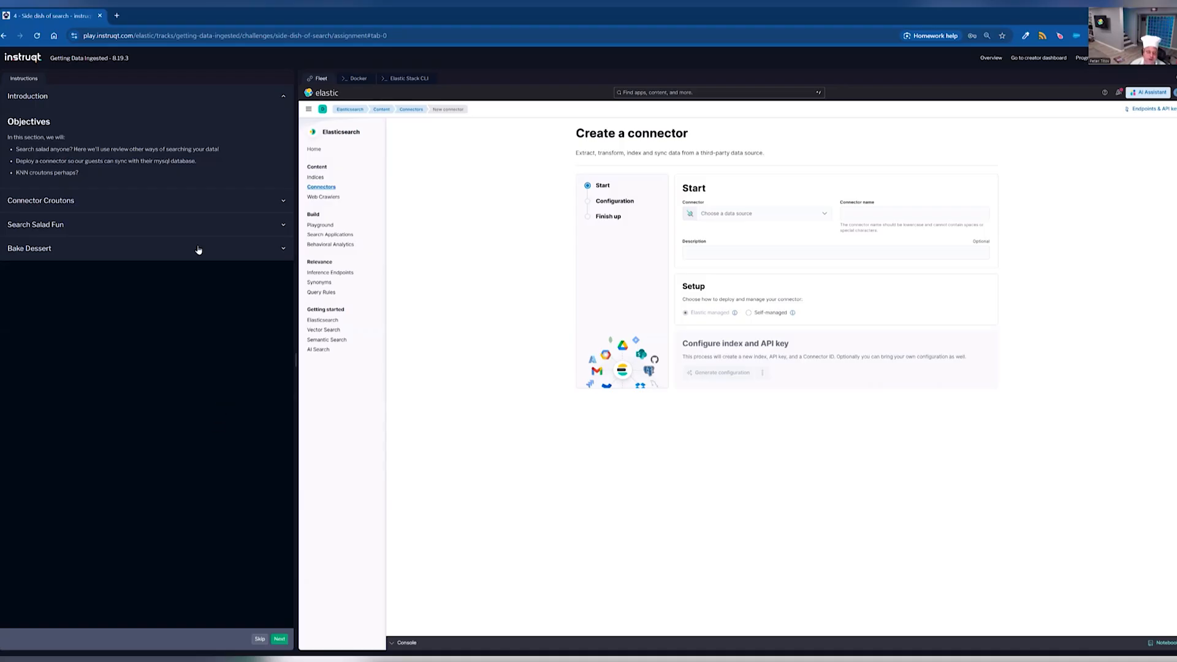
# Expand the Connector Croutons instructions and choose MySQL as the new connector's data source.
pyautogui.click(226, 209)
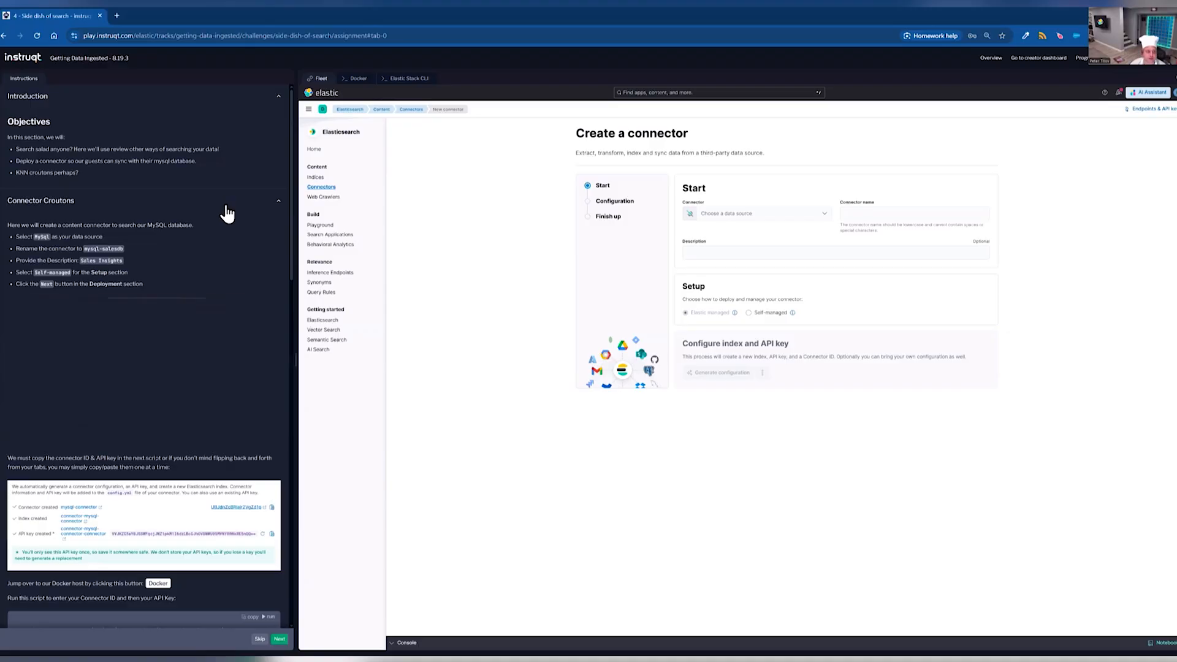
pyautogui.click(749, 216)
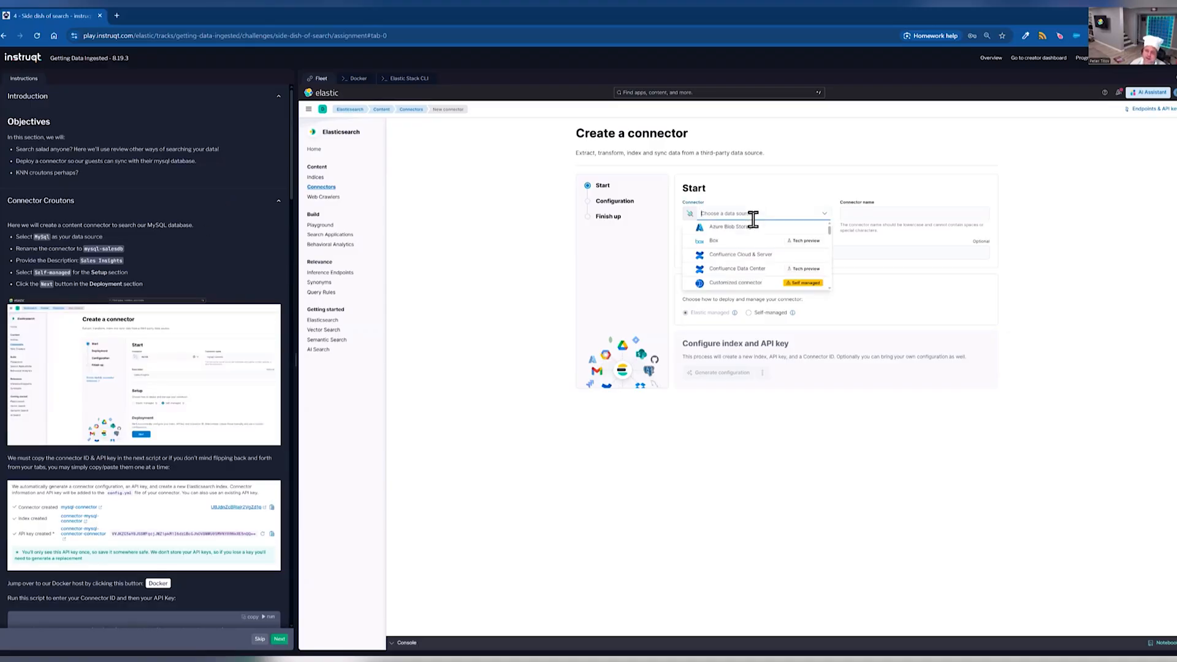
pyautogui.scroll(-2, 760, 281)
pyautogui.scroll(-3, 757, 276)
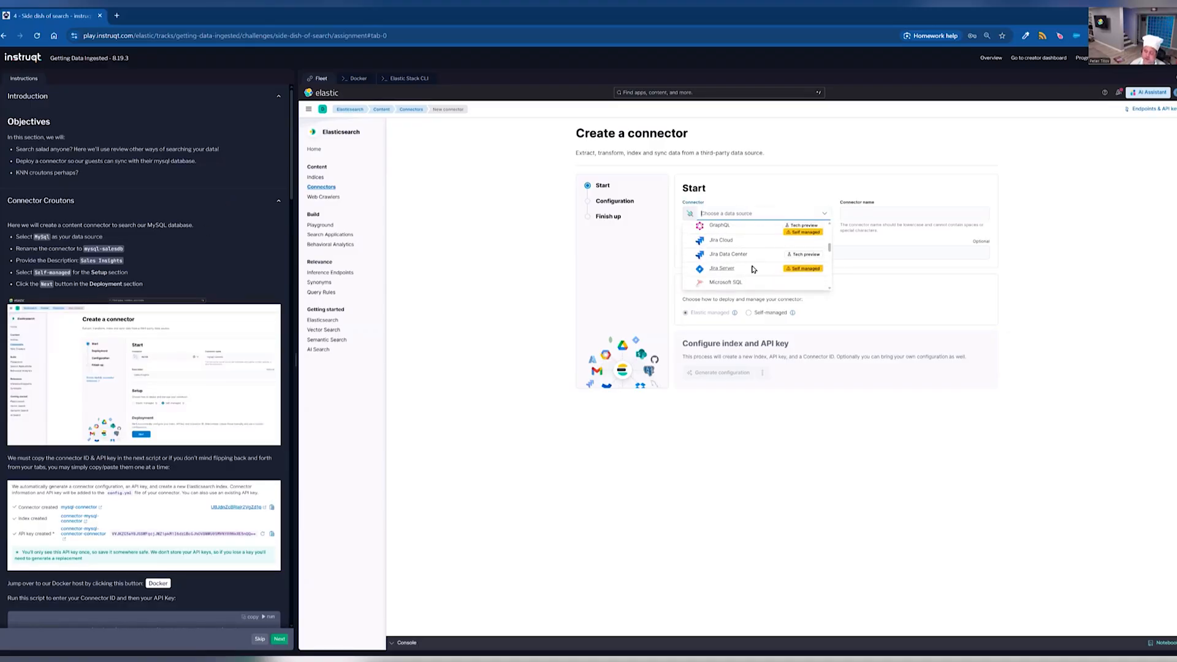
pyautogui.click(752, 268)
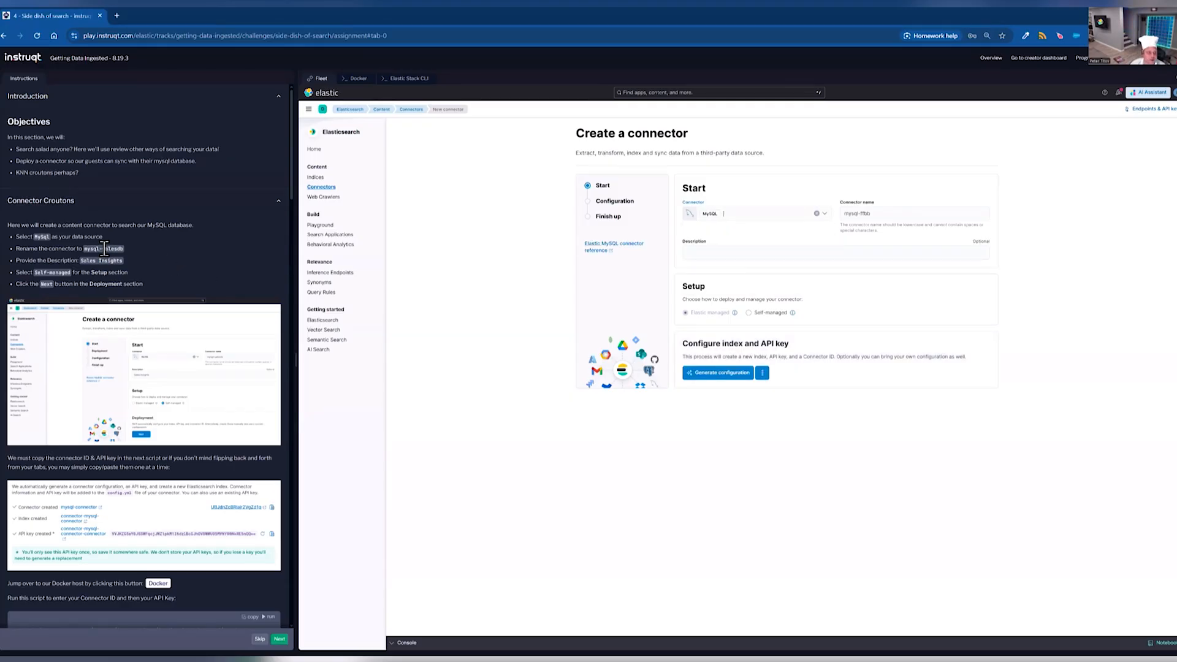
# Name the connector mysql-salesdb and give it the description Sales Insights.
pyautogui.moveTo(84, 248)
pyautogui.mouseDown()
pyautogui.moveTo(126, 251)
pyautogui.moveTo(103, 250)
pyautogui.mouseUp()
pyautogui.hotkey('ctrl', 'c')
pyautogui.doubleClick(862, 213)
pyautogui.hotkey('ctrl', 'v')
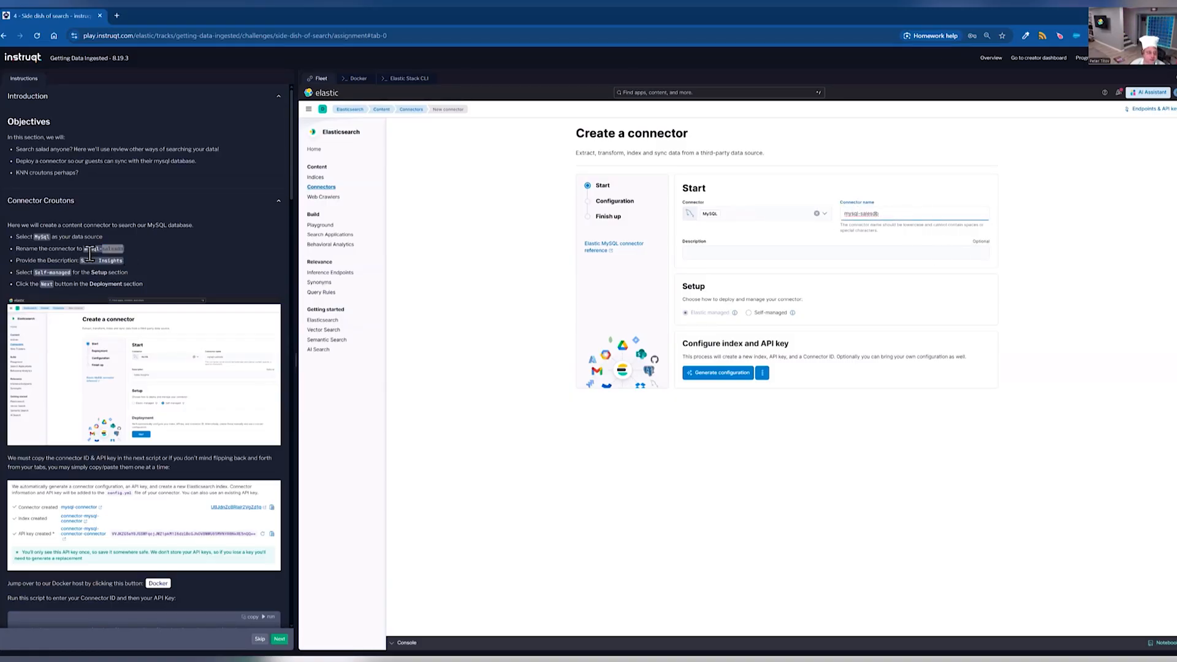
pyautogui.moveTo(80, 260); pyautogui.dragTo(114, 262)
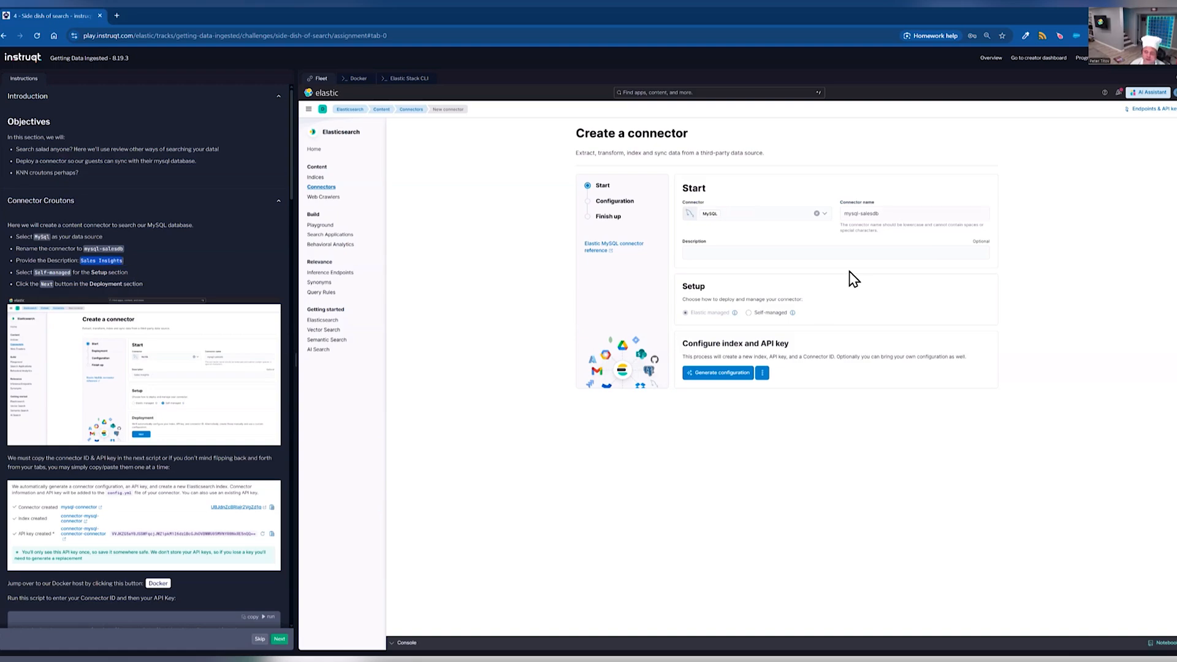
pyautogui.click(840, 251)
pyautogui.write('Sales Insights')
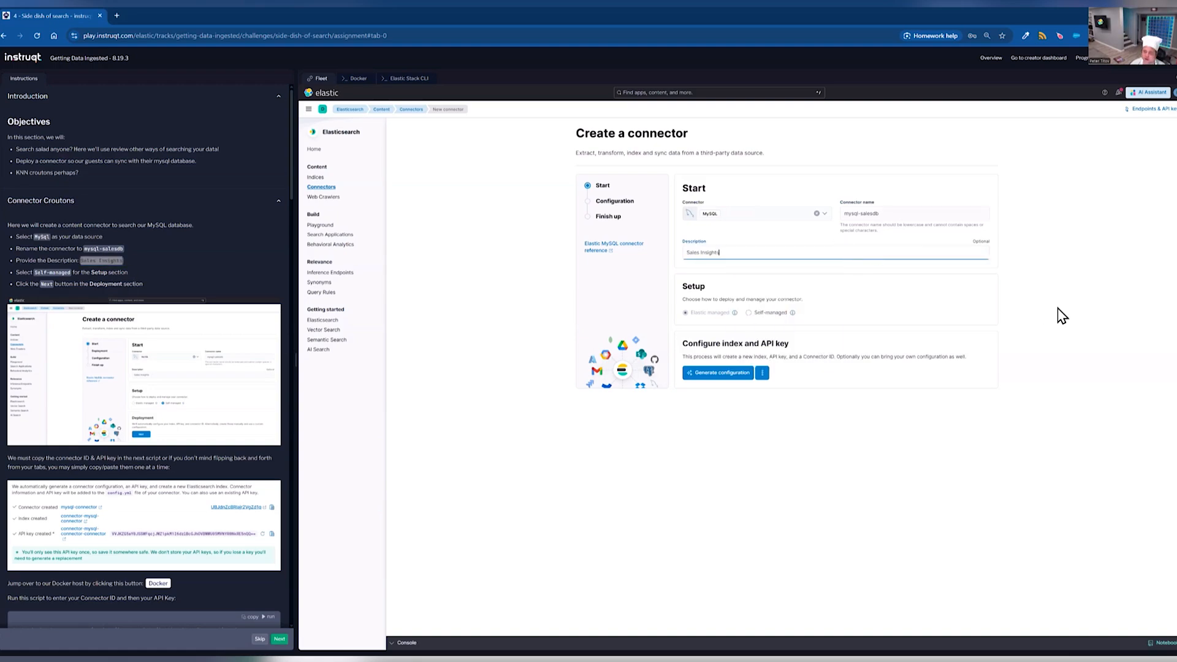
# Make the connector self-managed and continue to its deployment stage.
pyautogui.click(749, 313)
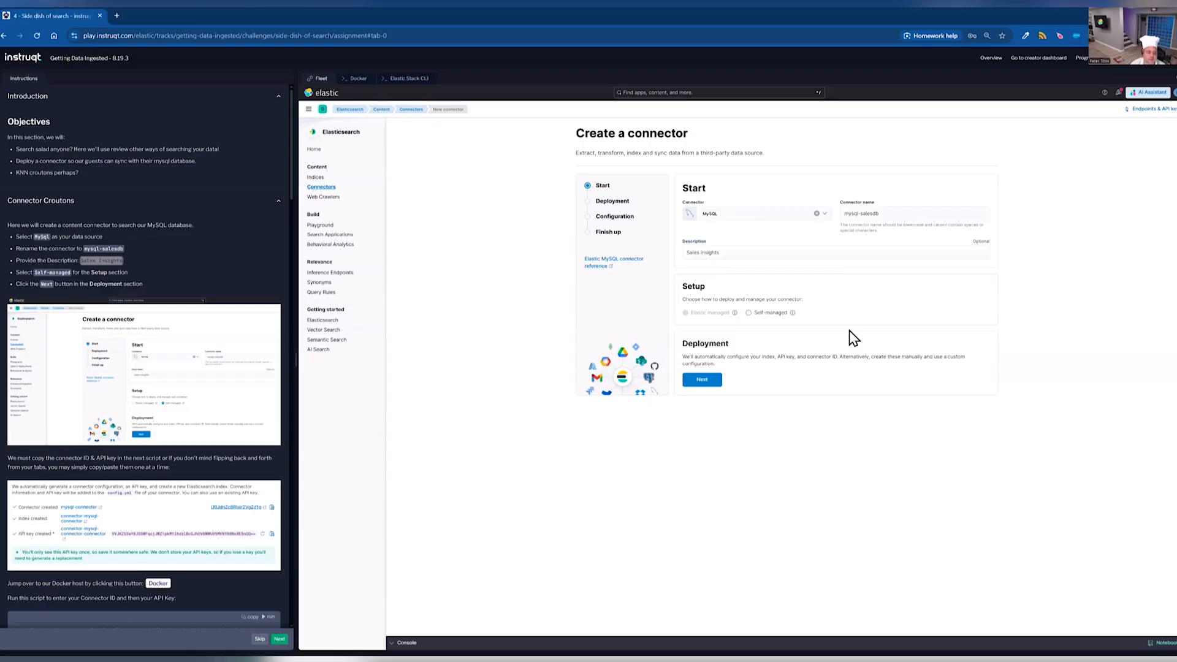
pyautogui.click(710, 384)
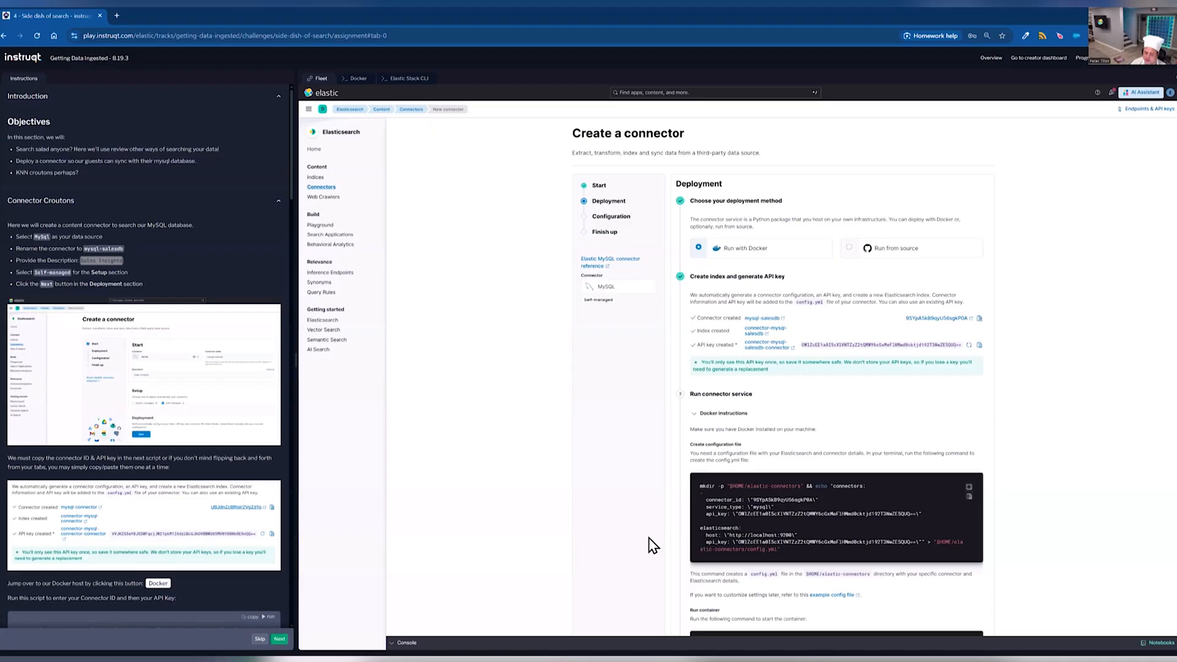
# Switch to the Docker host terminal and run the lab's mysql-connector-setup.sh script.
pyautogui.scroll(-1, 238, 507)
pyautogui.scroll(-2, 238, 507)
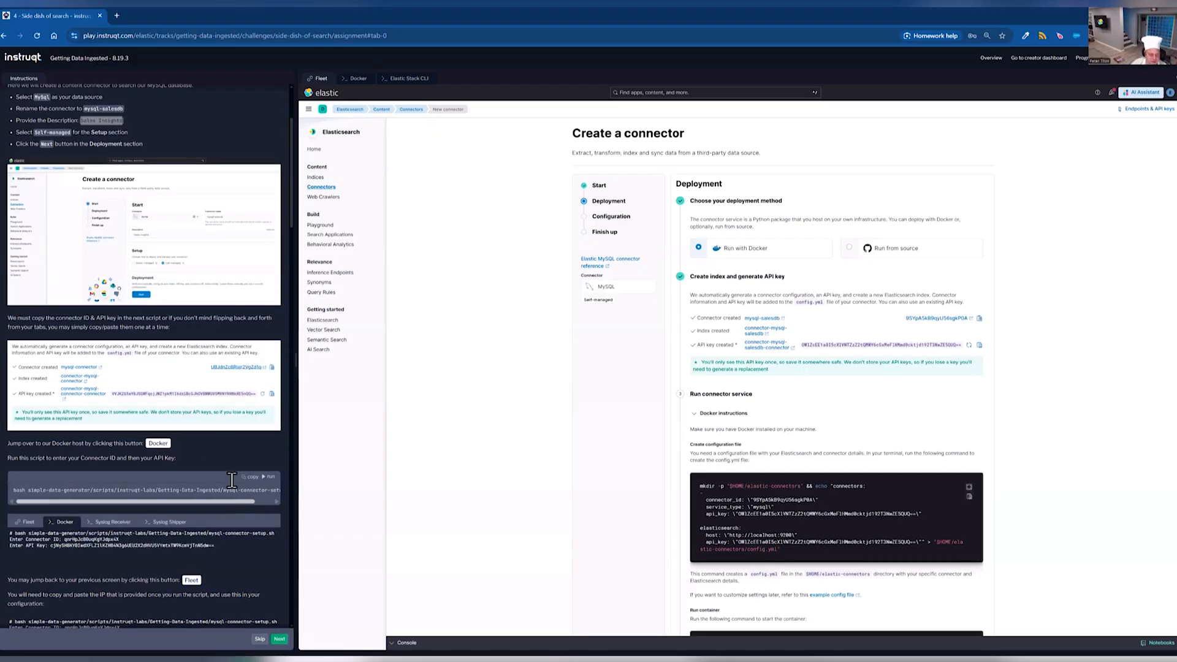
pyautogui.click(157, 447)
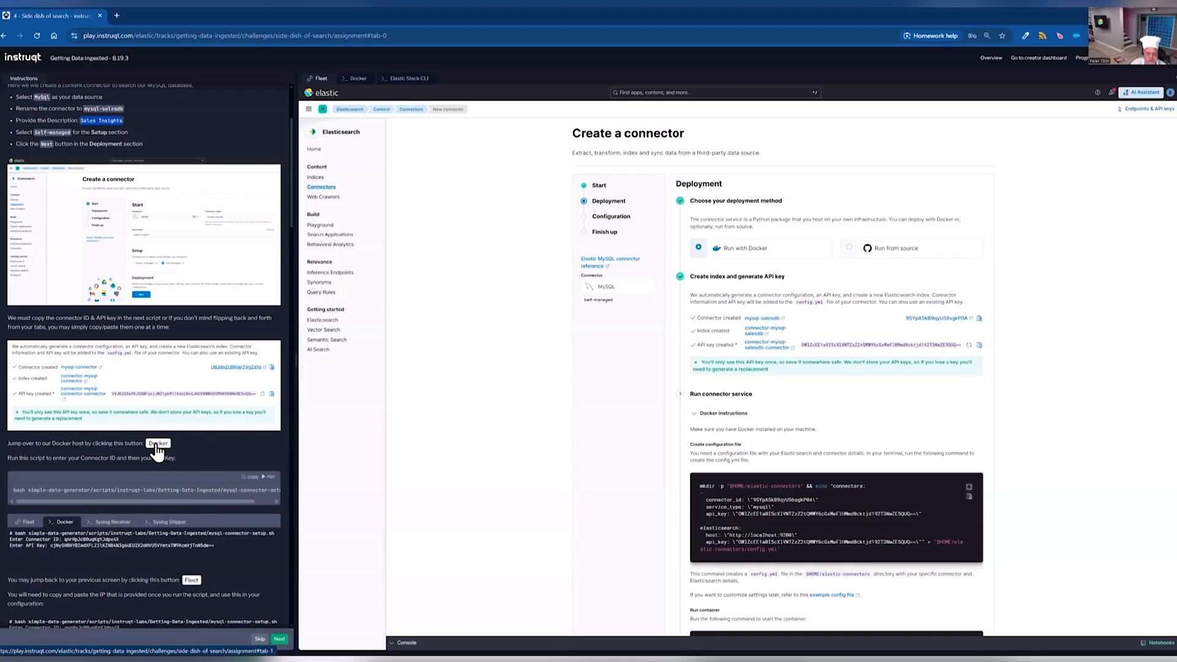
pyautogui.click(269, 478)
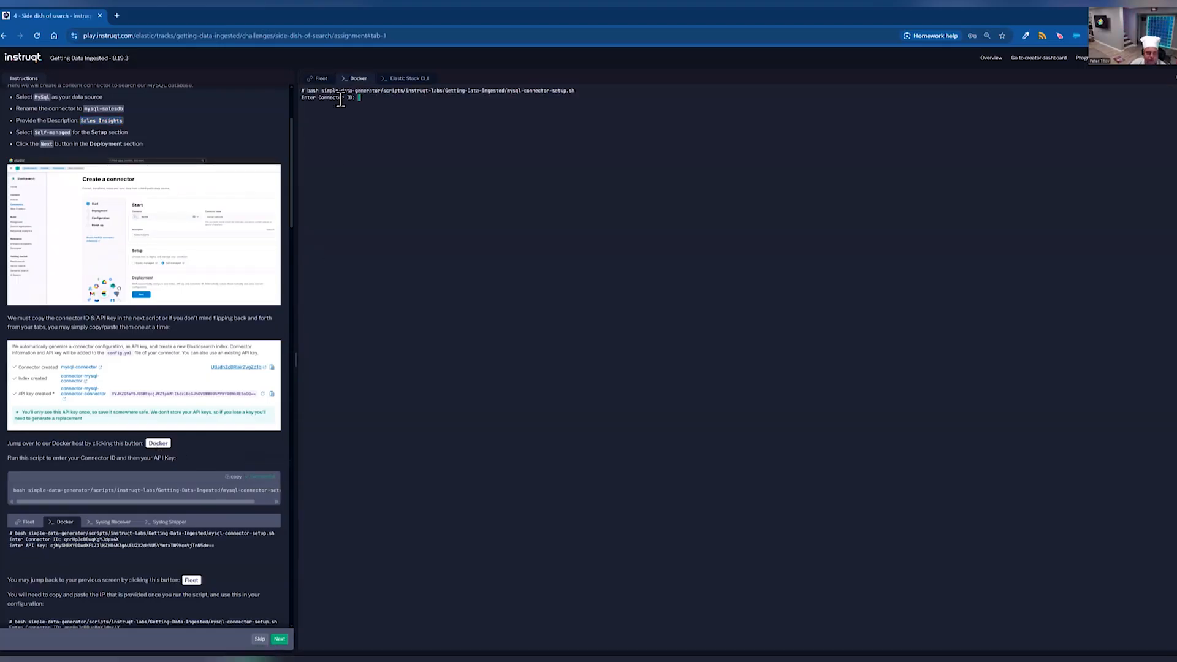
# Copy the connector ID from the Elastic deployment page and submit it to the setup script in the Docker terminal.
pyautogui.click(322, 80)
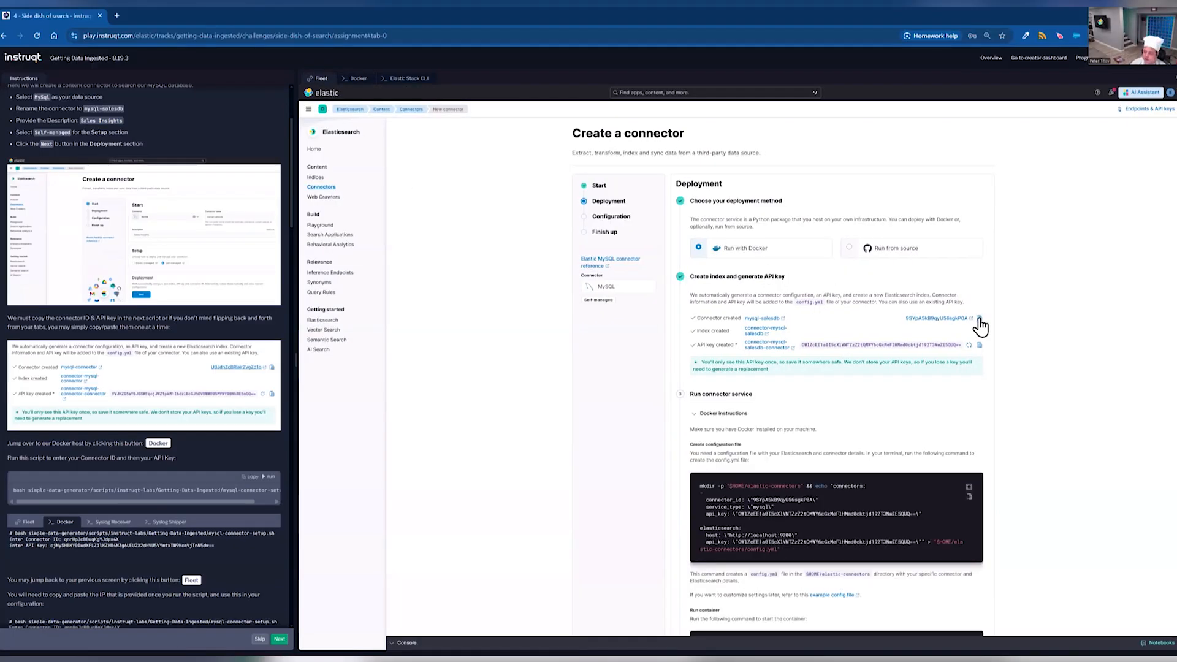
pyautogui.click(979, 320)
pyautogui.click(356, 80)
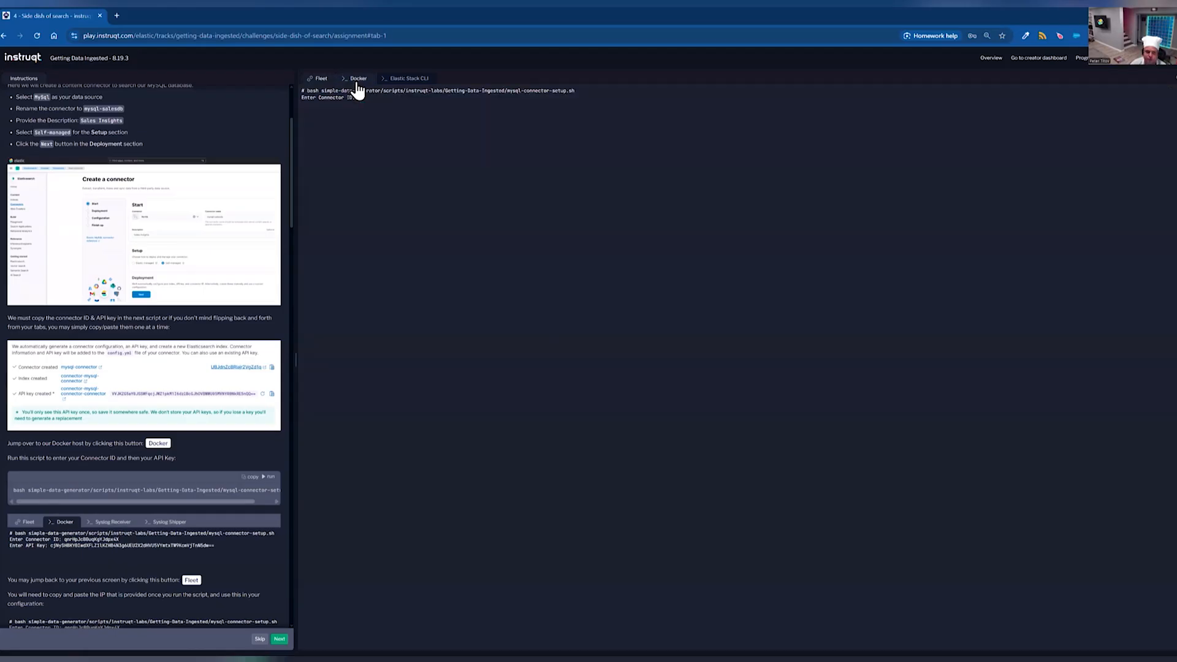
pyautogui.rightClick(386, 125)
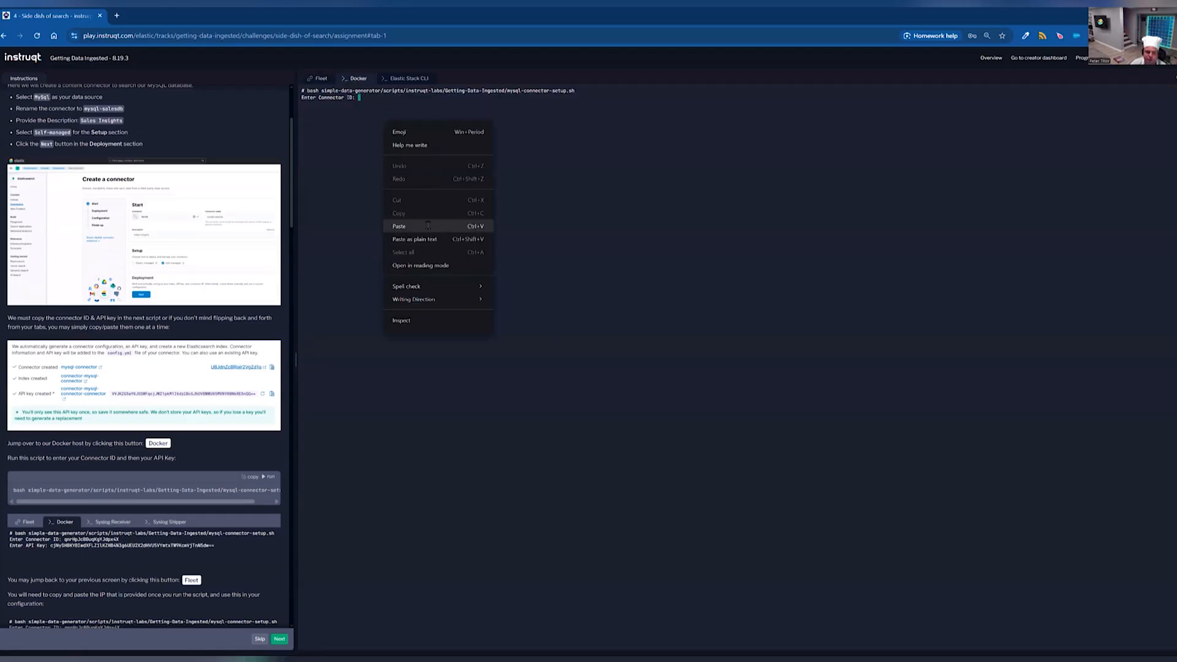
pyautogui.click(399, 226)
pyautogui.press('Return')
# Copy the connector's API key from the deployment page, submit it to the setup script and confirm the entries with y.
pyautogui.click(318, 79)
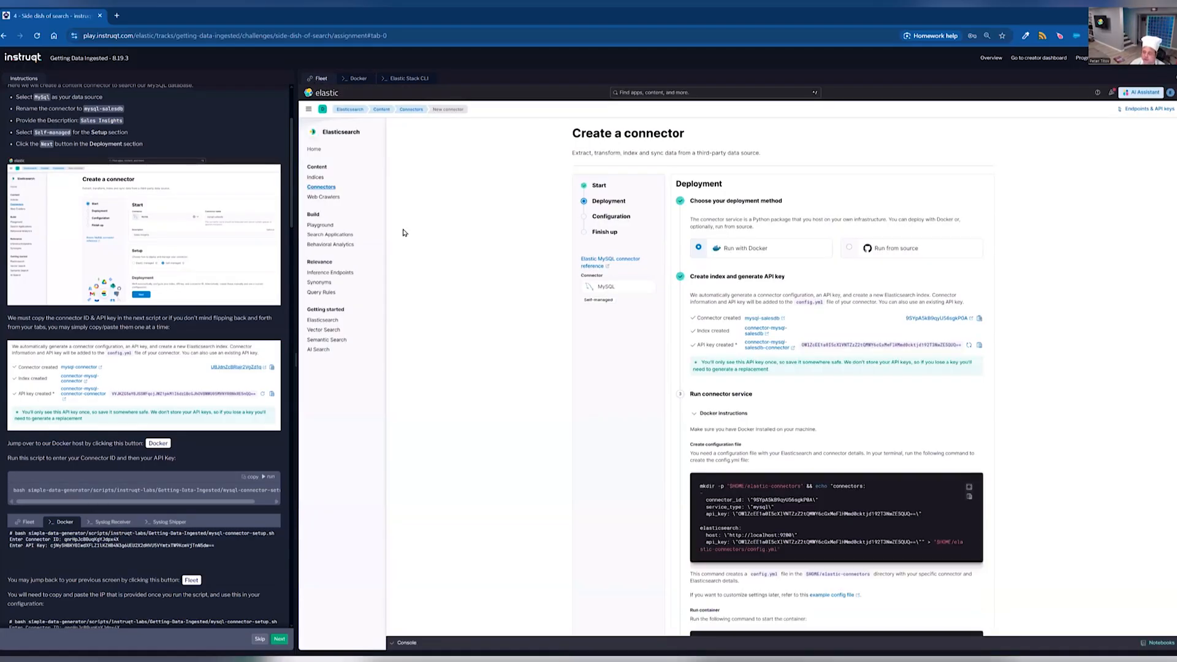
pyautogui.click(980, 345)
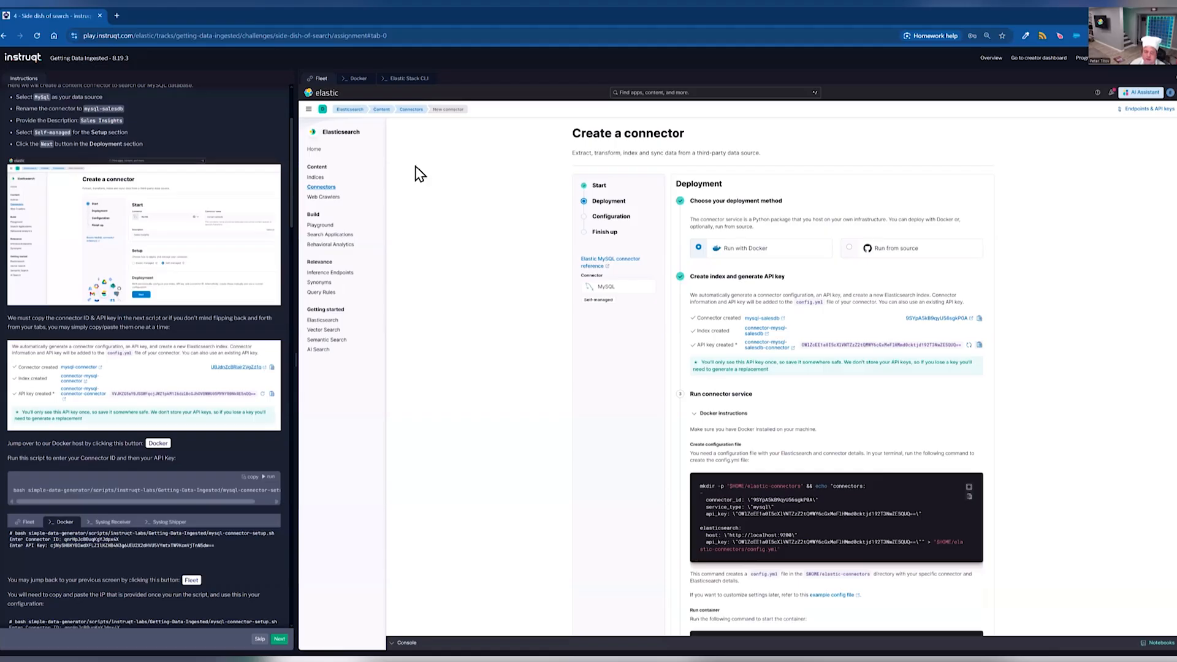
pyautogui.click(359, 78)
pyautogui.rightClick(375, 135)
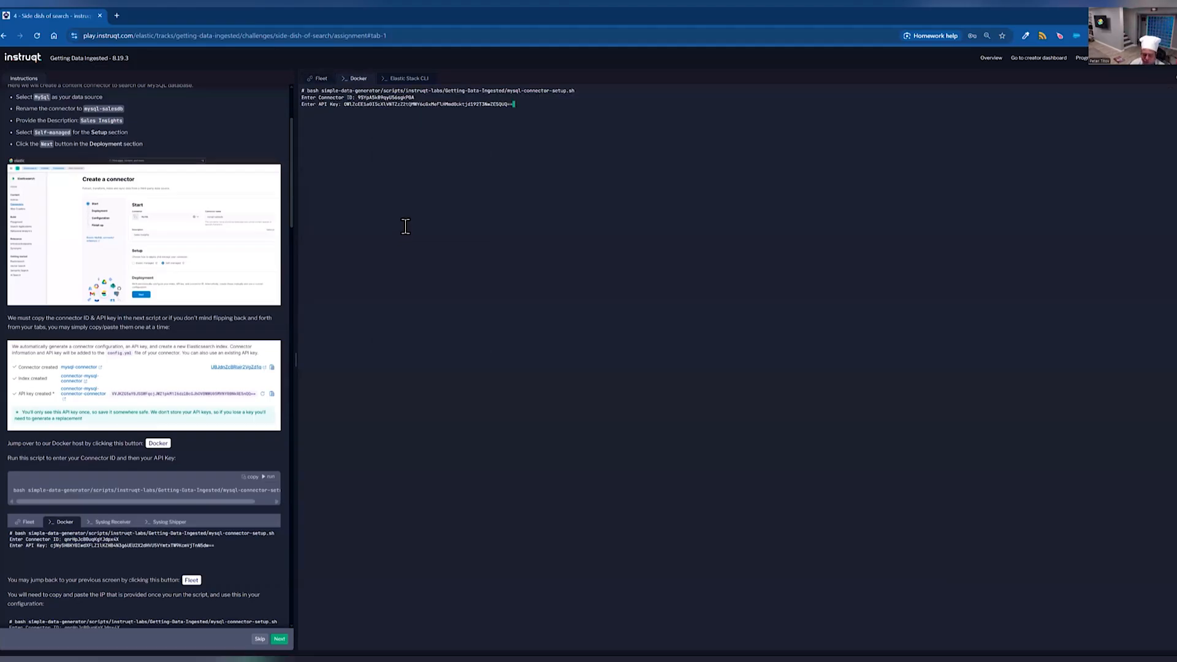
pyautogui.press('Return')
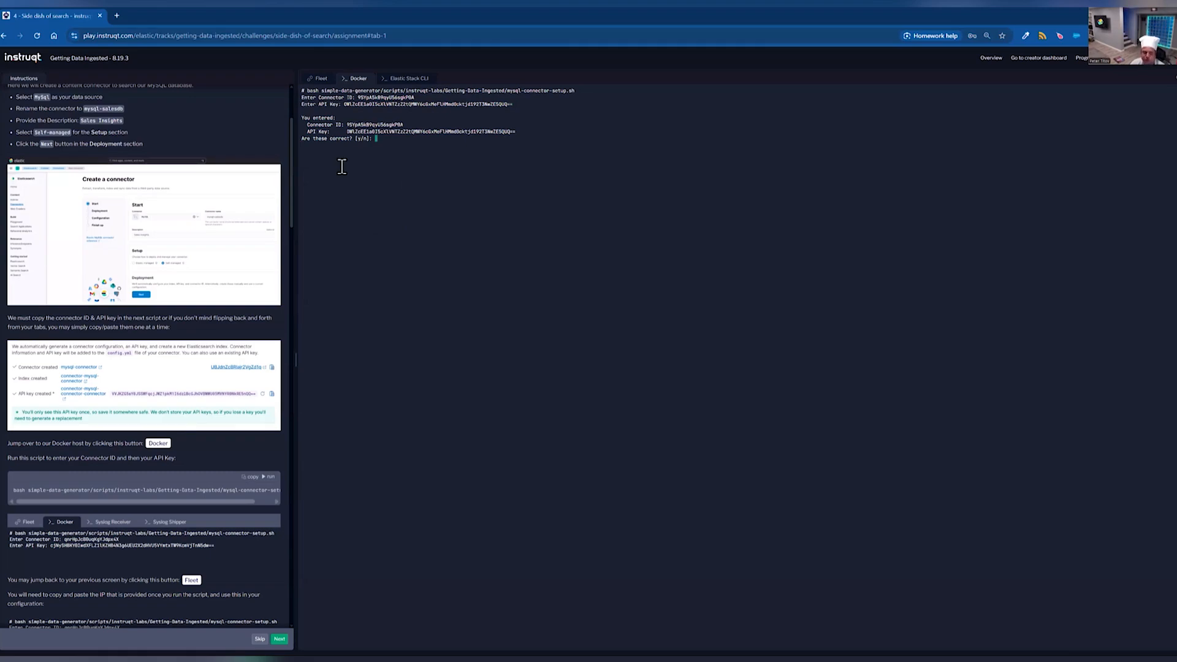
pyautogui.write('y')
pyautogui.press('Return')
# Copy the ens4 IP address 10.32.0.13 from the setup script's output in the Docker terminal.
pyautogui.doubleClick(403, 227)
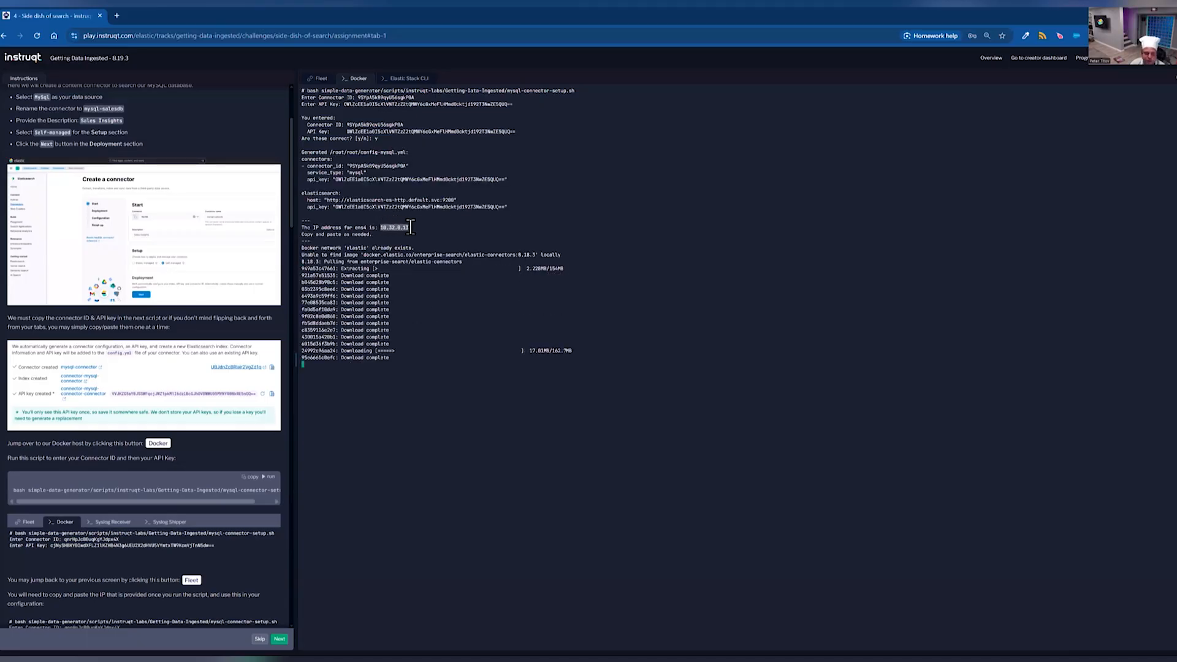
pyautogui.rightClick(403, 227)
pyautogui.click(437, 282)
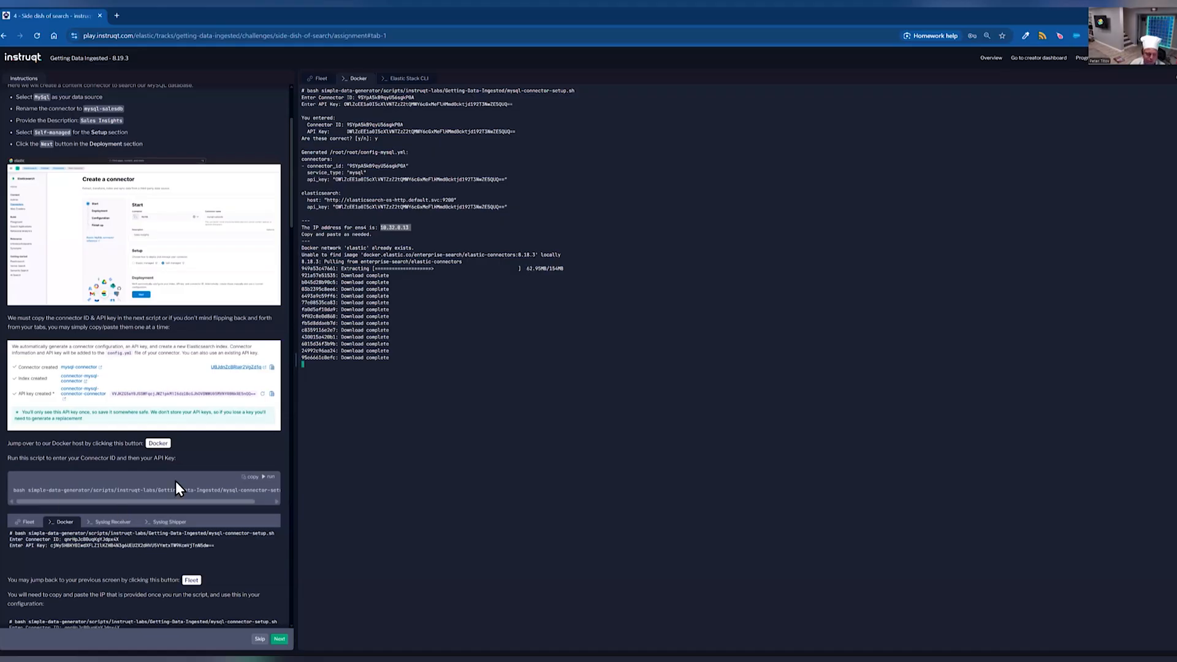
pyautogui.scroll(-5, 182, 470)
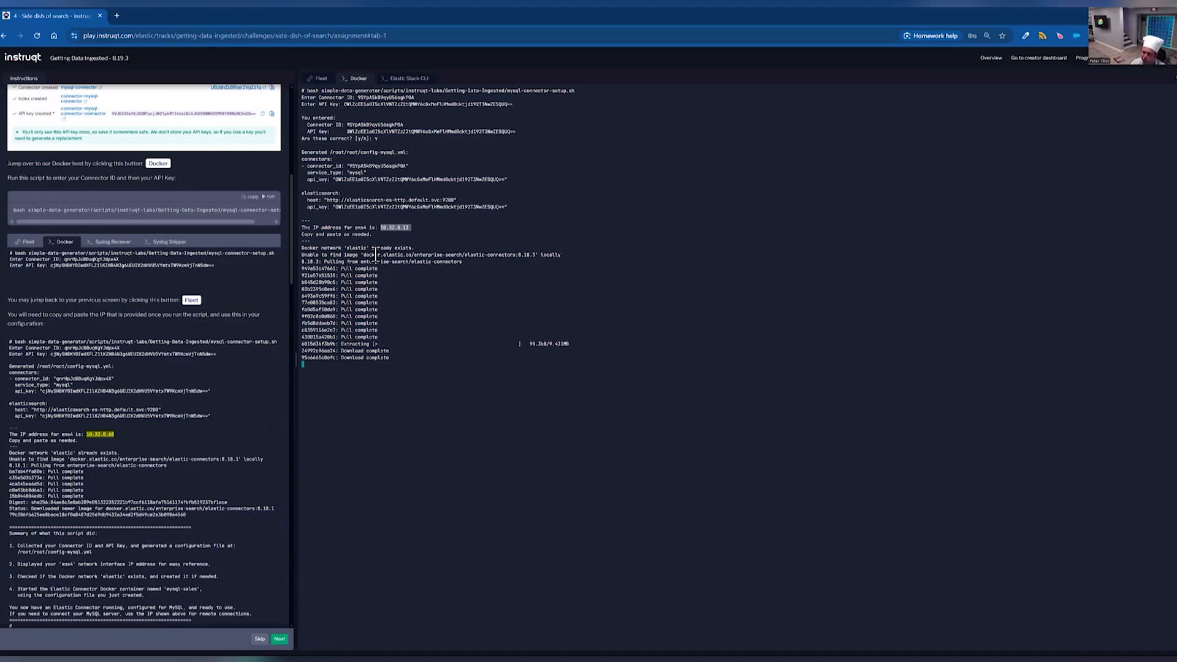
pyautogui.click(423, 225)
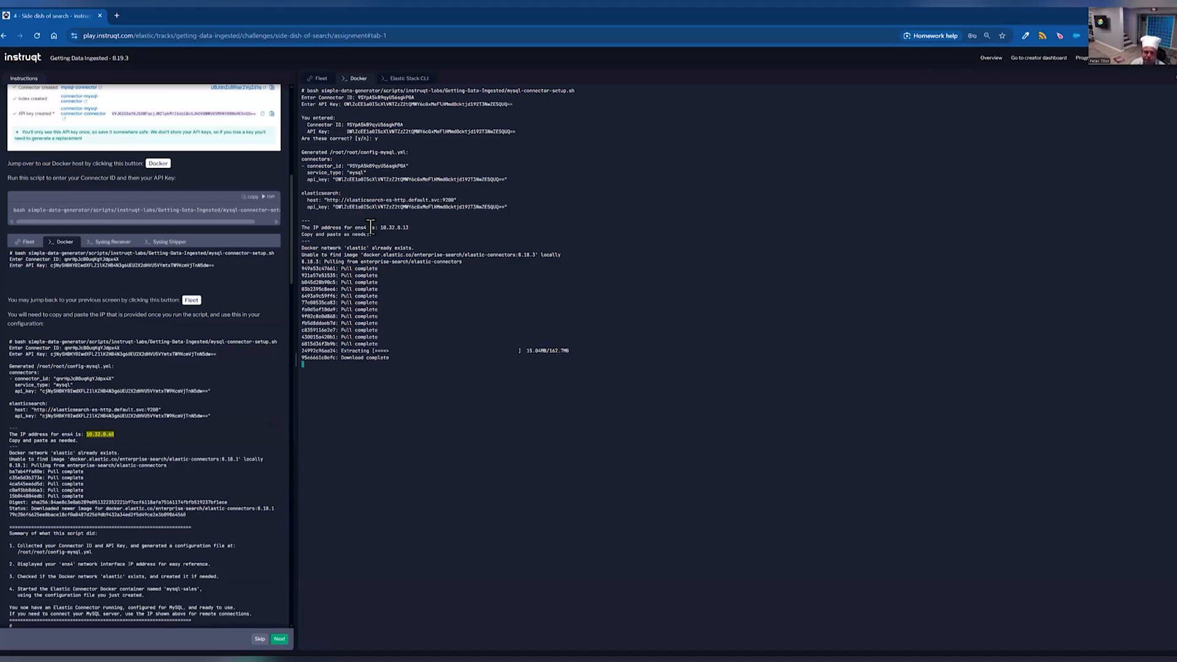
pyautogui.moveTo(408, 228); pyautogui.dragTo(381, 227)
pyautogui.rightClick(402, 237)
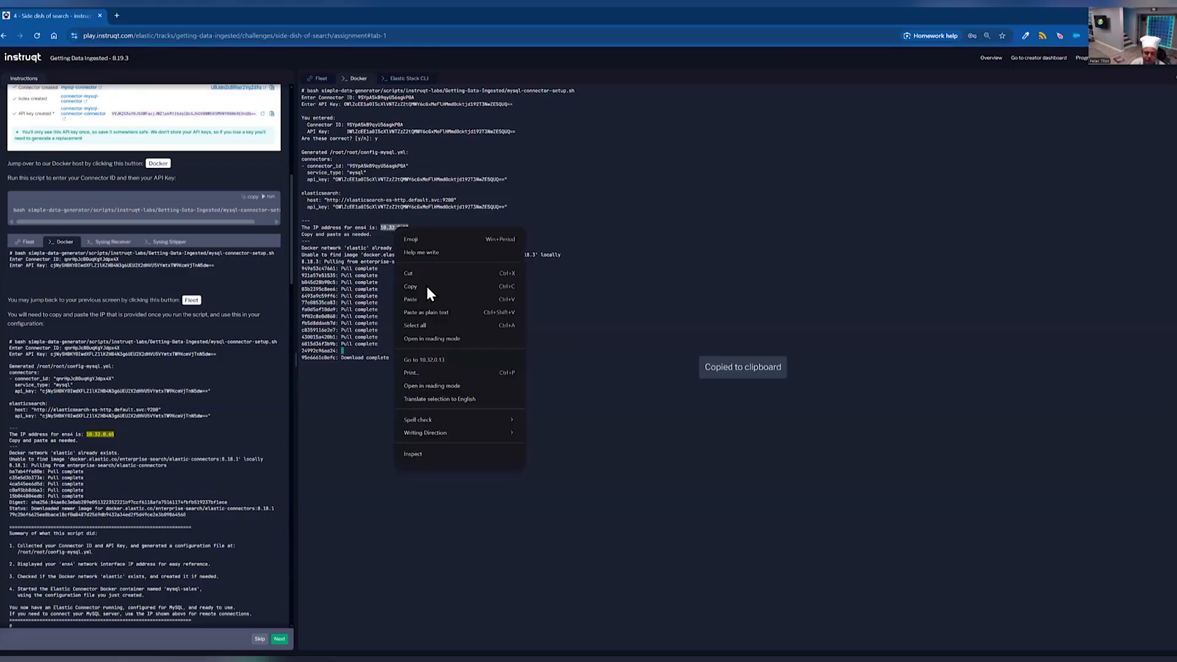
pyautogui.click(362, 377)
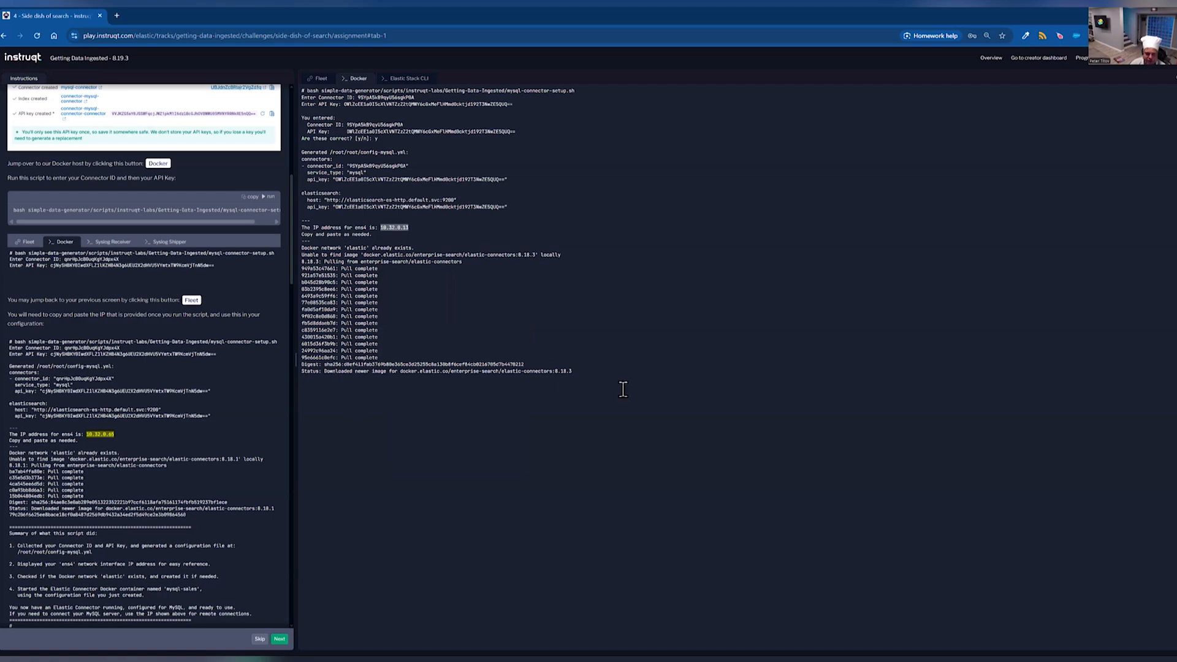
# Return to the connector's deployment page in Elastic and recheck whether the connector has checked in.
pyautogui.scroll(-3, 173, 498)
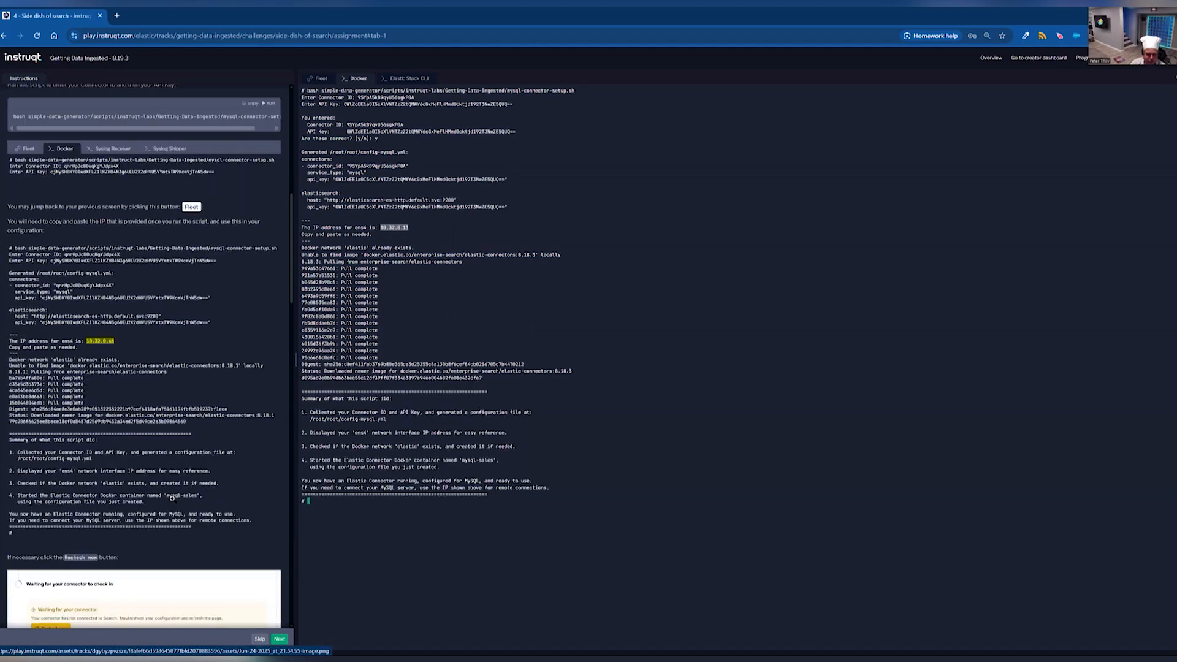
pyautogui.scroll(-3, 218, 532)
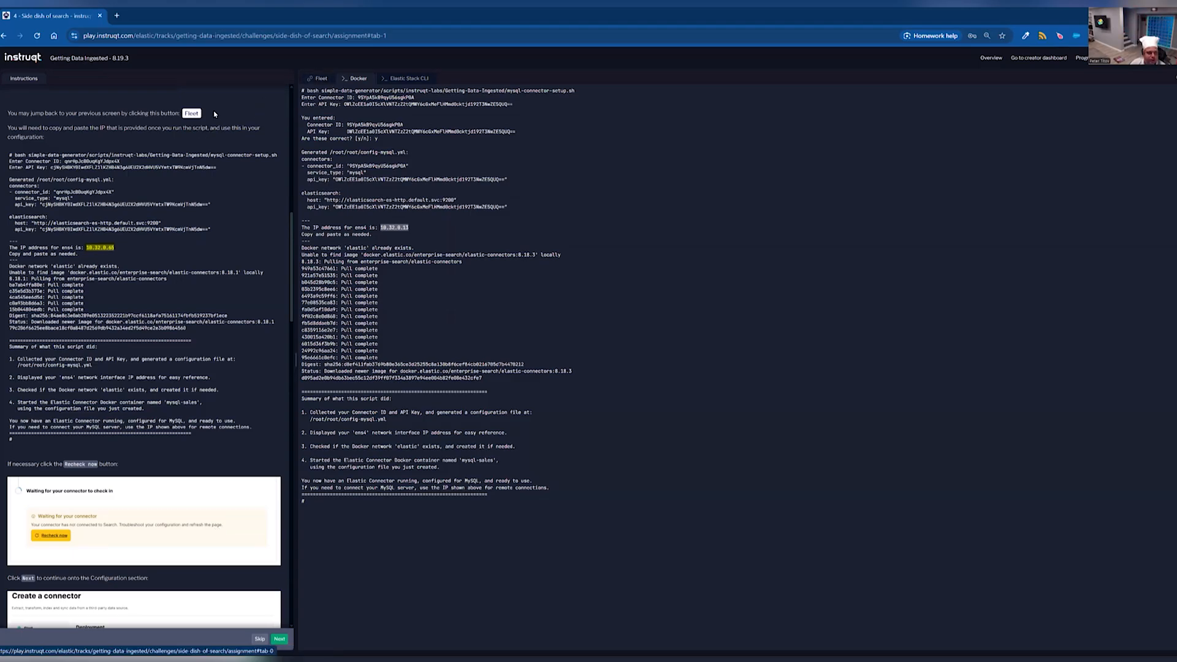
pyautogui.click(191, 115)
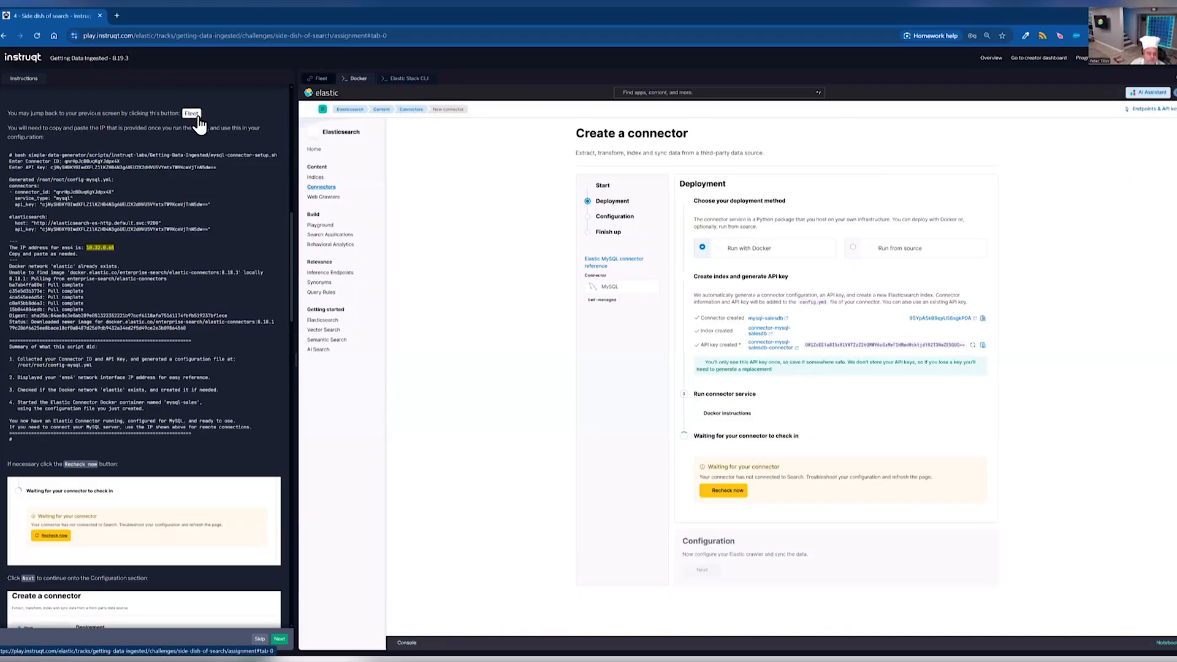
pyautogui.scroll(-5, 713, 549)
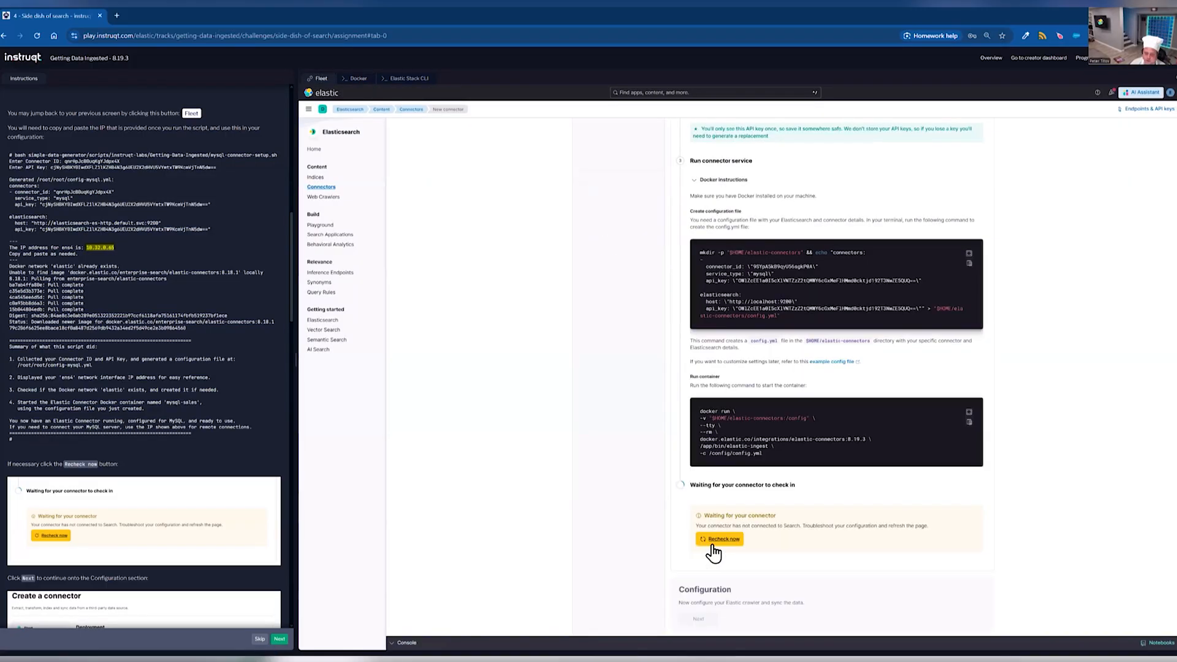
pyautogui.click(713, 545)
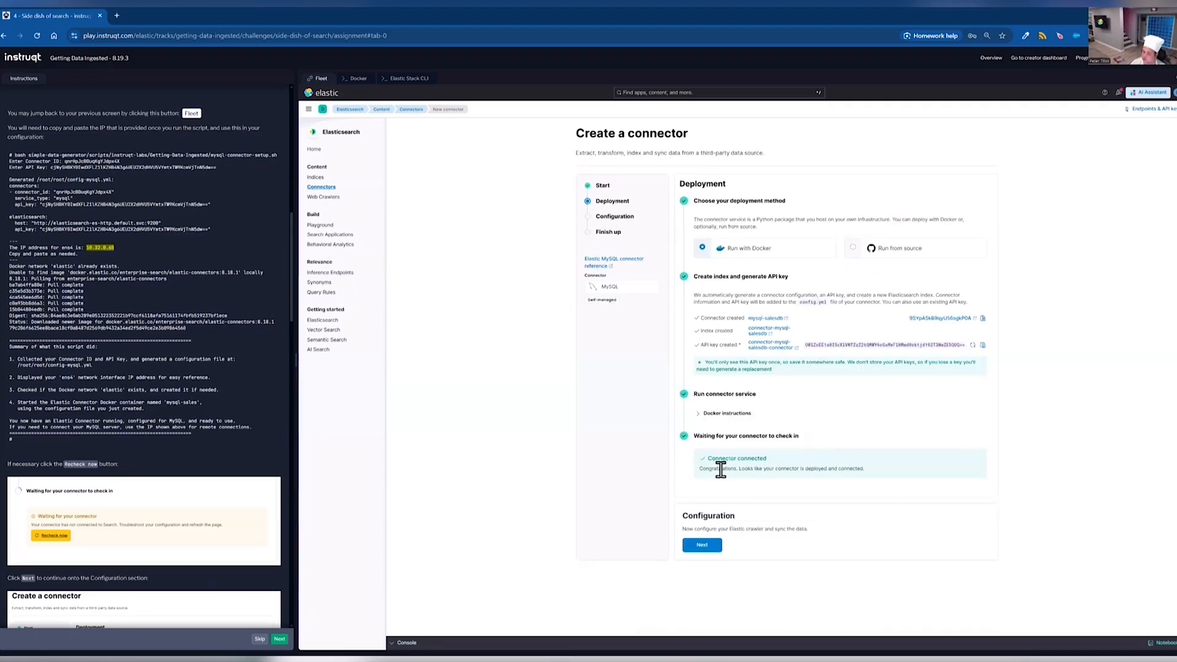
# Continue to the connector's configuration stage and set the host to 10.32.0.13 and the port to 3306.
pyautogui.click(709, 546)
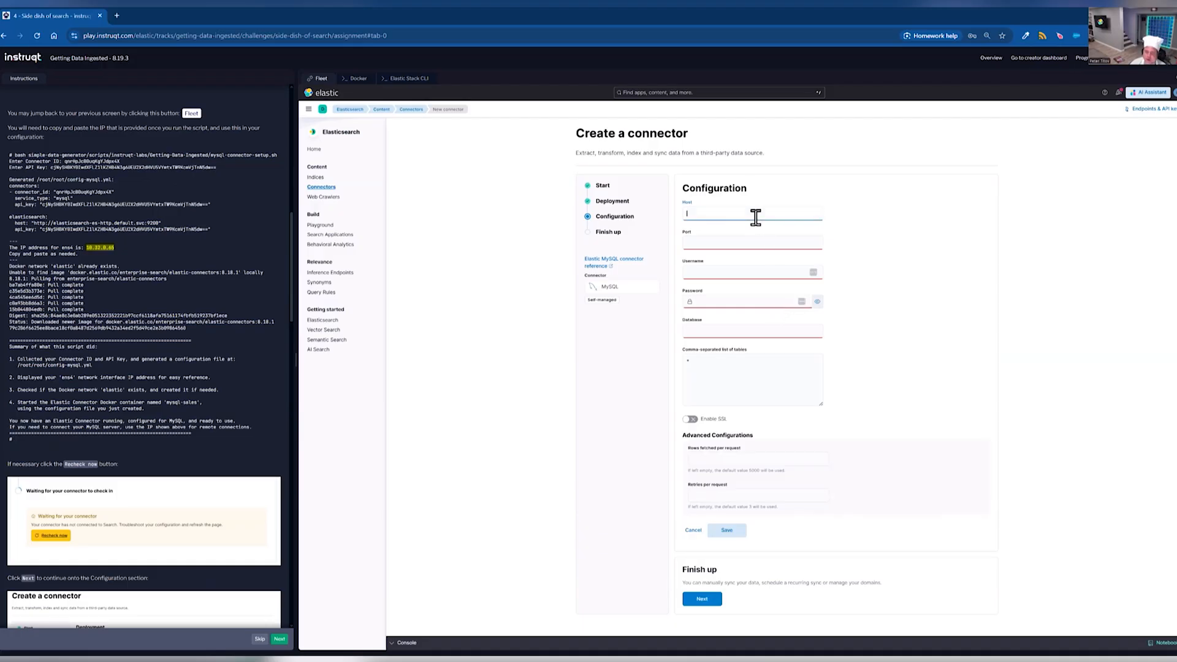
pyautogui.write('10.32.0.13')
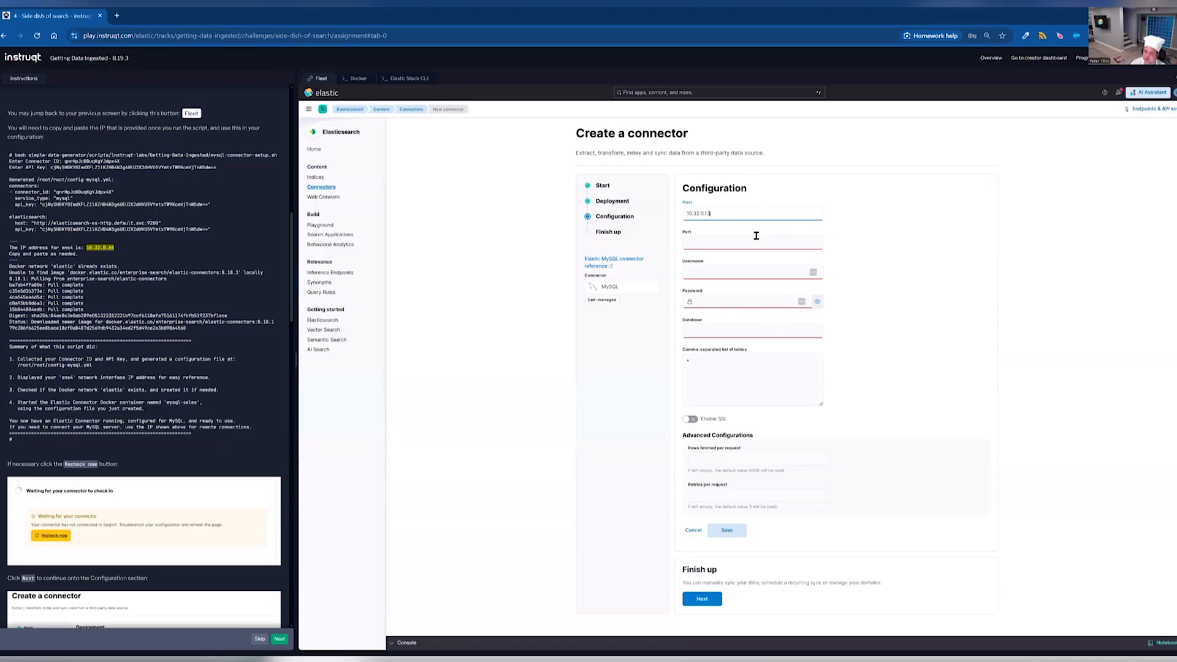
pyautogui.scroll(-5, 179, 527)
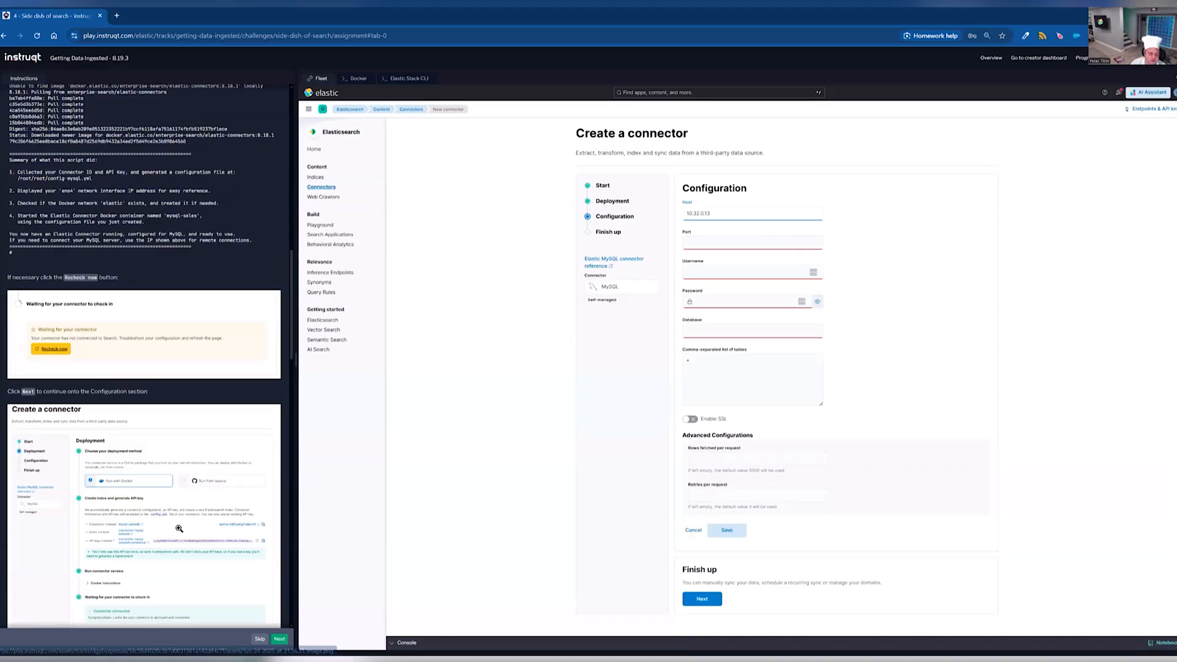
pyautogui.scroll(-2, 145, 538)
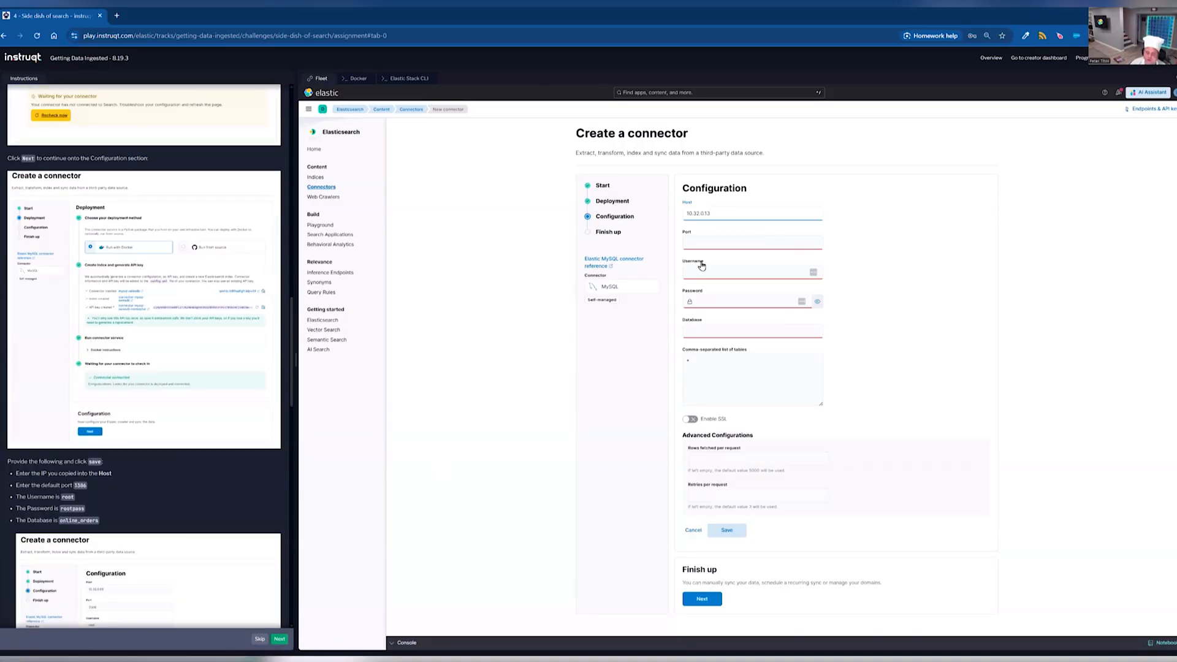
pyautogui.click(727, 242)
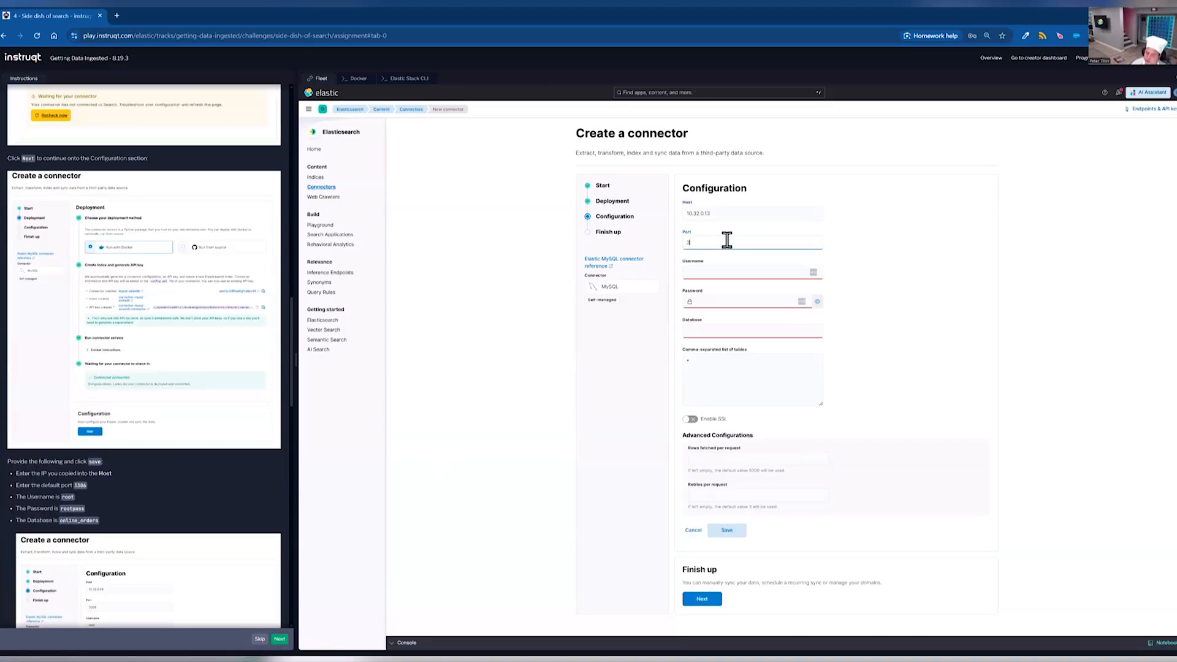
pyautogui.write('3306')
# Fill in the username root and its password from the saved credentials, authorise with the PIN, and reveal the password.
pyautogui.click(722, 271)
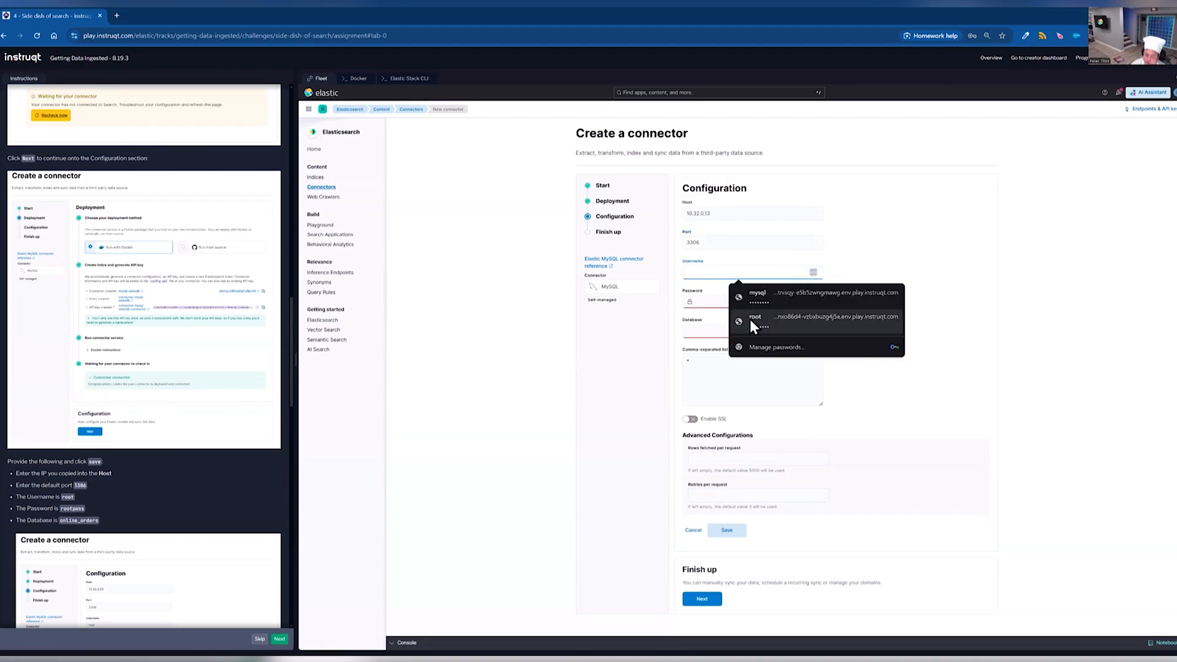
pyautogui.click(739, 320)
pyautogui.write('•••')
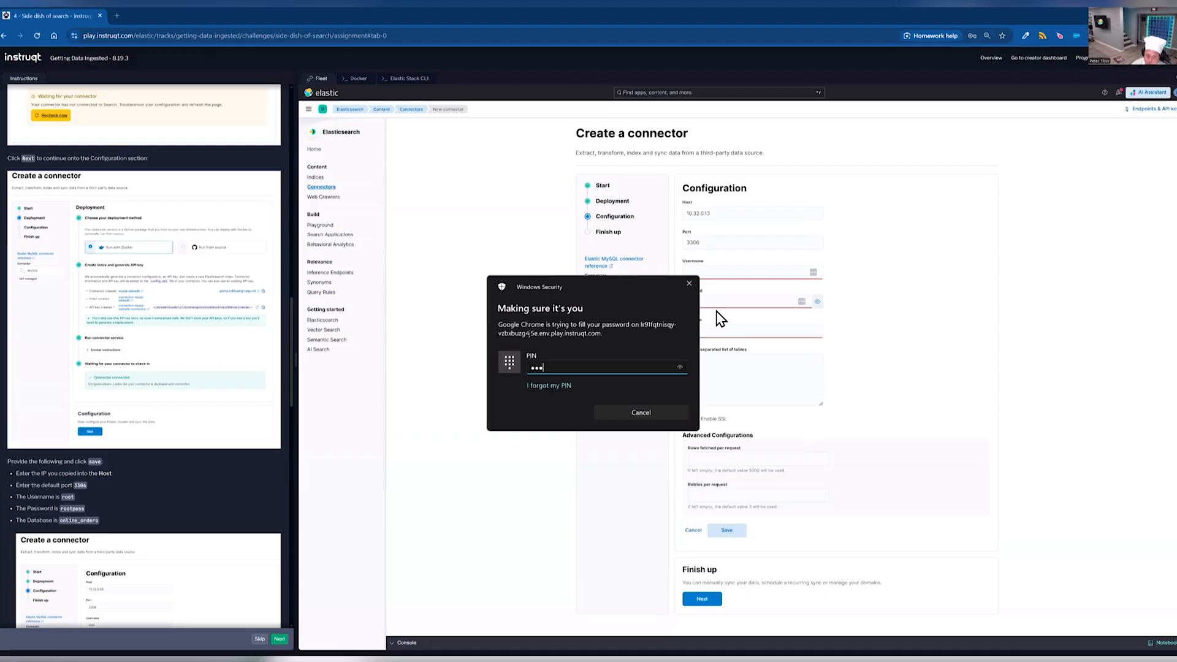
pyautogui.write('•')
pyautogui.click(818, 303)
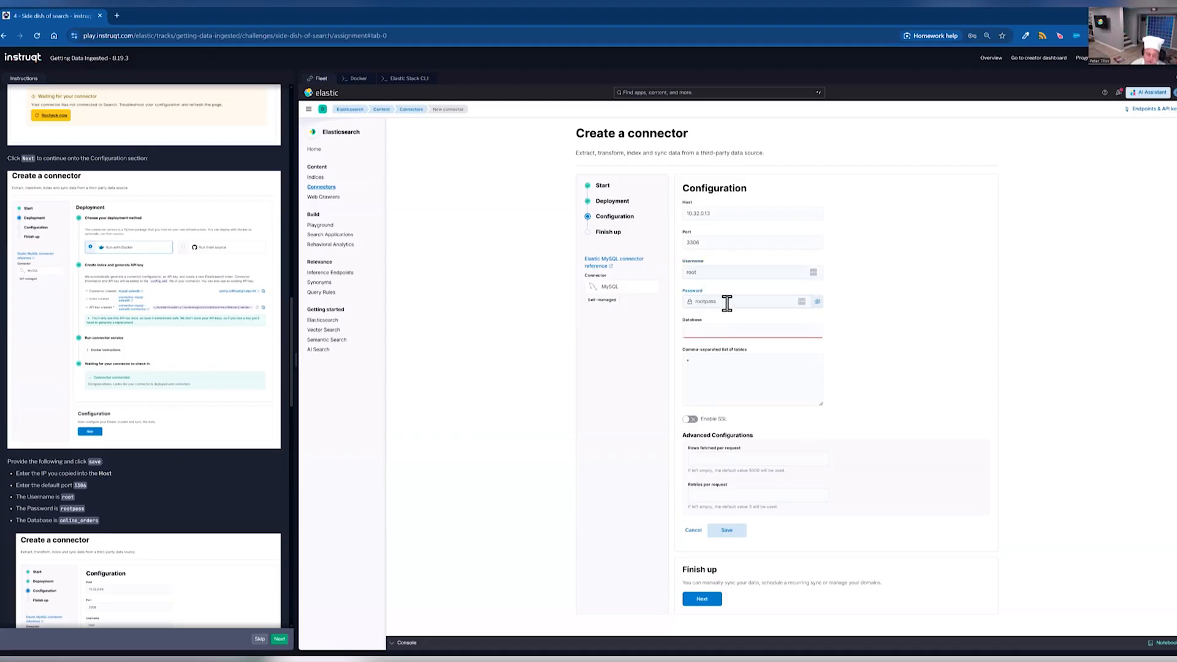
# Copy the database name online_orders from the instructions into the connector configuration and save it.
pyautogui.doubleClick(84, 521)
pyautogui.hotkey('ctrl', 'c')
pyautogui.click(707, 334)
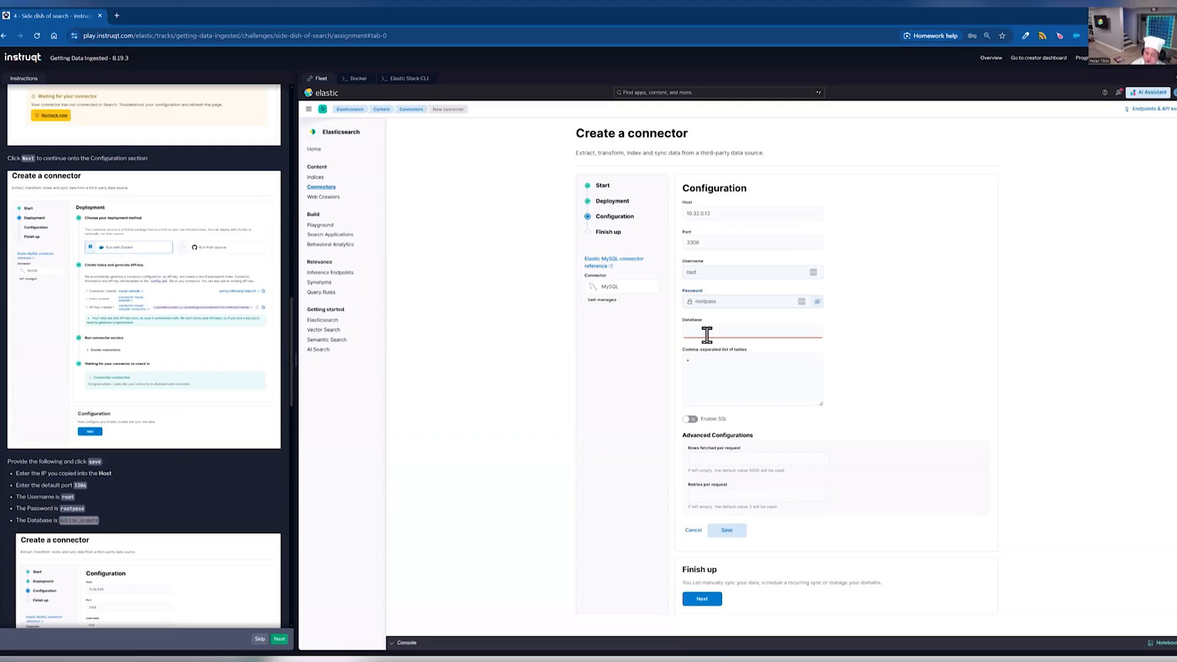
pyautogui.hotkey('ctrl', 'v')
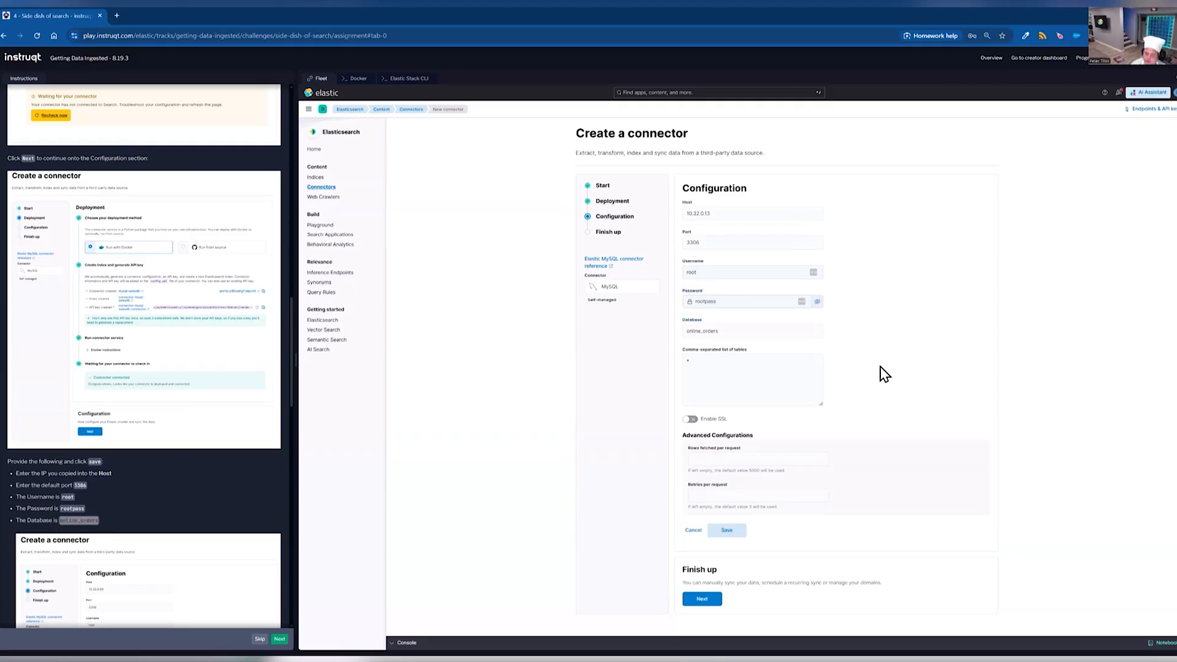
pyautogui.click(730, 531)
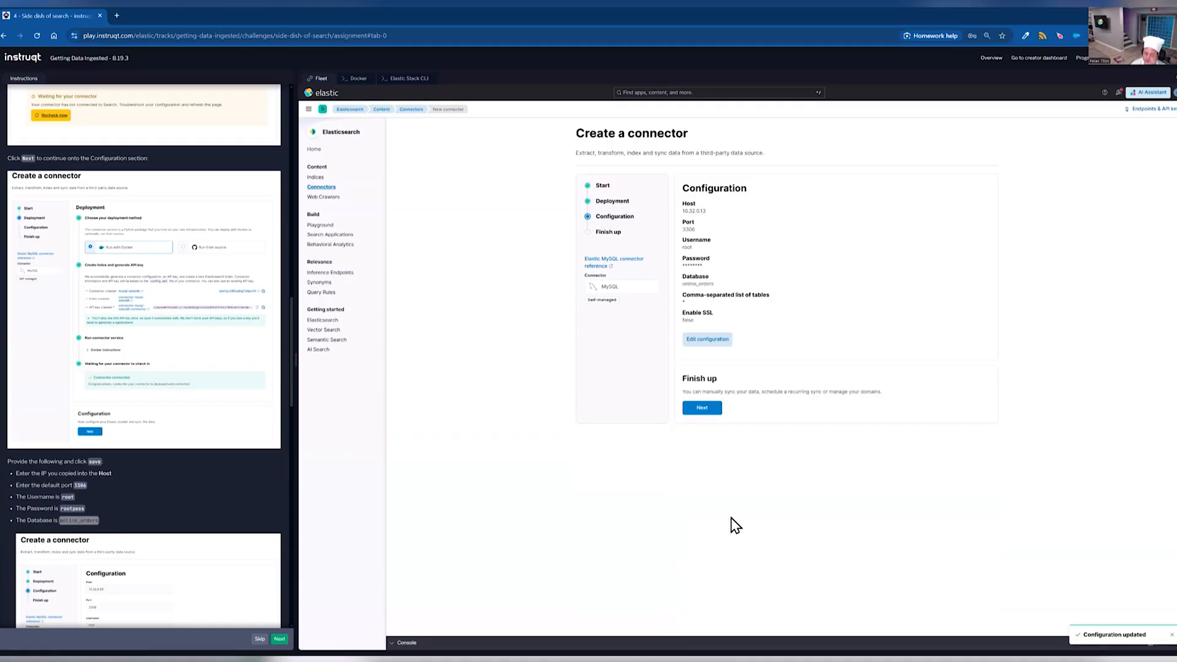
# Continue to the Finish up stage and start the first data sync for exploring the data.
pyautogui.click(711, 409)
pyautogui.scroll(-4, 190, 590)
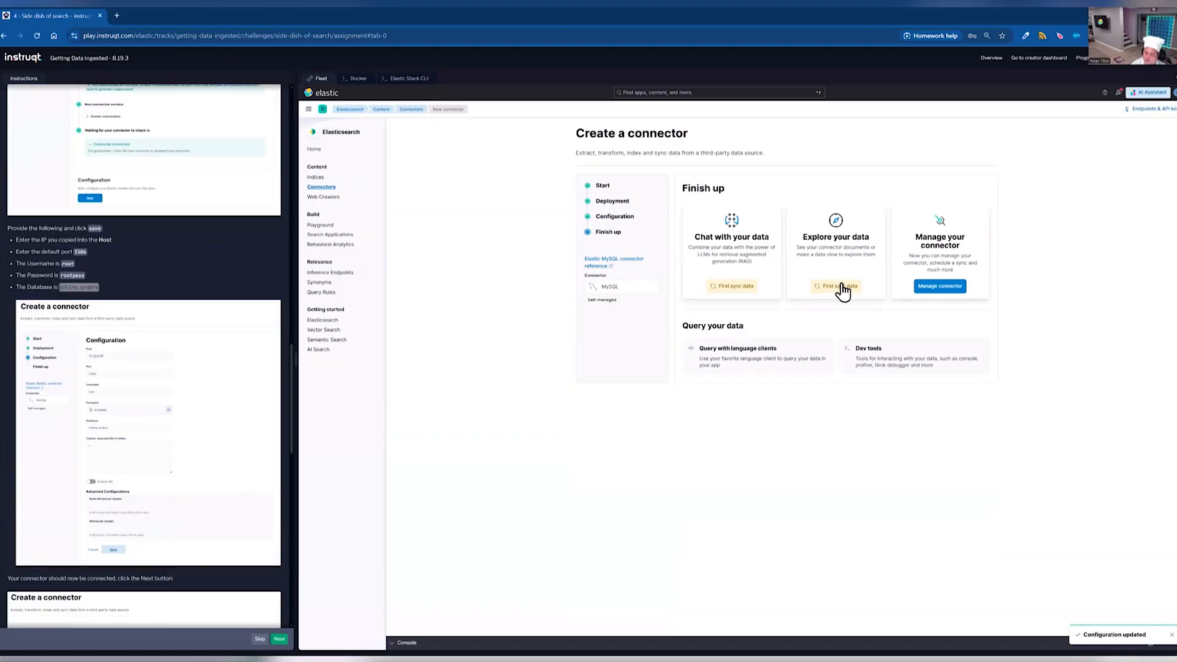
pyautogui.click(842, 287)
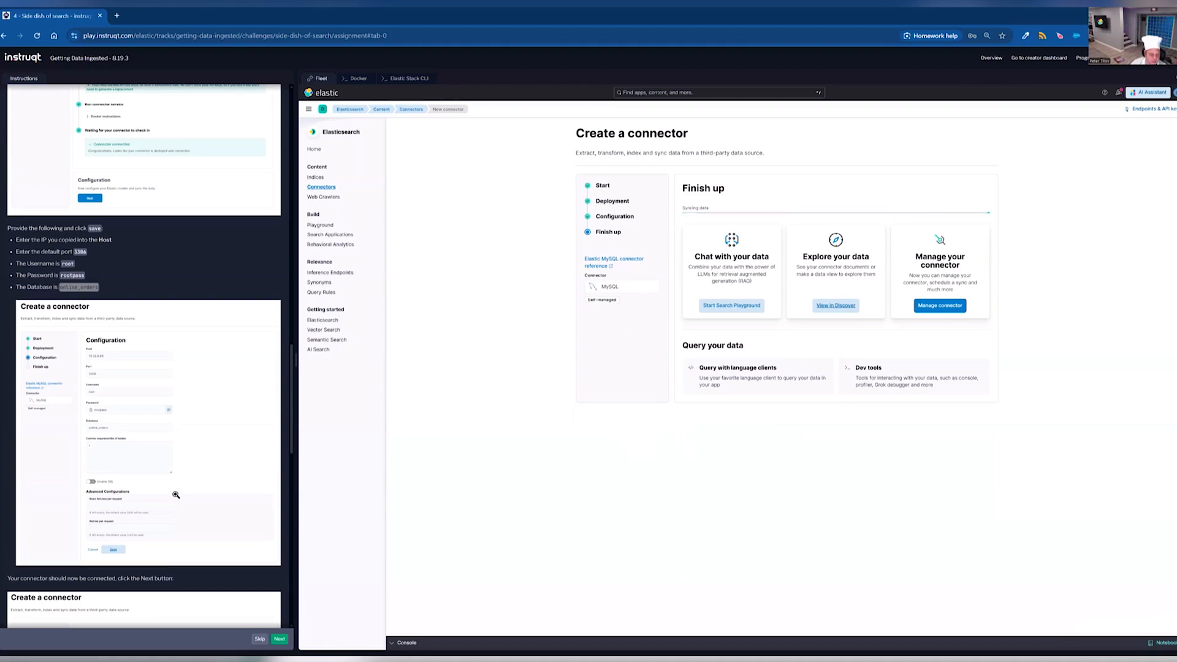
# Follow the lab instructions past the synchronization stage and open the list of Elasticsearch indices.
pyautogui.scroll(-5, 176, 495)
pyautogui.scroll(-4, 176, 495)
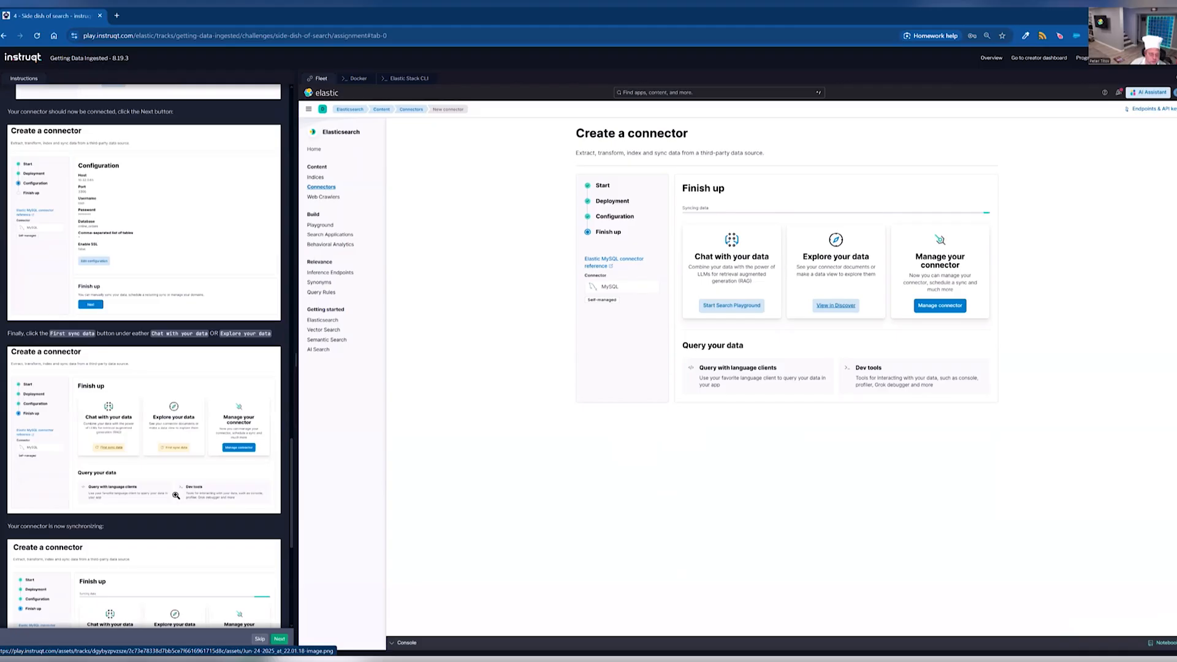
pyautogui.scroll(-3, 176, 495)
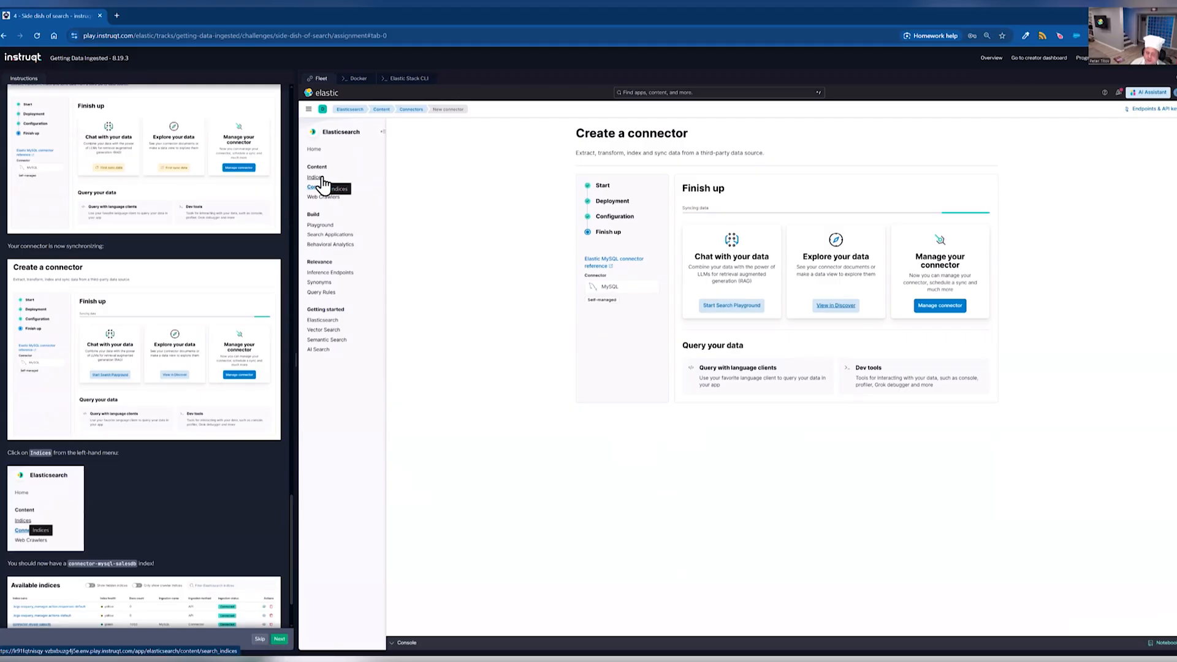
pyautogui.click(316, 177)
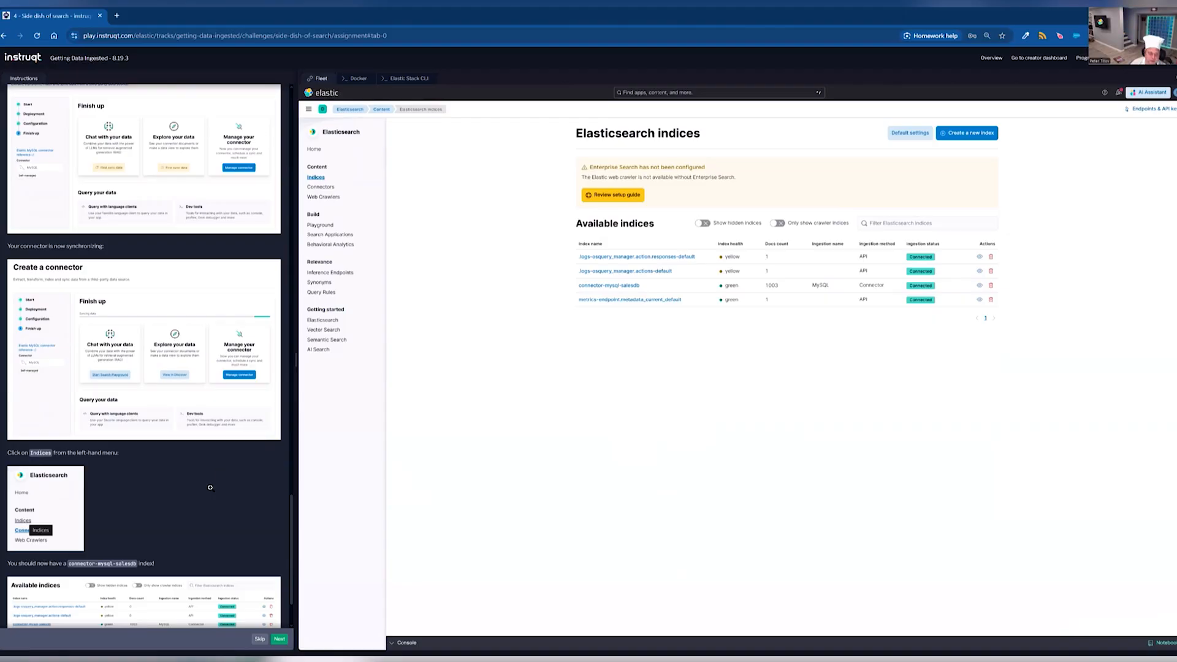
# Expand the Search Salad Fun section of the lab instructions and read its first tasks.
pyautogui.scroll(-2, 210, 487)
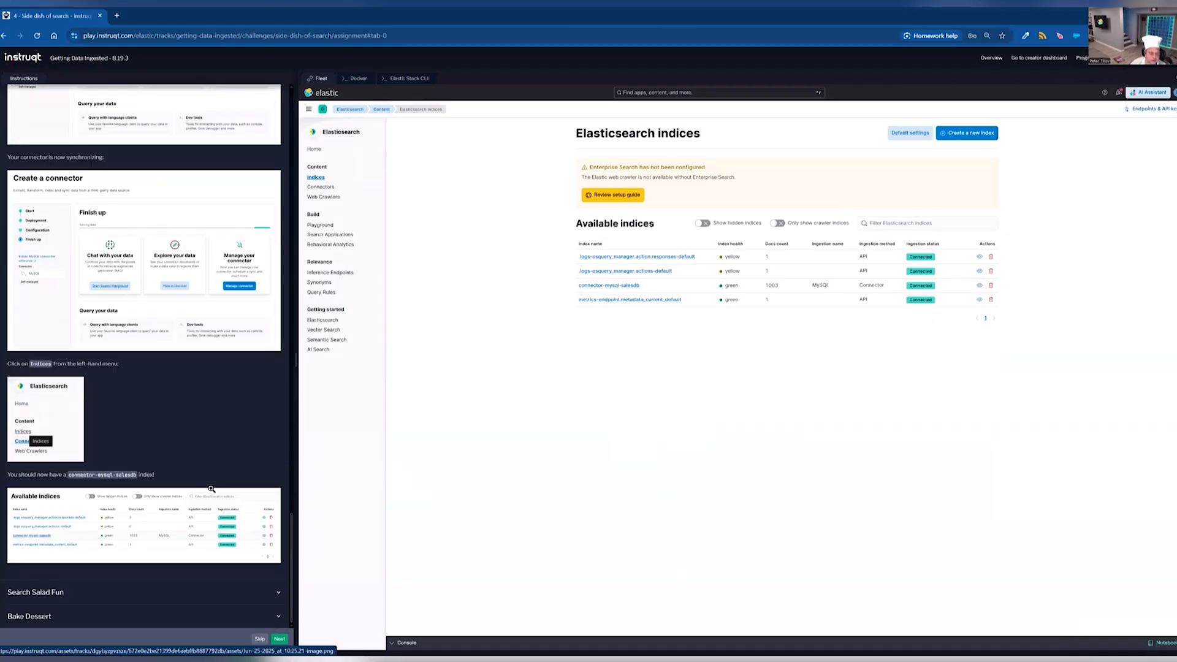
pyautogui.click(273, 594)
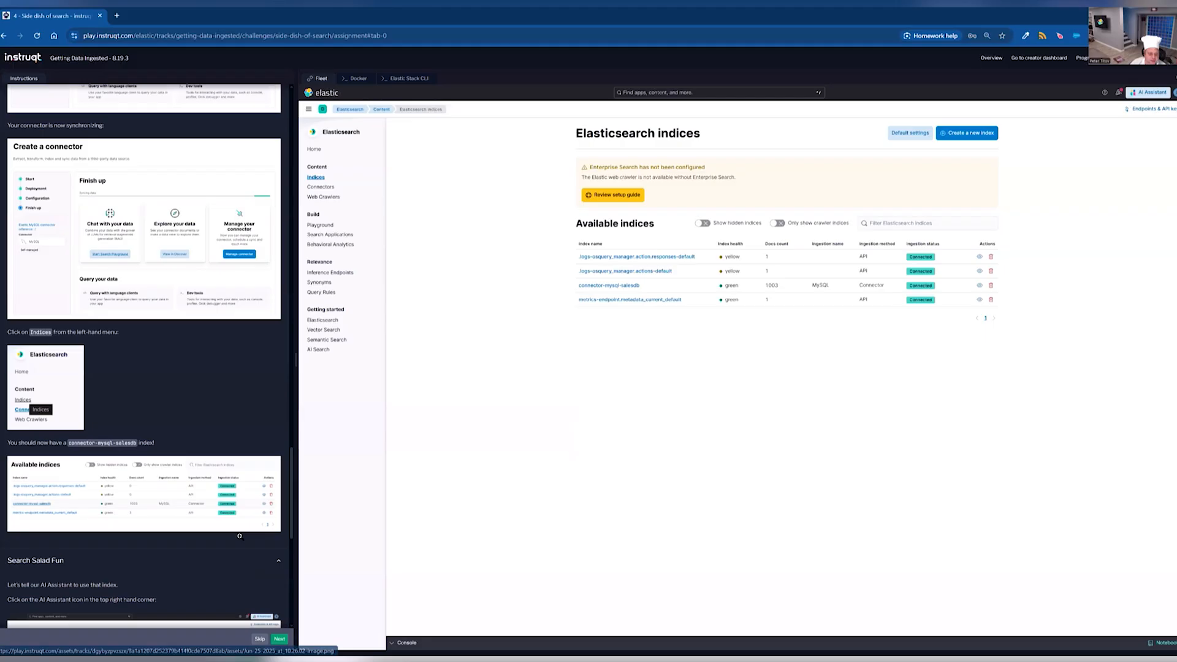
pyautogui.scroll(-4, 242, 473)
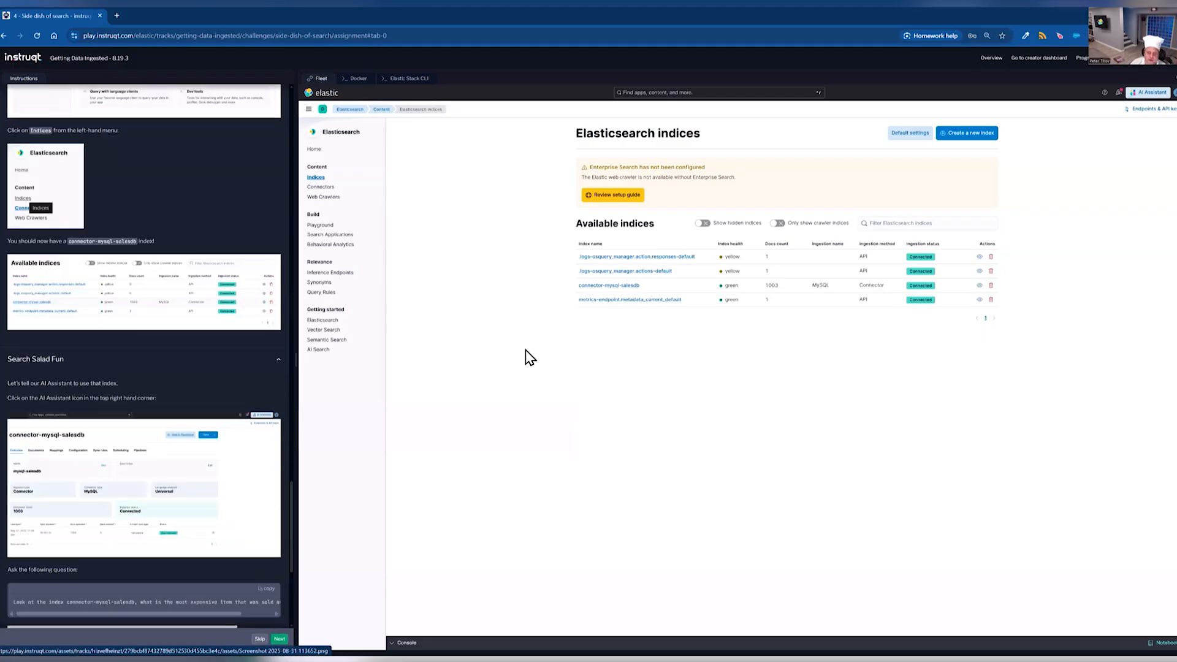
# Open the documents of the connector-mysql-salesdb index, examine all fields of document orders_1, and collapse them again.
pyautogui.click(585, 287)
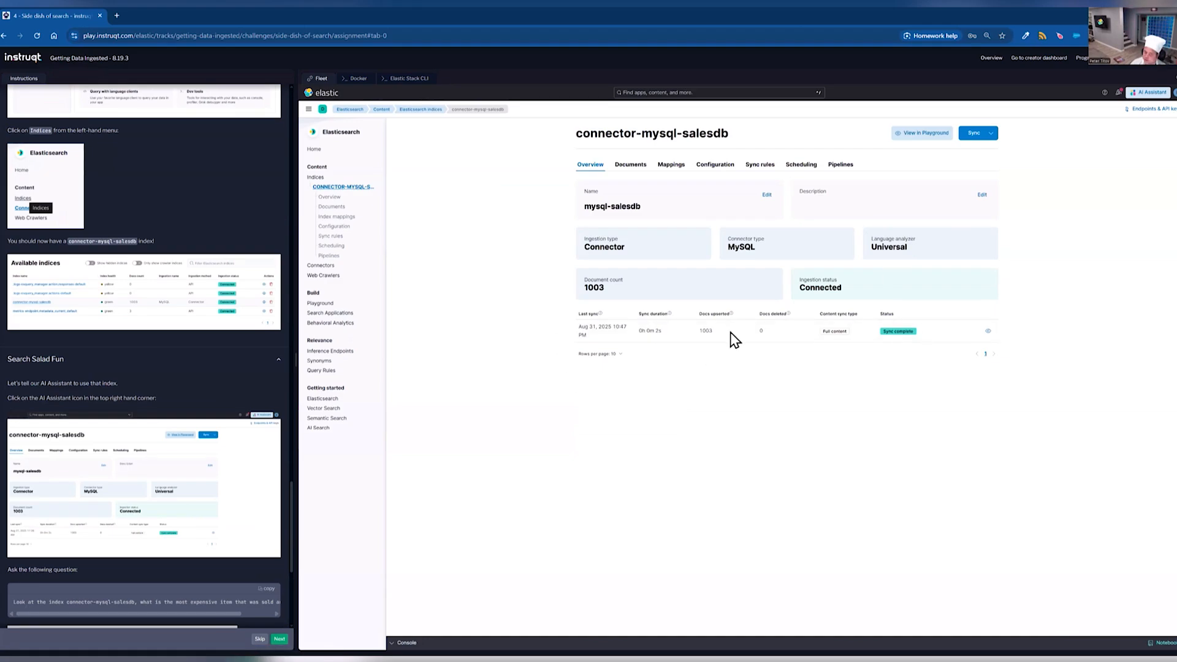
pyautogui.click(637, 167)
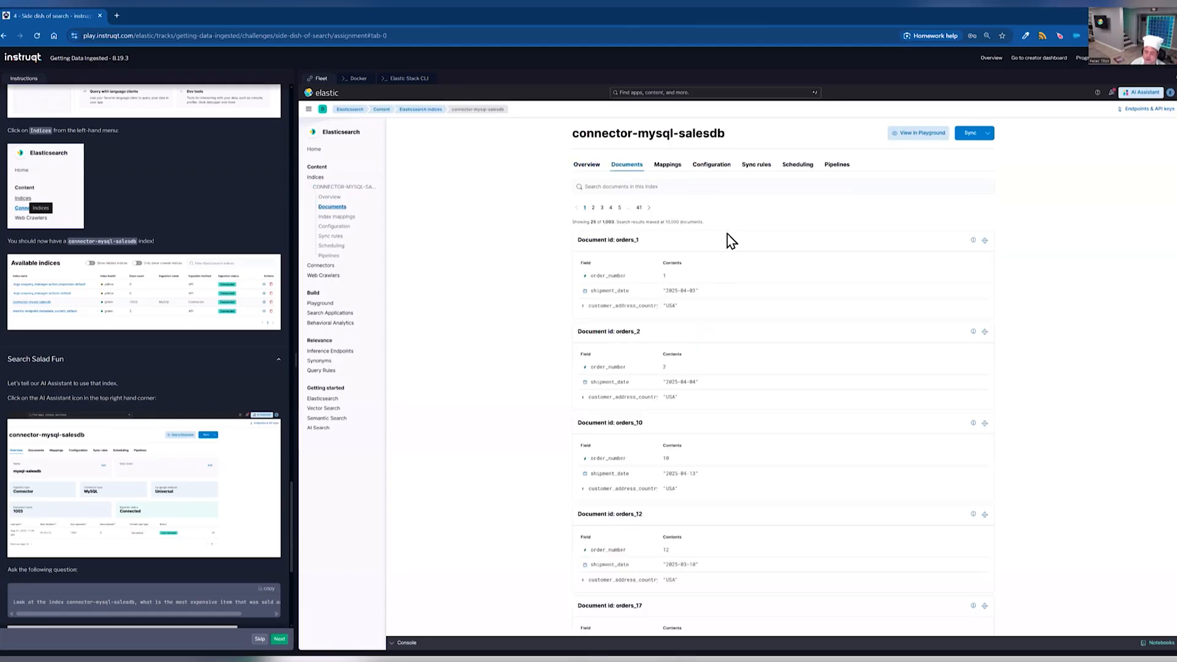
pyautogui.click(985, 240)
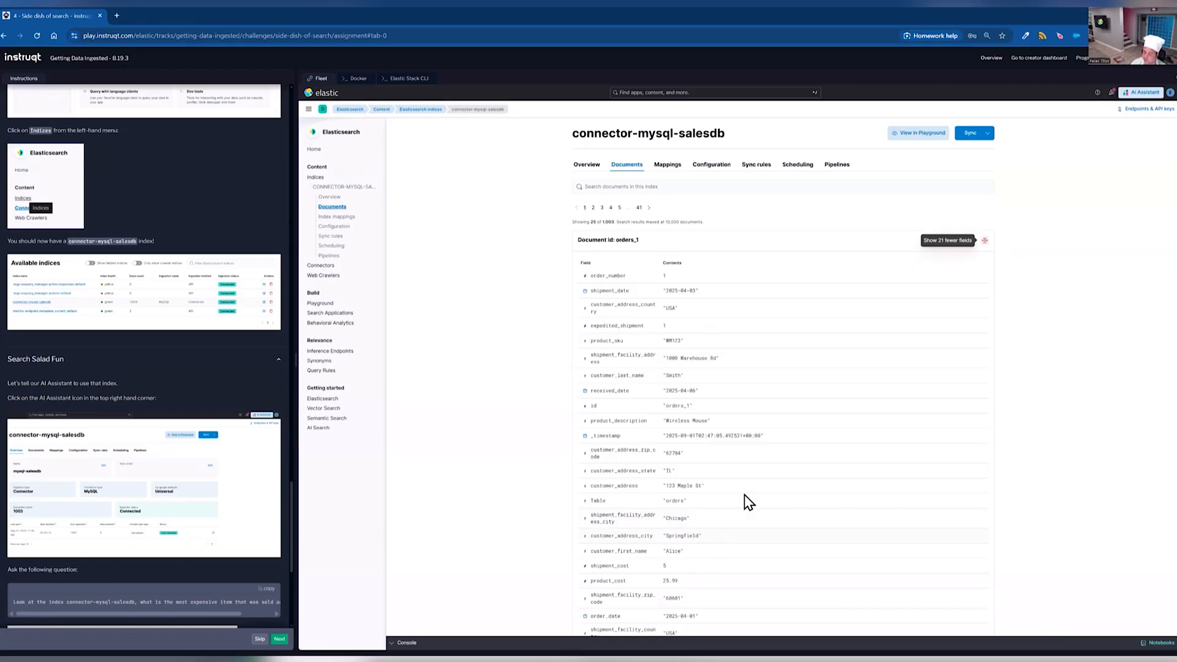
pyautogui.click(985, 241)
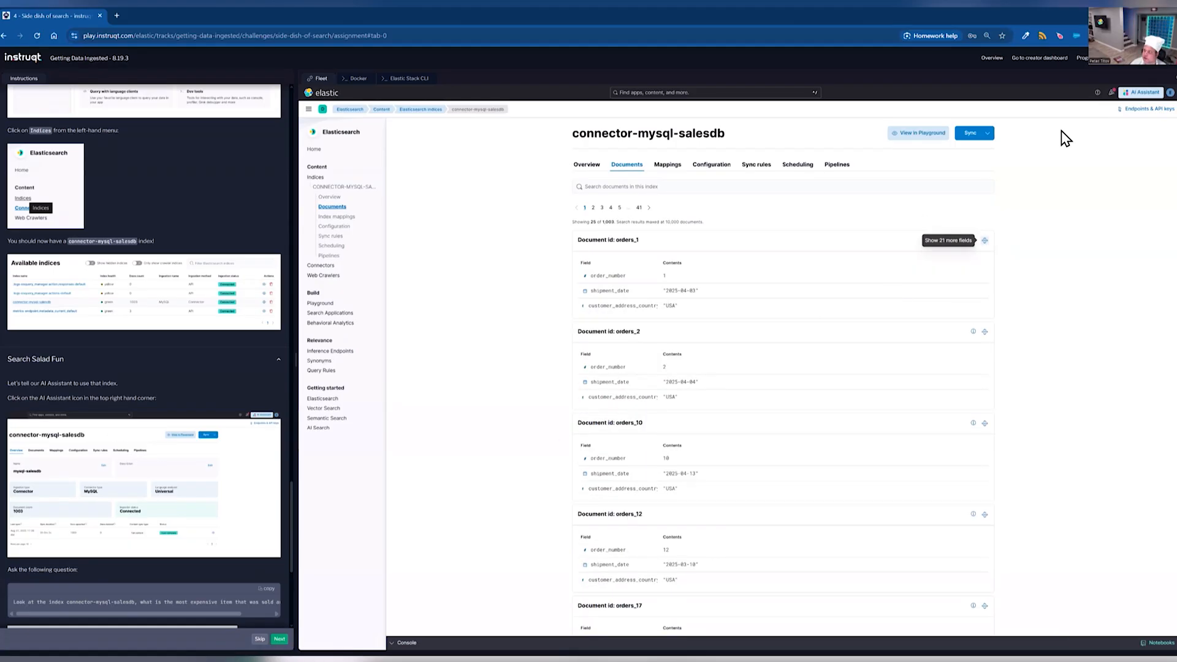
# Ask the AI Assistant "Look at the index connector-mysql-salesdb, what is the most expensive item that was sold and to whom?".
pyautogui.click(1142, 92)
pyautogui.click(270, 590)
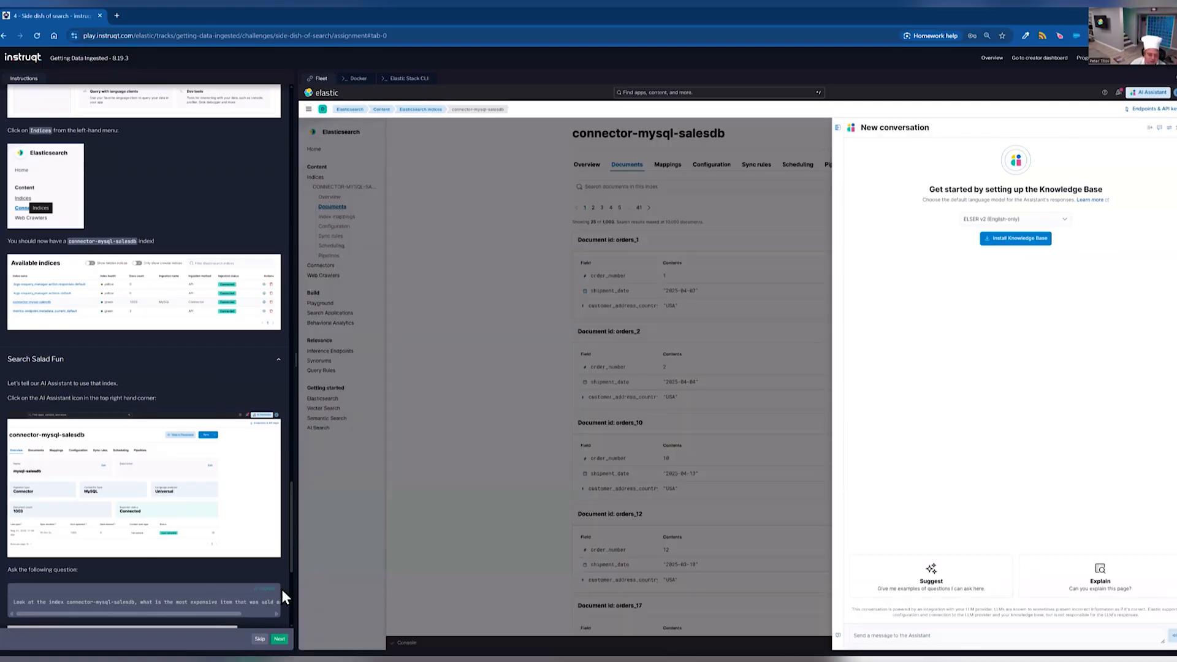
pyautogui.click(907, 635)
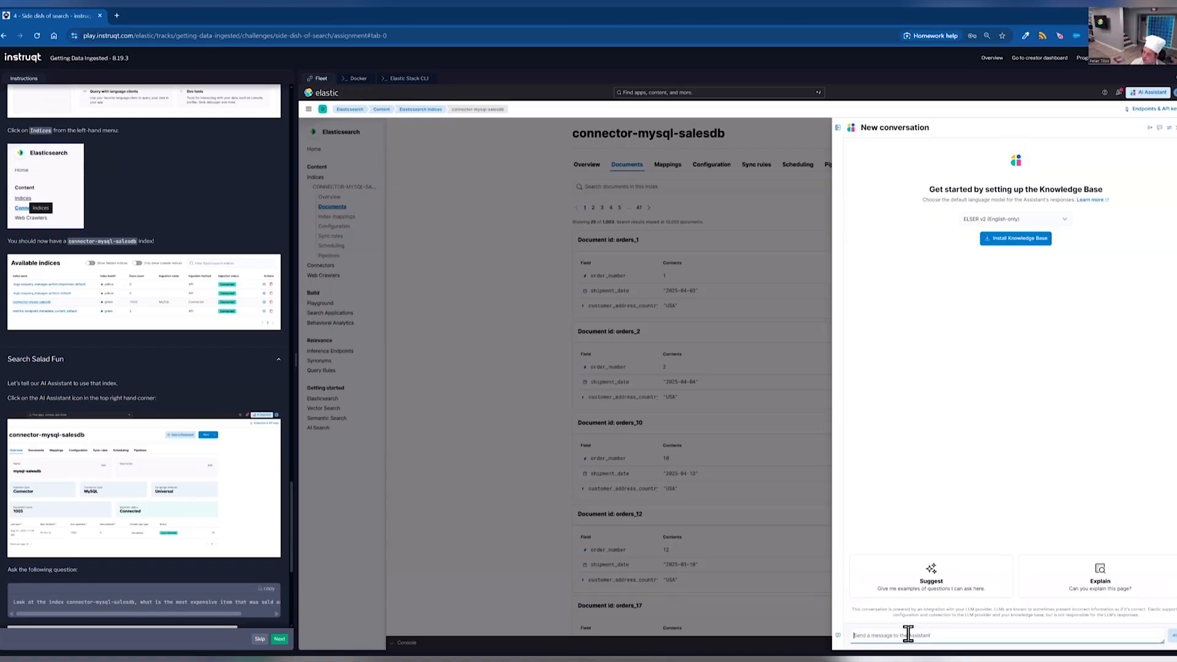
pyautogui.hotkey('ctrl', 'v')
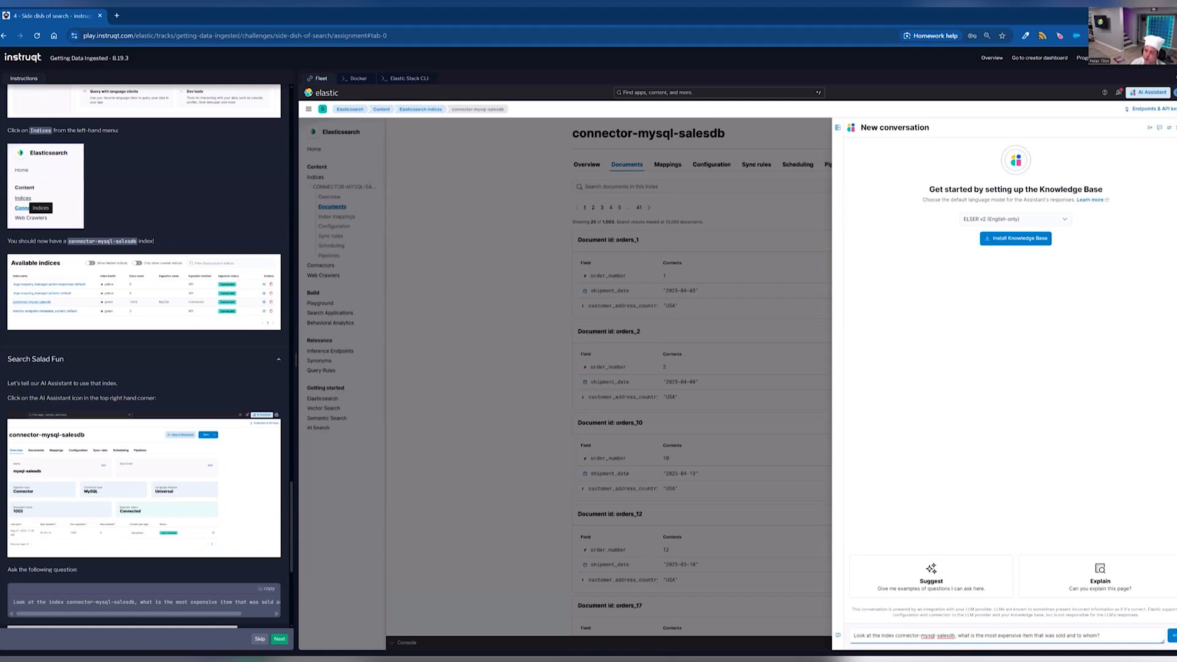
pyautogui.press('Return')
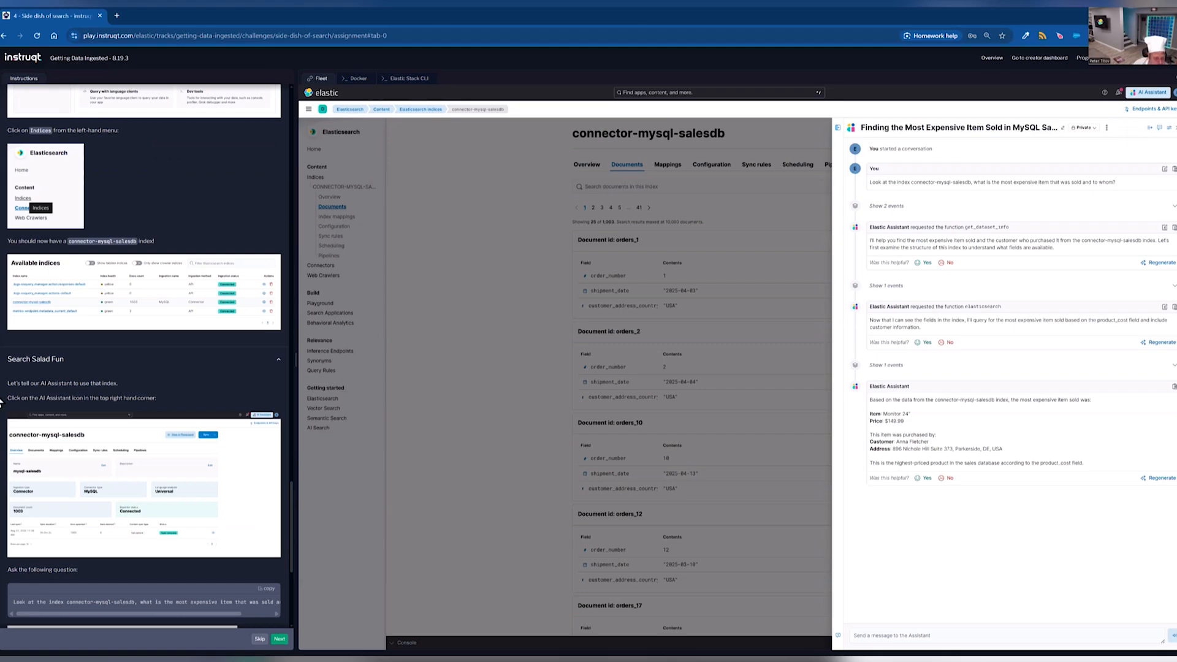
# Expand the Bake Dessert section of the lab instructions and run its security-sprinkles script in the Elastic Stack CLI.
pyautogui.scroll(-5, 204, 528)
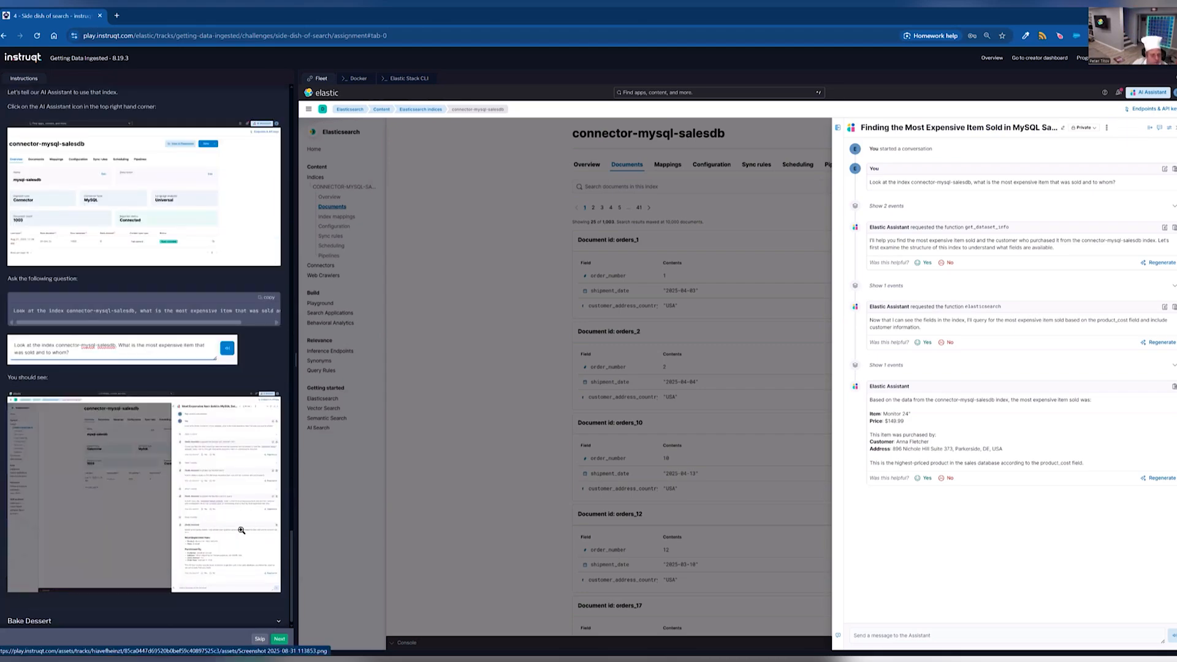
pyautogui.scroll(-1, 251, 552)
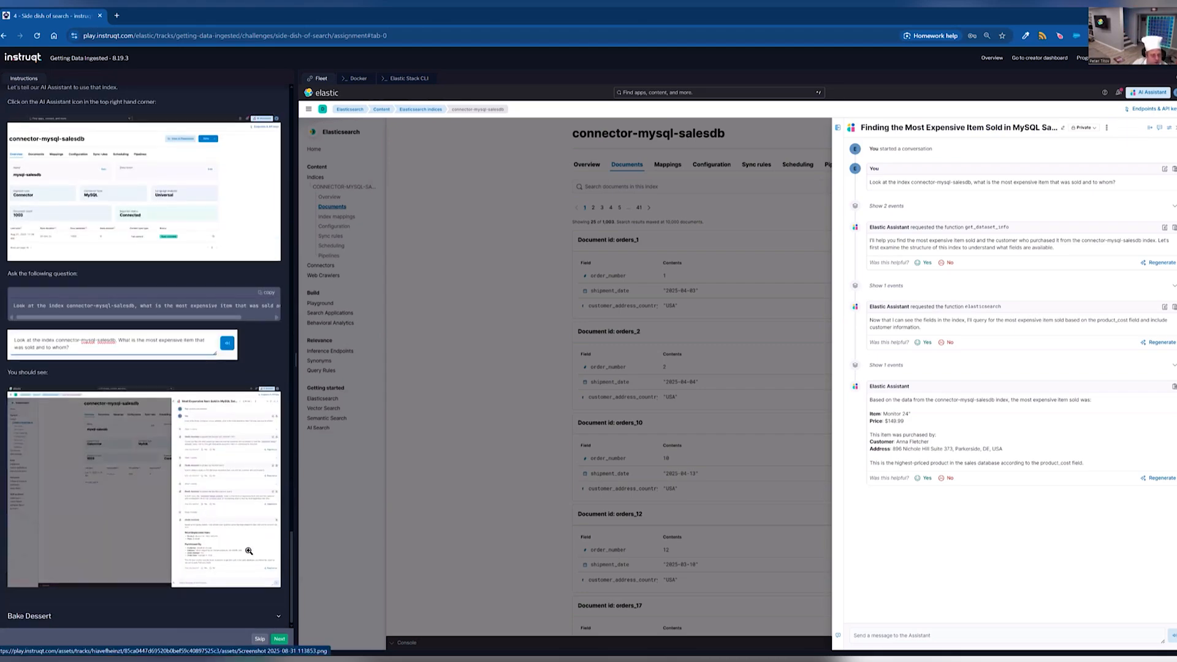
pyautogui.click(277, 617)
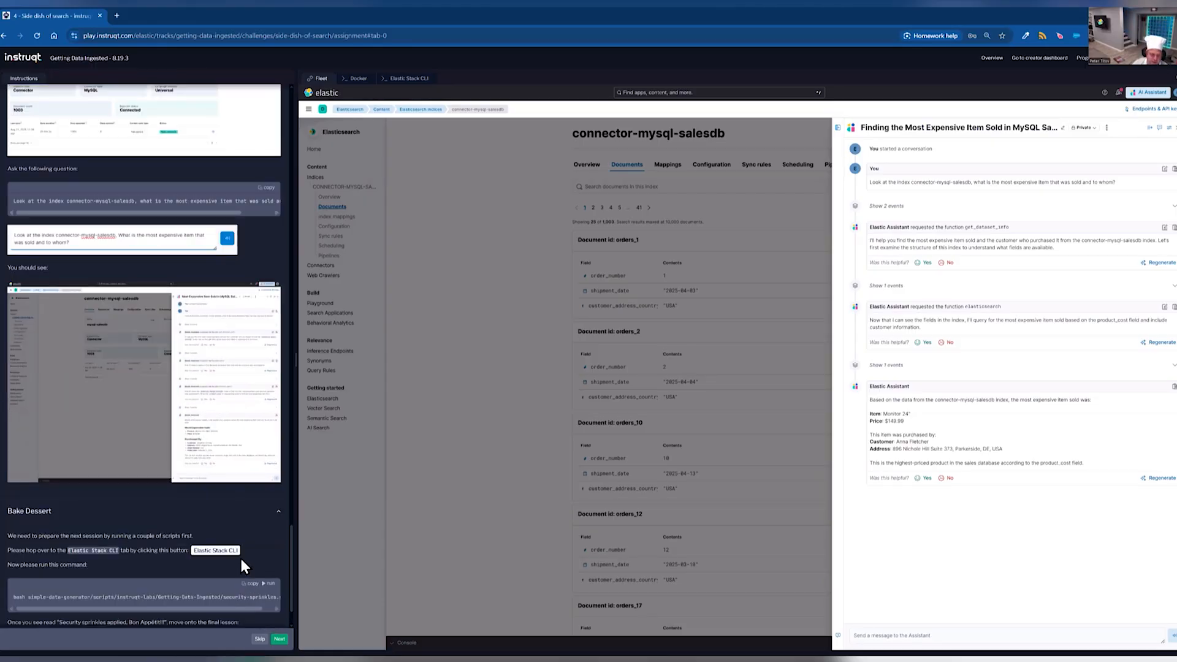
pyautogui.click(233, 559)
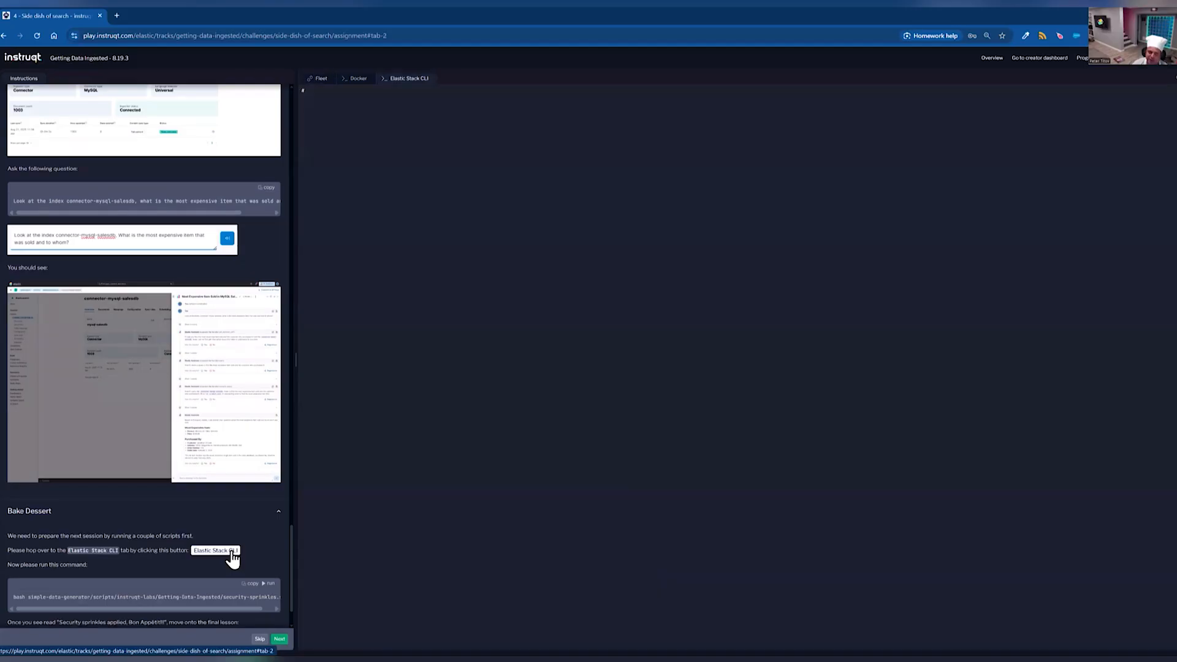
pyautogui.scroll(-1, 244, 529)
pyautogui.click(269, 519)
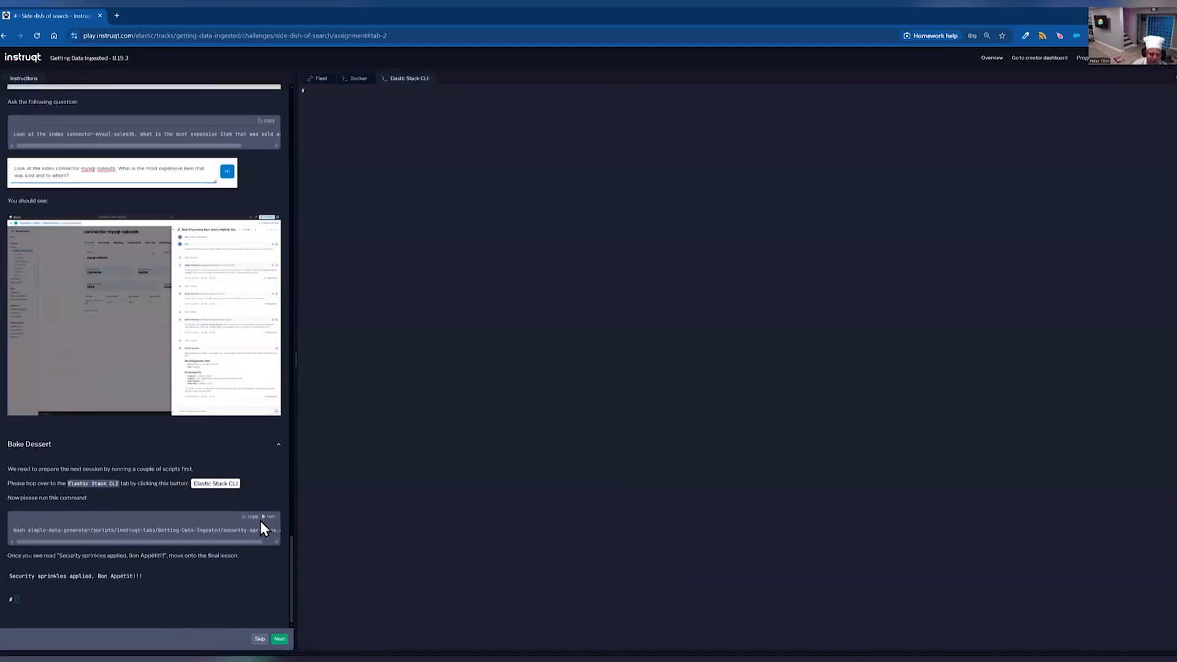
pyautogui.click(268, 519)
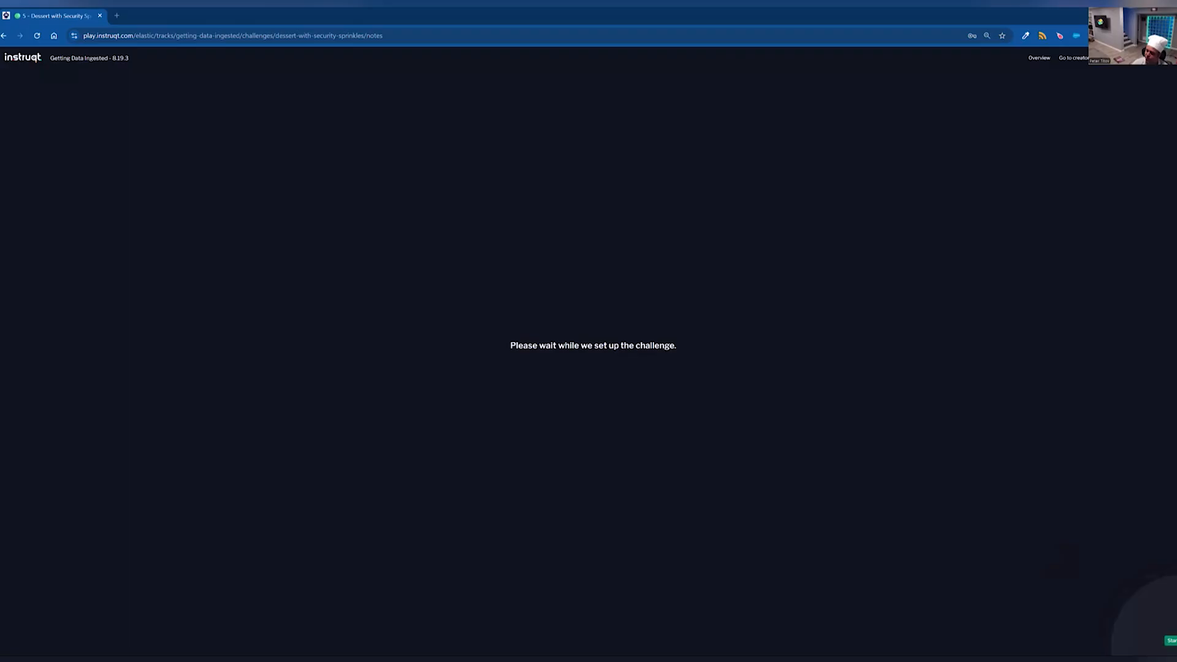
# Start the Dessert with Security Sprinkles challenge and run the Red Cherry or Red Alert? section's security-cake.sh script twice on the Docker host.
pyautogui.click(1172, 641)
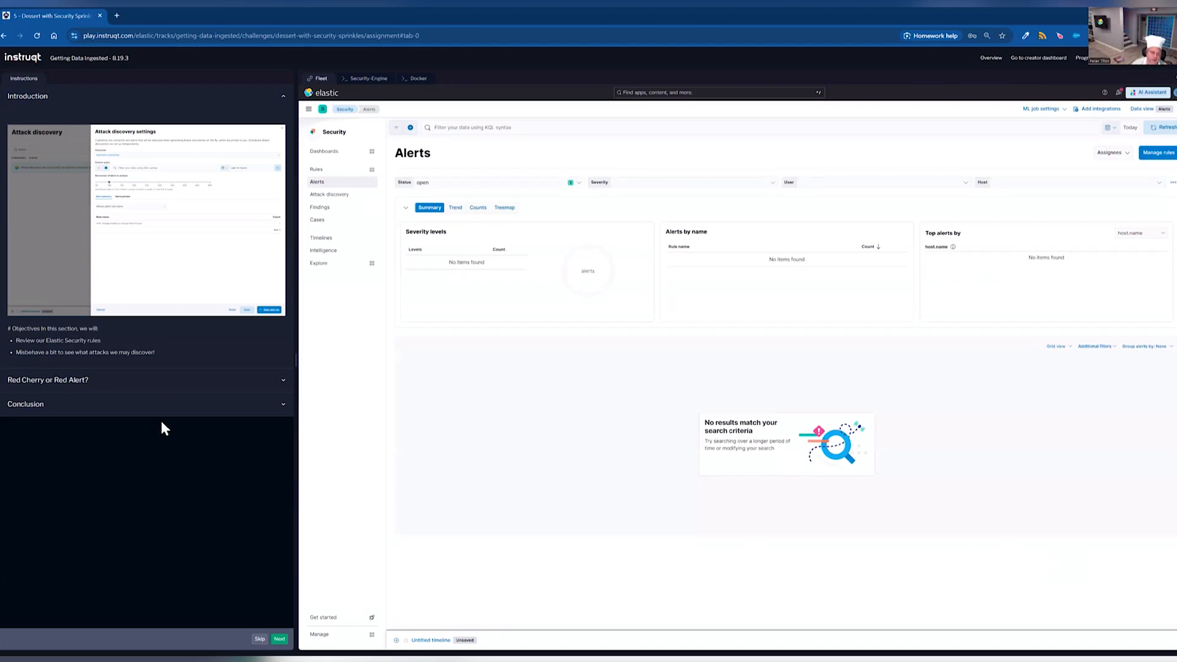
pyautogui.click(208, 387)
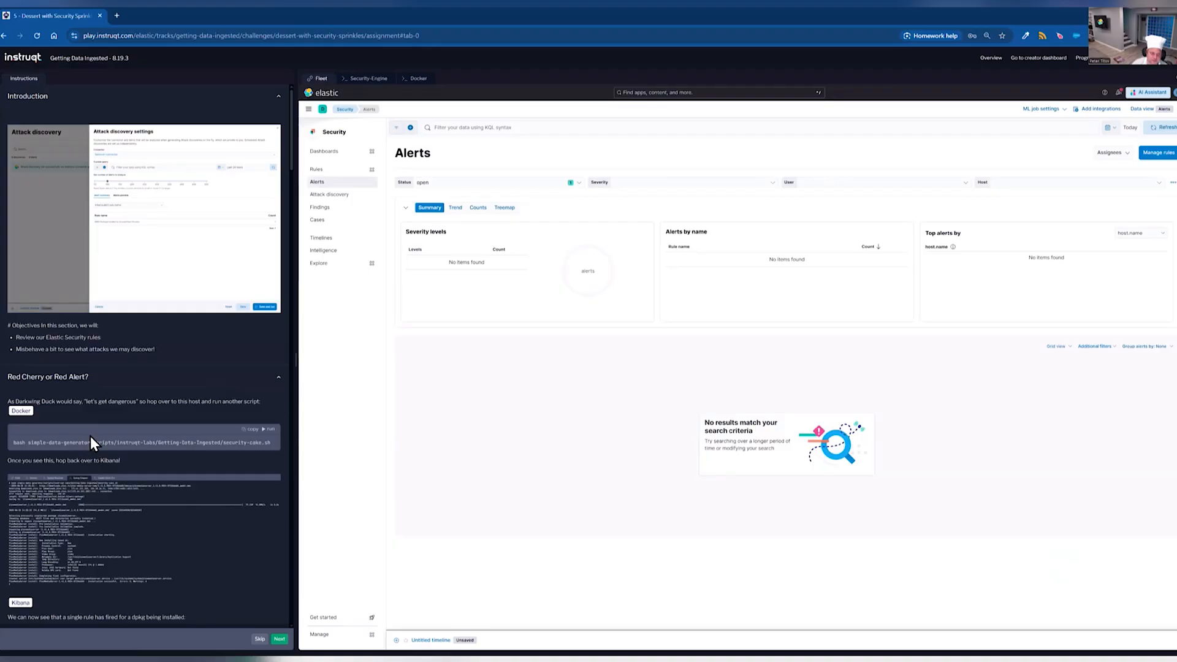
pyautogui.click(21, 412)
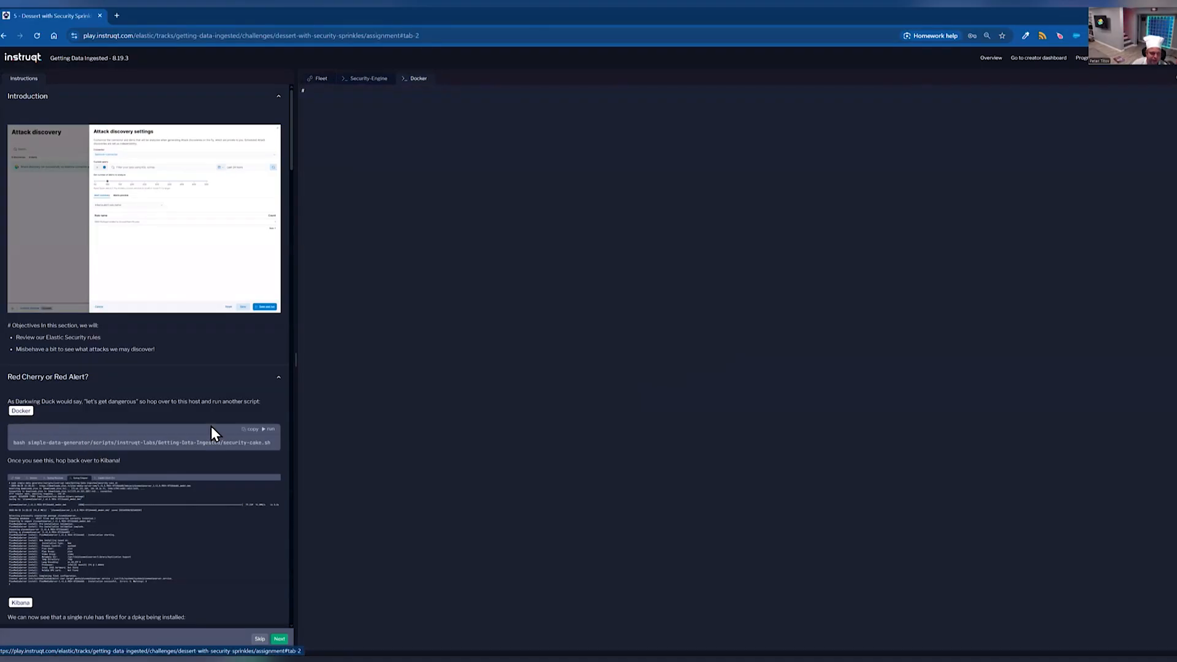
pyautogui.click(270, 429)
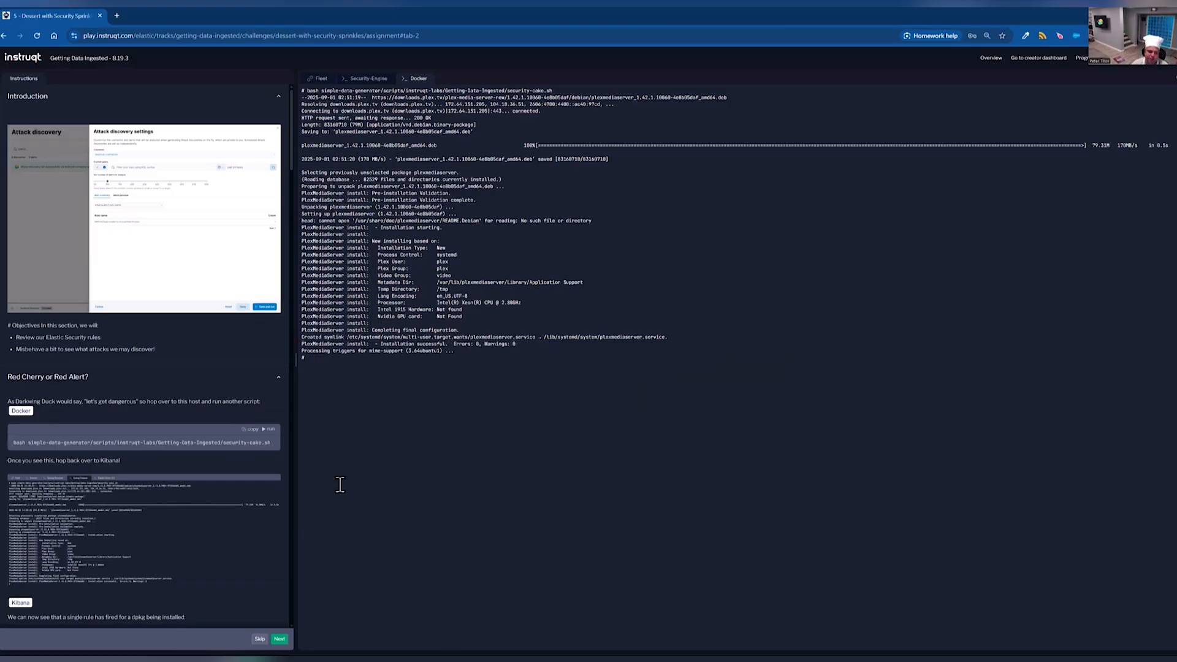
pyautogui.click(271, 431)
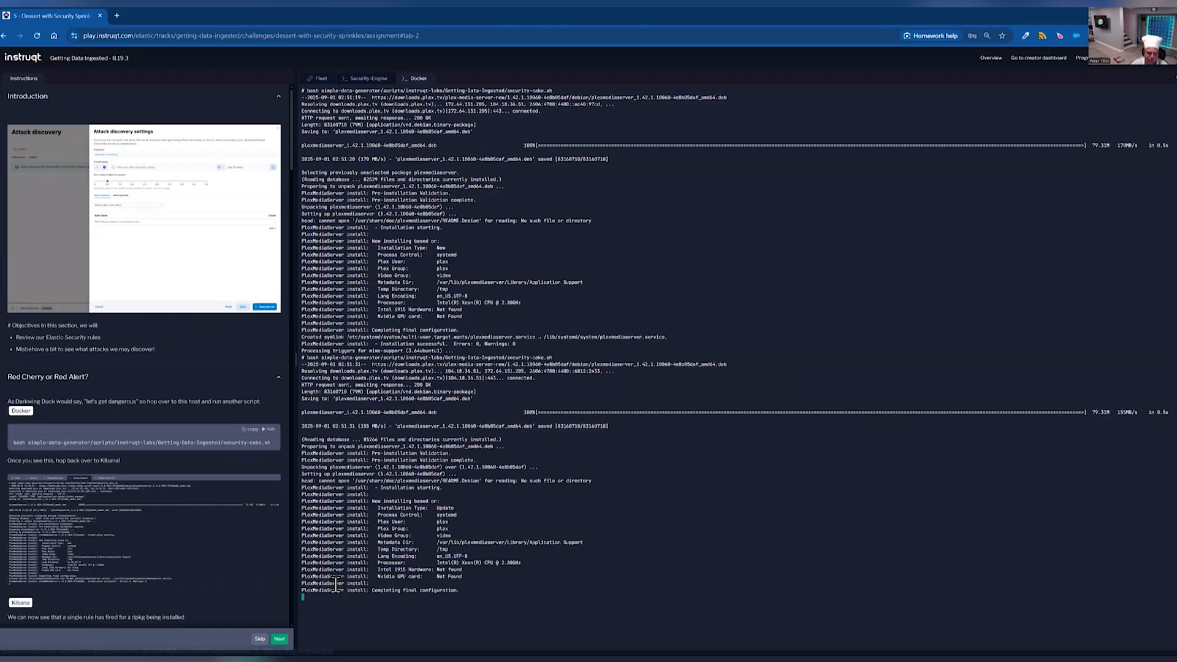
# Return to Kibana and refresh the Security alerts to check for an alert from the package installation.
pyautogui.click(24, 604)
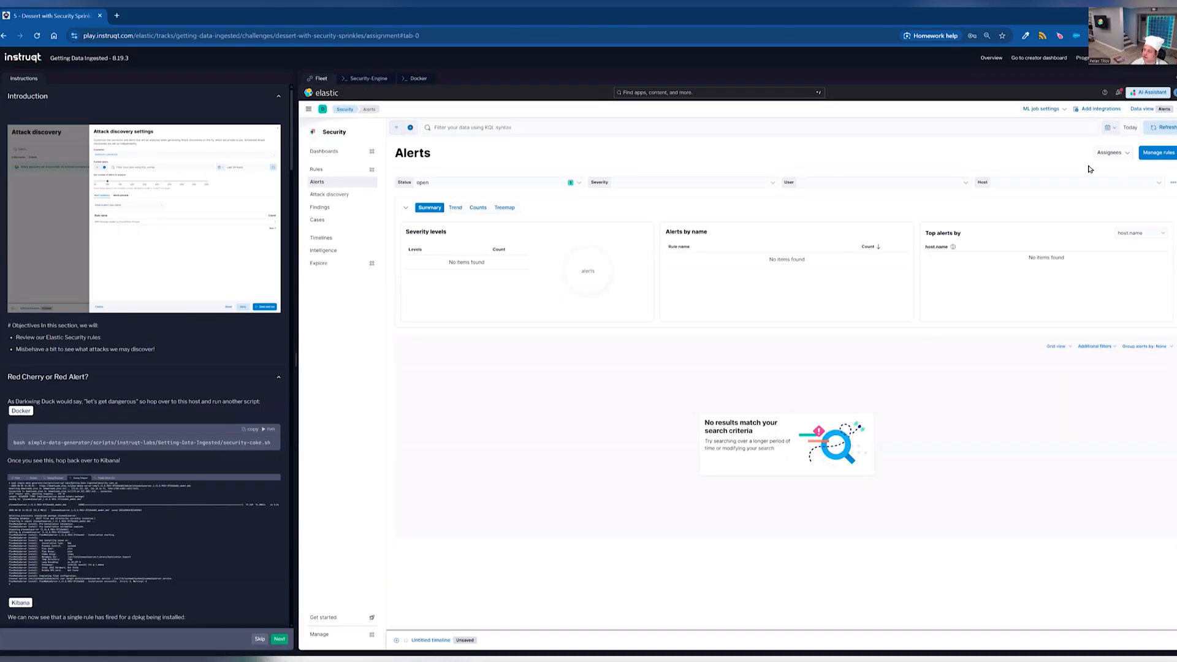
pyautogui.click(1169, 130)
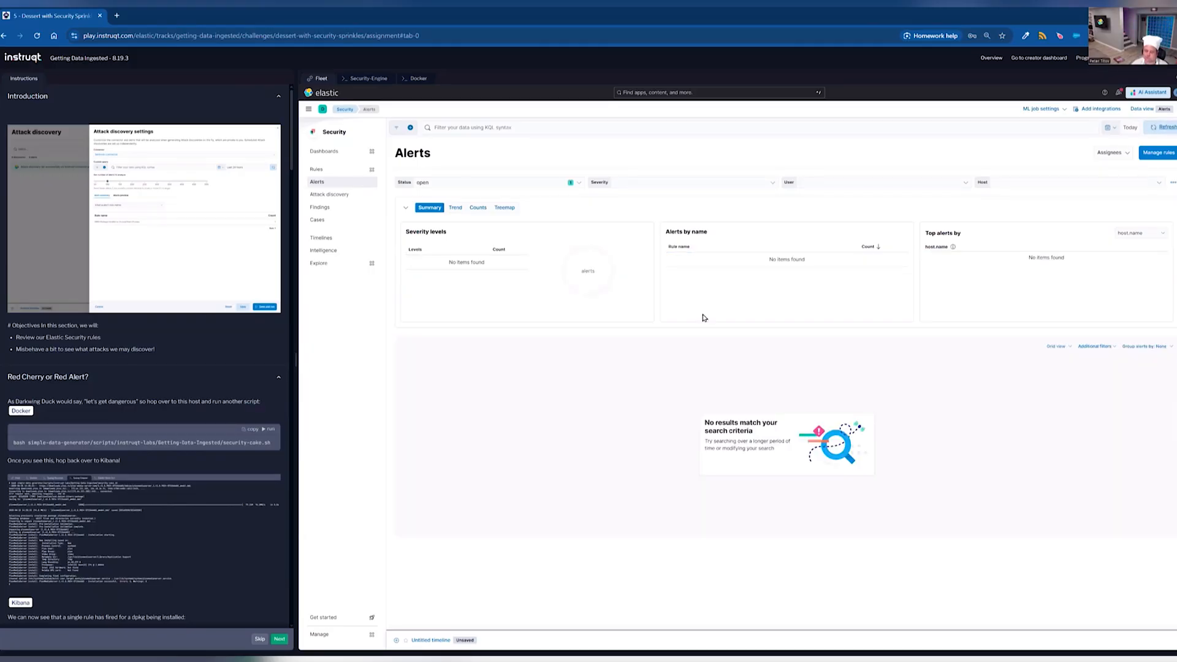
pyautogui.scroll(-3, 200, 488)
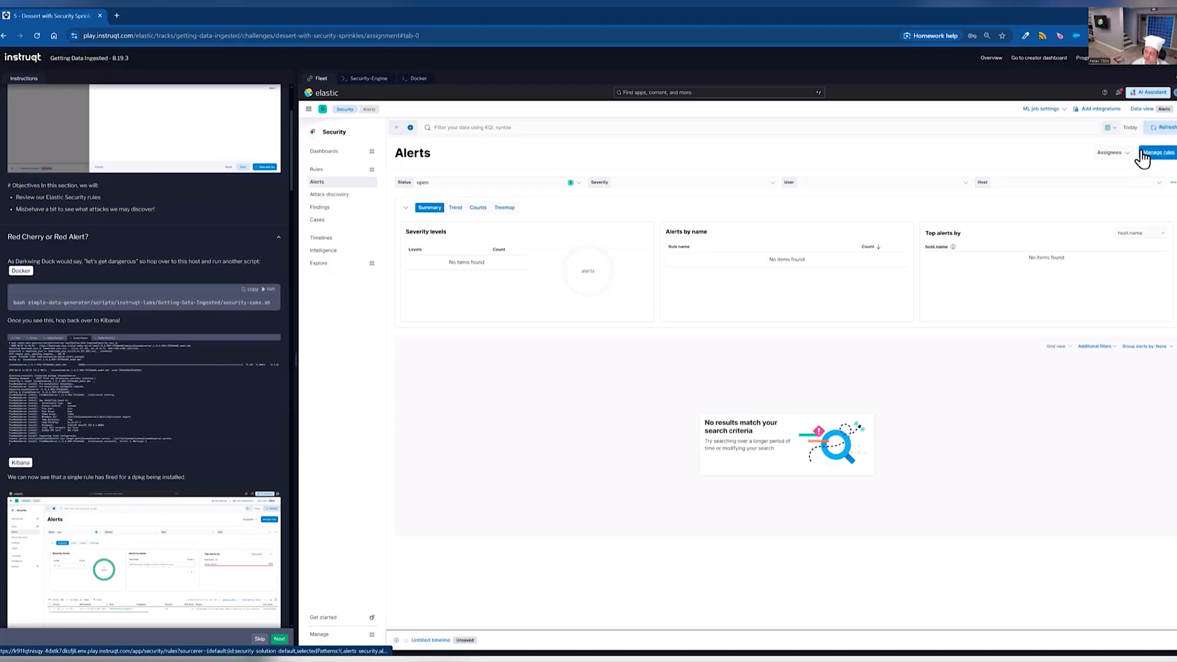
pyautogui.click(1168, 129)
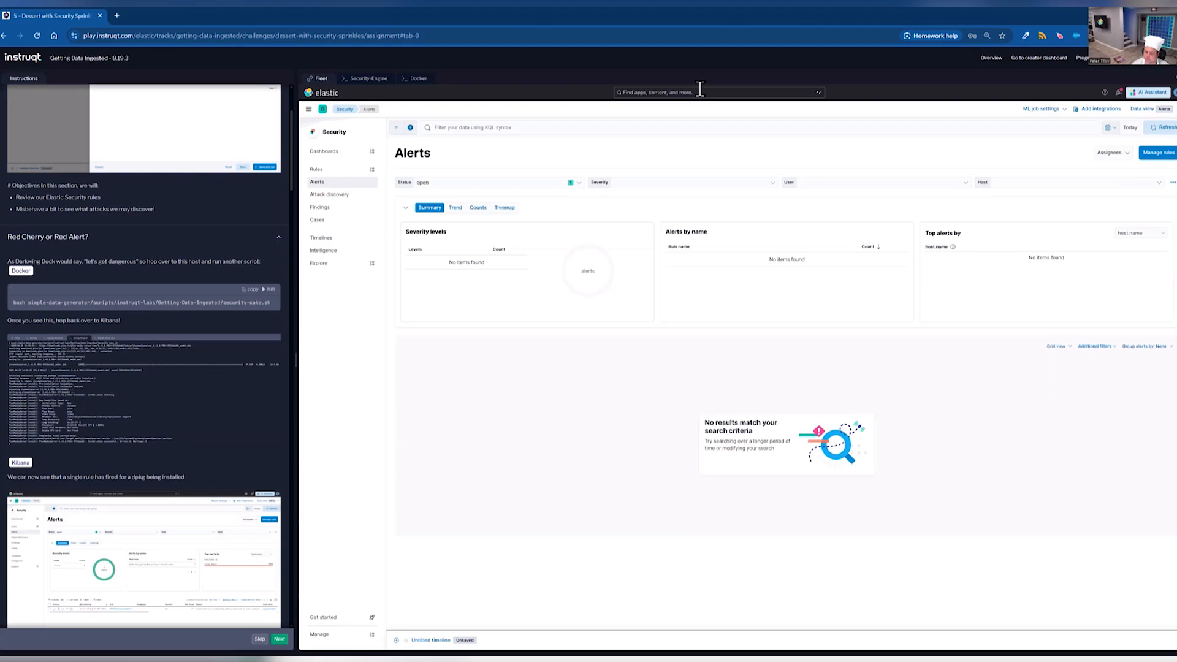
# Run security-cake.sh once more on the Docker host and reload today's Security alerts in Kibana.
pyautogui.click(268, 288)
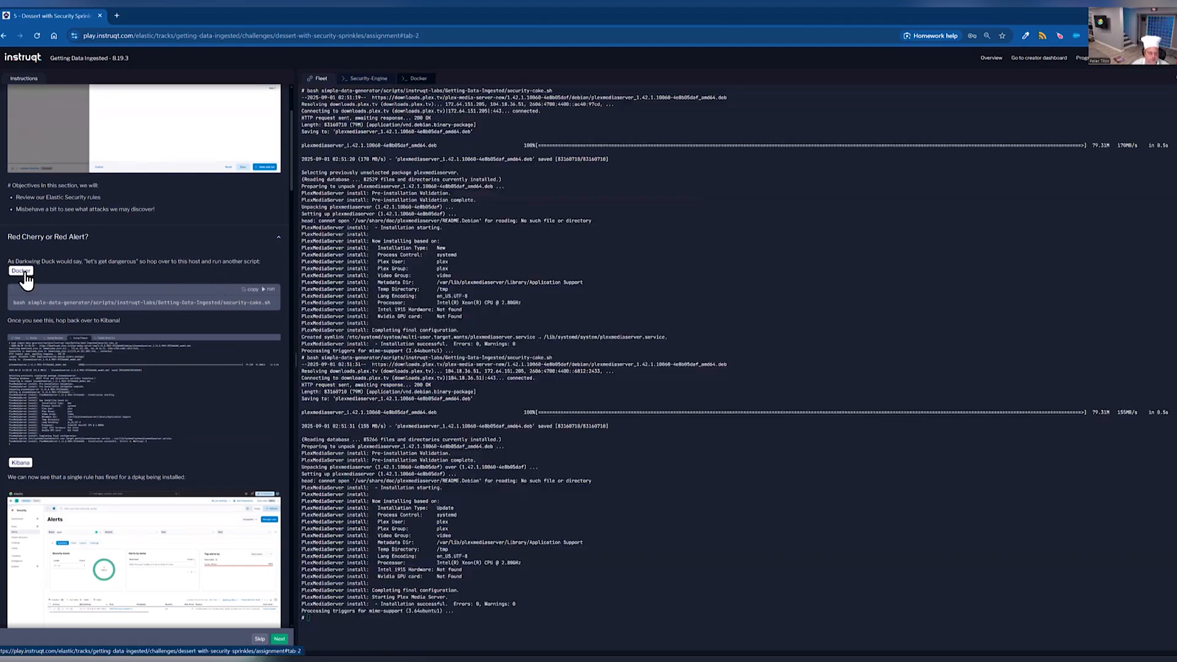
pyautogui.click(270, 290)
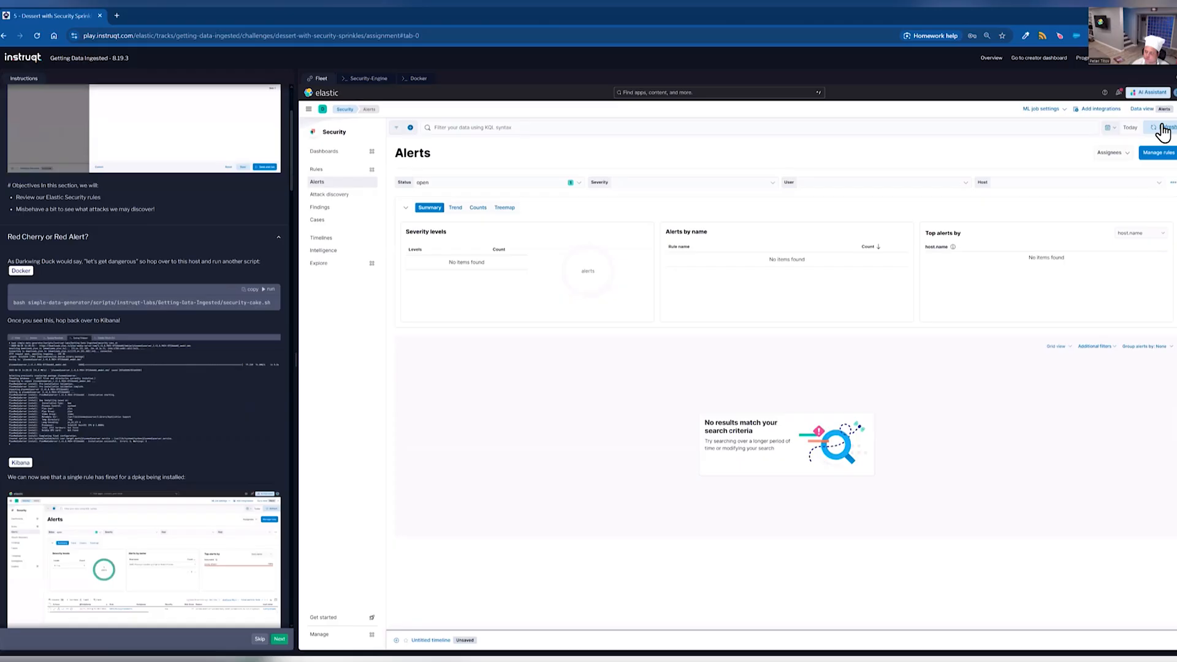
pyautogui.click(1164, 129)
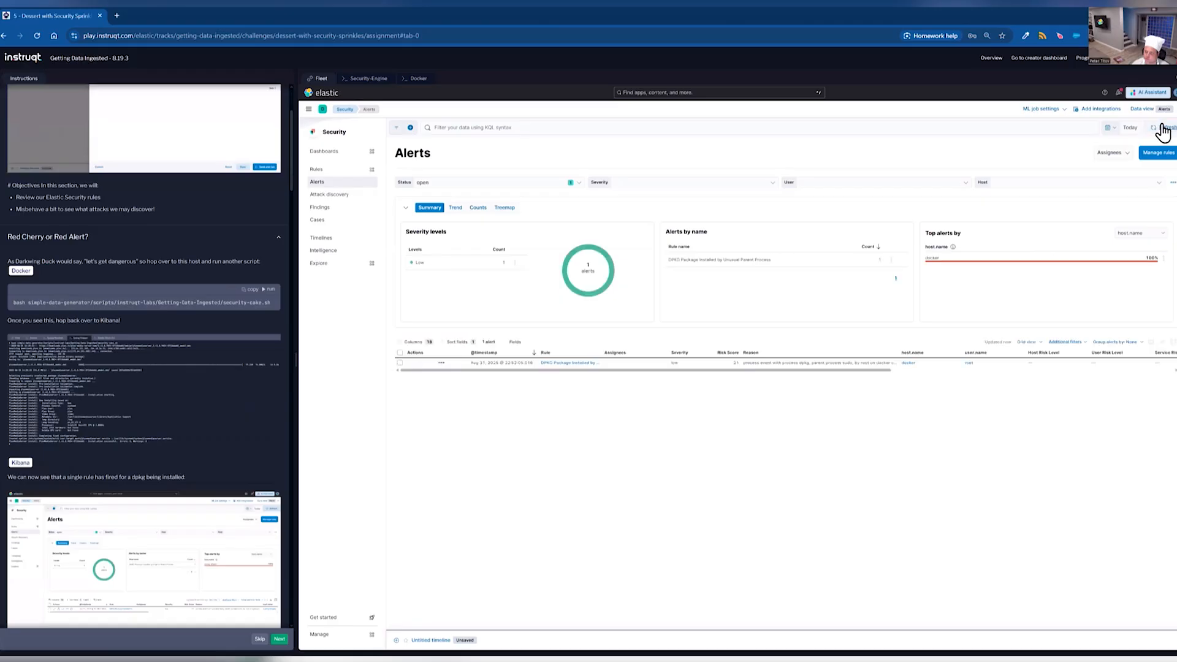
pyautogui.moveTo(610, 287)
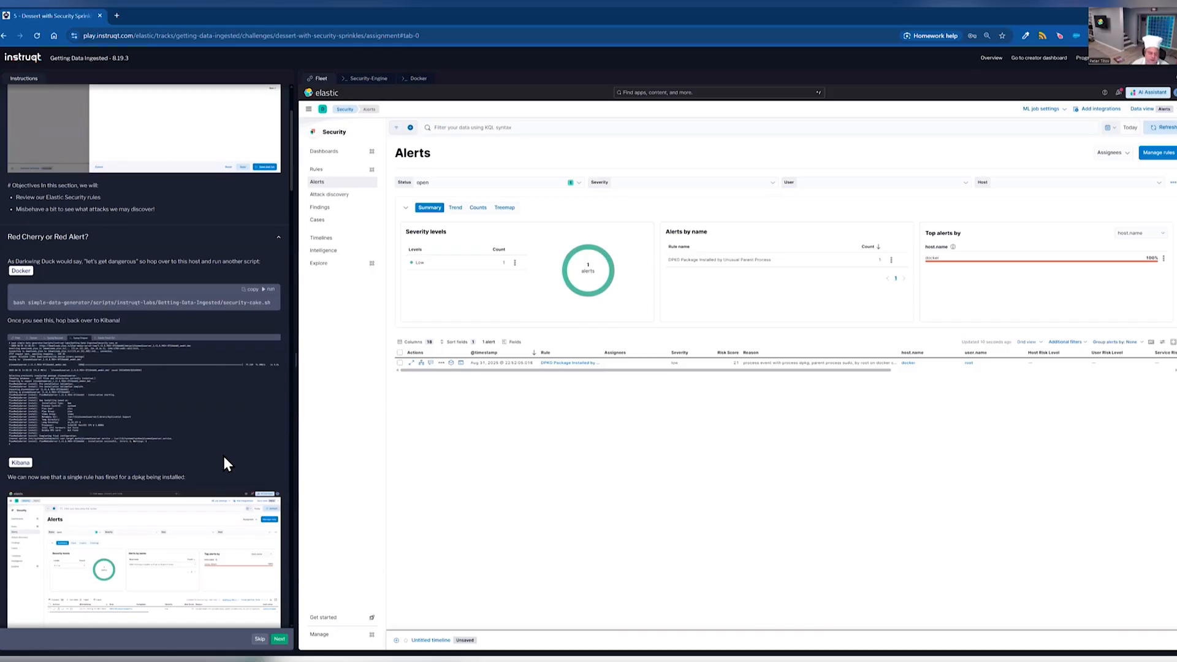
# Follow the lab instructions to analyze the DPKG package alert's event, and zoom the analyzer graph out to examine its process tree.
pyautogui.scroll(-2, 229, 459)
pyautogui.scroll(-1, 229, 458)
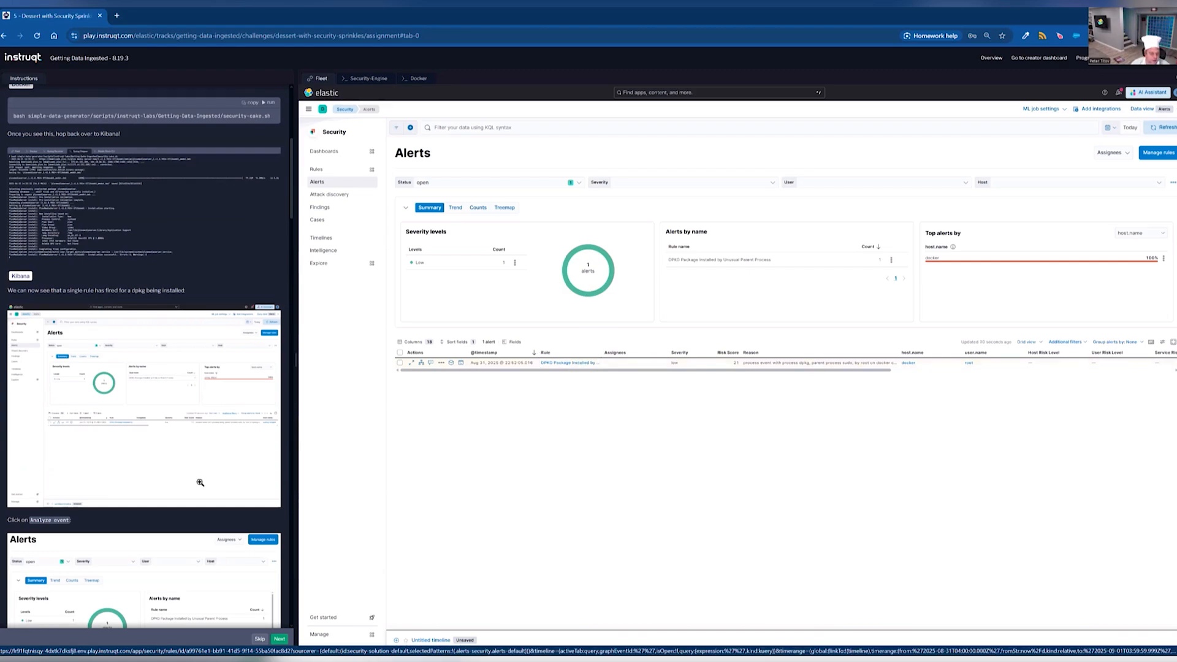
pyautogui.scroll(-1, 202, 481)
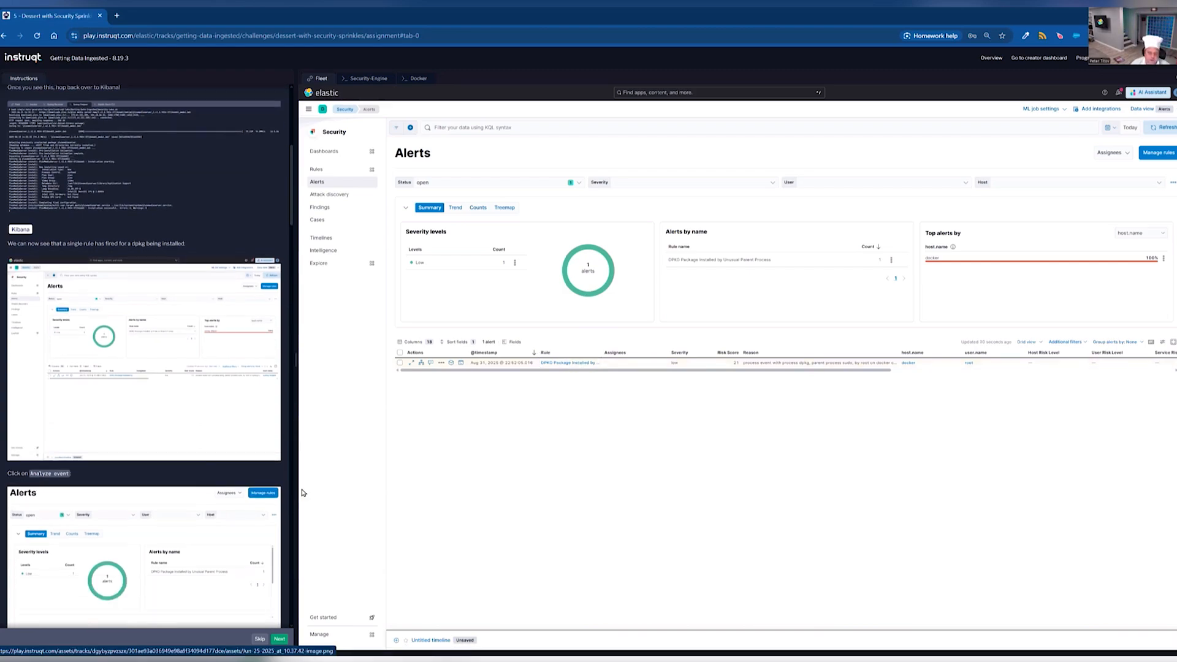
pyautogui.click(451, 364)
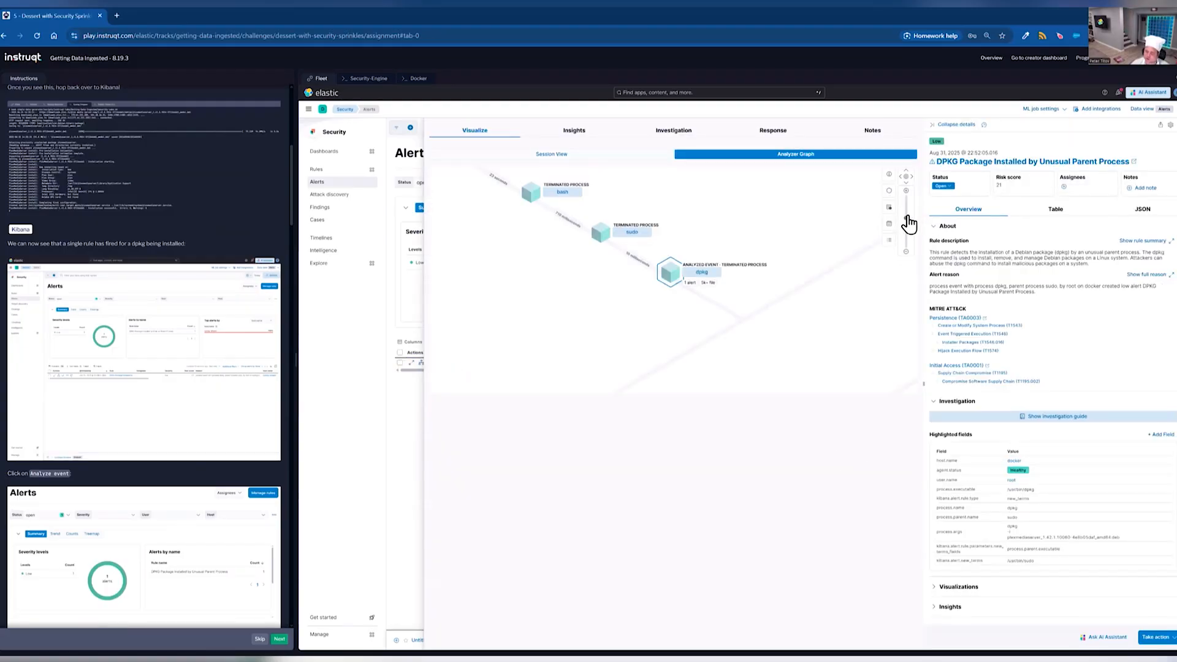
pyautogui.moveTo(906, 218); pyautogui.dragTo(905, 245)
pyautogui.moveTo(541, 286); pyautogui.dragTo(576, 324)
pyautogui.moveTo(467, 227); pyautogui.dragTo(445, 209)
pyautogui.moveTo(534, 336); pyautogui.dragTo(735, 159)
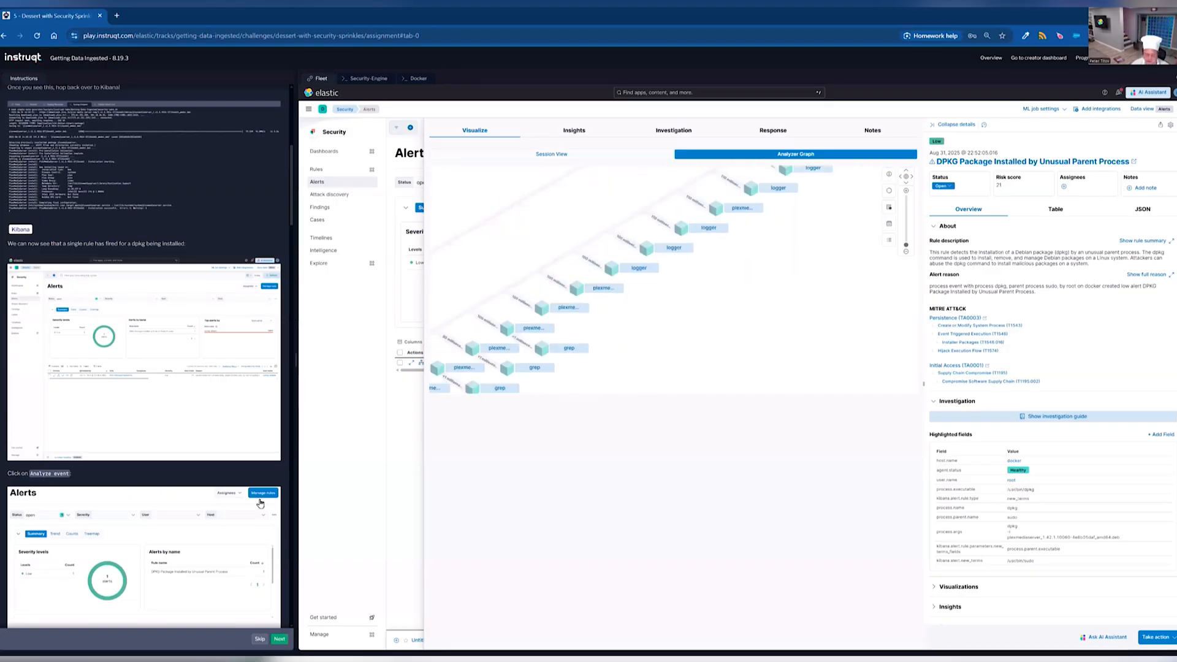
# Inspect the remaining branches of the alert's process tree, and review the same activity in Session View as the lab instructs.
pyautogui.scroll(-3, 232, 523)
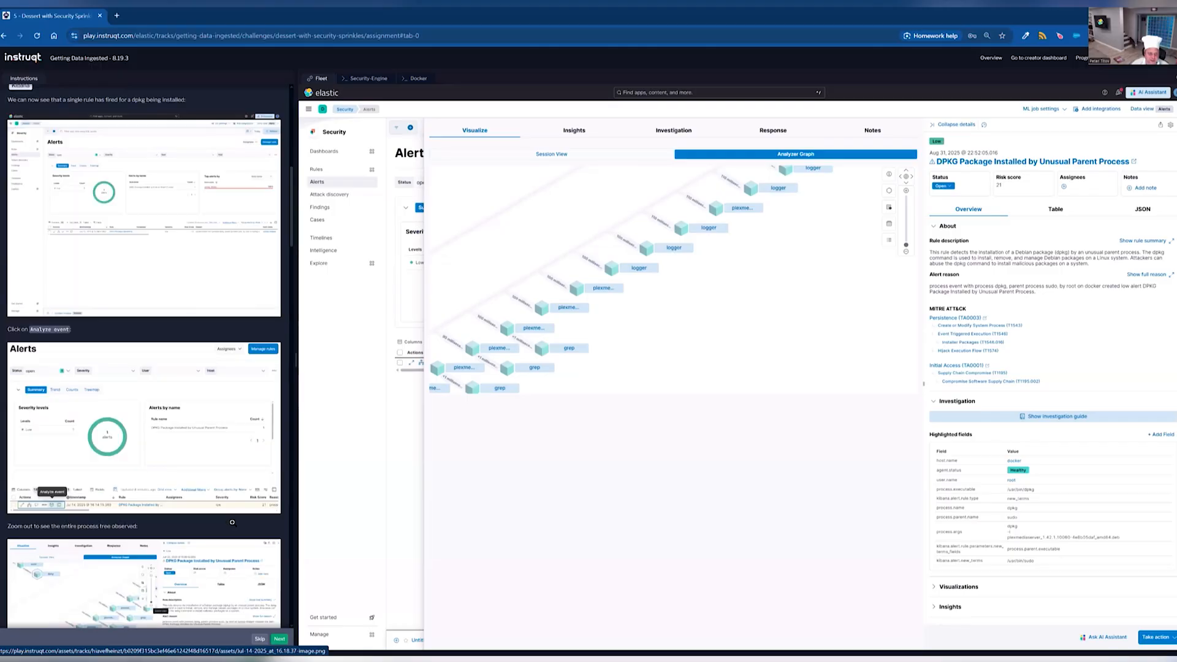
pyautogui.scroll(-6, 232, 522)
pyautogui.scroll(-4, 235, 520)
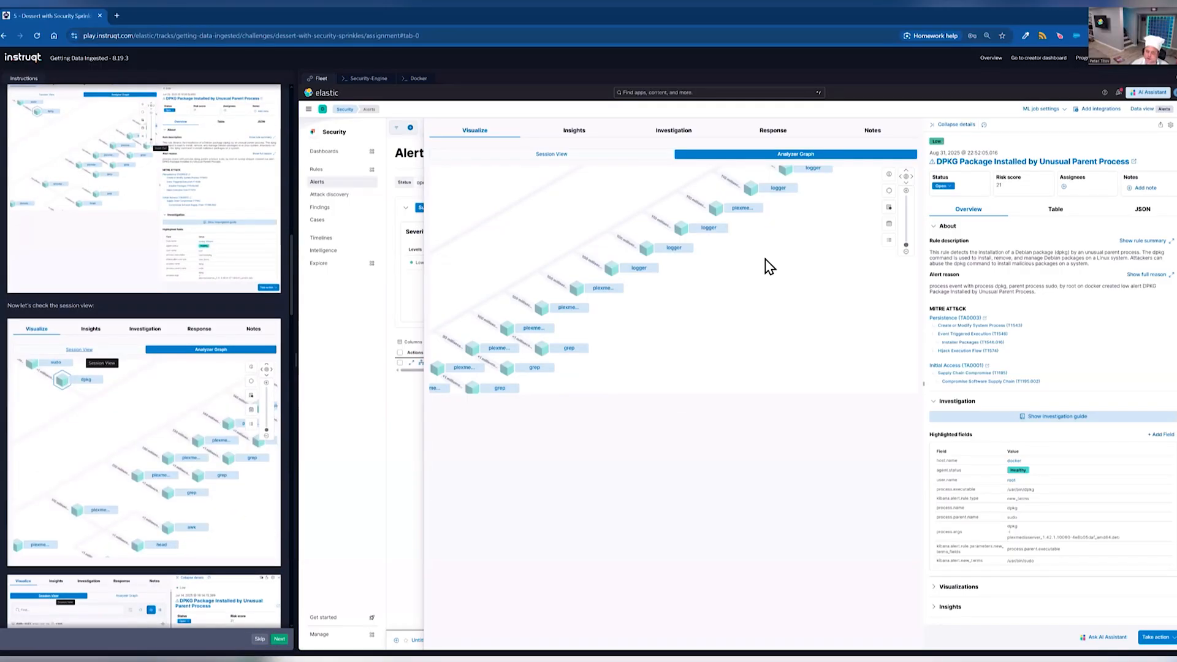
pyautogui.moveTo(766, 259); pyautogui.dragTo(587, 377)
pyautogui.moveTo(823, 247); pyautogui.dragTo(637, 400)
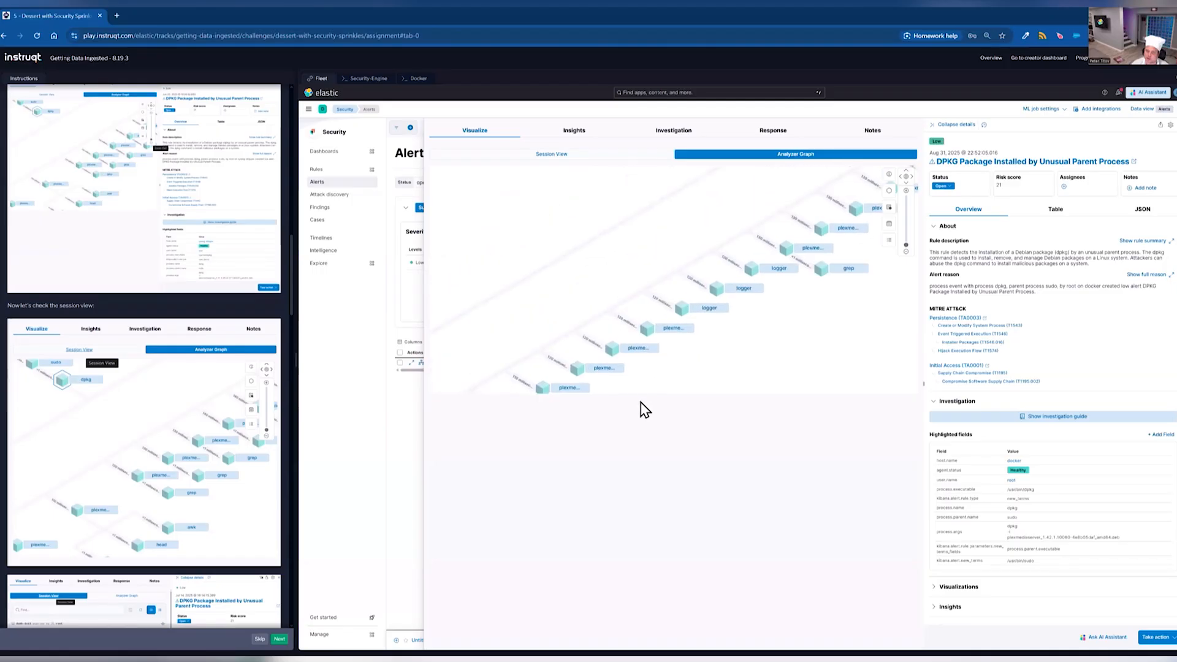
pyautogui.click(543, 157)
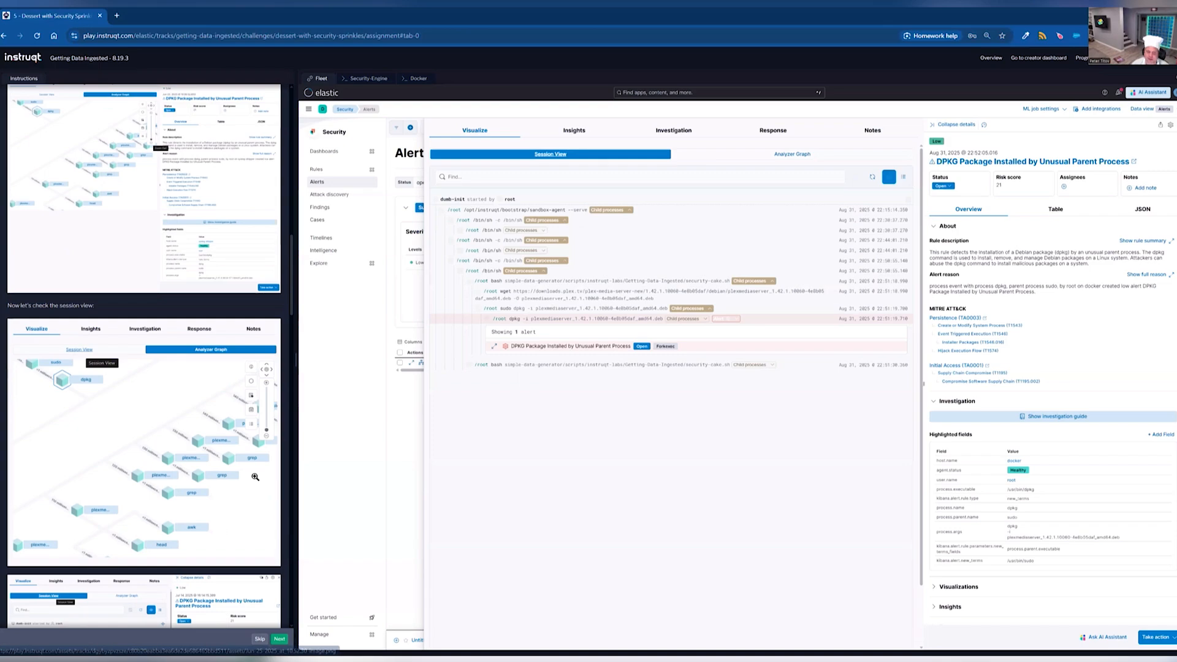
pyautogui.scroll(-4, 255, 476)
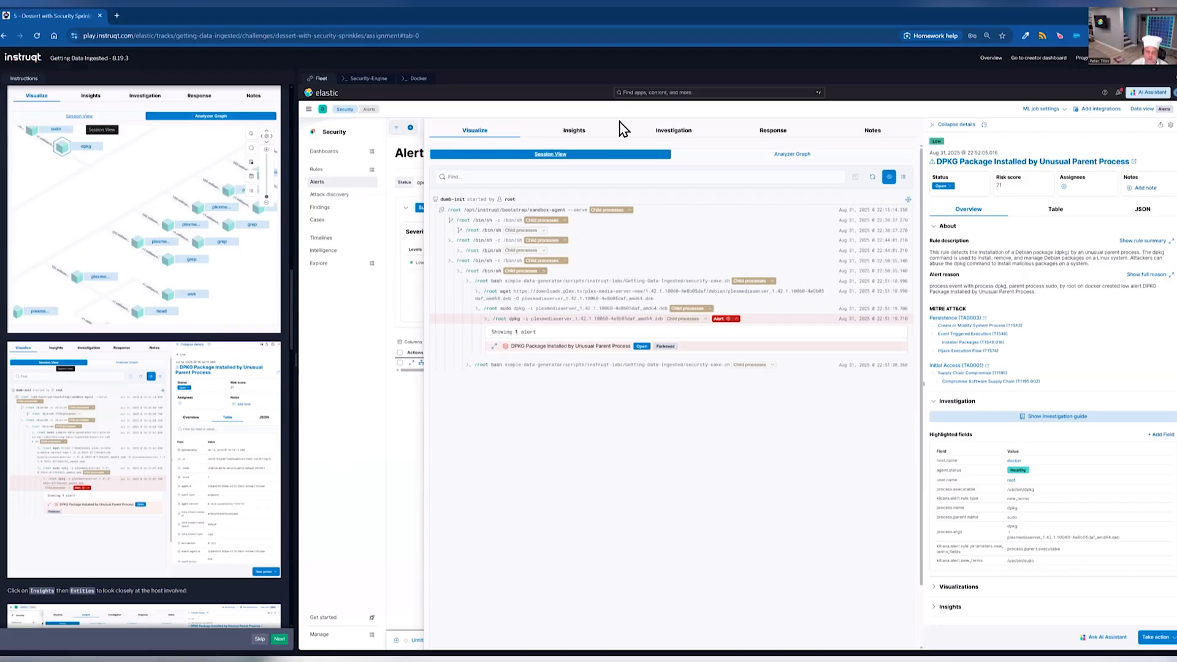
# Show the alert's Insights entities for the user and host, and read the lab instructions on to the Prevalence task.
pyautogui.click(577, 131)
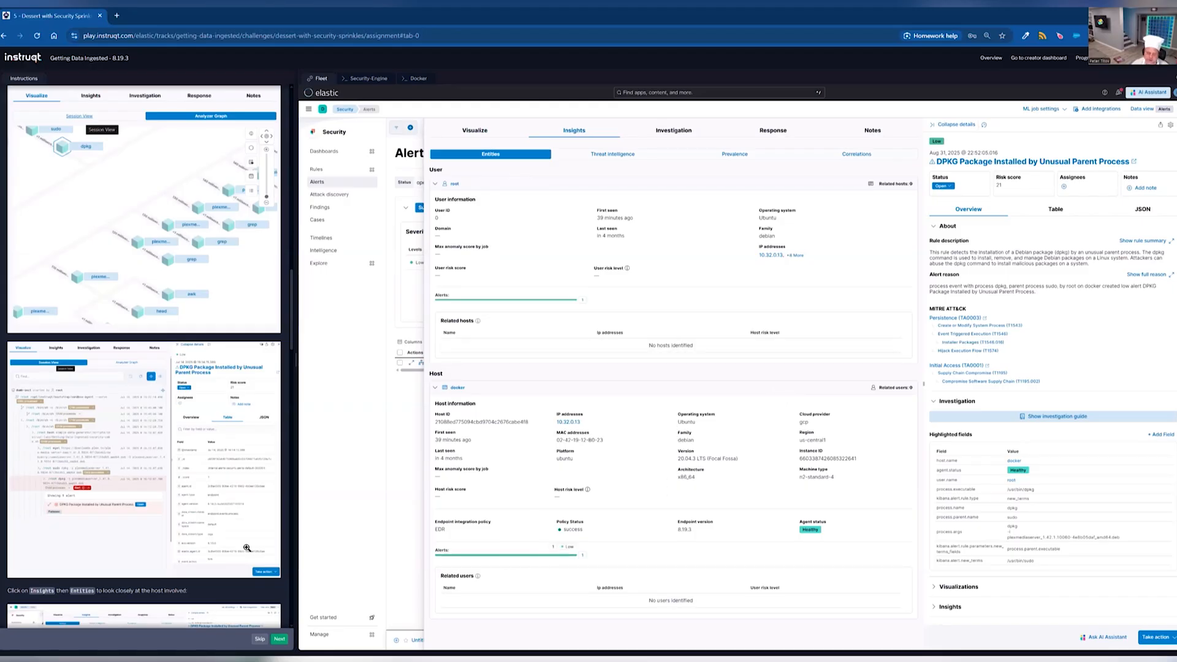
pyautogui.scroll(-3, 243, 547)
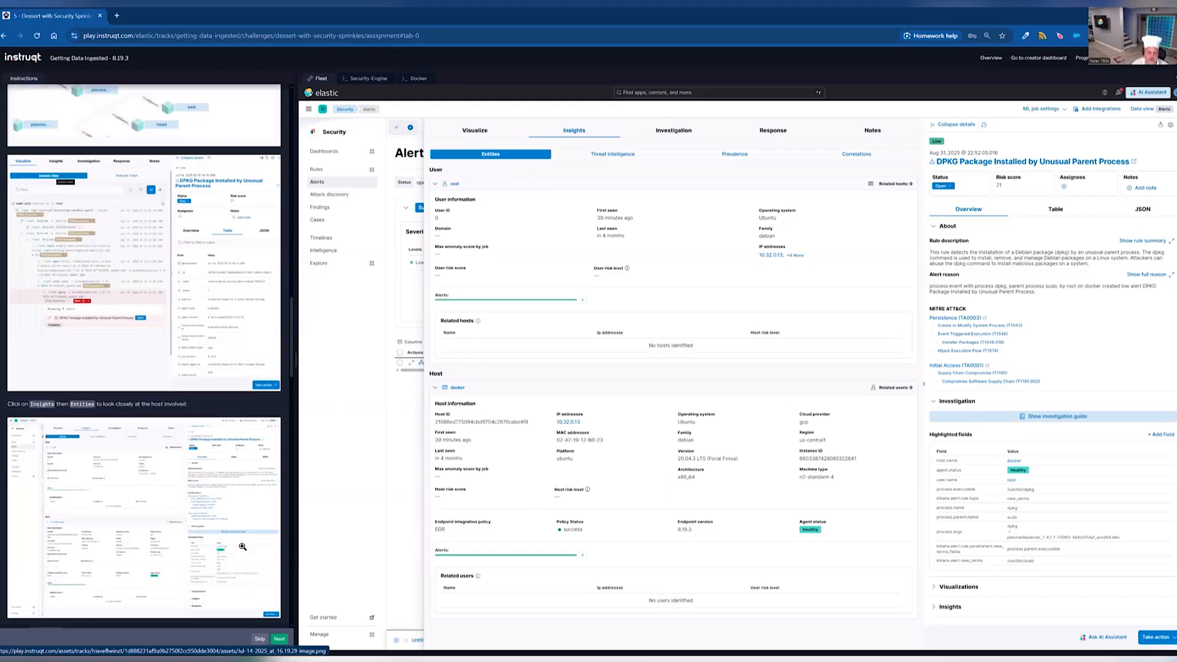
pyautogui.scroll(-3, 274, 535)
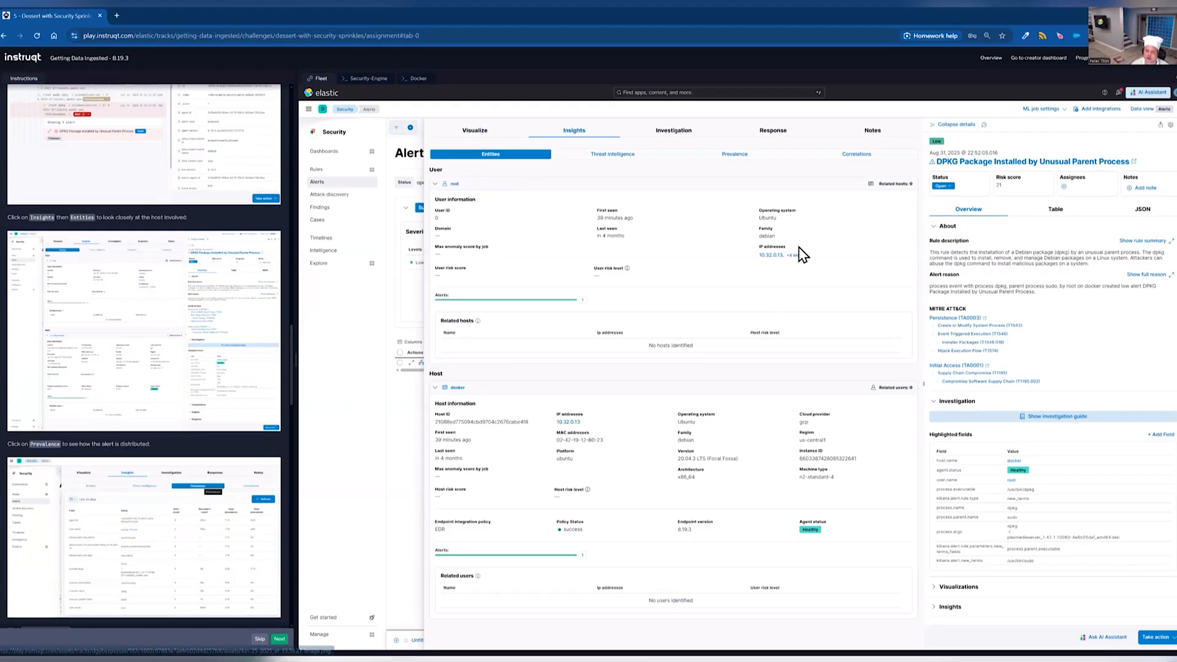
# Review the DPKG package alert's Prevalence insights, read the following lab instructions, and collapse the alert's expanded details.
pyautogui.click(739, 157)
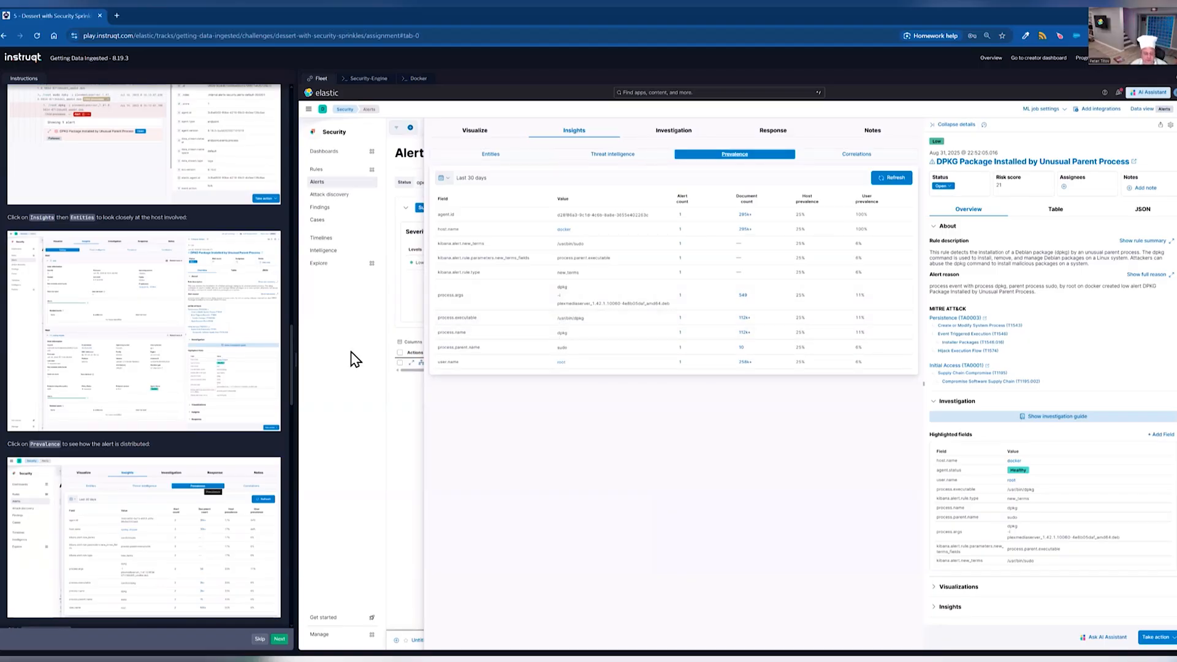
pyautogui.scroll(-1, 238, 463)
pyautogui.scroll(-3, 238, 463)
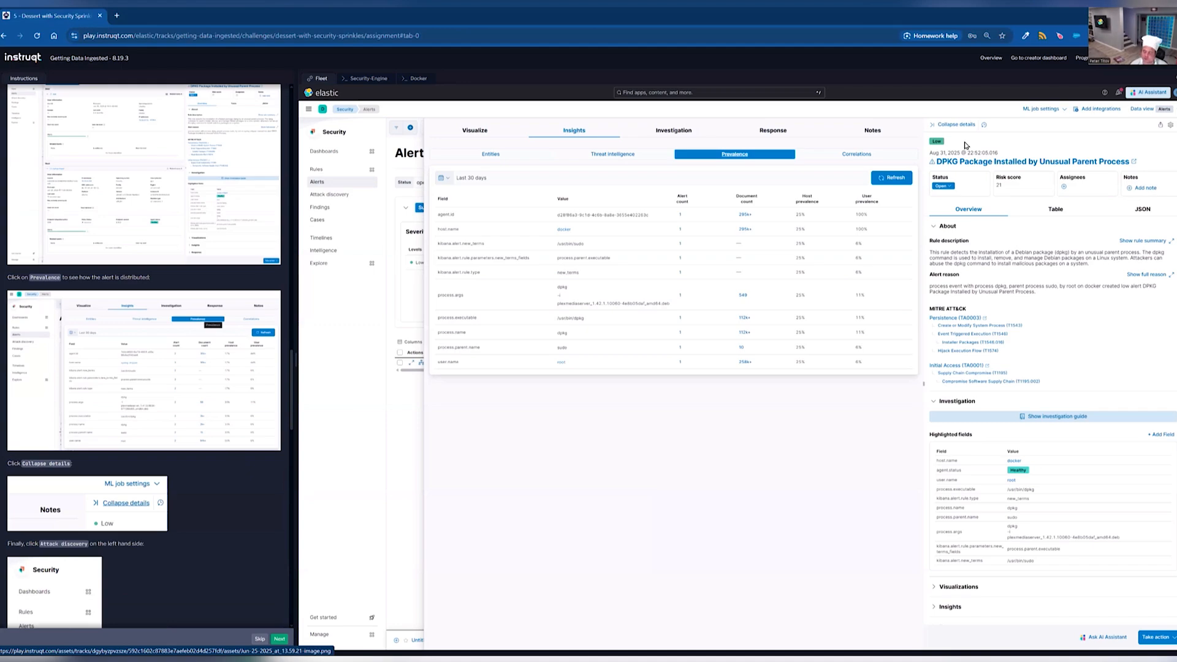
pyautogui.click(960, 126)
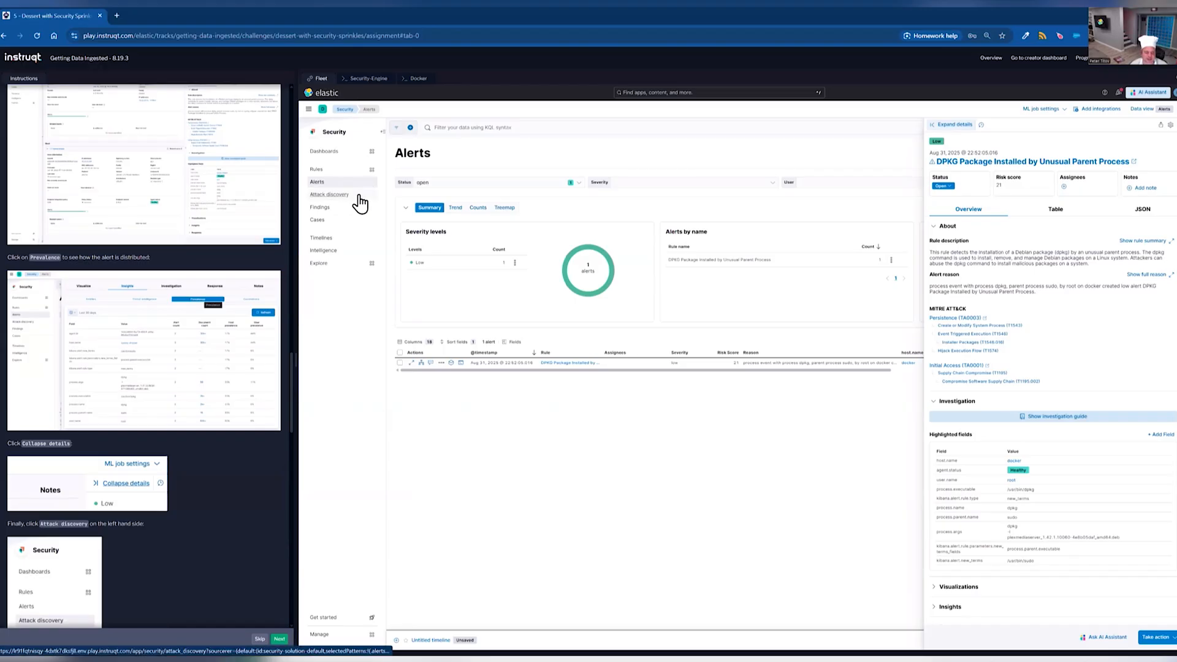
# Go to Attack discovery, select bedrock-connector as the connector in its settings, and save and run the generation.
pyautogui.scroll(-4, 205, 440)
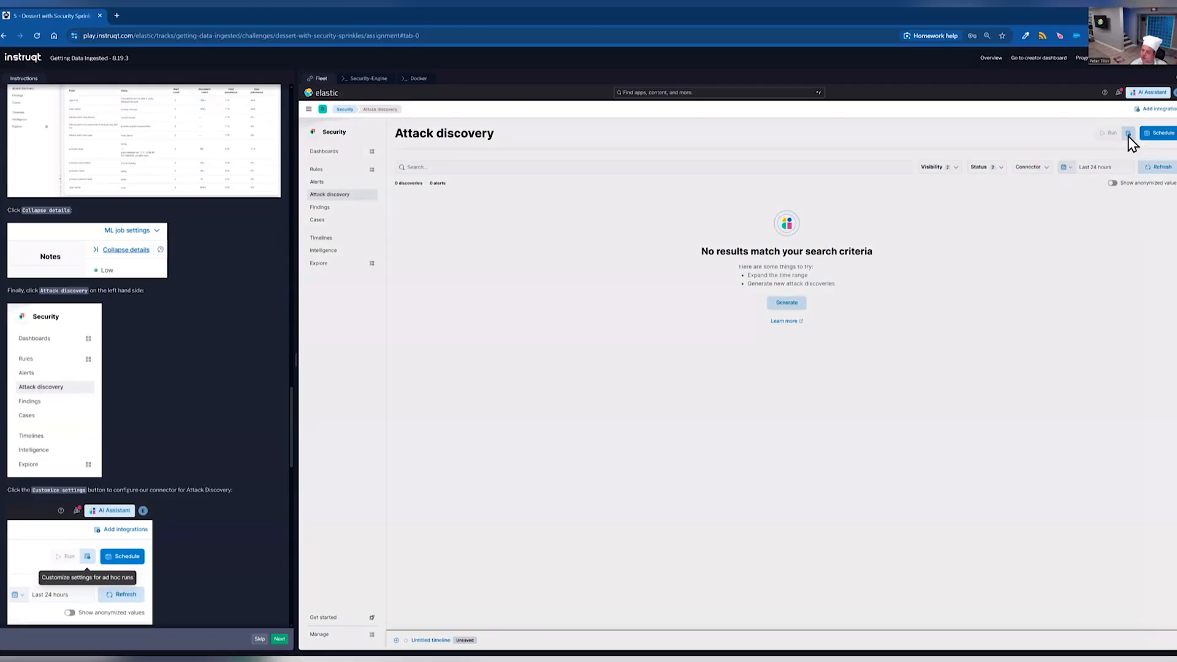
pyautogui.click(1129, 136)
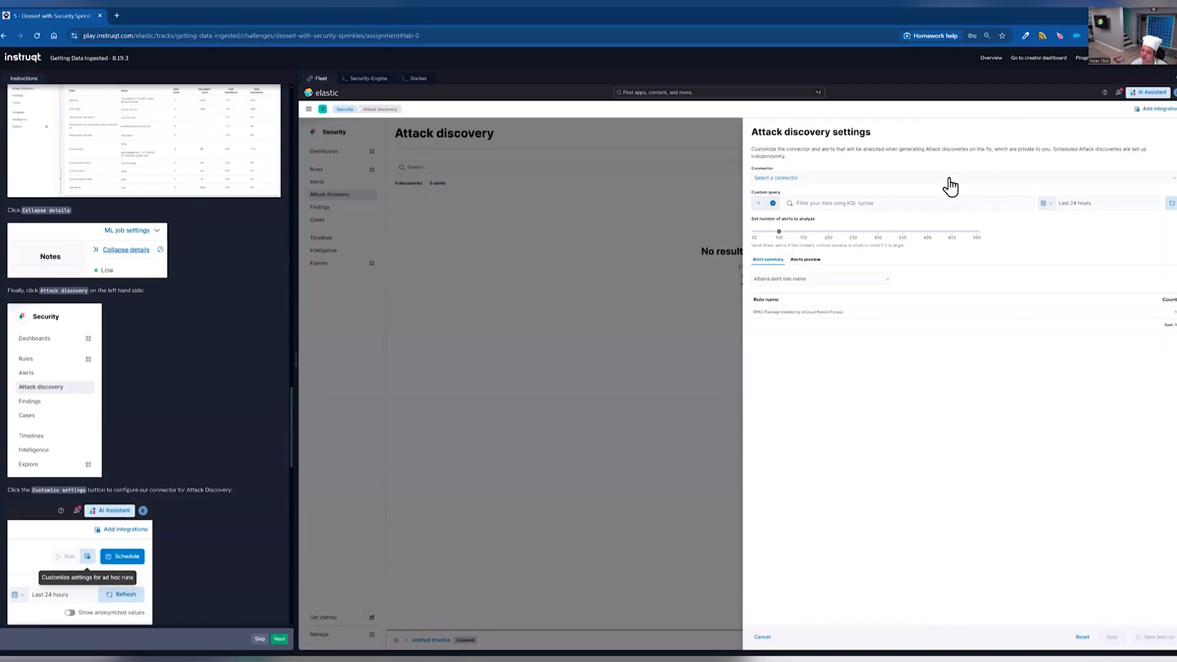
pyautogui.click(950, 184)
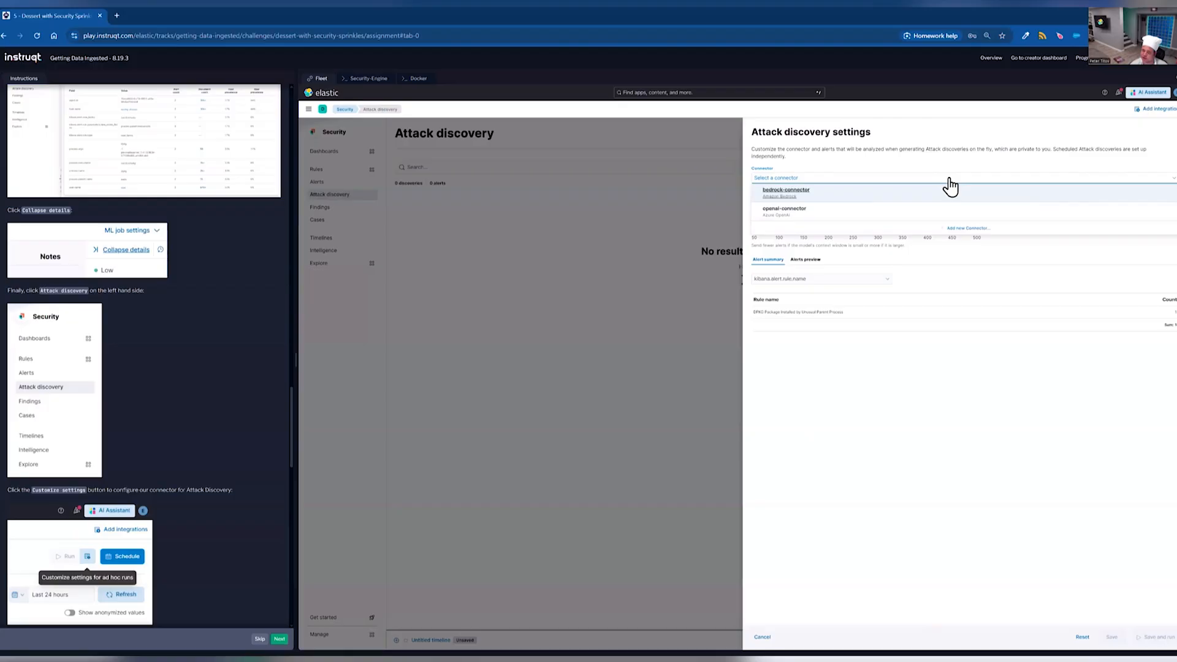
pyautogui.click(791, 191)
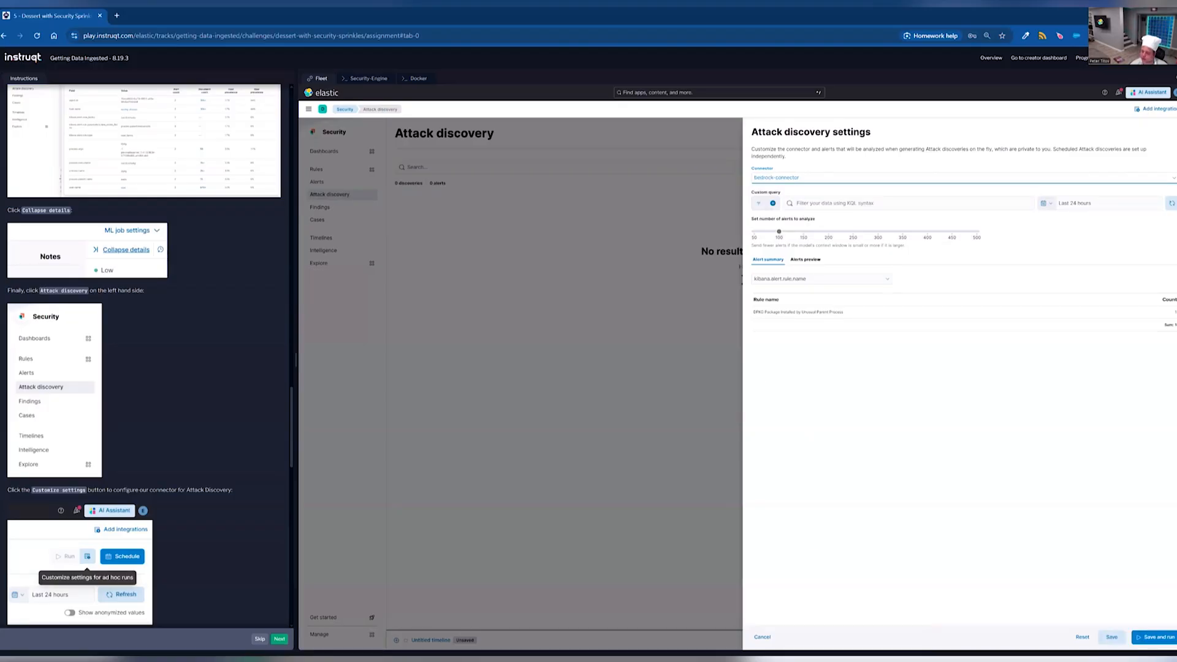
pyautogui.click(1157, 636)
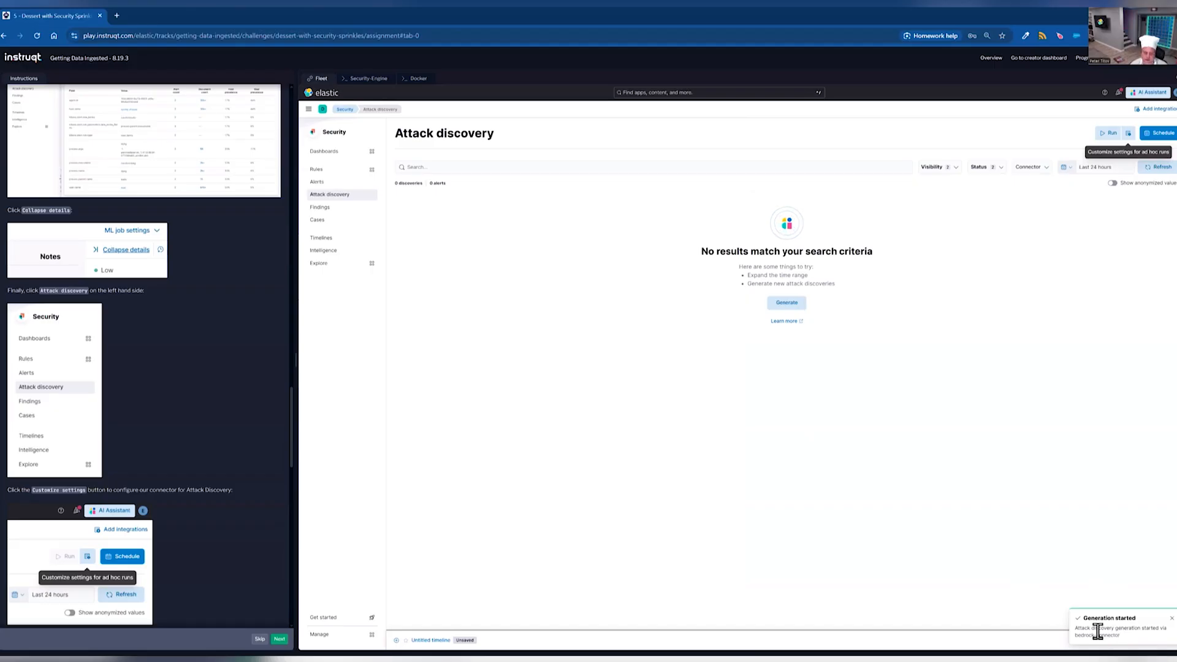
# Follow the lab instructions on the running generation and refresh Attack discovery to load its results.
pyautogui.scroll(-1, 219, 532)
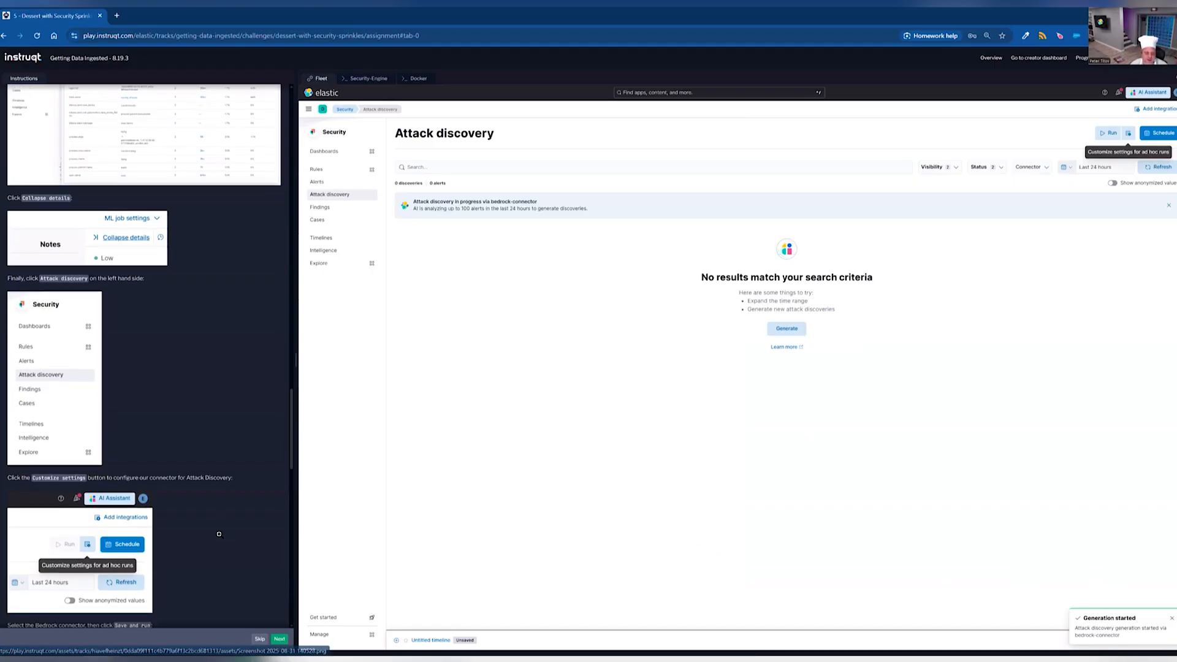
pyautogui.scroll(-4, 222, 524)
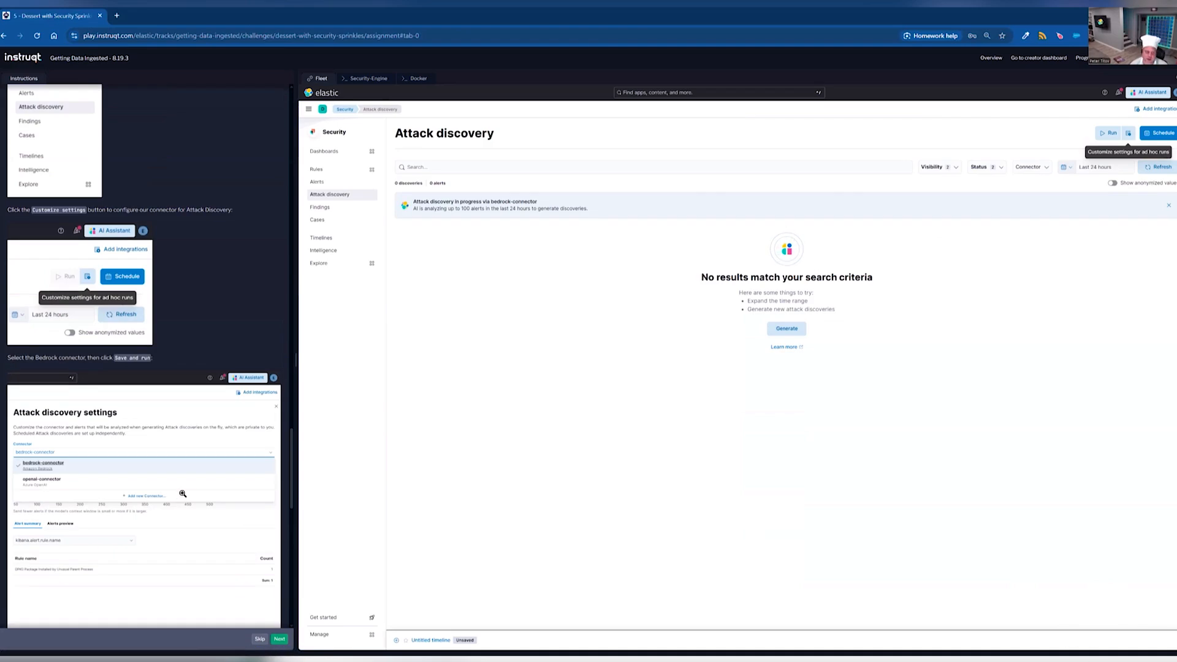
pyautogui.scroll(-5, 218, 504)
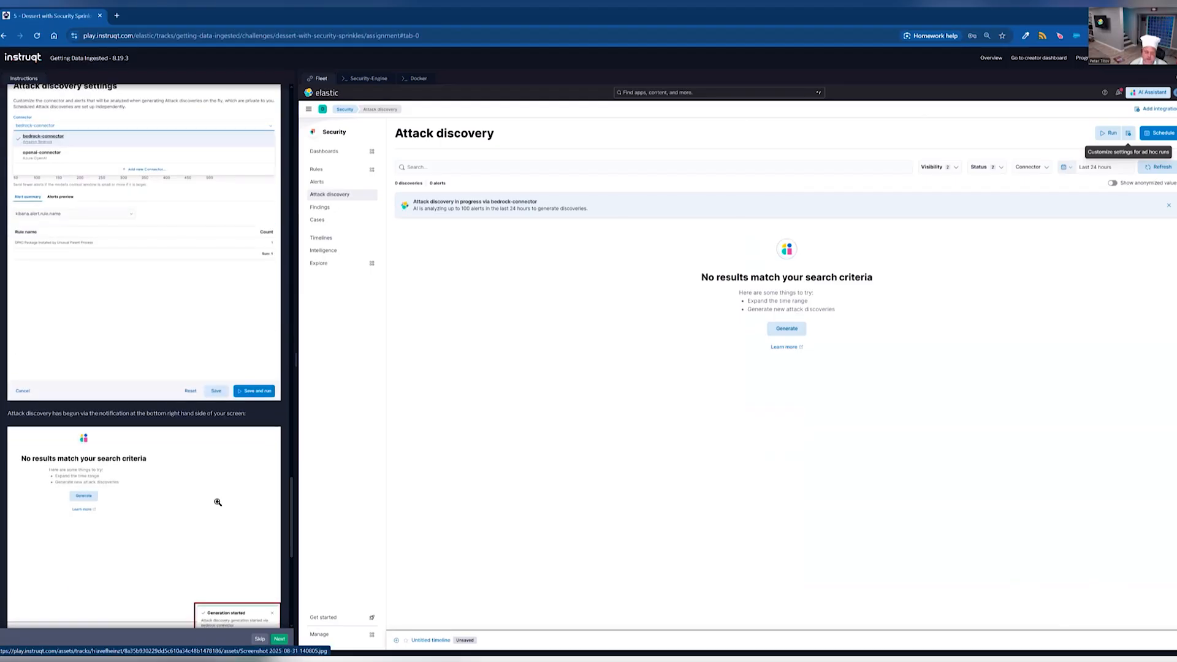
pyautogui.scroll(-5, 217, 502)
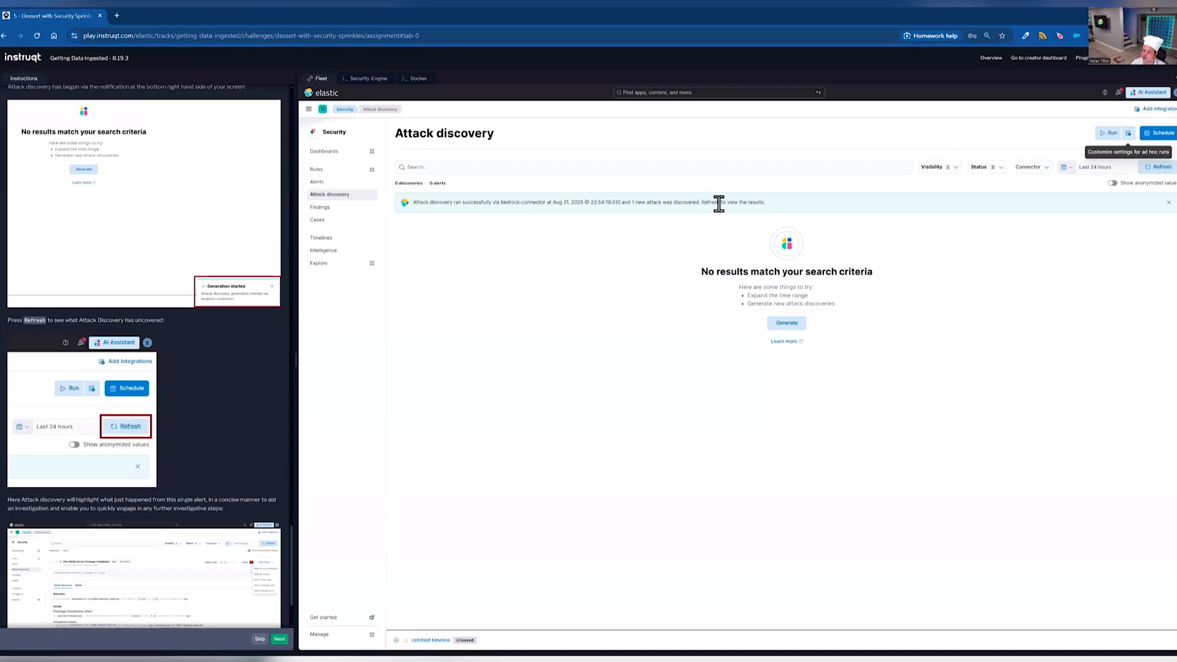
pyautogui.click(1158, 168)
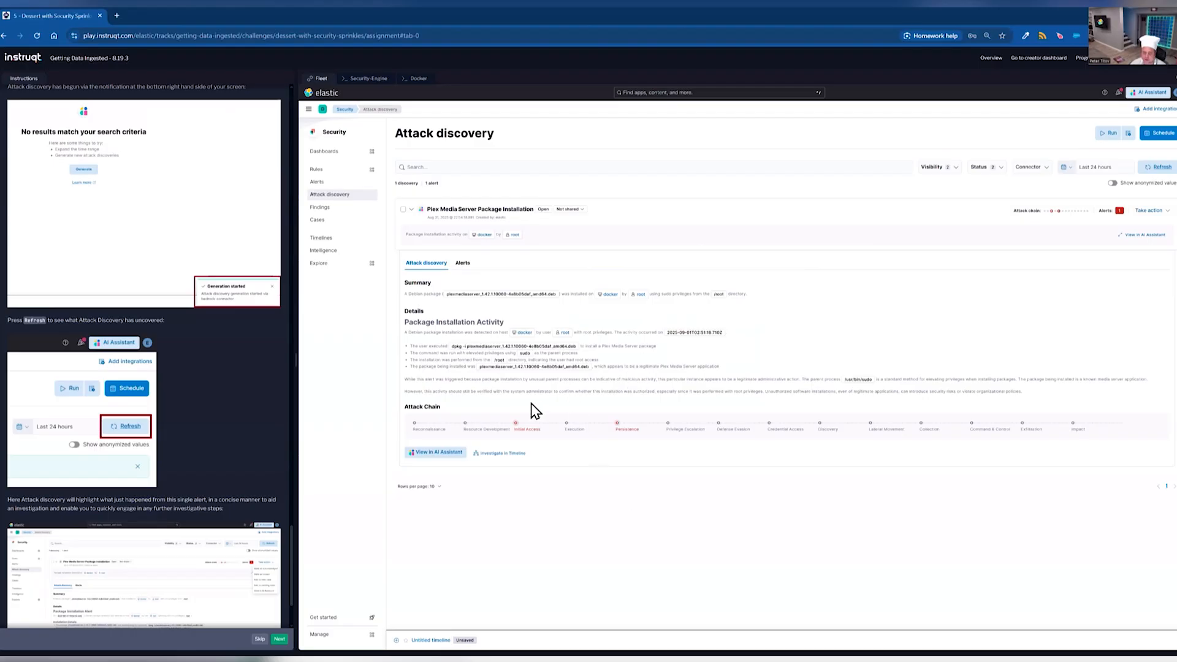
# Show the available actions for the Plex Media Server Package Installation discovery, and expand the lab's Conclusion section.
pyautogui.click(1169, 212)
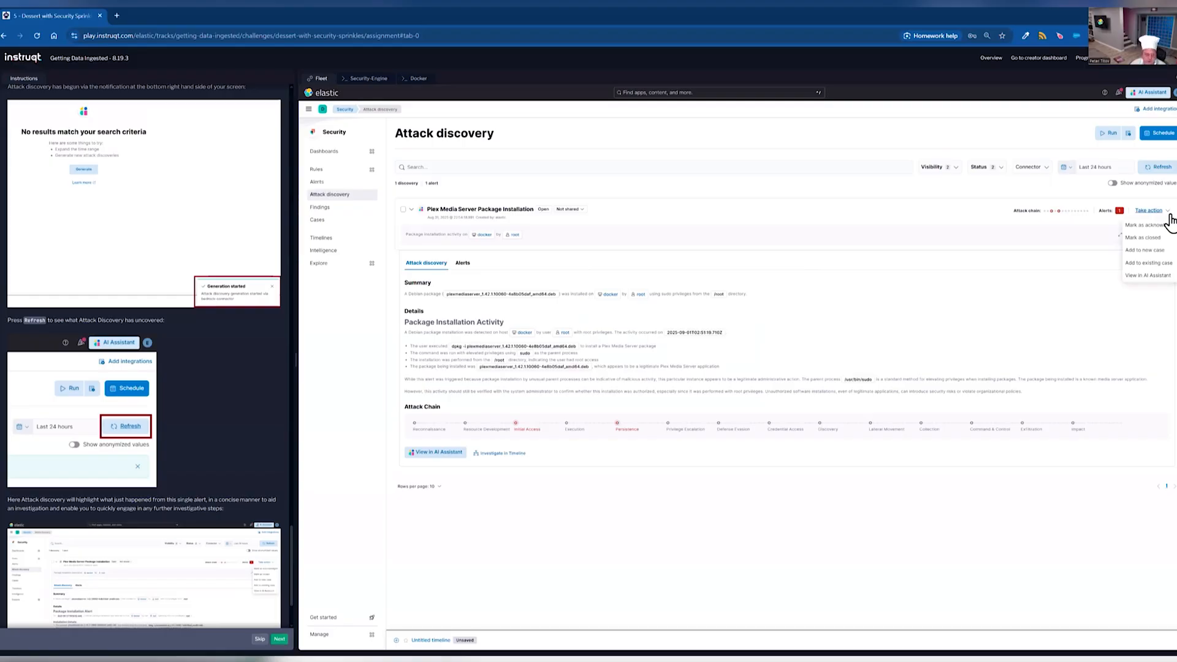
pyautogui.scroll(-2, 246, 594)
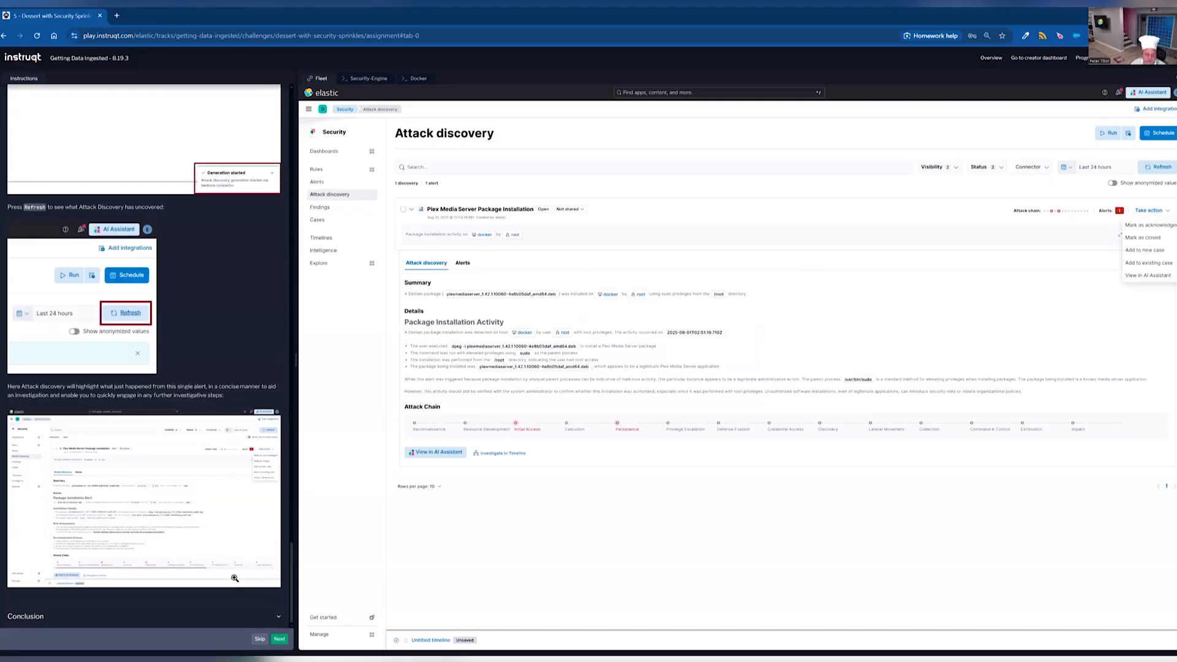
pyautogui.click(255, 618)
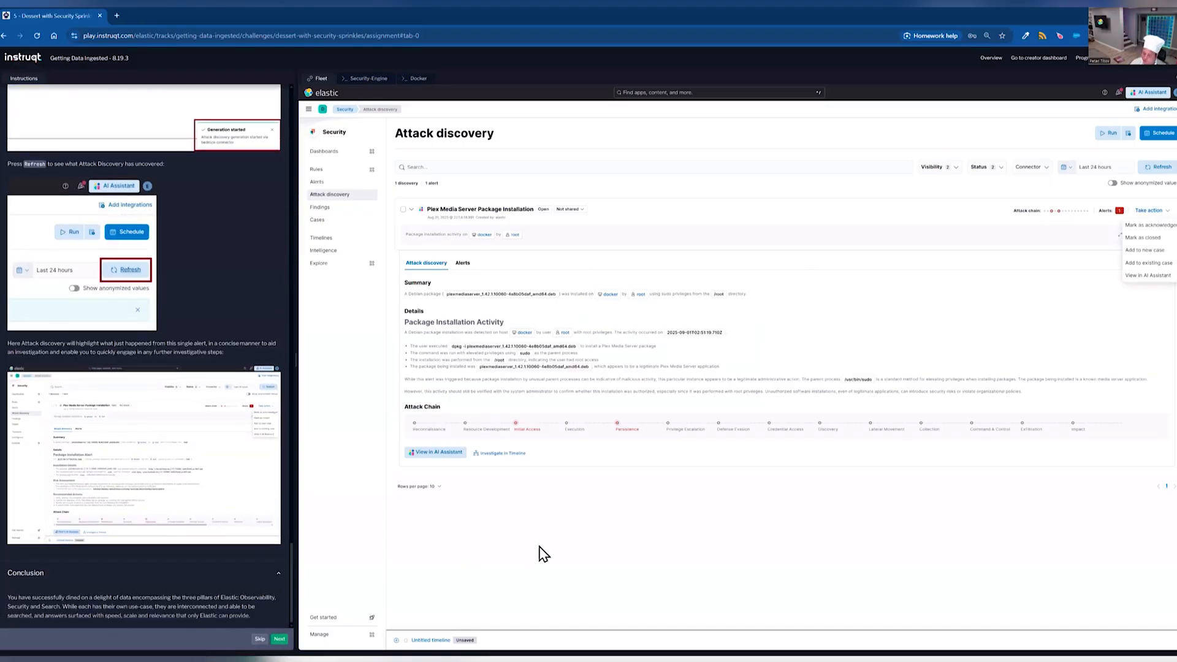